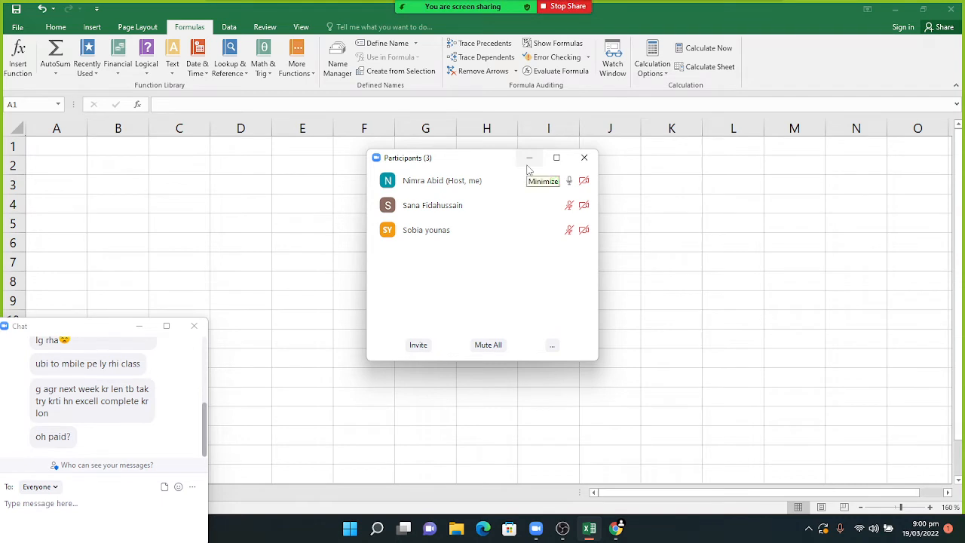
- Minimize the Zoom Participants window and select cell A1 of the blank sheet
left_click(528, 167)
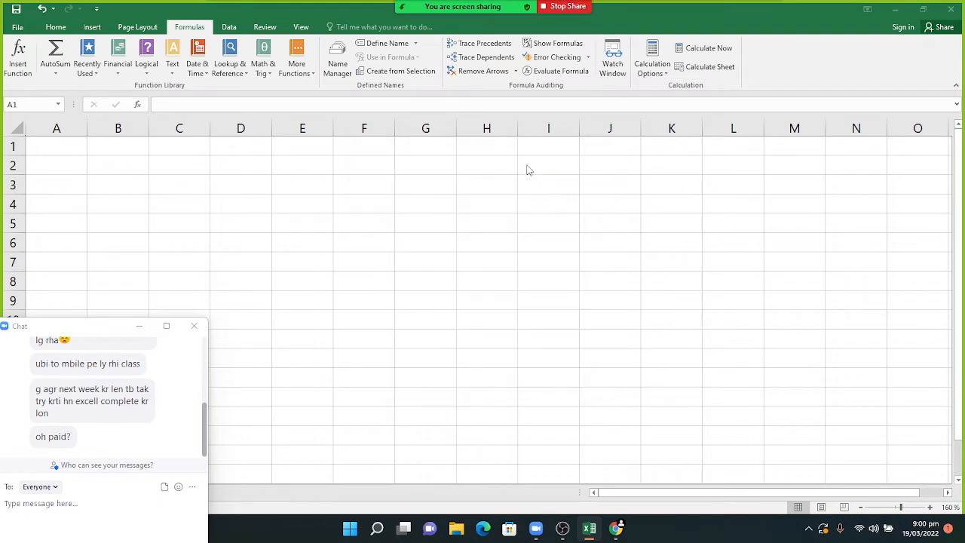
left_click(59, 144)
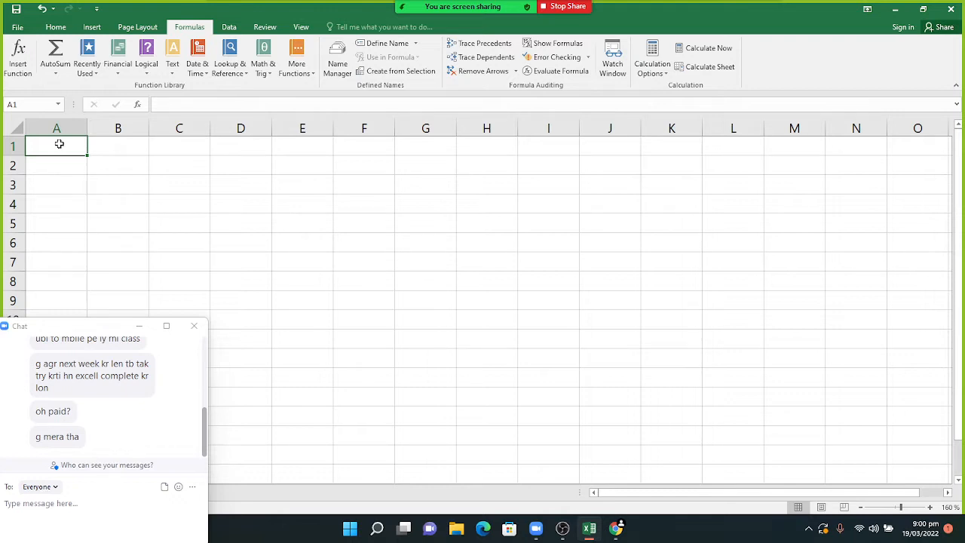
- Enter the headers ID, PRODUCT, PRICE, DISCOUNT and FINAL PRICE in cells A1 through E1
type("ID")
key("Tab")
type("P")
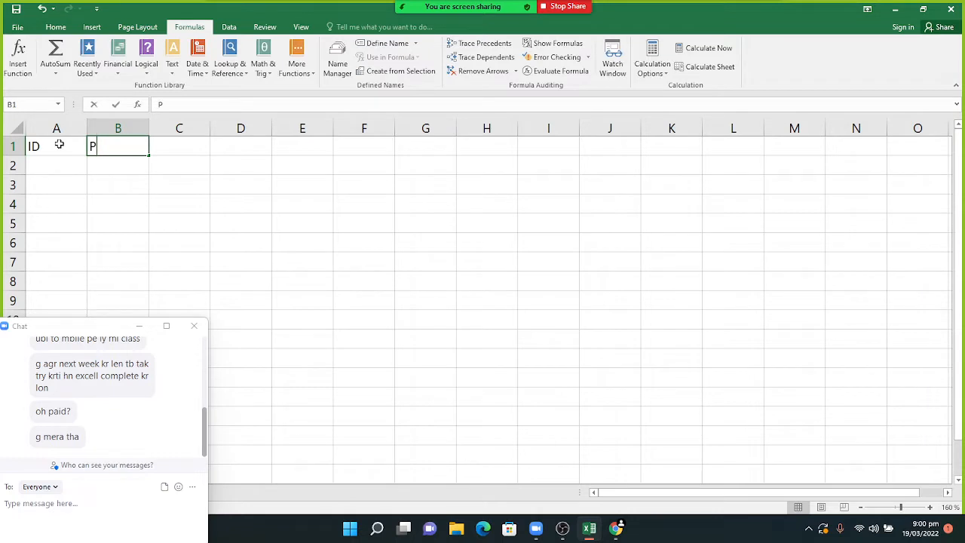
type("RODUCT")
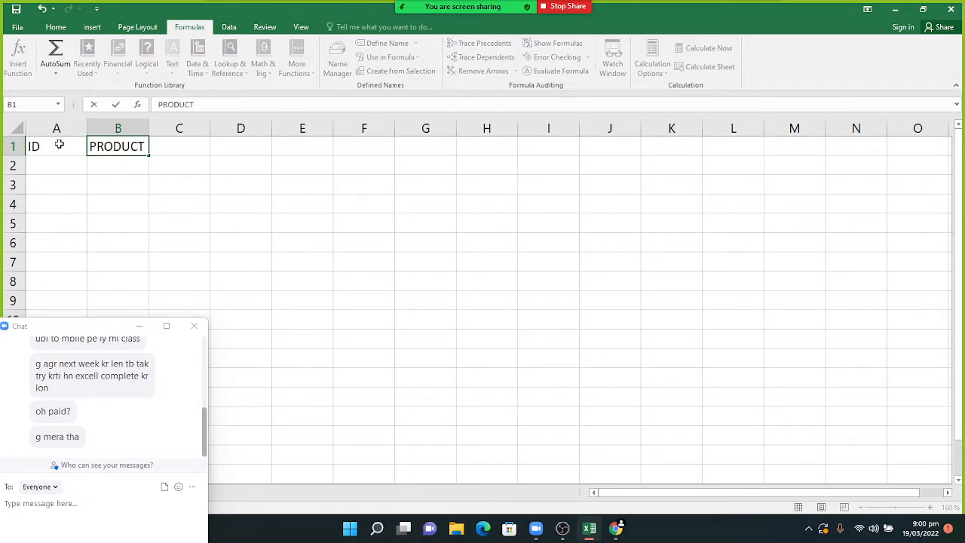
key("Tab")
type("PRICE")
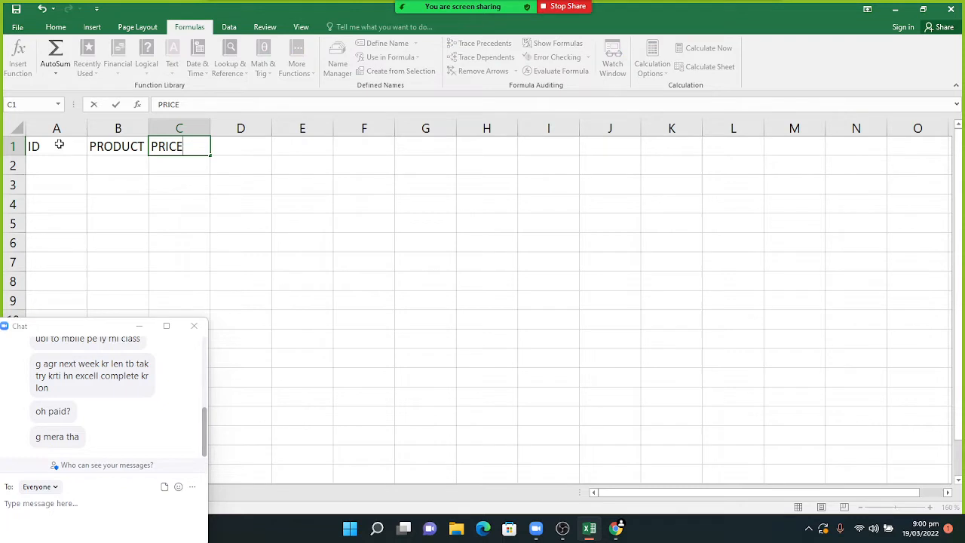
key("Tab")
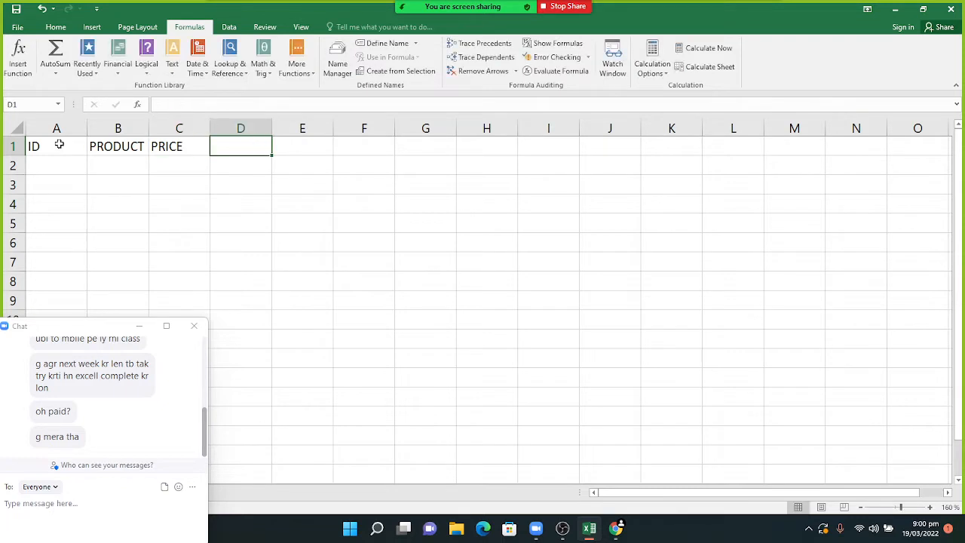
type("DISCOUNT")
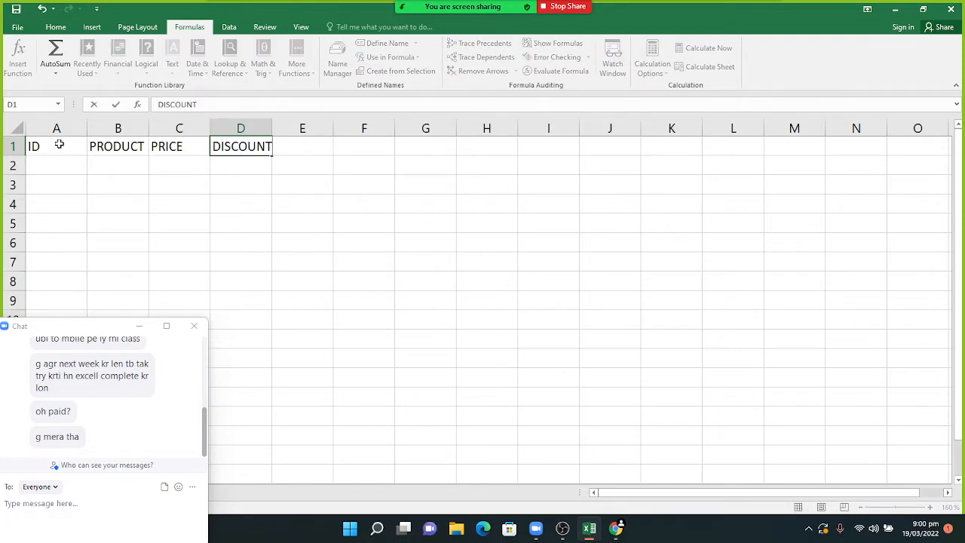
key("Tab")
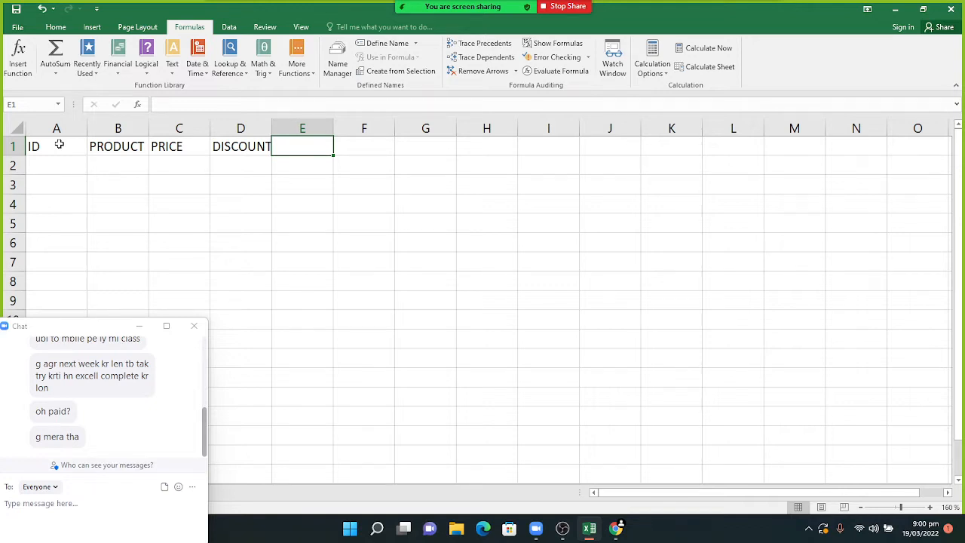
type("FINAL PRICE")
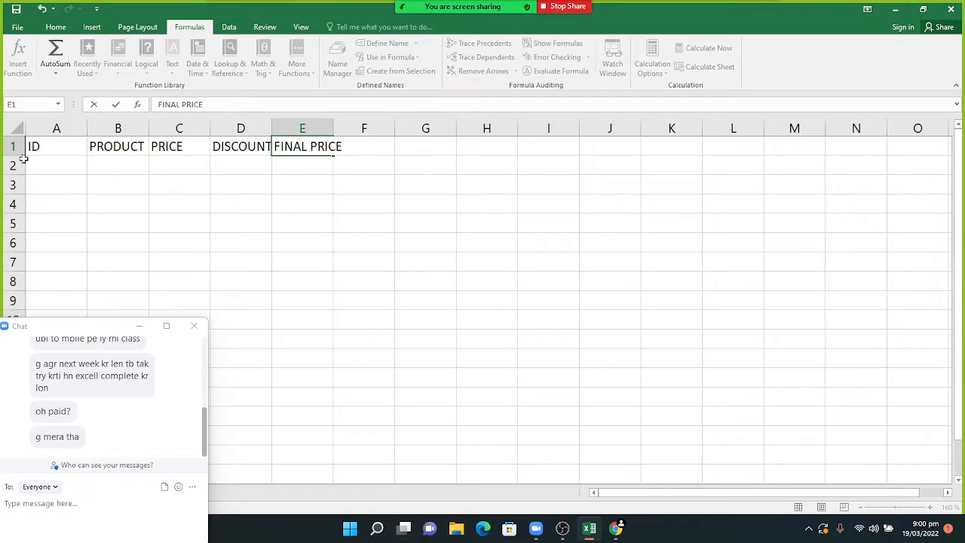
left_click(35, 165)
- Enter 1101 and 1102 in A2:A3, then fill the series down to 1109 in A10
type("11")
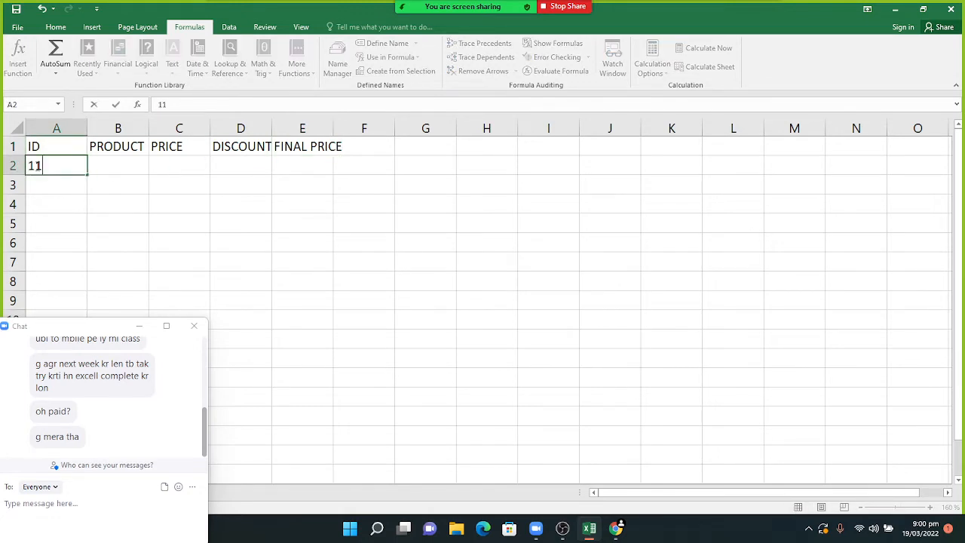
type("01")
key("Return")
type("1102")
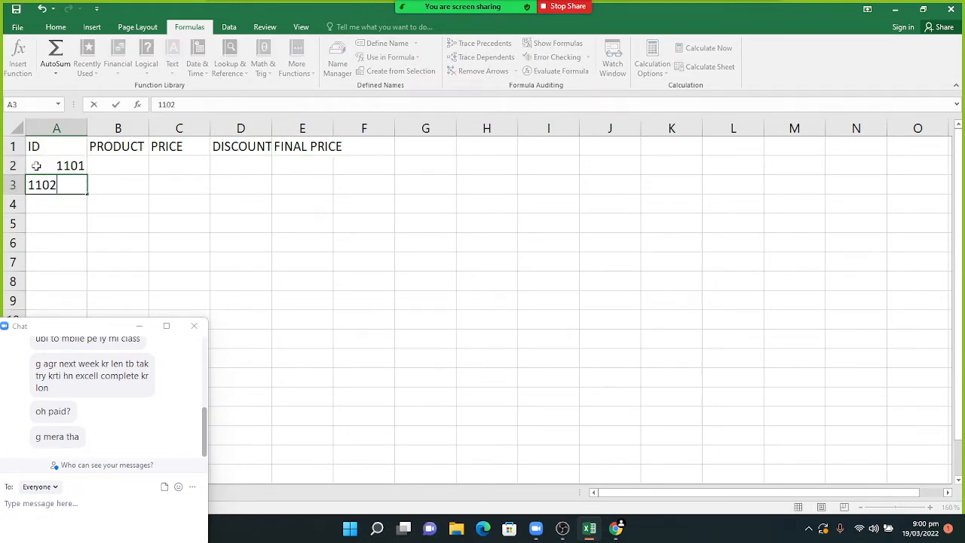
left_click(35, 165)
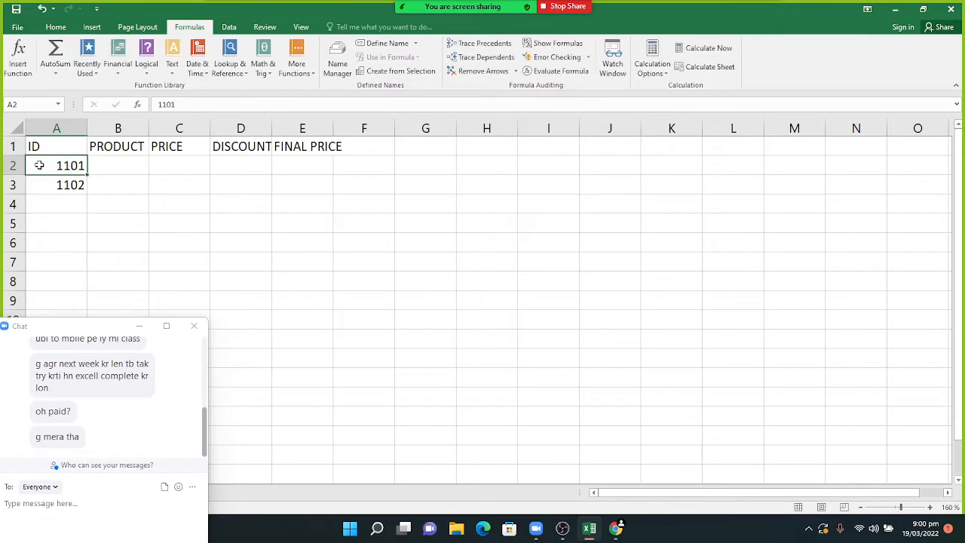
left_click(139, 327)
left_click(58, 165)
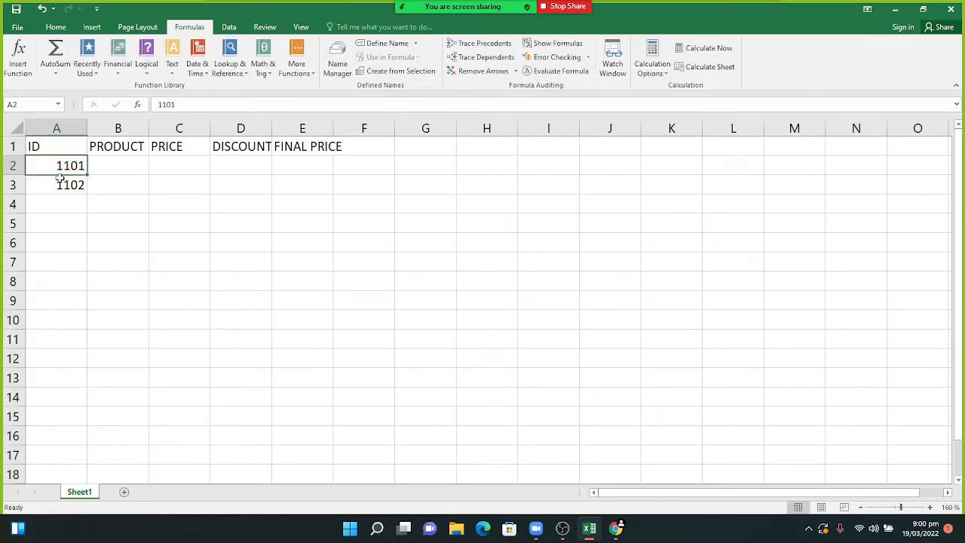
left_click(59, 184, "shift")
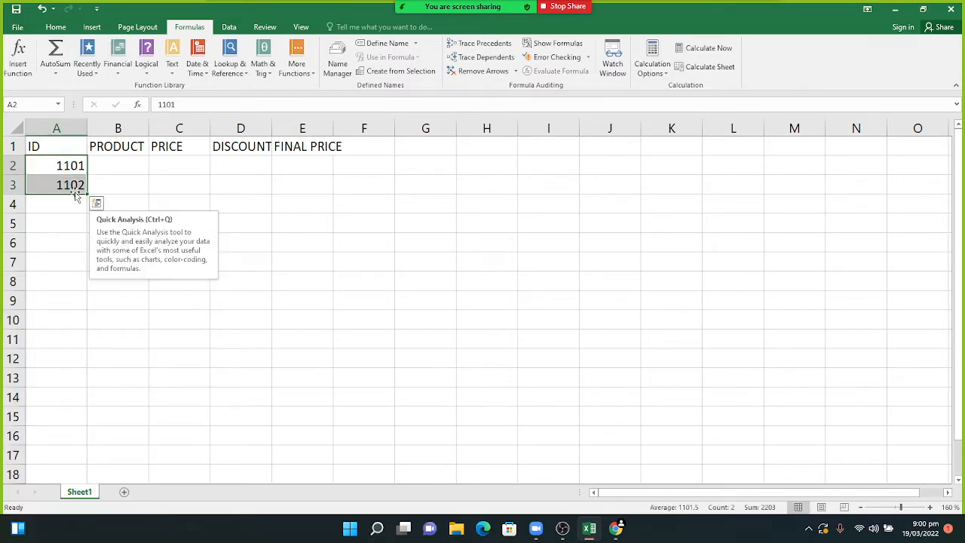
left_click_drag(86, 193, 78, 332)
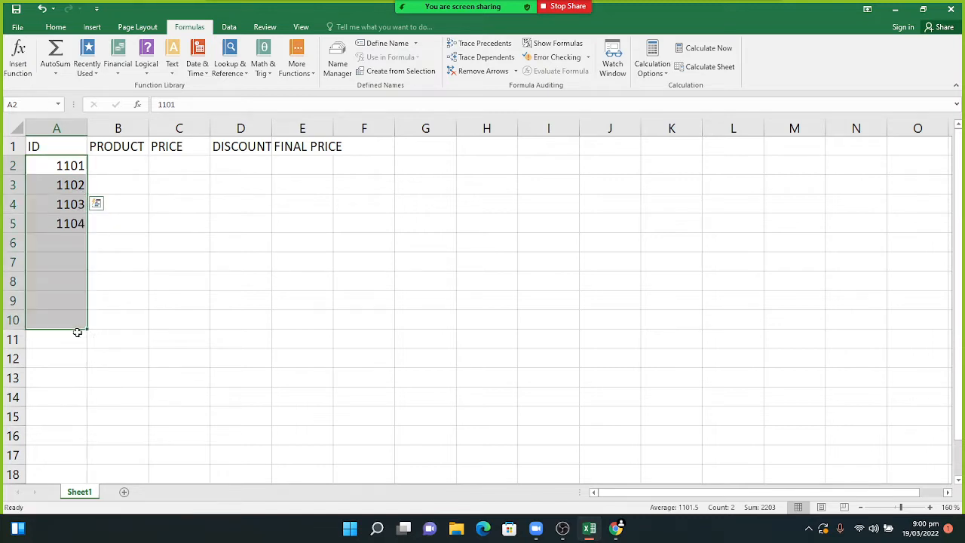
left_click(114, 164)
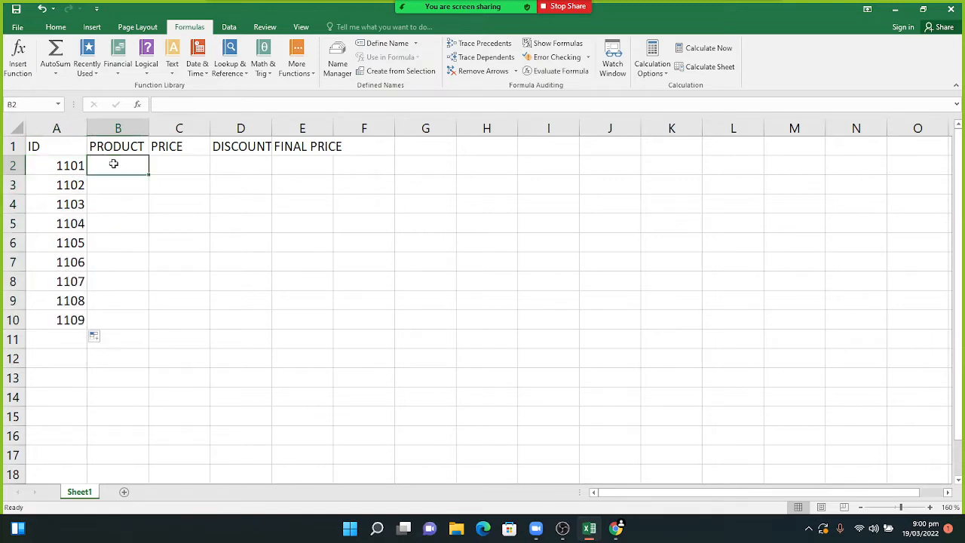
- Enter LAPTOP, USB, LED and LCD in B2:B5
type("LAPTOP")
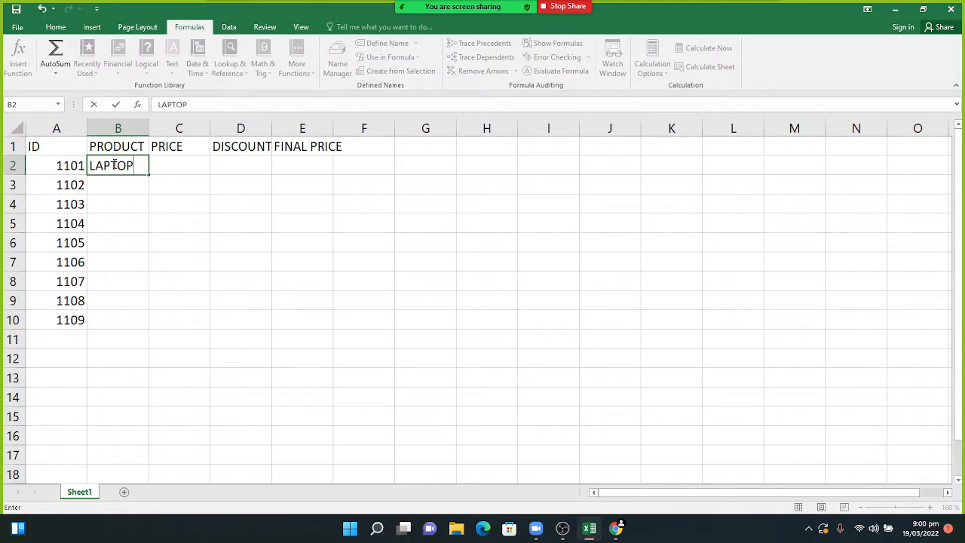
key("Return")
type("USB")
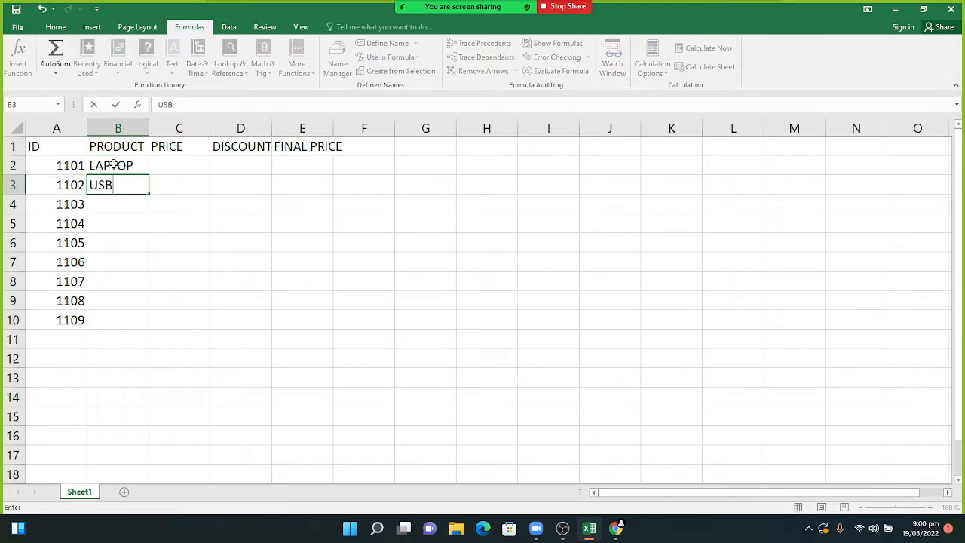
key("Return")
type("LED")
key("Return")
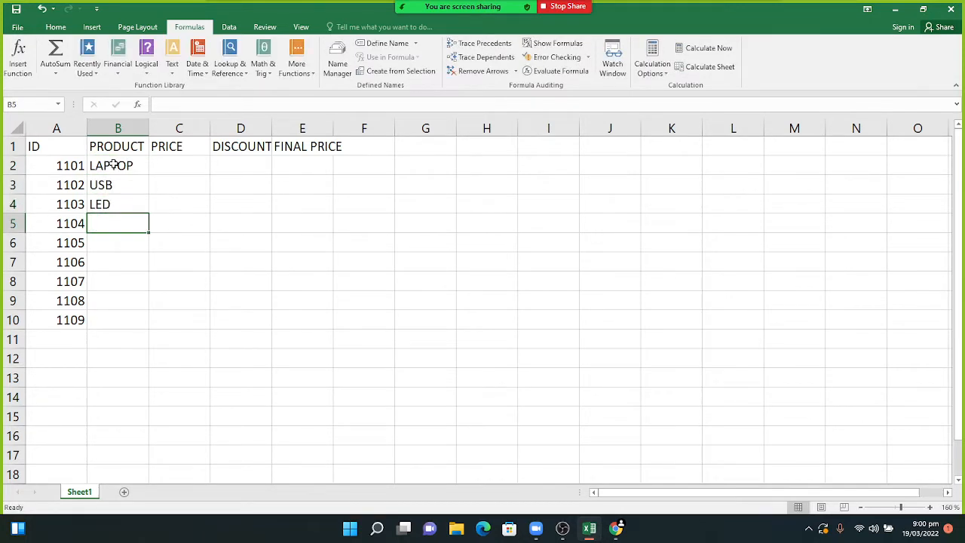
type("LCD")
key("Return")
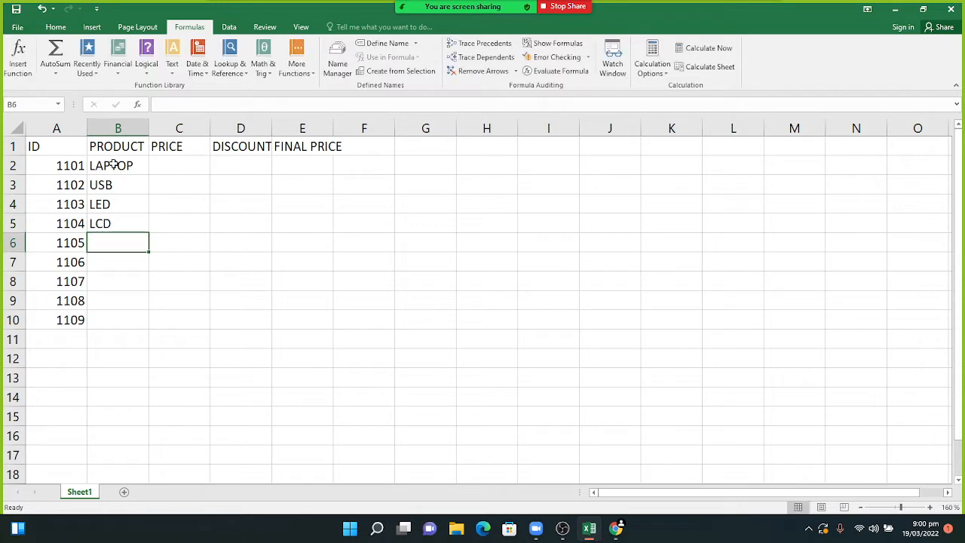
- Enter MOUSE, KEYBOARD, PRINTER, MONITOR and SPEAKER in B6:B10
type("U")
key("BackSpace")
key("BackSpace")
type("MO")
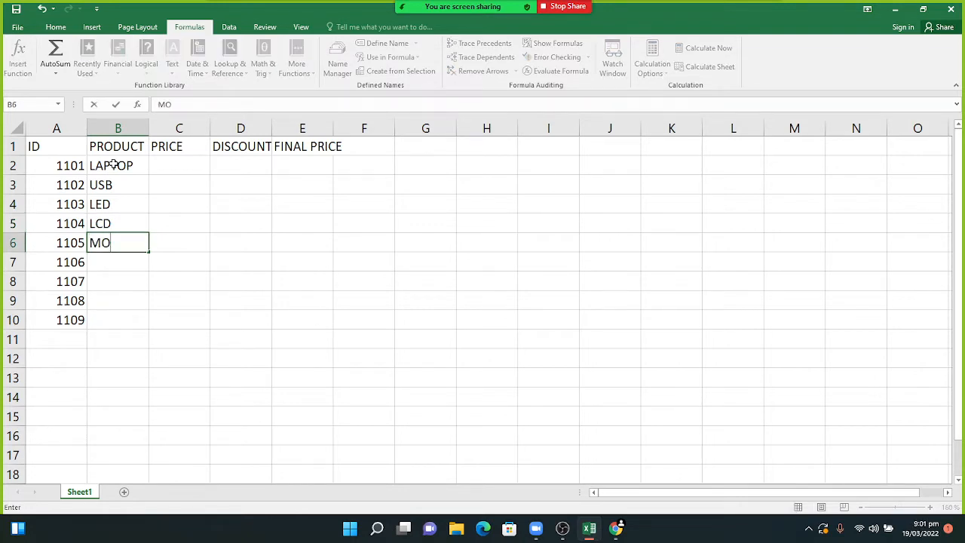
type("USE")
key("Return")
type("KE")
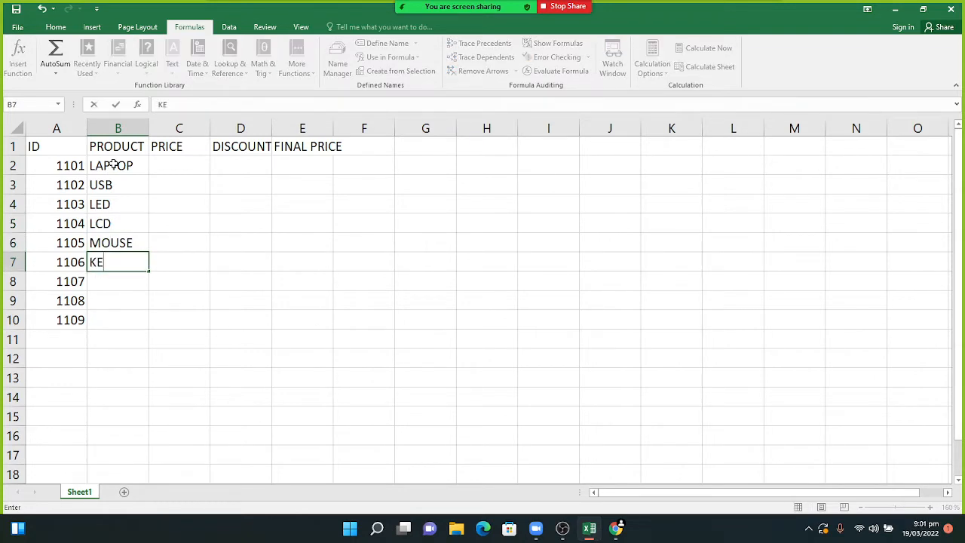
type("YBOARD")
key("Return")
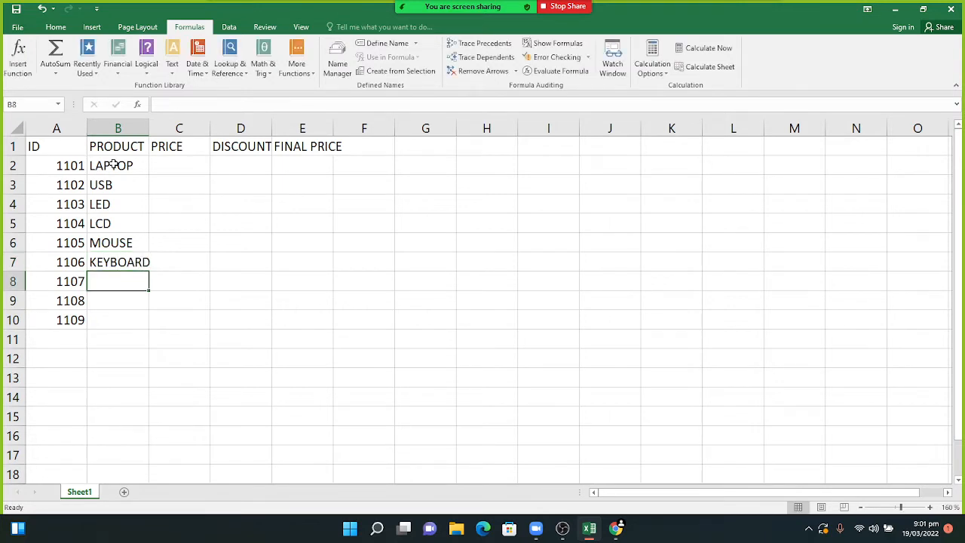
type("PRINTER")
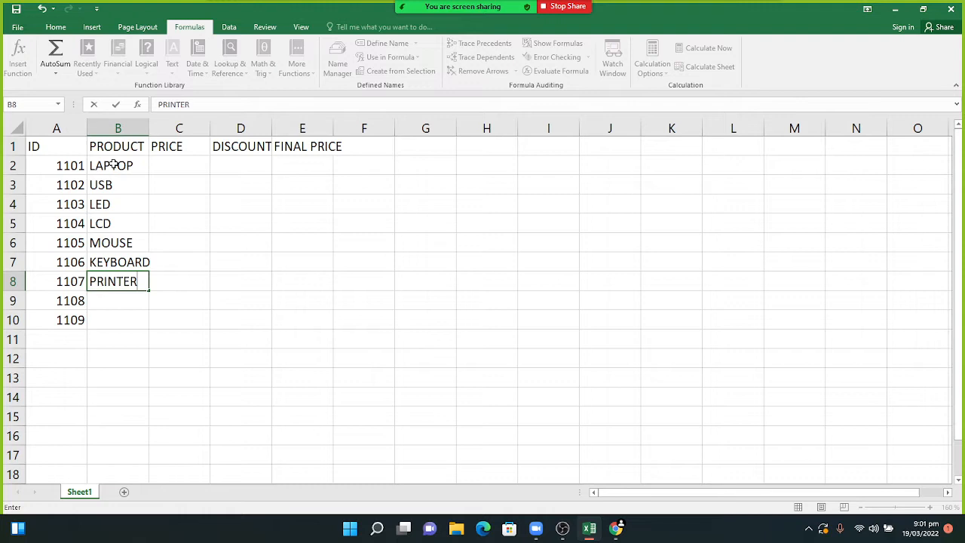
key("Return")
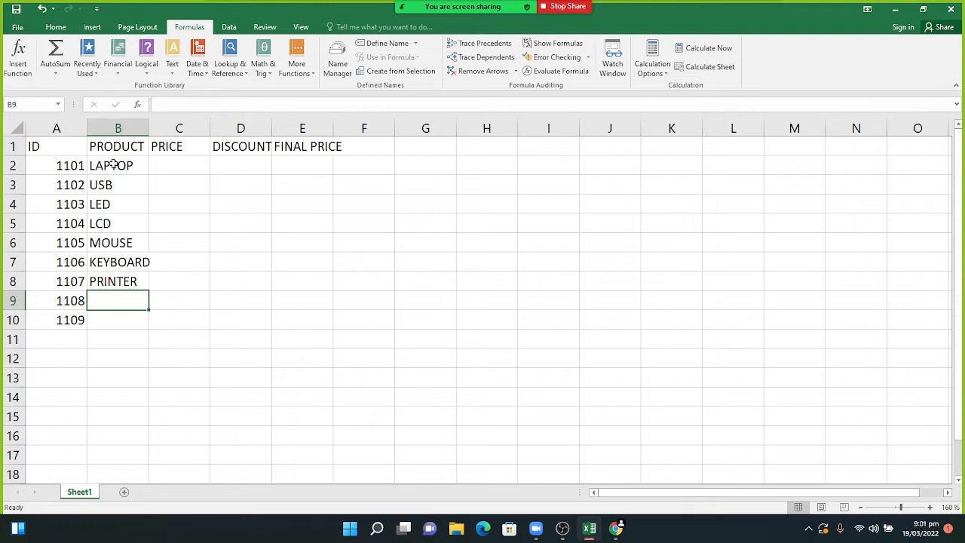
type("MONIT")
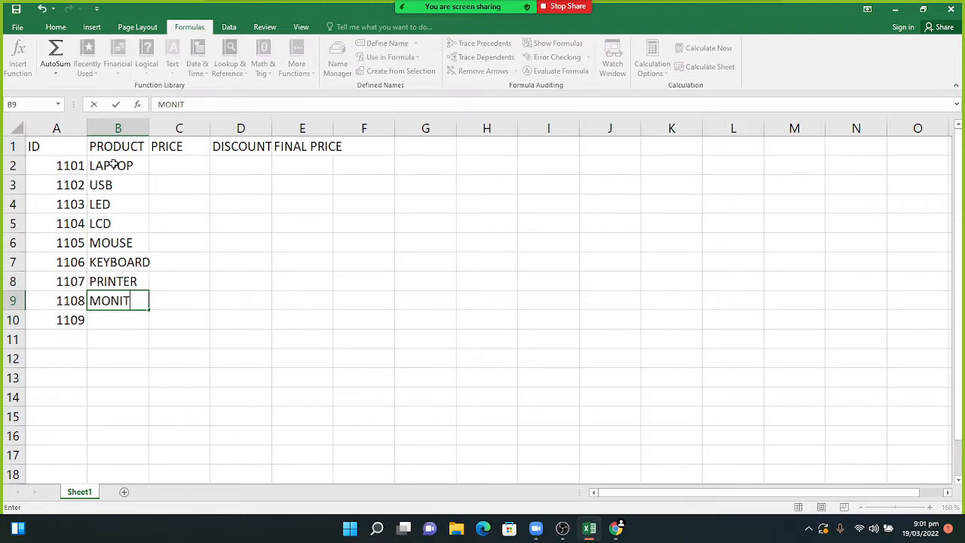
type("OR")
key("Return")
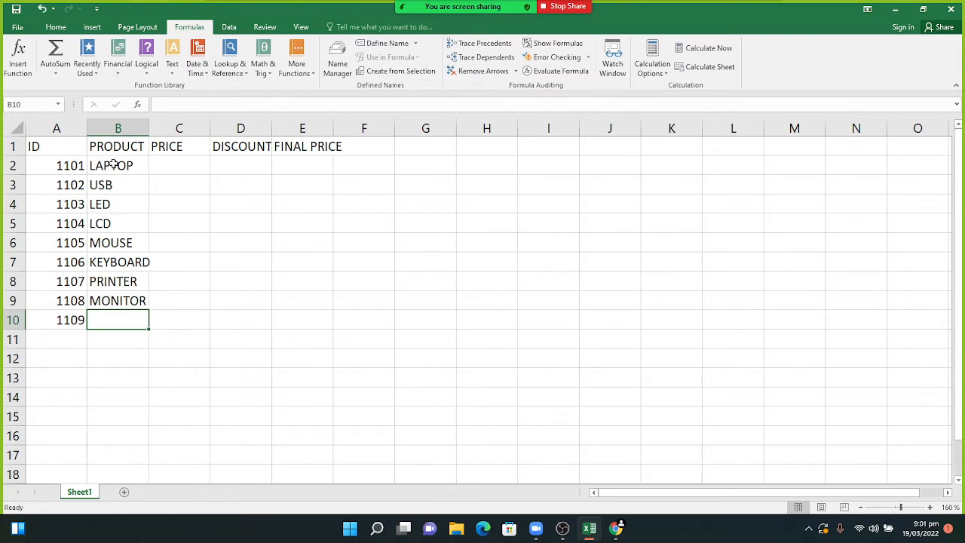
type("SPEAKER")
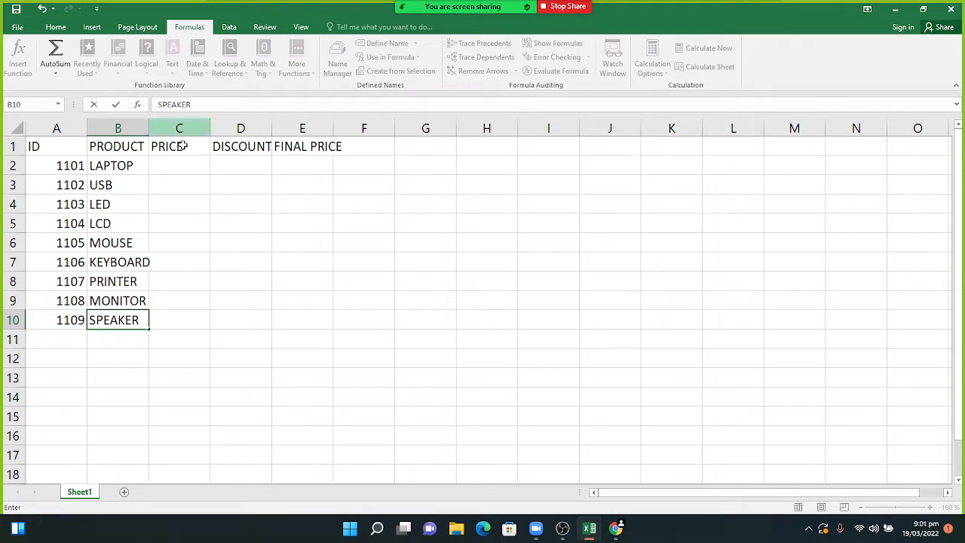
left_click(185, 173)
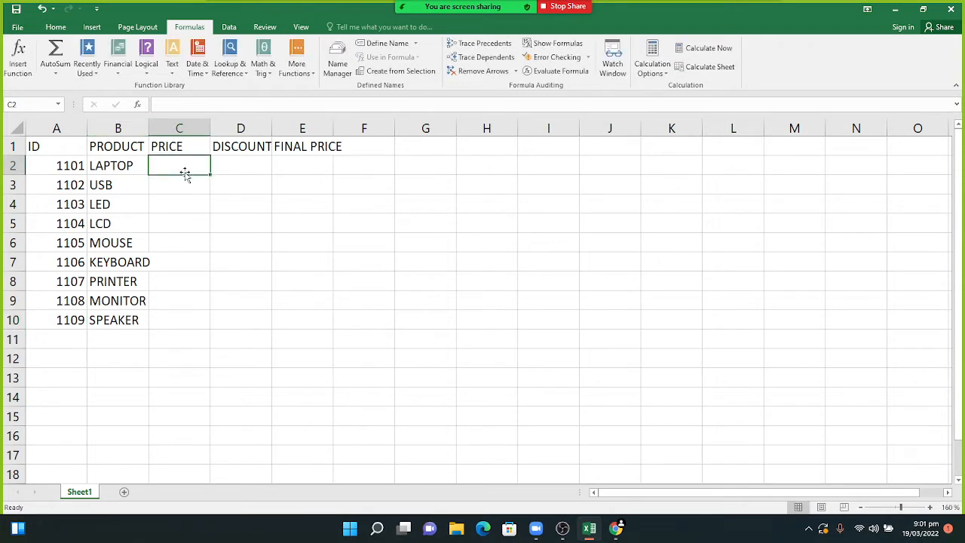
- Enter prices 25000, 1500, 60000 and 60000 in C2:C5
type("25000")
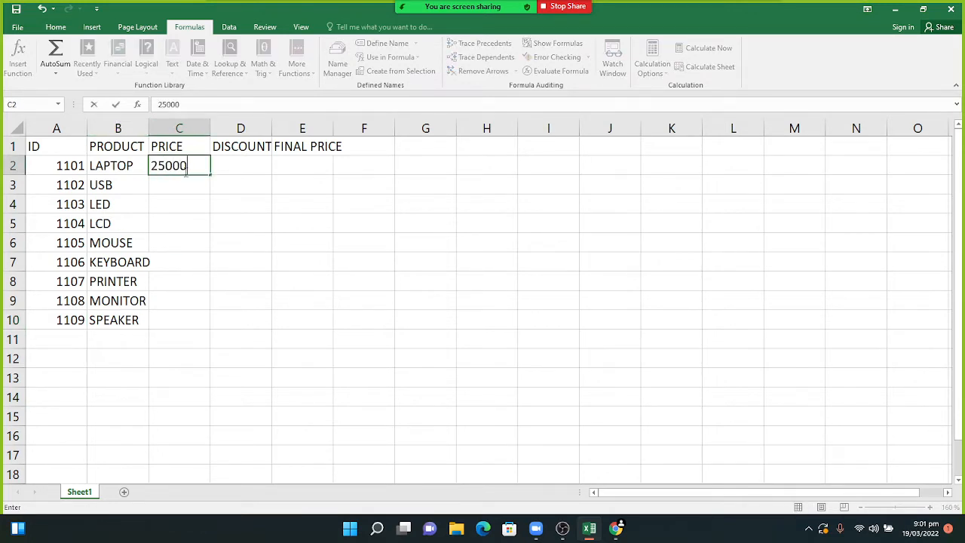
key("Return")
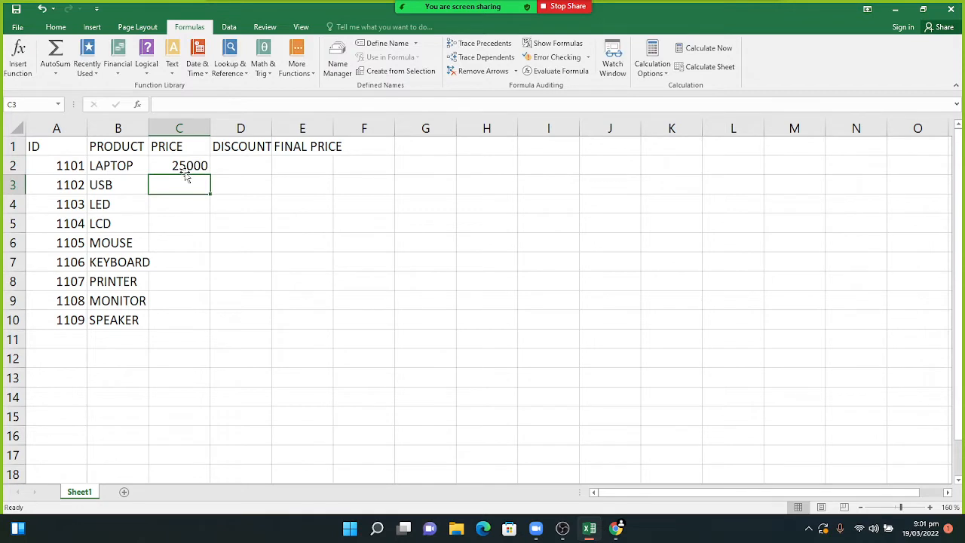
type("1500")
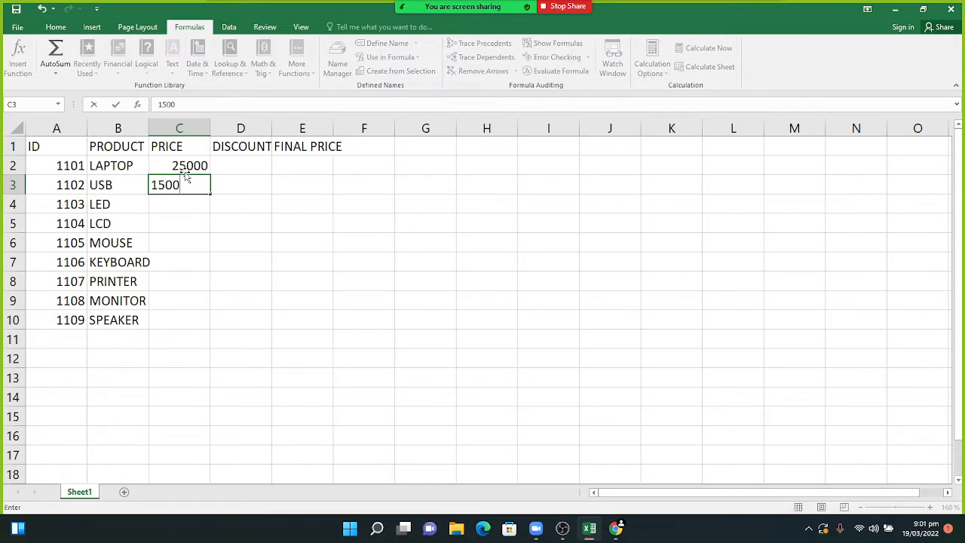
key("Return")
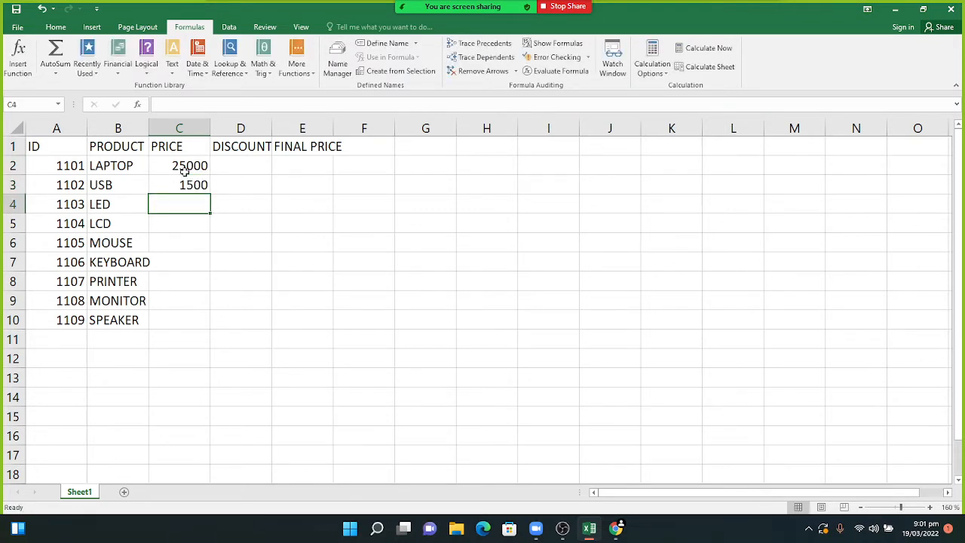
type("60000")
key("Return")
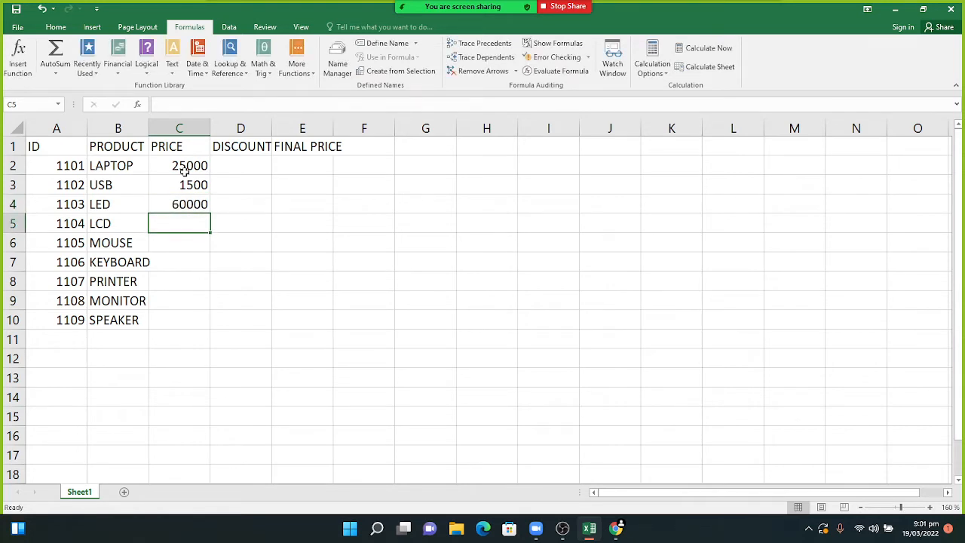
type("60000")
key("Return")
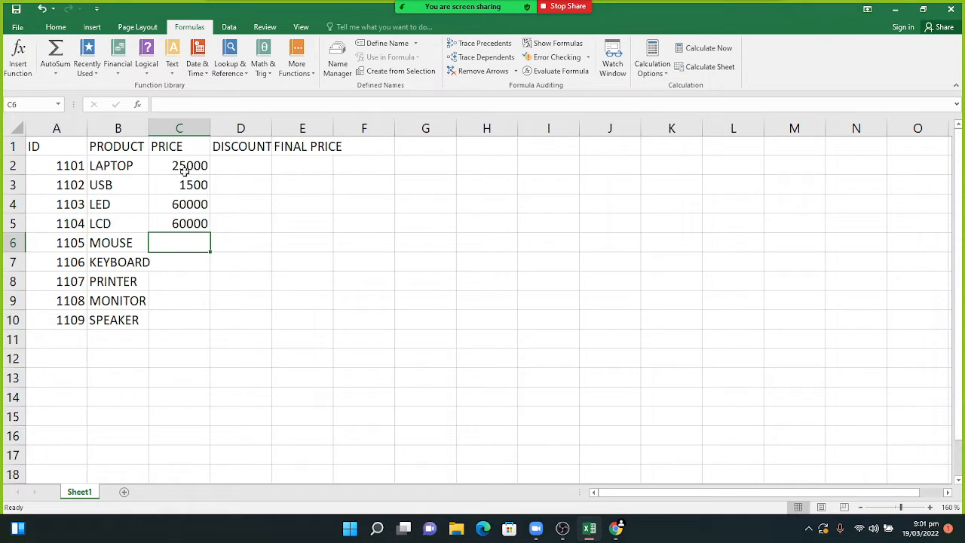
- Enter prices 300, 500, 5000, 4000 and 700 in C6:C10
type("300")
key("Return")
type("5")
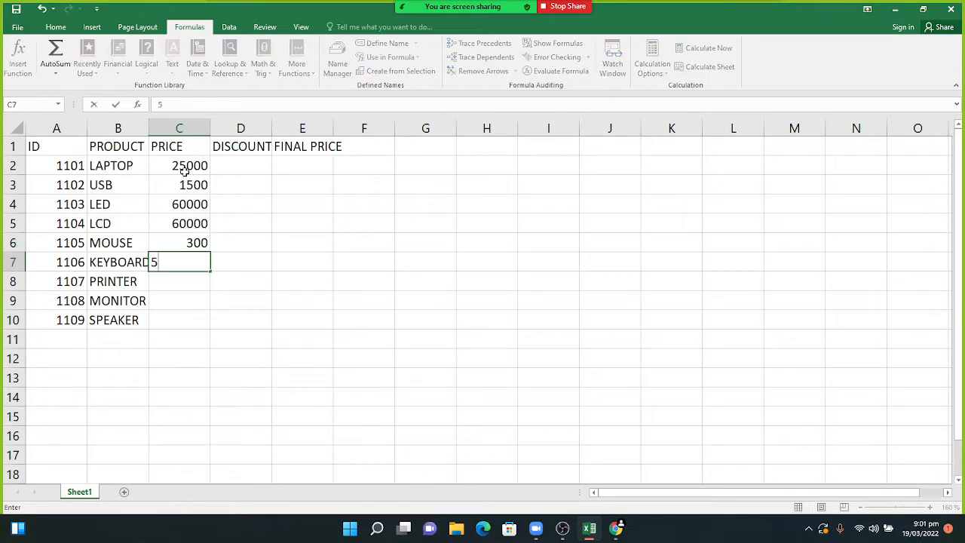
type("00")
key("Return")
type("5000")
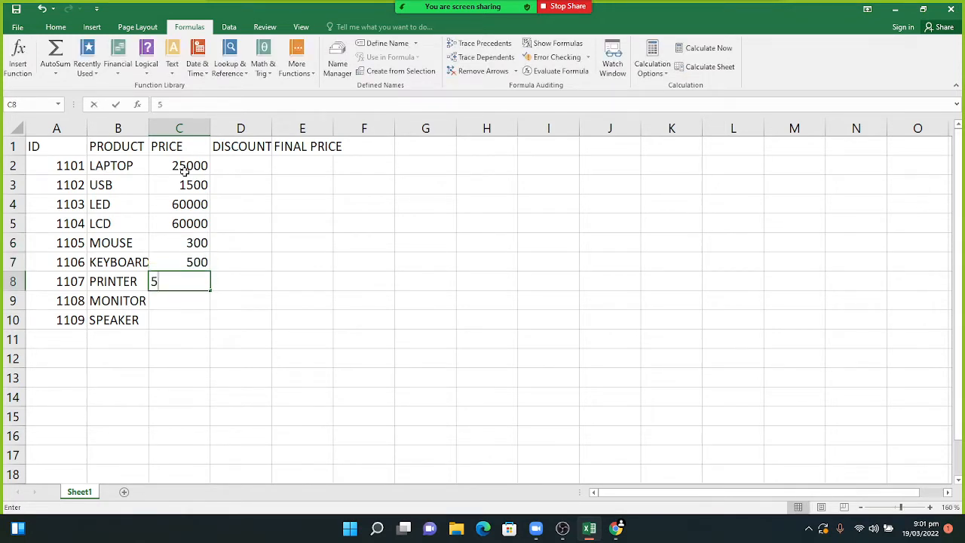
key("Return")
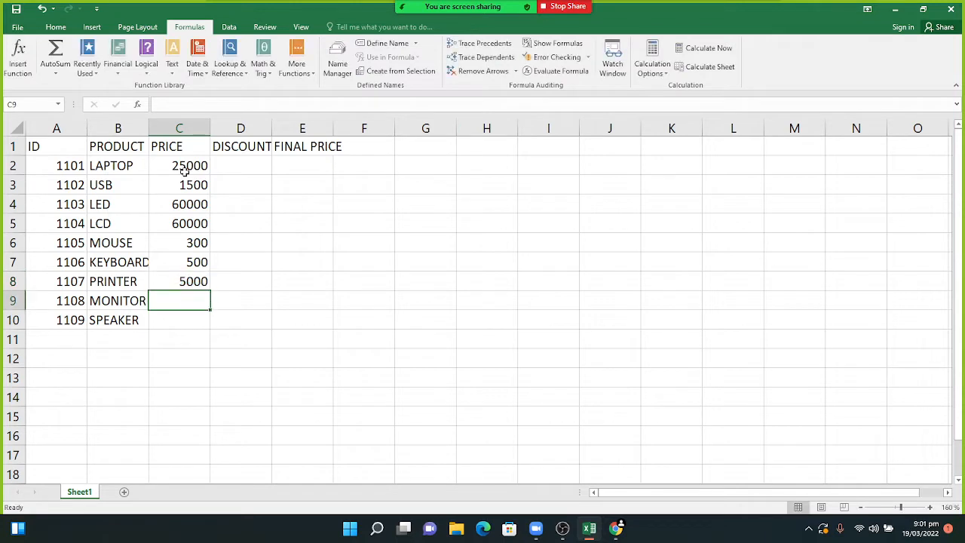
type("4000")
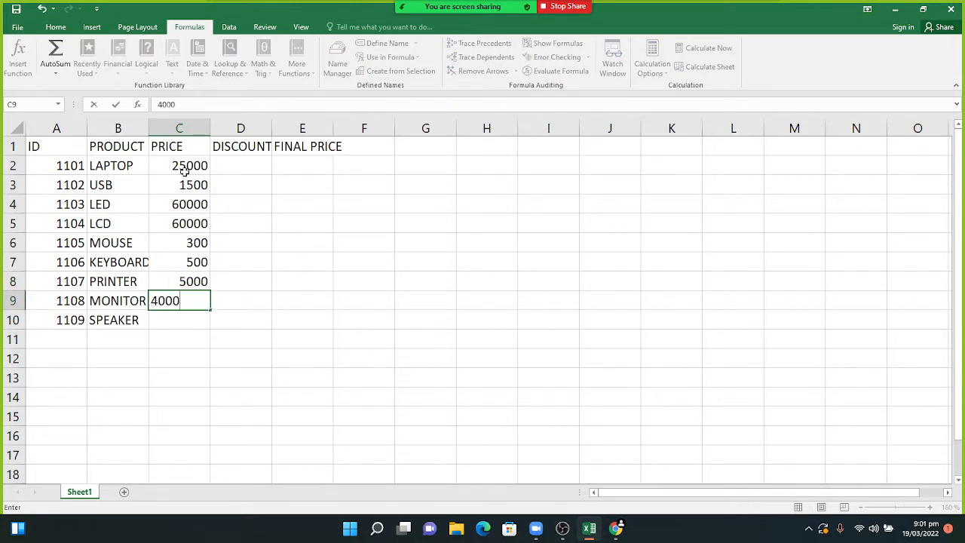
key("Return")
type("700")
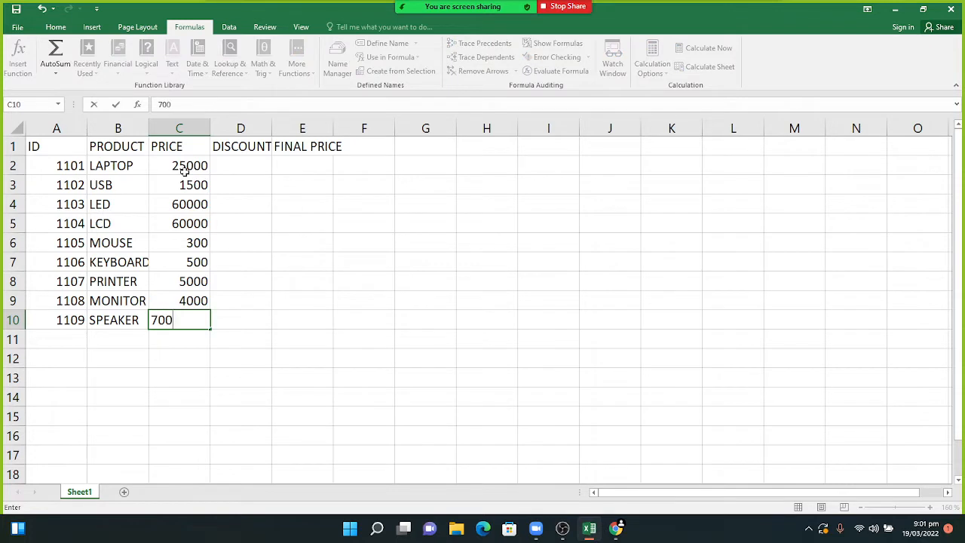
key("Tab")
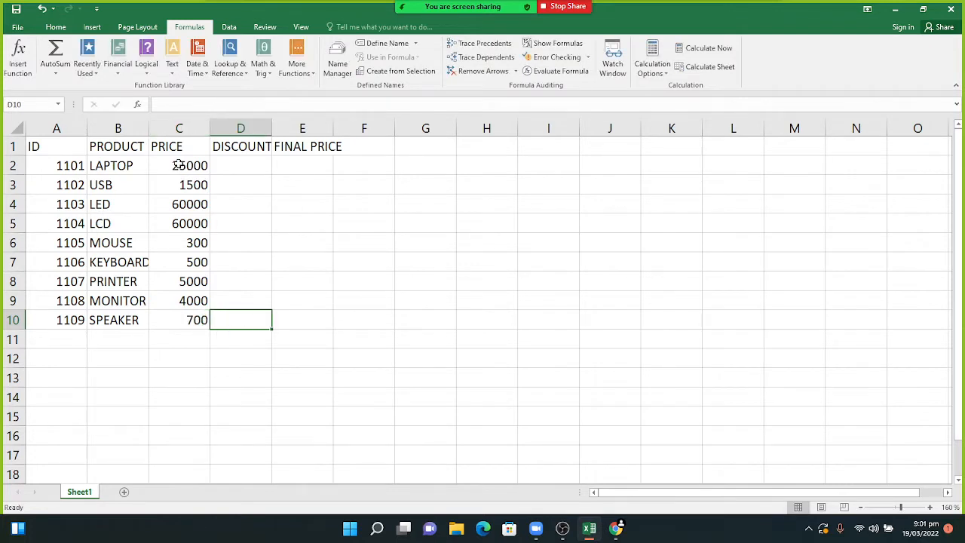
- Apply Accounting number format to C2:C10 so prices read like Rs 25,000.00
left_click_drag(177, 164, 172, 311)
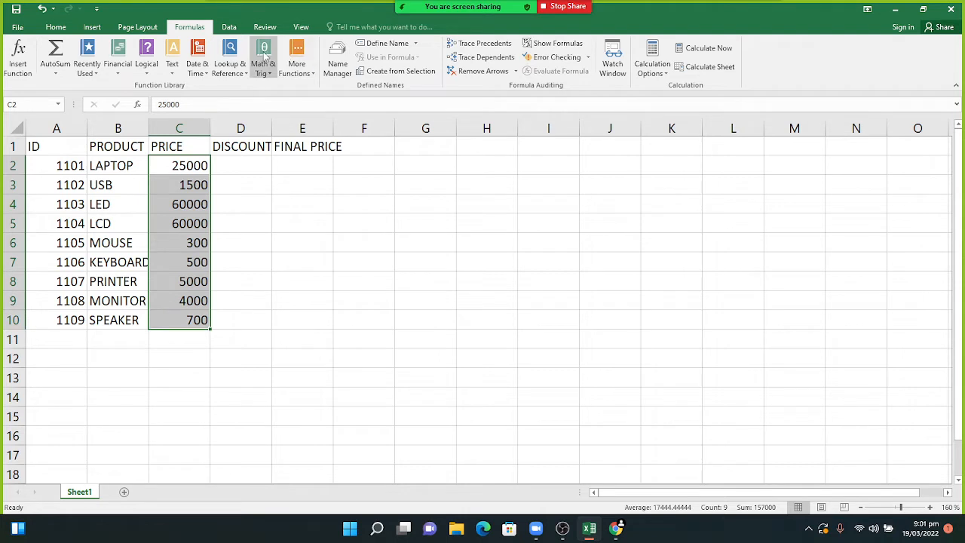
left_click(56, 27)
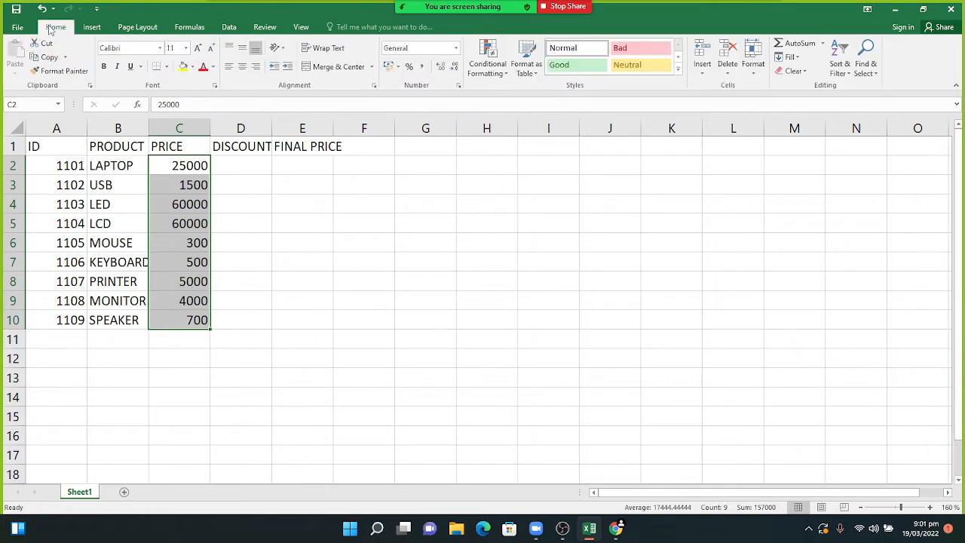
left_click(455, 50)
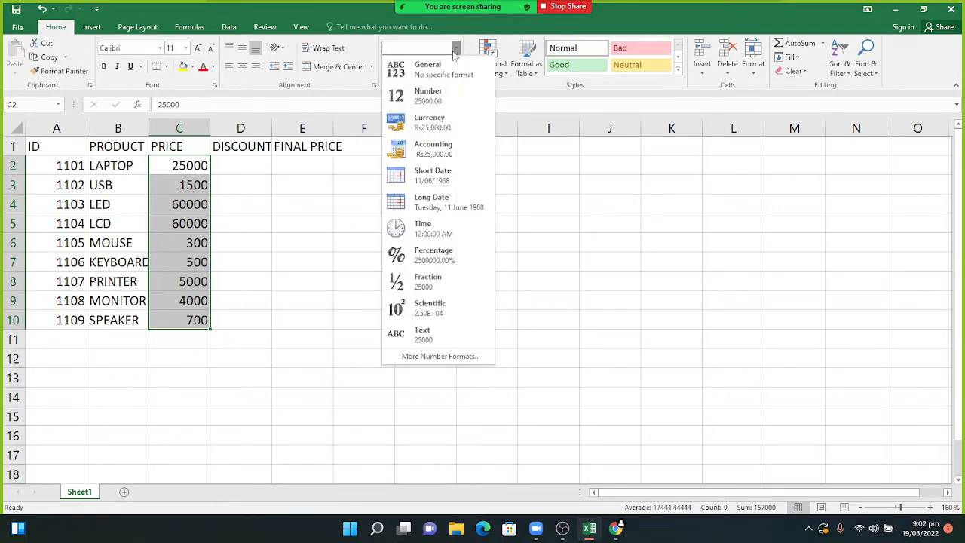
left_click(429, 96)
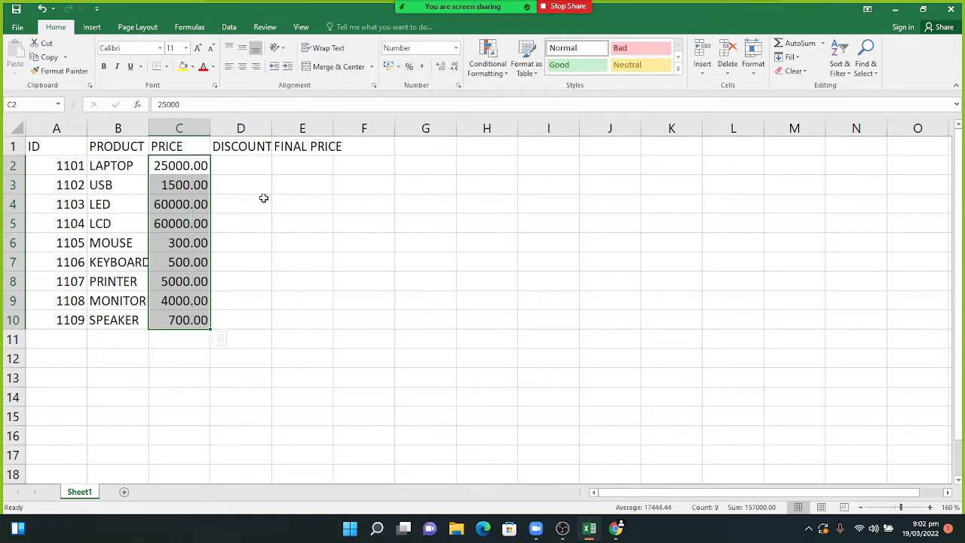
left_click(456, 48)
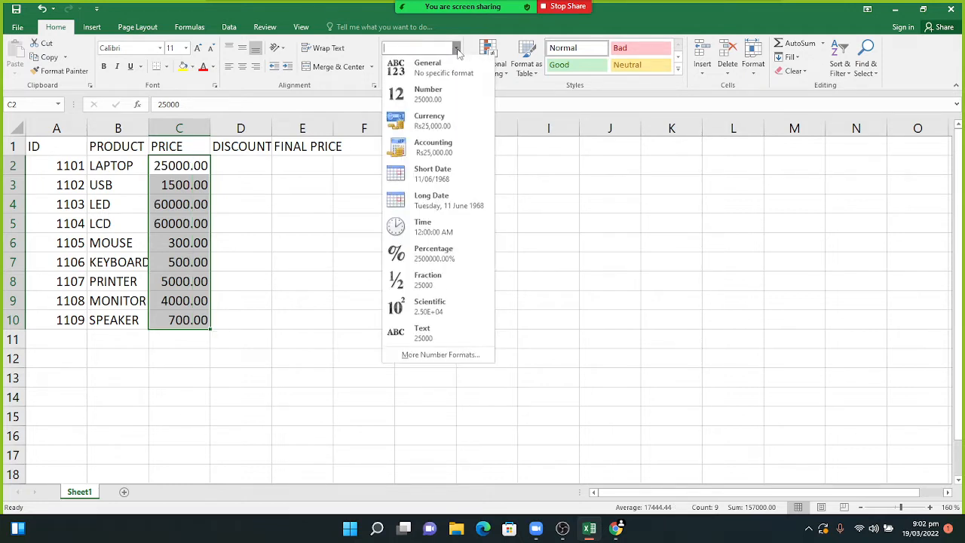
left_click(433, 145)
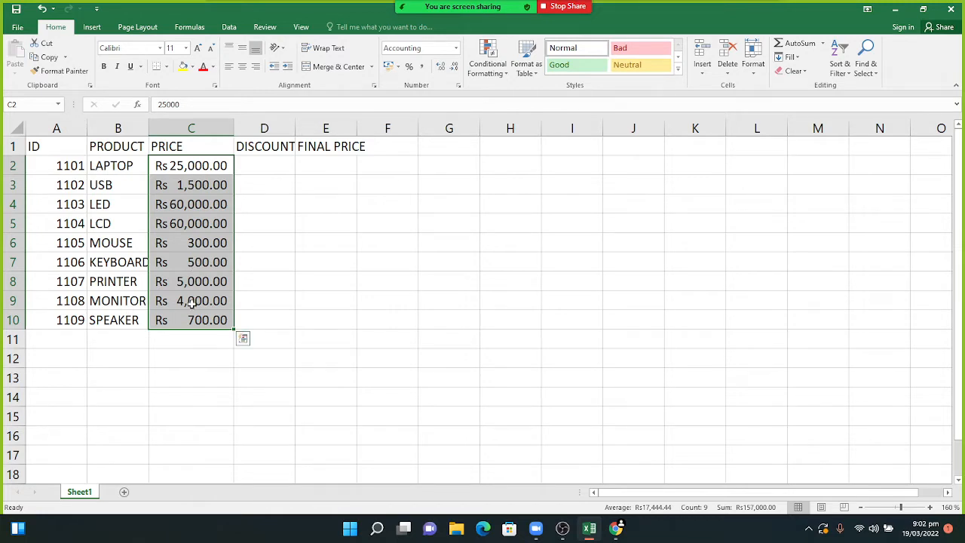
left_click(259, 163)
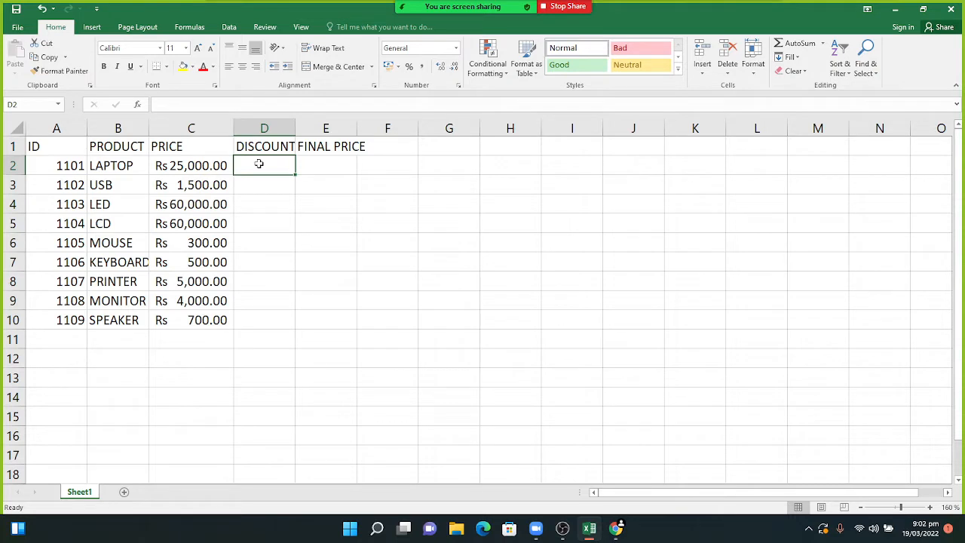
- Enter trial discounts 10, 20, 30 and 20 in D2:D5
type("10")
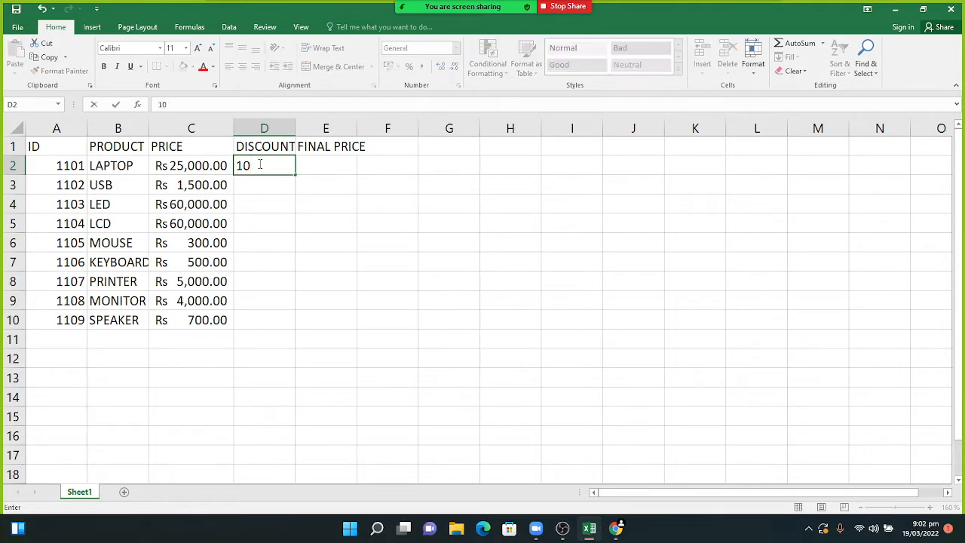
key("Return")
type("20")
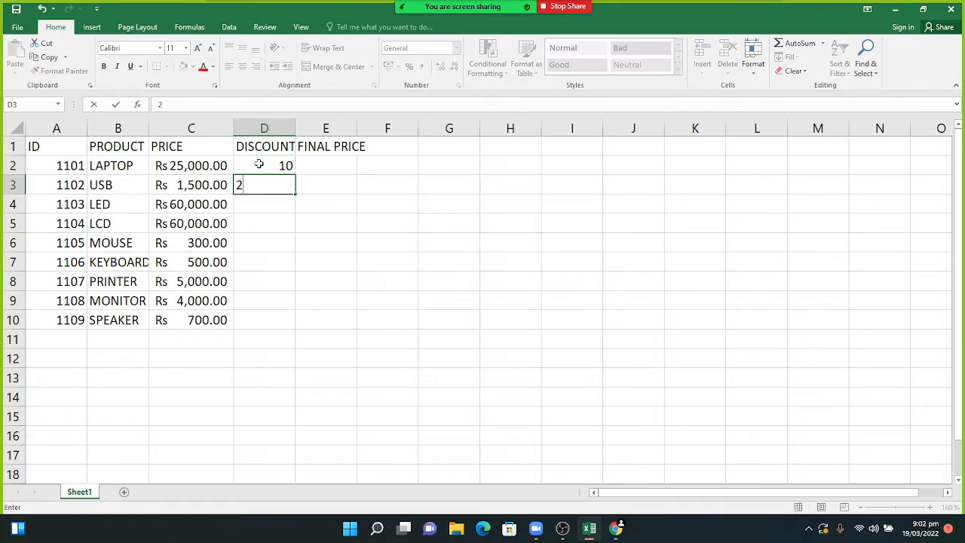
key("Return")
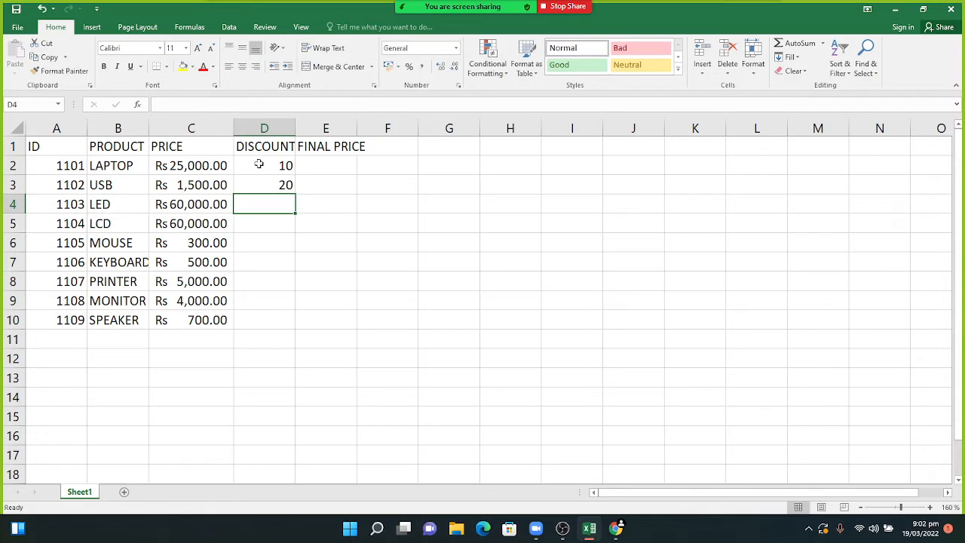
type("30")
key("Return")
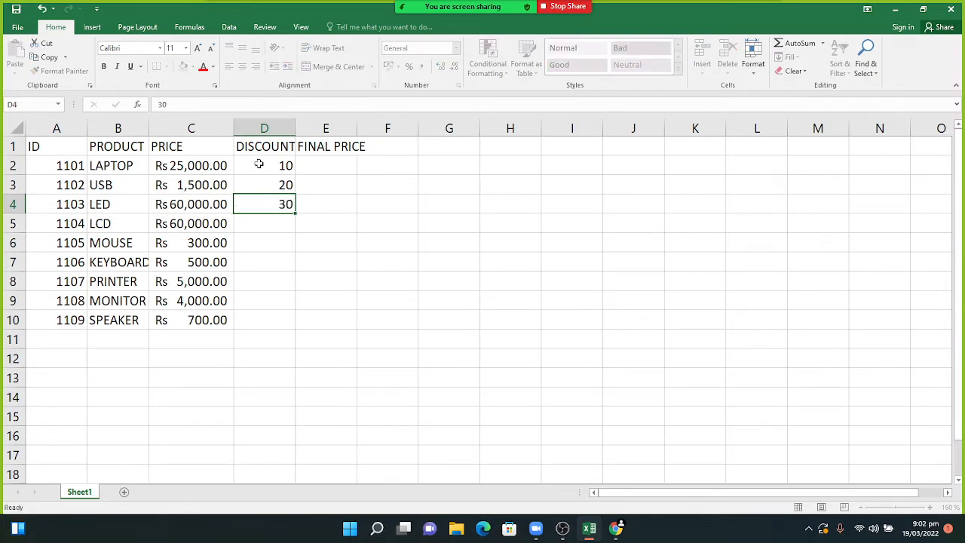
type("2")
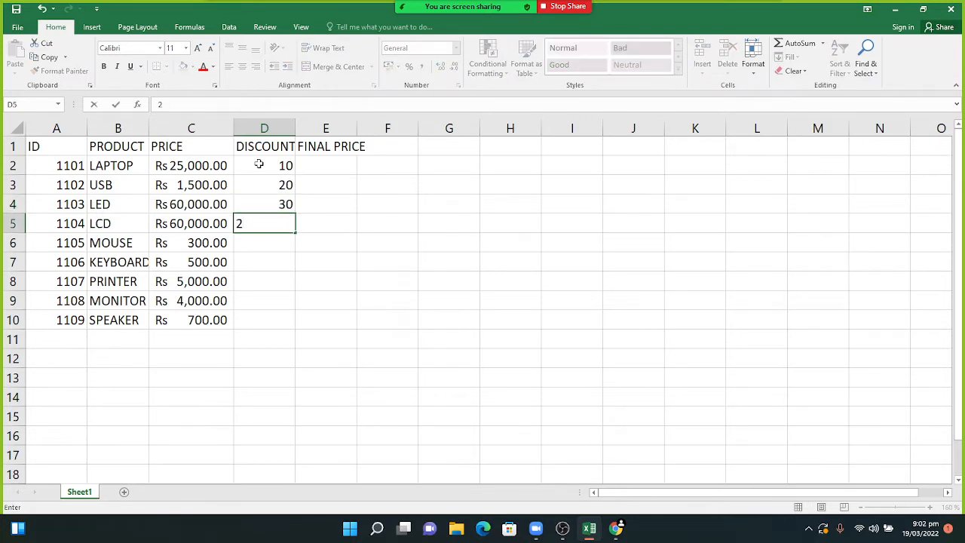
type("0")
key("Return")
- Format the whole DISCOUNT column D as Percentage
left_click_drag(259, 164, 258, 174)
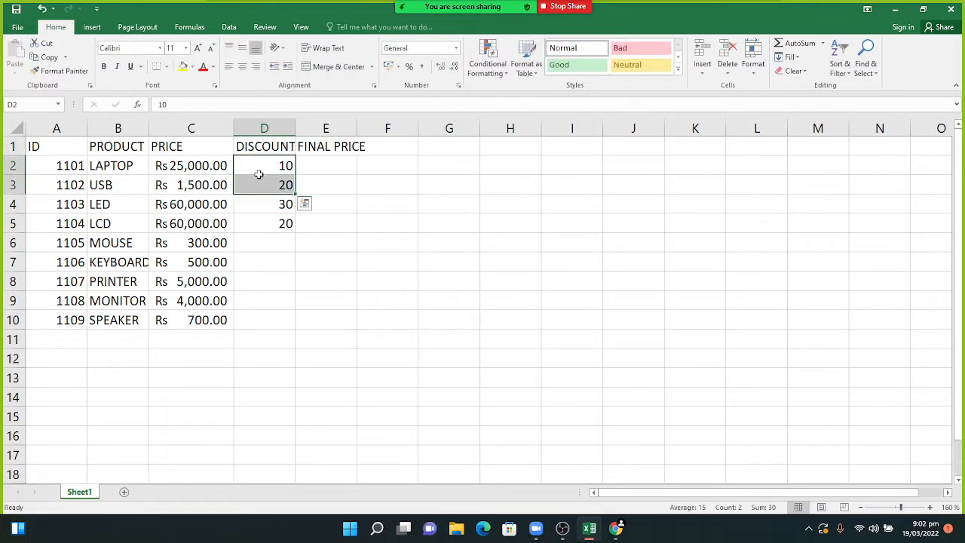
left_click(271, 125)
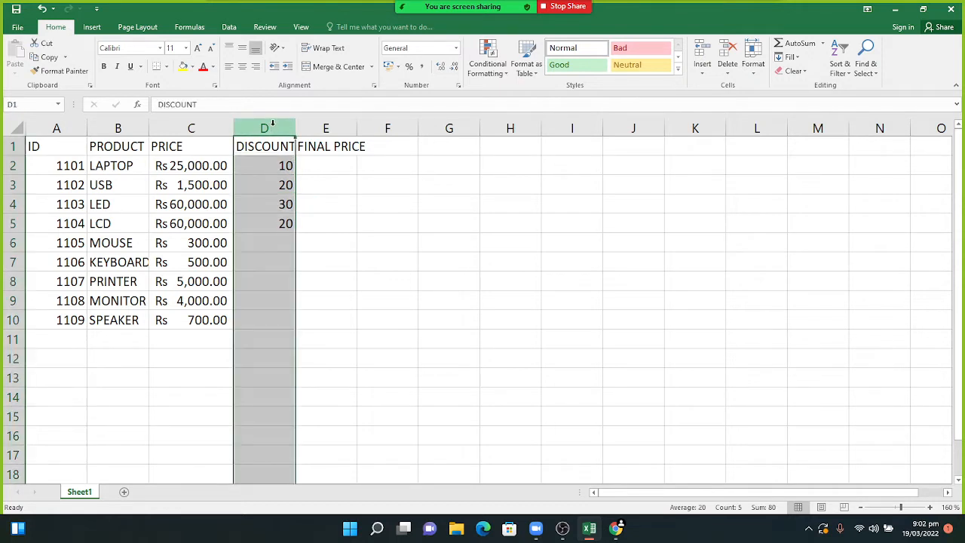
left_click(455, 50)
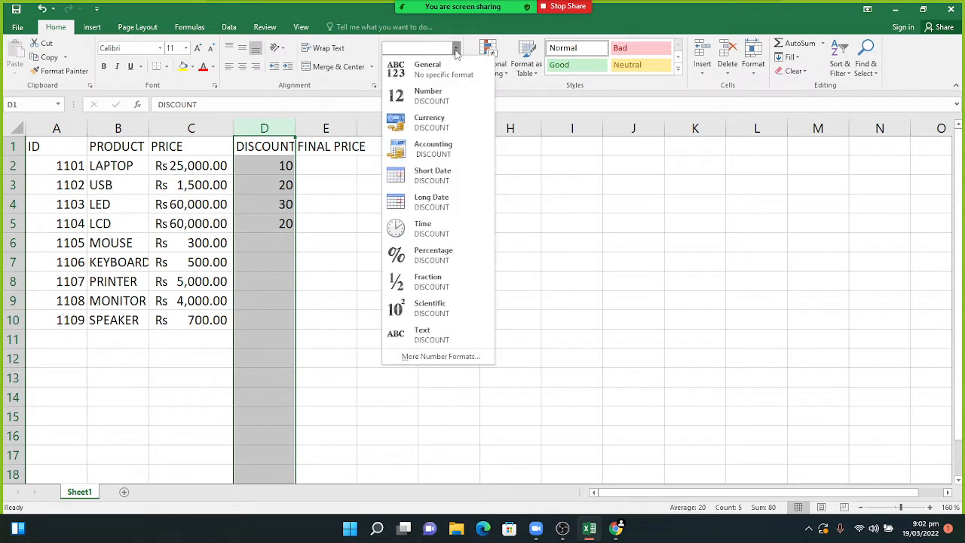
left_click(430, 256)
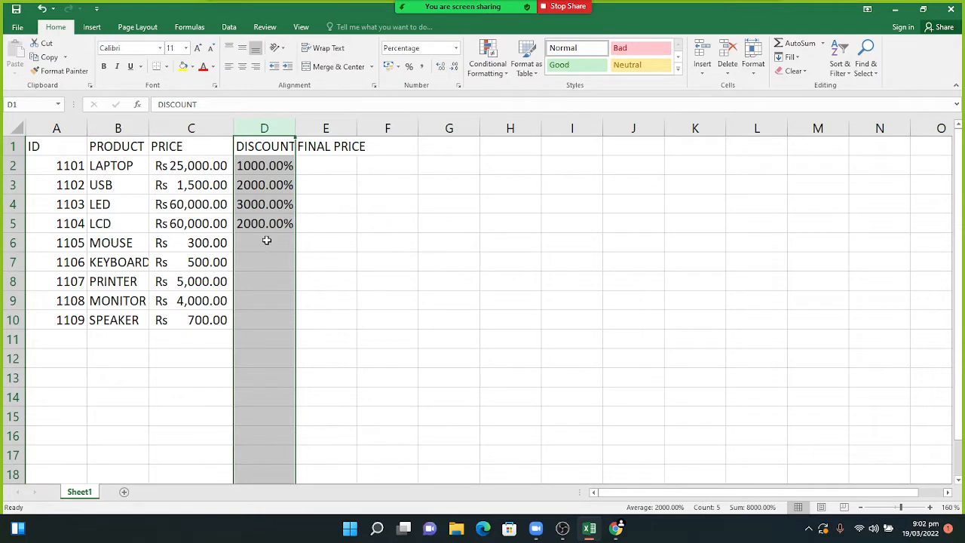
- Clear the oversized trial discounts from D2:D5, leaving the column empty
double_click(262, 165)
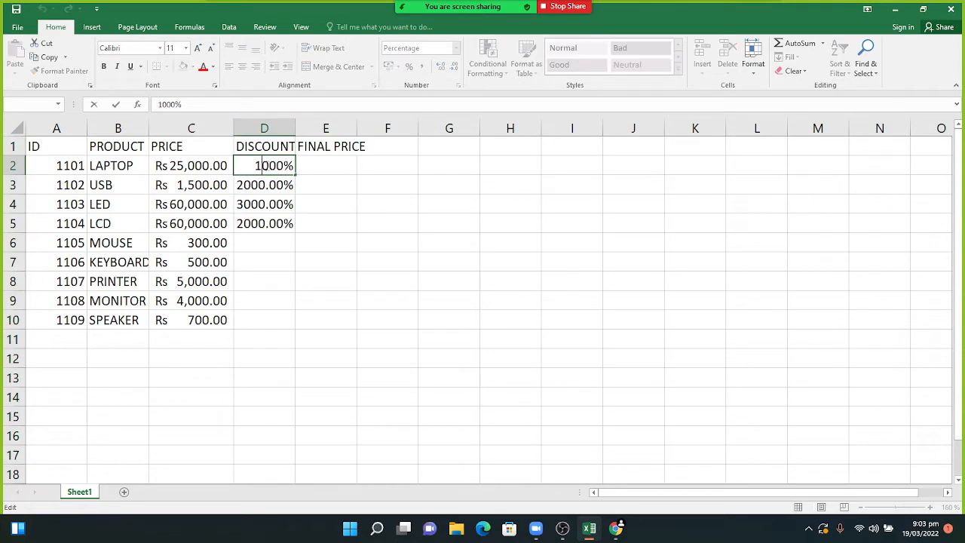
left_click(284, 165)
key("BackSpace")
key("Delete")
key("BackSpace")
key("BackSpace")
key("BackSpace")
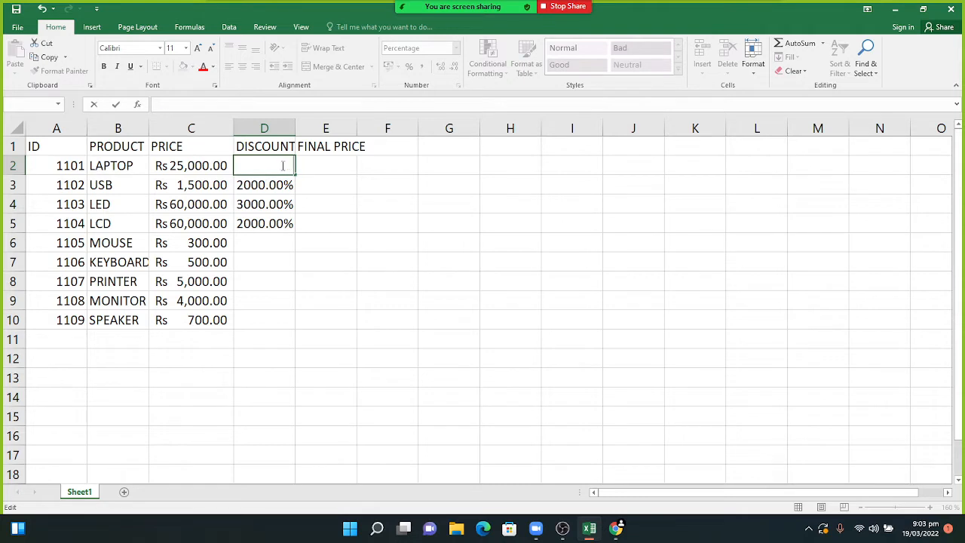
left_click_drag(276, 186, 276, 223)
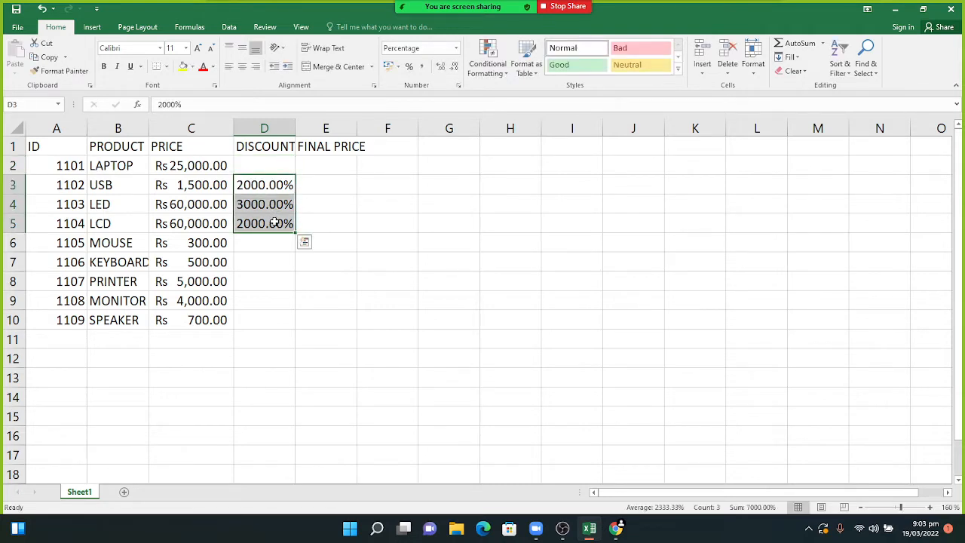
right_click(276, 223)
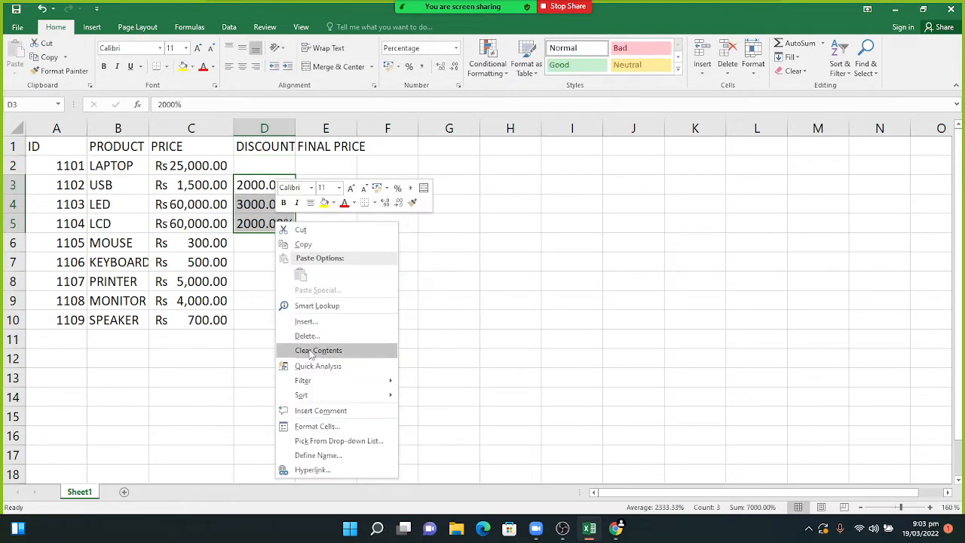
left_click(313, 351)
left_click(271, 125)
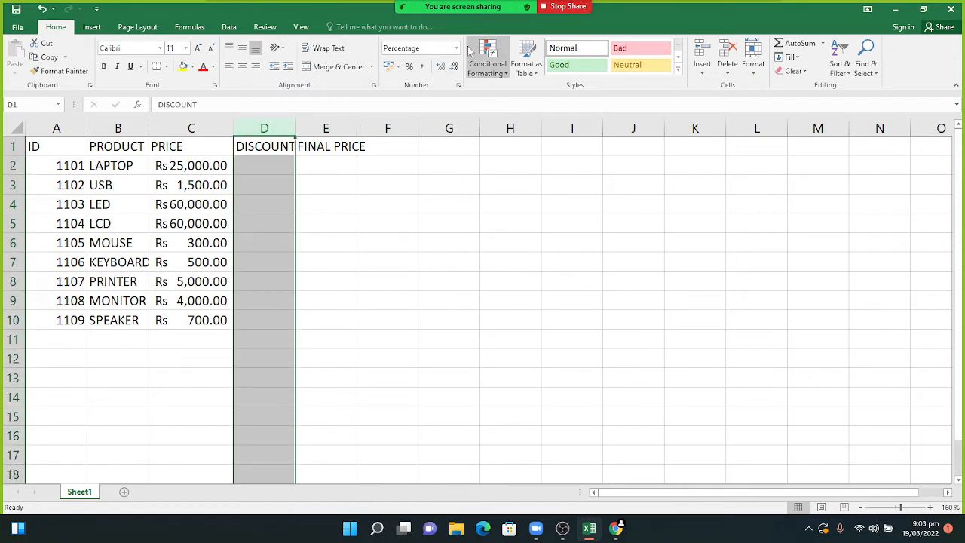
- Apply Percent Style to column D and enter discounts 20, 10, 50 and 34 in D2:D5
left_click(408, 66)
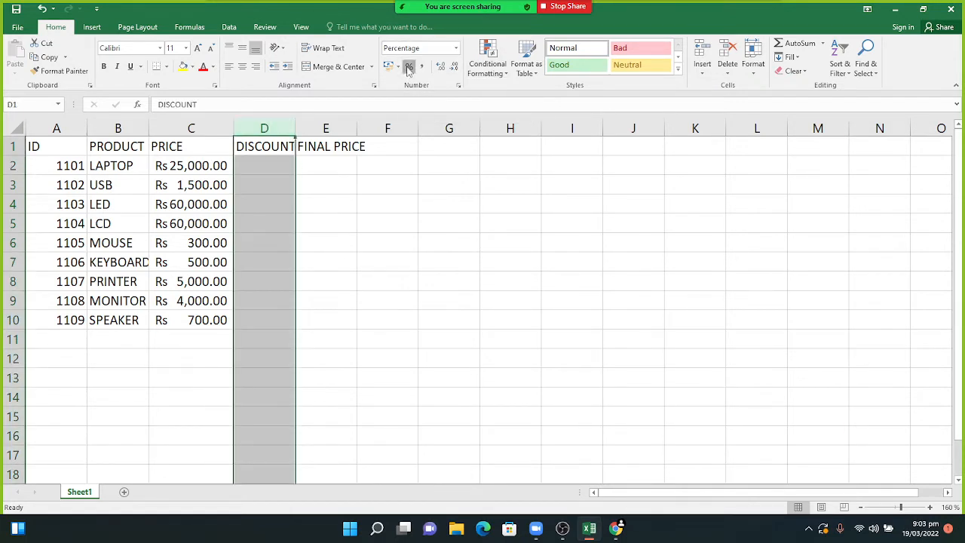
left_click(282, 168)
type("20")
key("ctrl+Return")
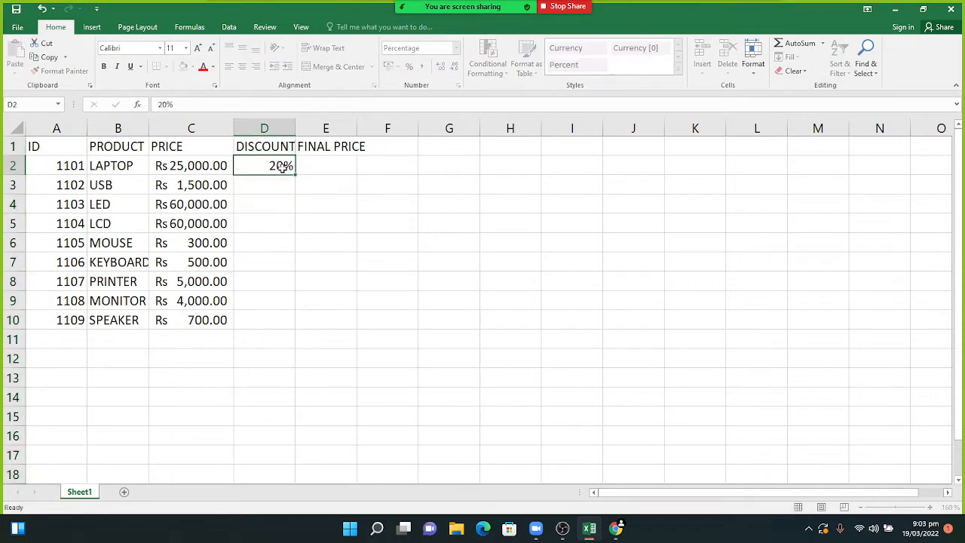
key("Return")
type("10")
key("Return")
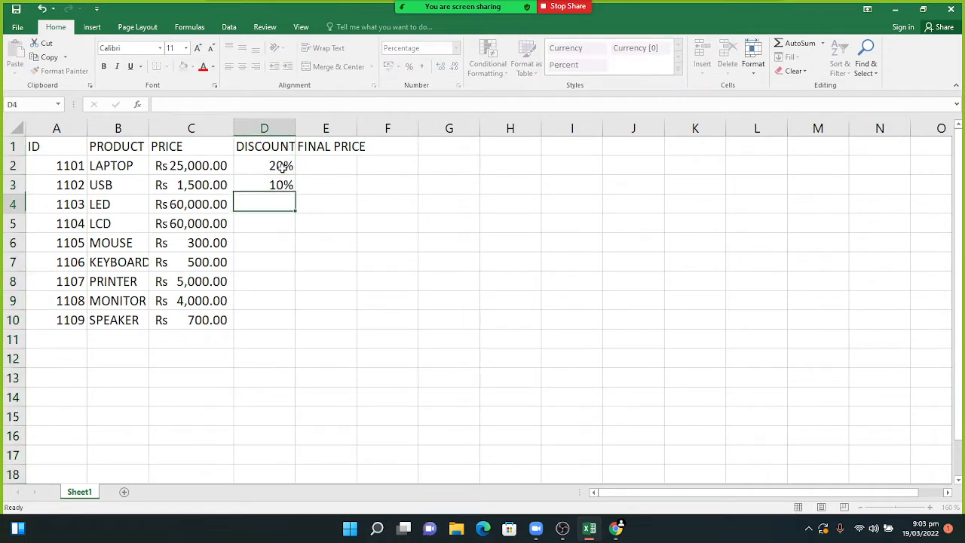
type("50")
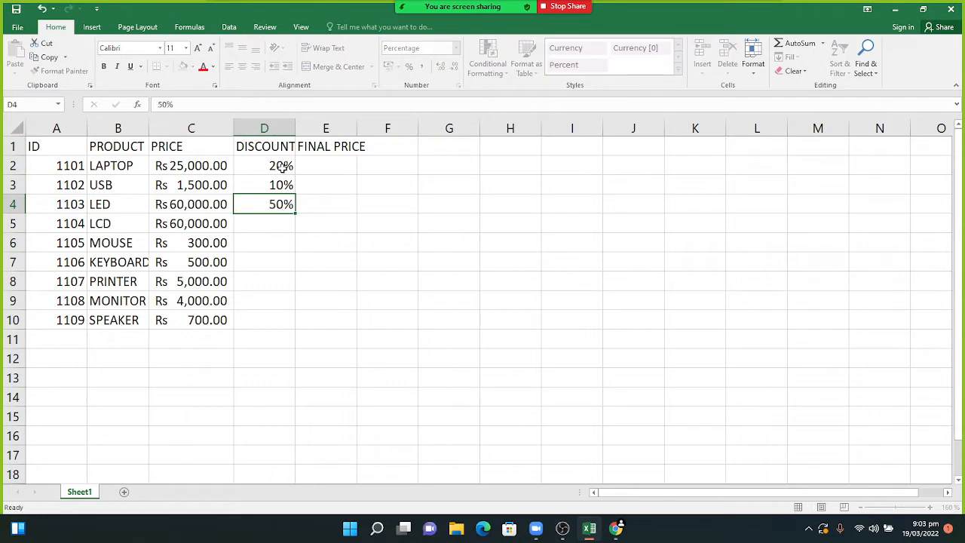
key("Return")
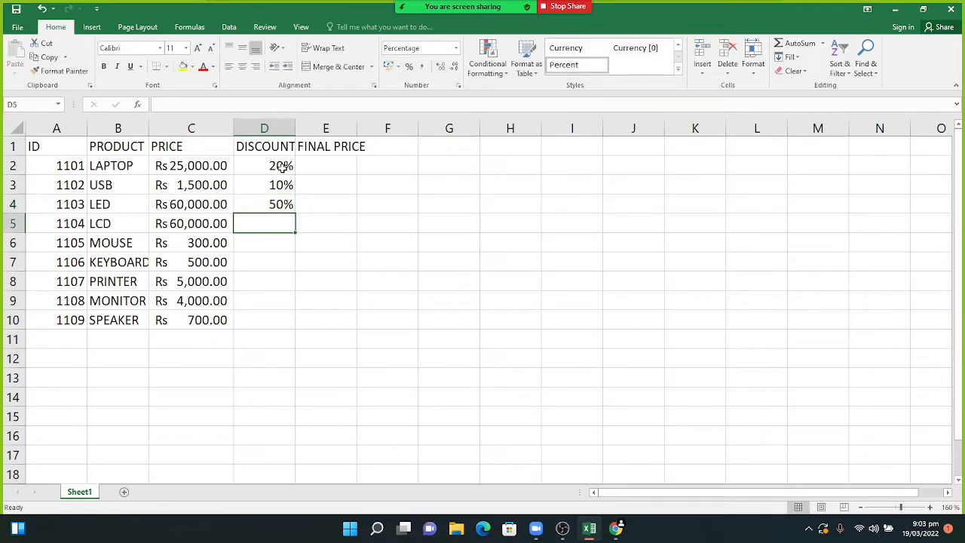
type("34")
key("Return")
- Enter discounts 33, 2, 7, 10 and 20 in D6:D10
type("33")
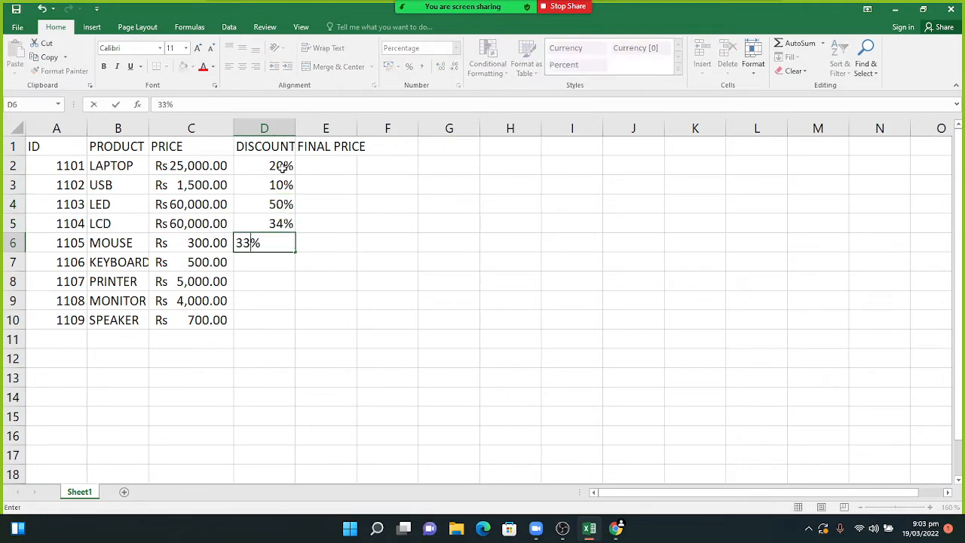
key("Return")
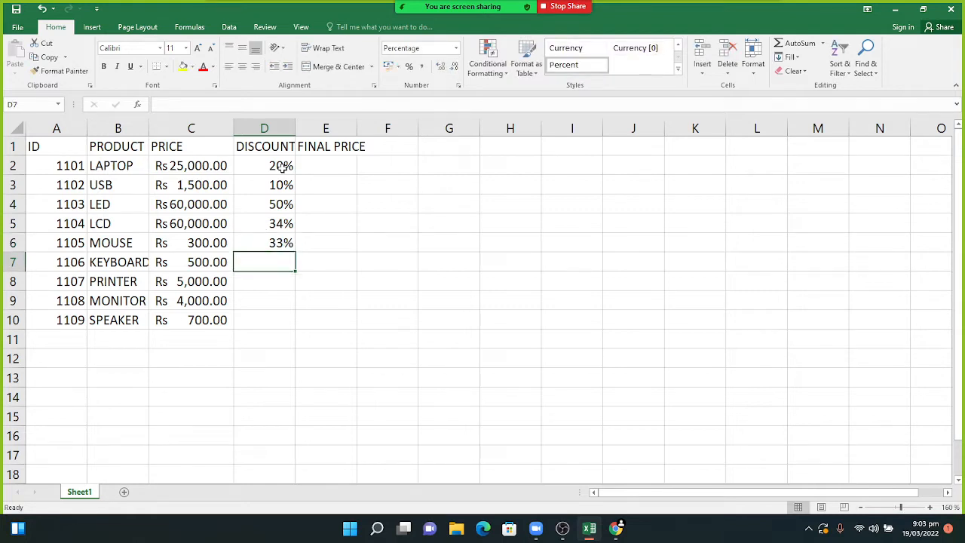
type("2")
key("Return")
type("7")
key("Return")
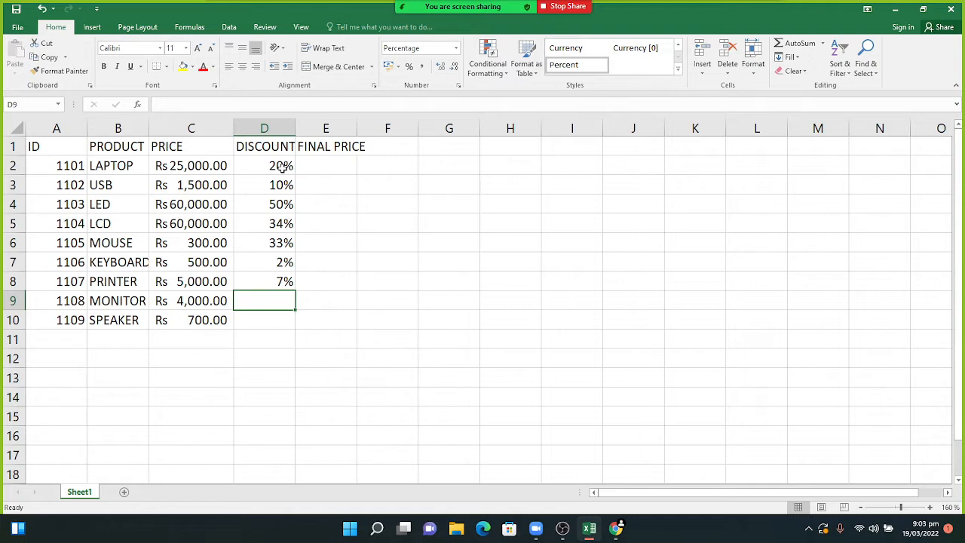
type("10")
key("Return")
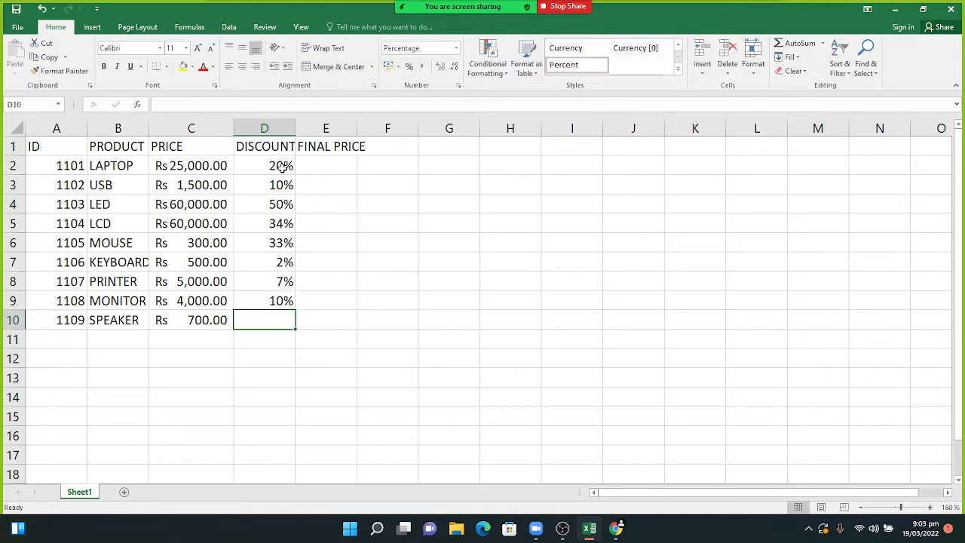
type("20")
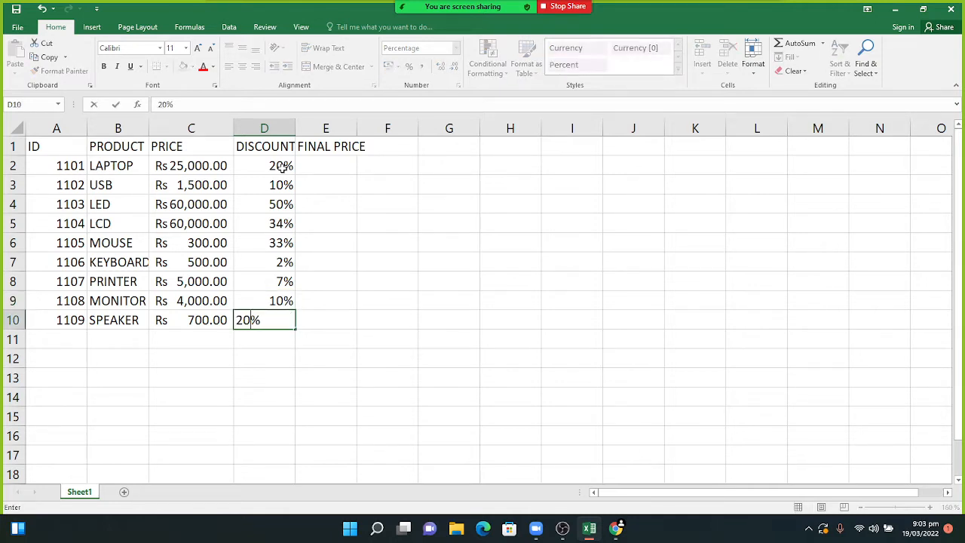
key("Return")
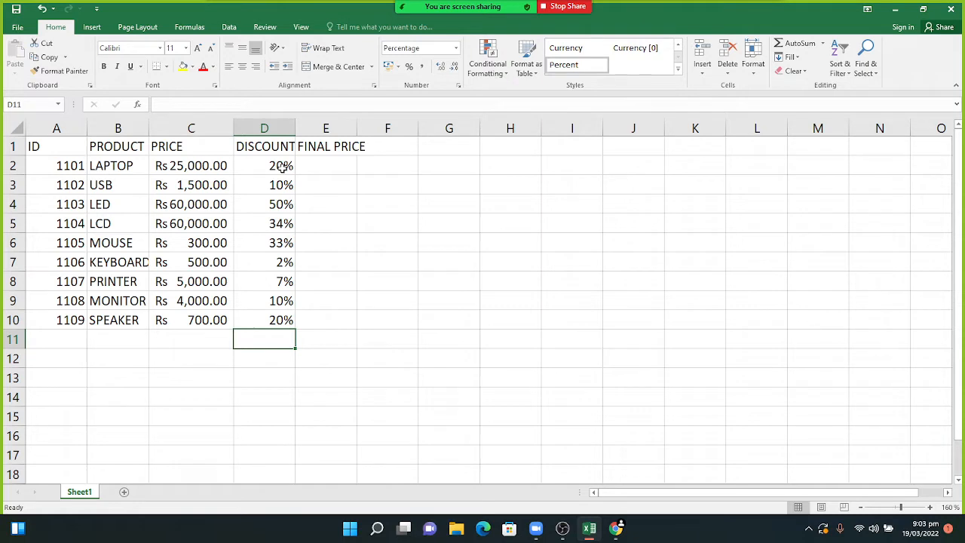
- Set the DISCOUNT column's percentages to display without decimal places
left_click(276, 119)
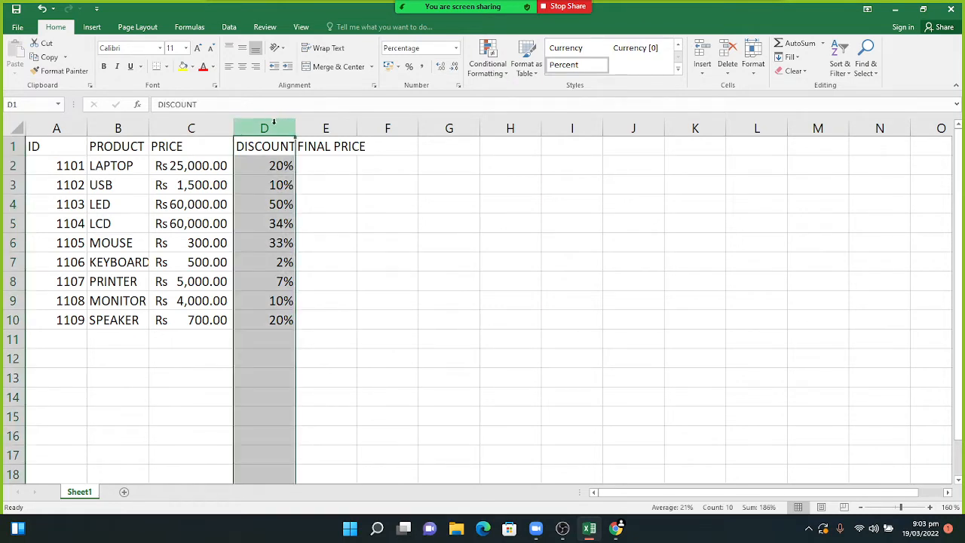
left_click(408, 74)
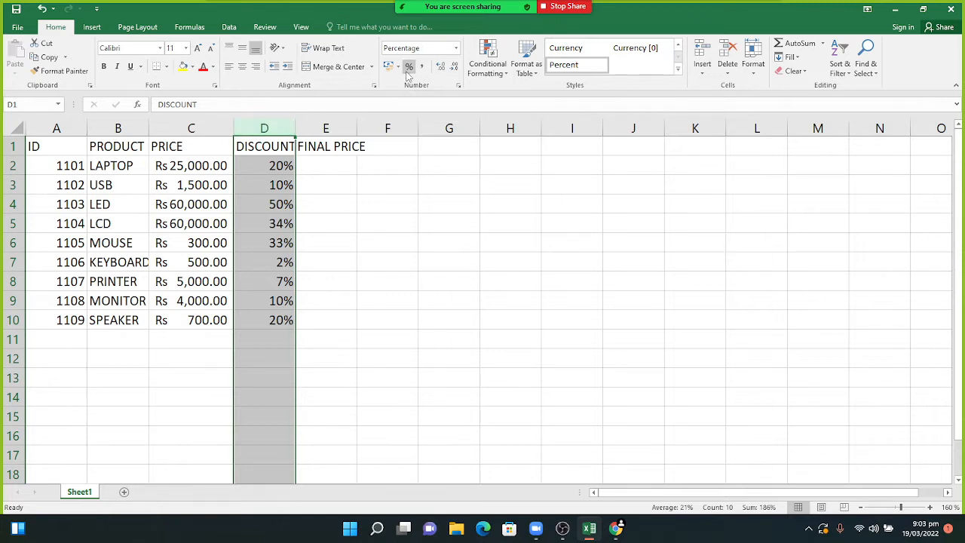
left_click(407, 73)
left_click(321, 172)
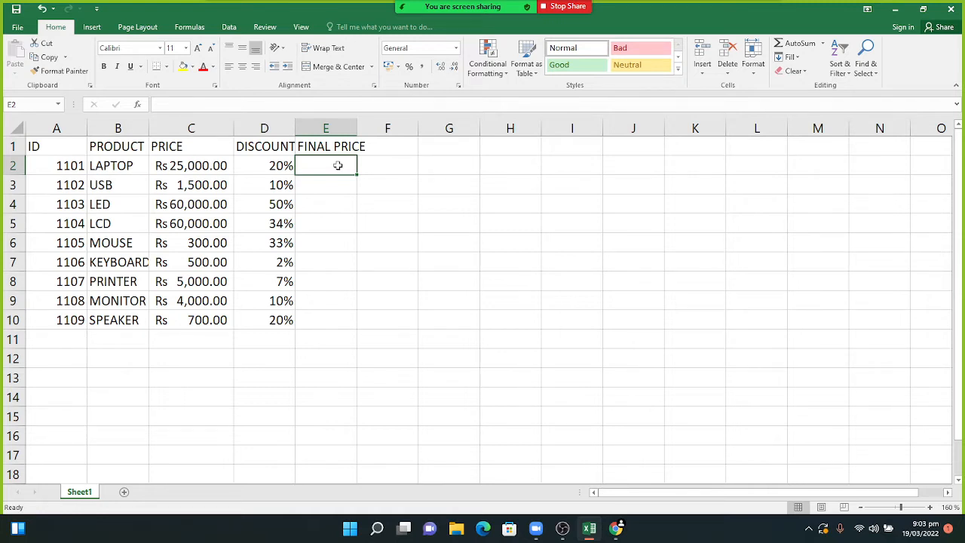
- Enter the formula =C2*(1-D2) in E2 for the LAPTOP final price
type("=")
left_click(183, 166)
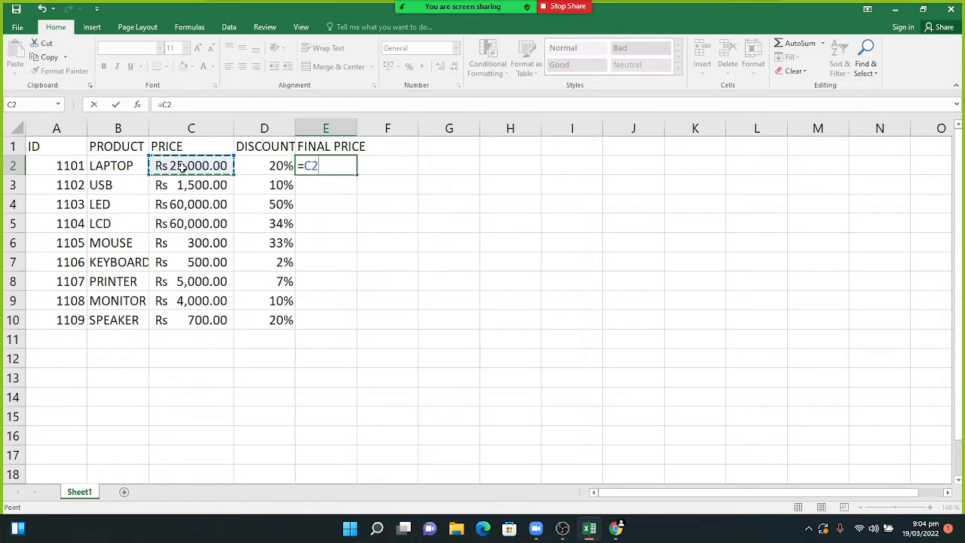
type("*(")
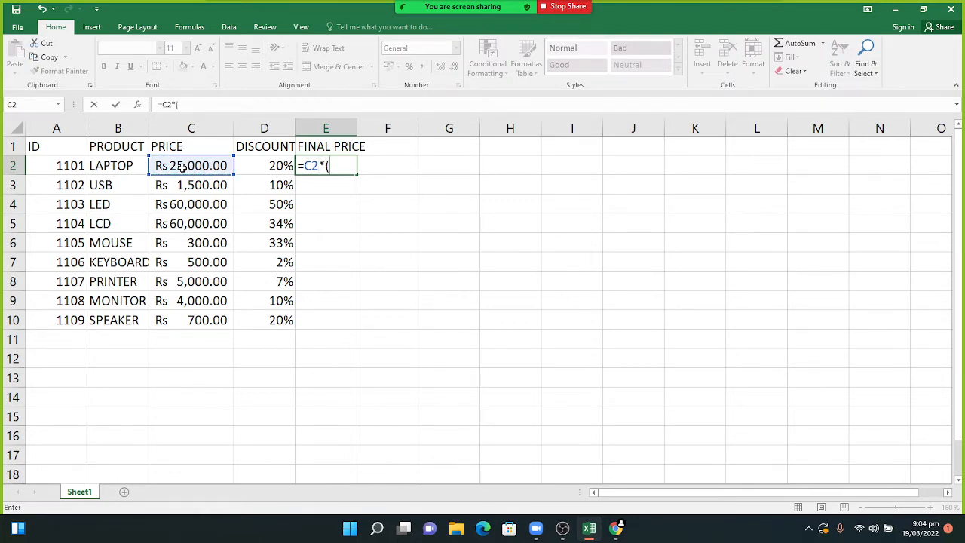
type("1-")
left_click(260, 165)
type(")")
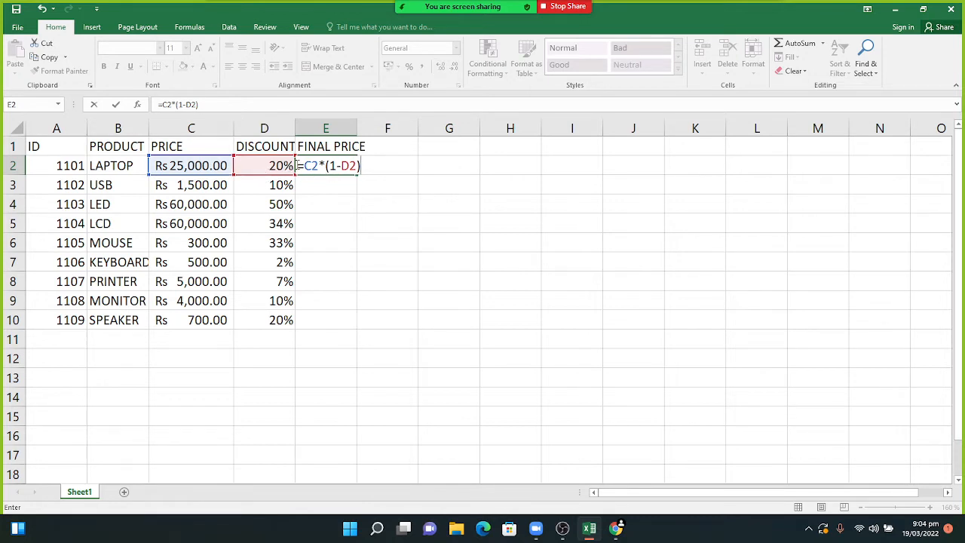
key("Return")
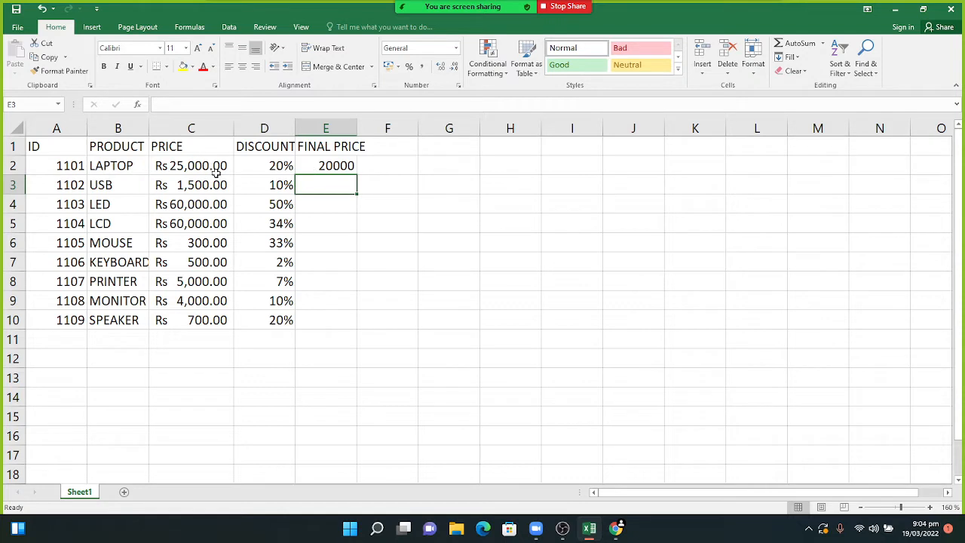
- Fill the E2 formula down to E10 for all nine products
left_click(335, 166)
left_click_drag(351, 175, 352, 329)
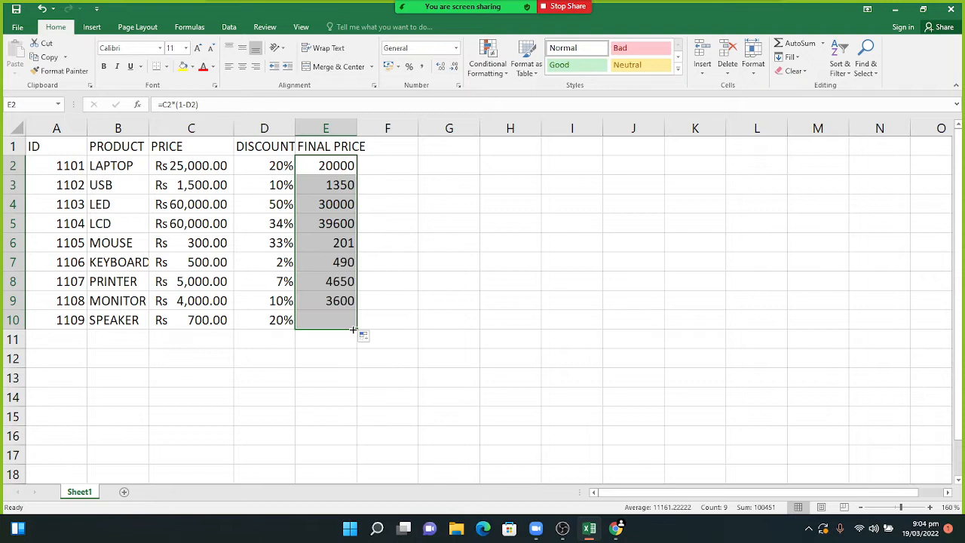
left_click(303, 362)
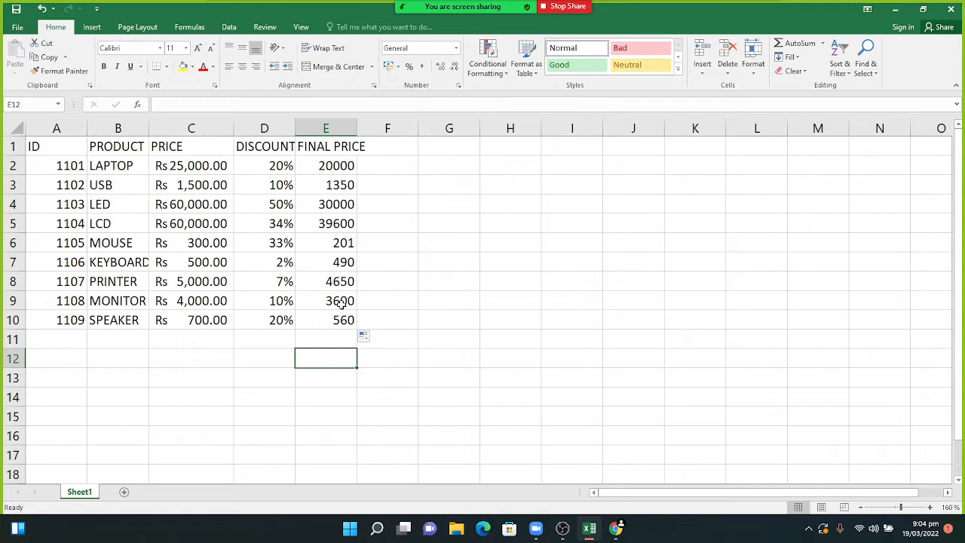
- Change the SPEAKER price in C10 to 1000
left_click(205, 320)
type("1000")
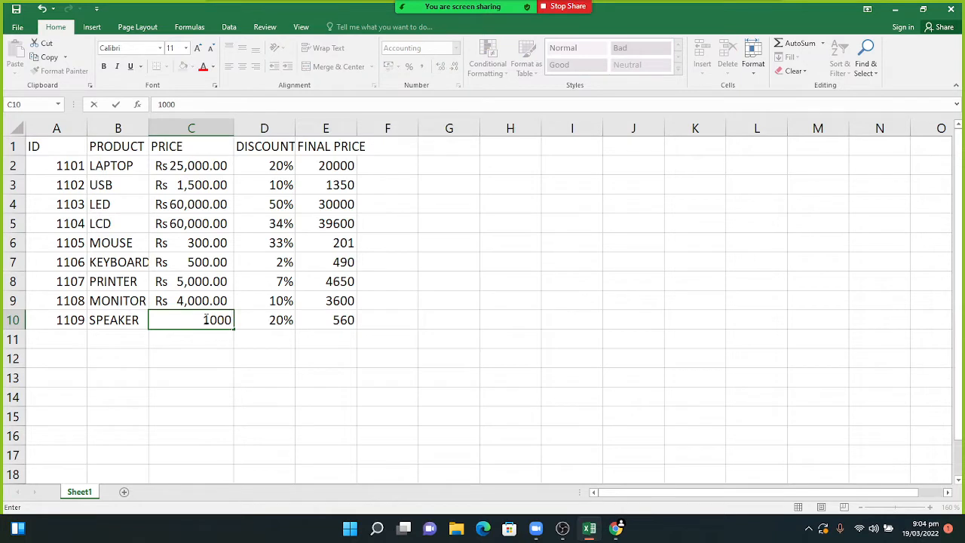
key("Return")
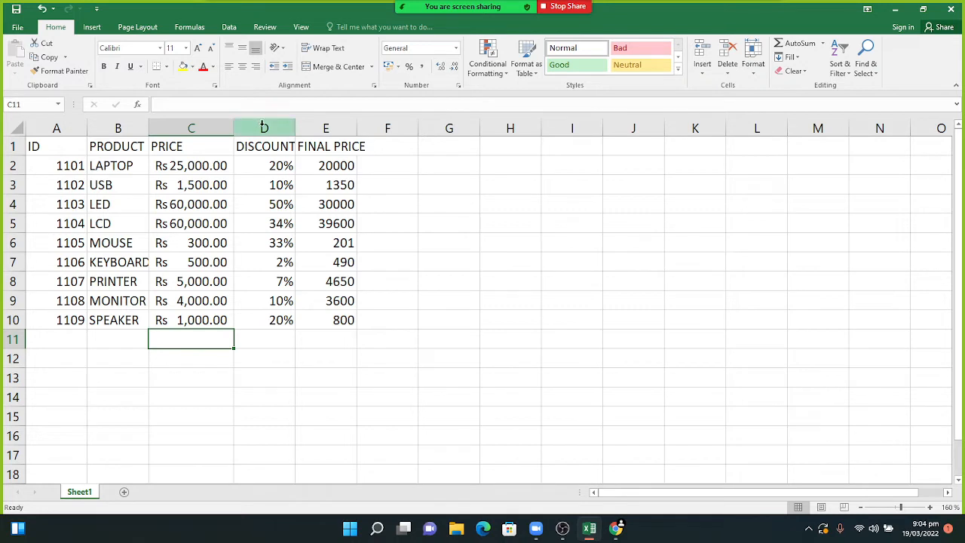
- Review the E2 formula =C2*(1-D2) and confirm it unchanged
left_click(330, 165)
double_click(332, 166)
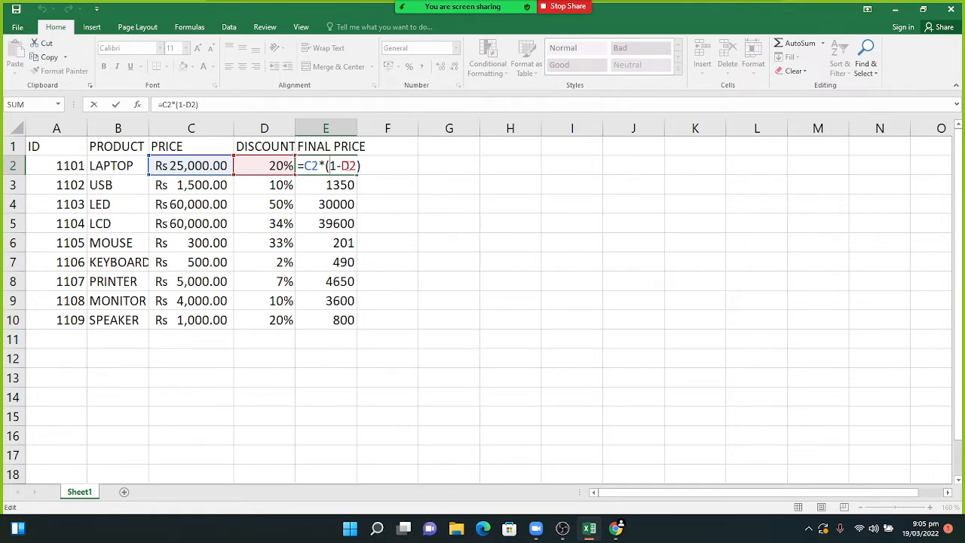
left_click(366, 165)
key("Return")
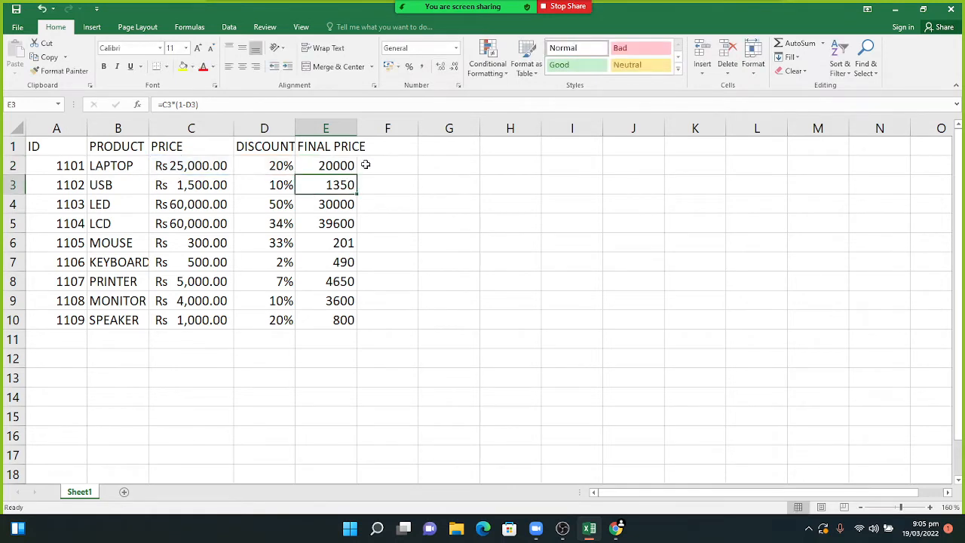
double_click(464, 145)
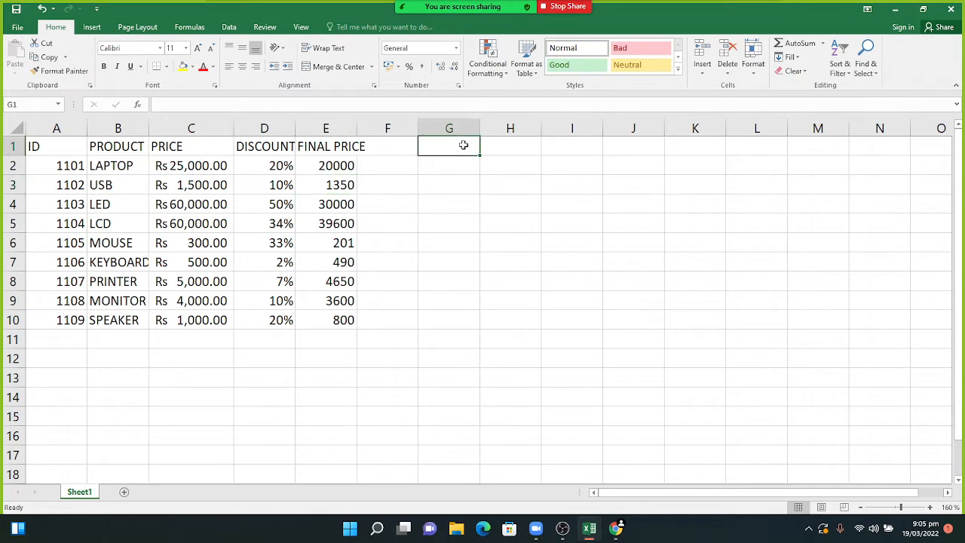
- Add the 'ADD %' heading in G1 and enter =C2*(1+D2) in G2
type("ADD ")
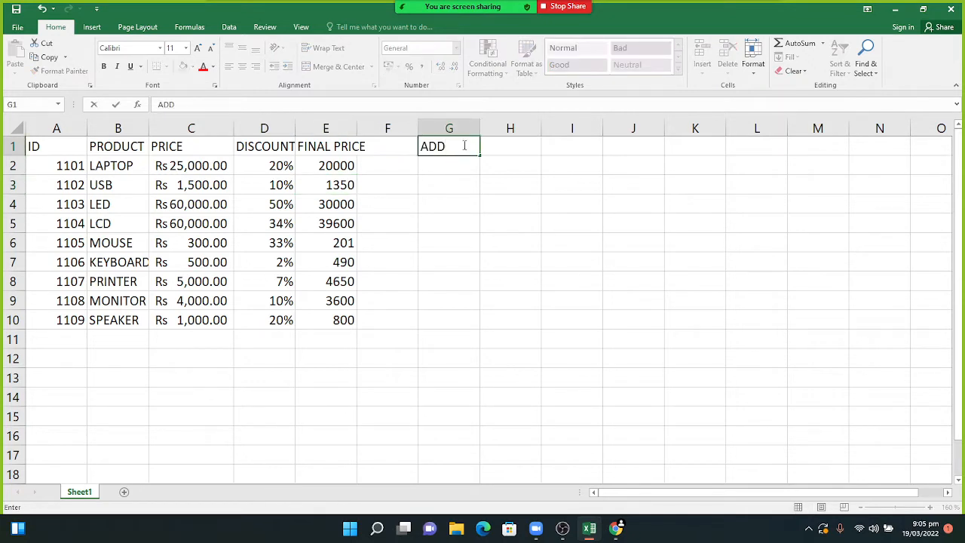
type("%")
left_click(456, 163)
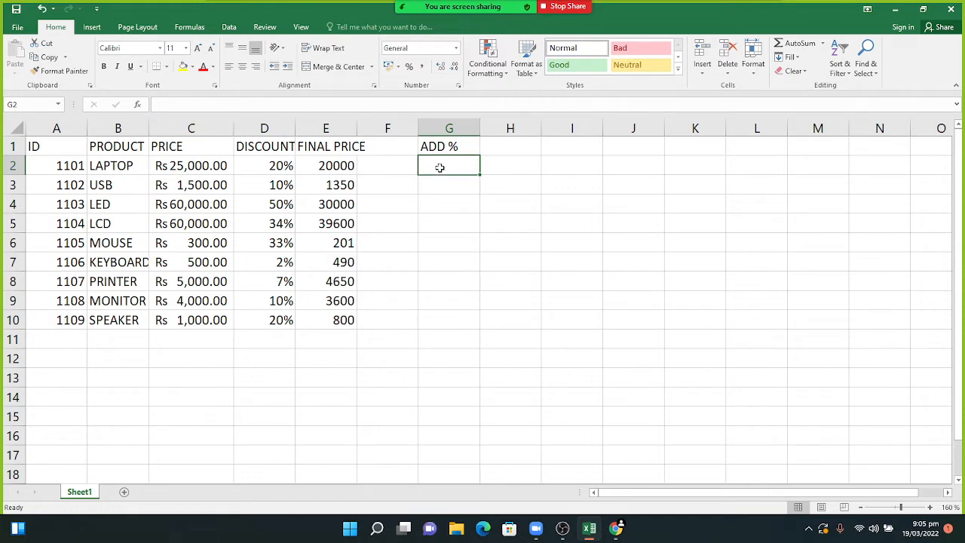
type("=")
left_click(181, 168)
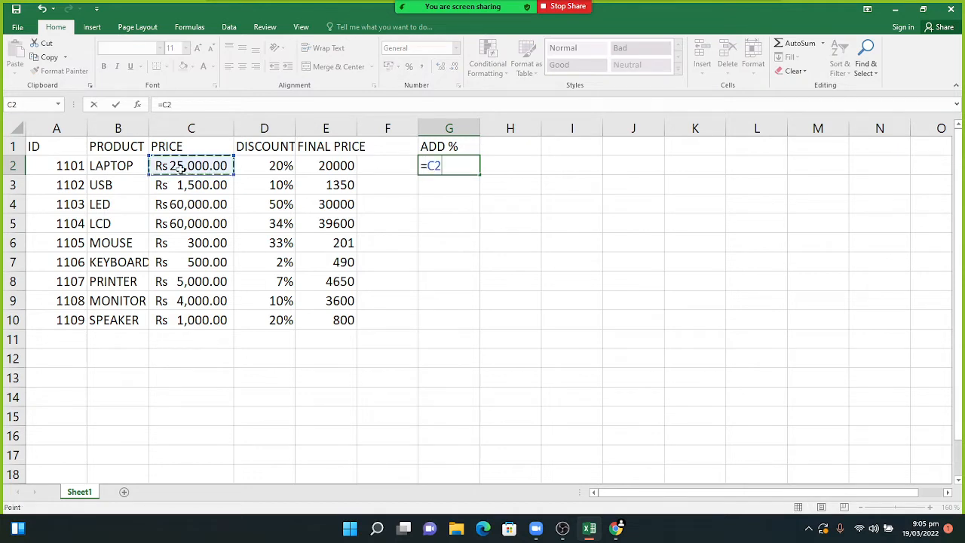
type("*(")
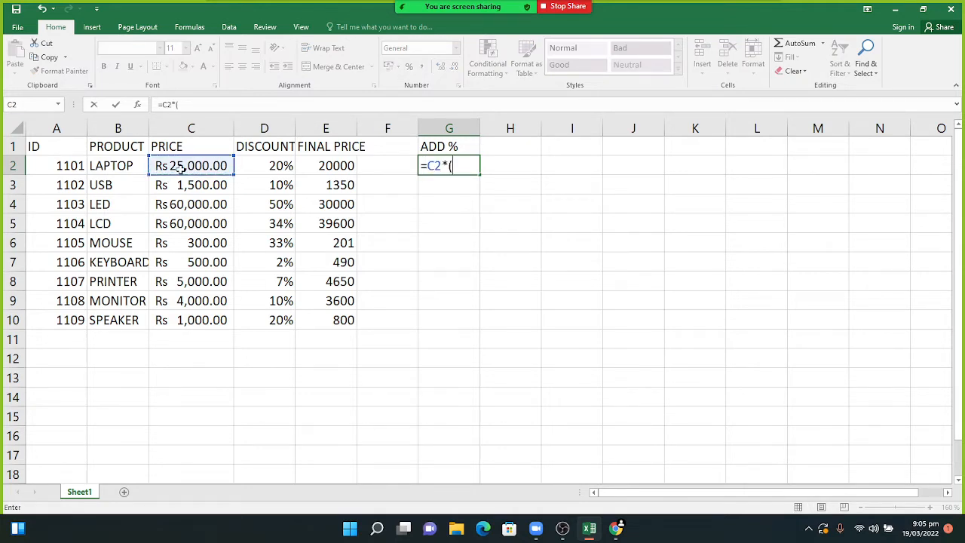
type("1+")
left_click(281, 166)
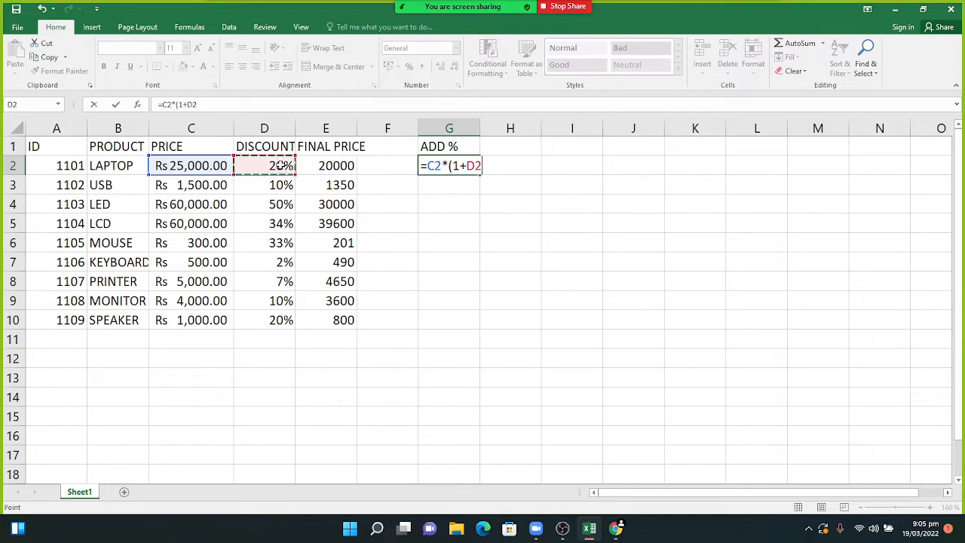
type(")")
key("Return")
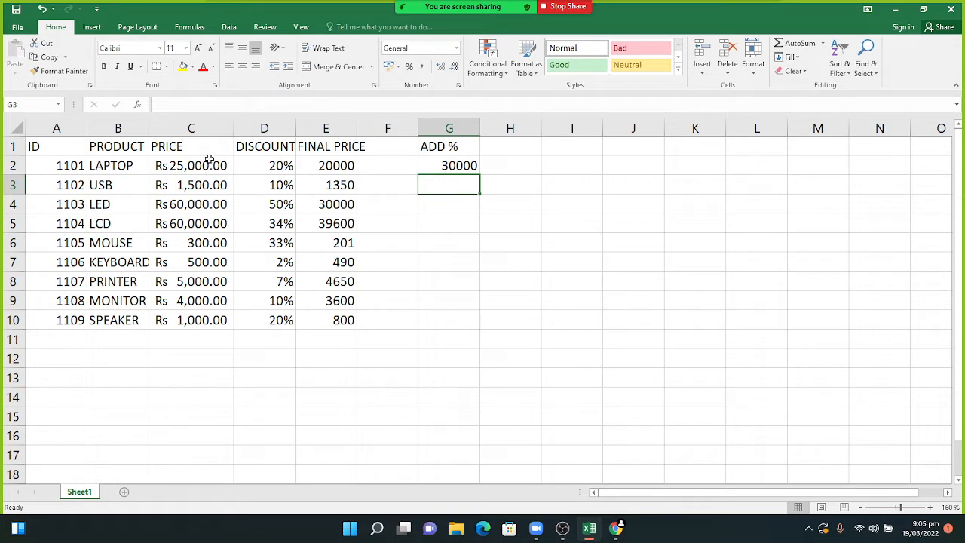
- Copy the G2 formula down through G10
left_click(461, 166)
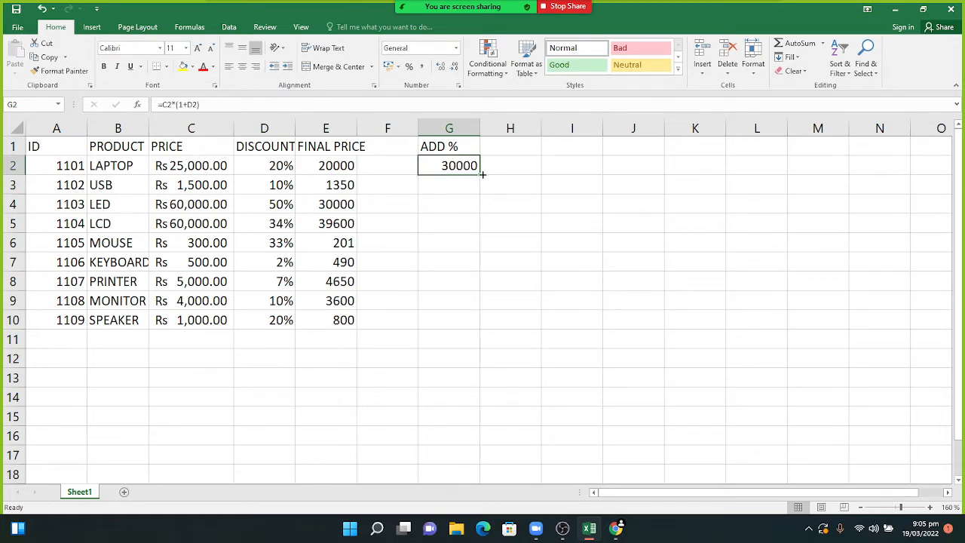
left_click_drag(479, 174, 461, 321)
left_click(449, 343)
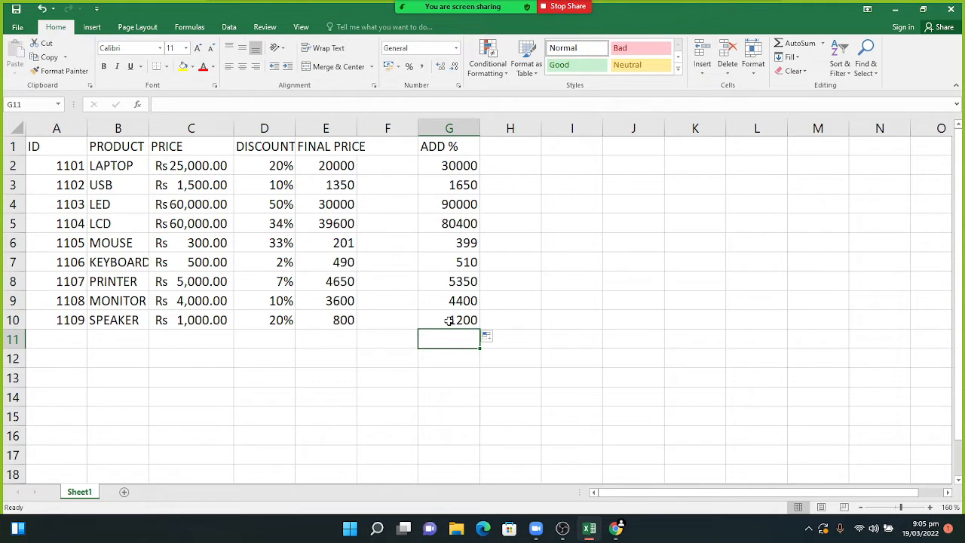
- Apply Accounting format to column G so values show as Rs 30,000.00 to Rs 1,200.00
left_click(448, 128)
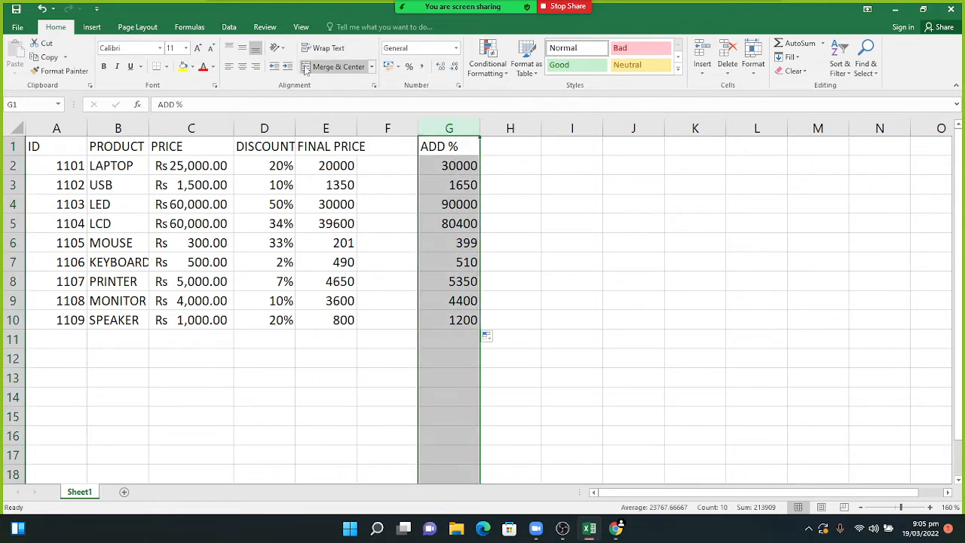
left_click(456, 48)
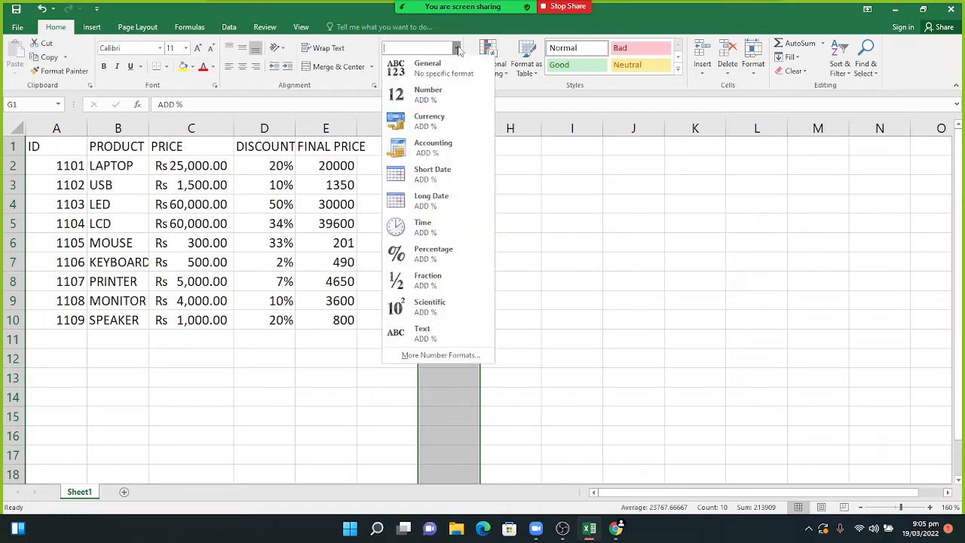
left_click(431, 147)
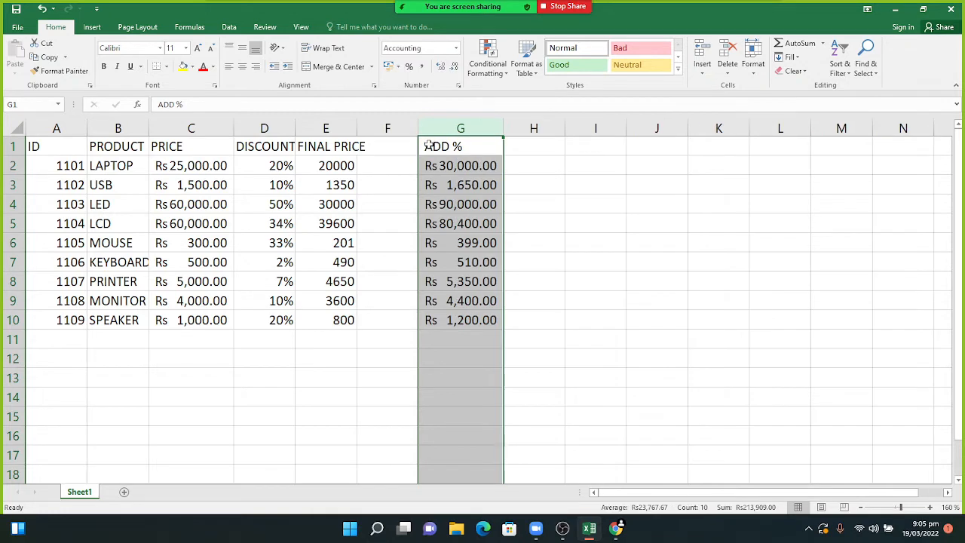
left_click(456, 343)
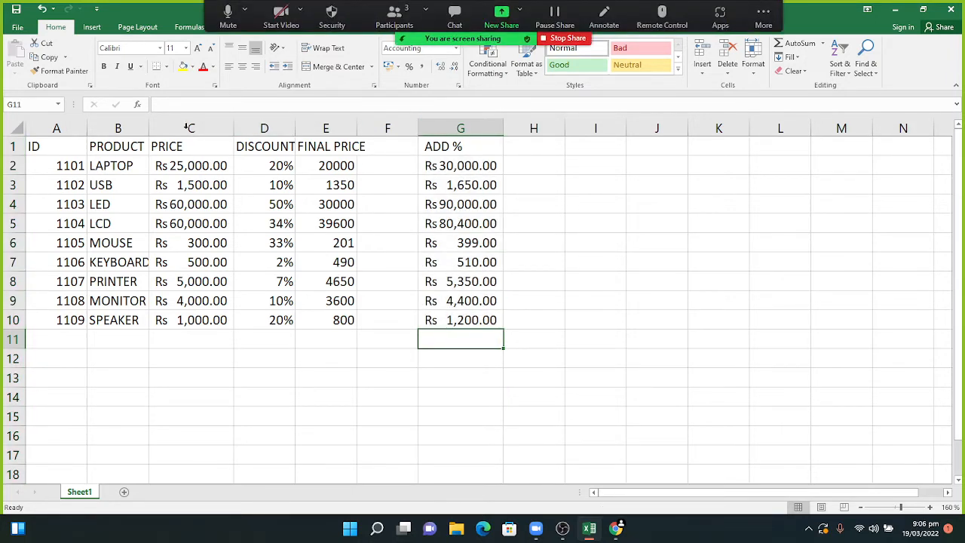
- AutoFit every column width on the sheet, then open the FINAL PRICE formula in E2
left_click(15, 123)
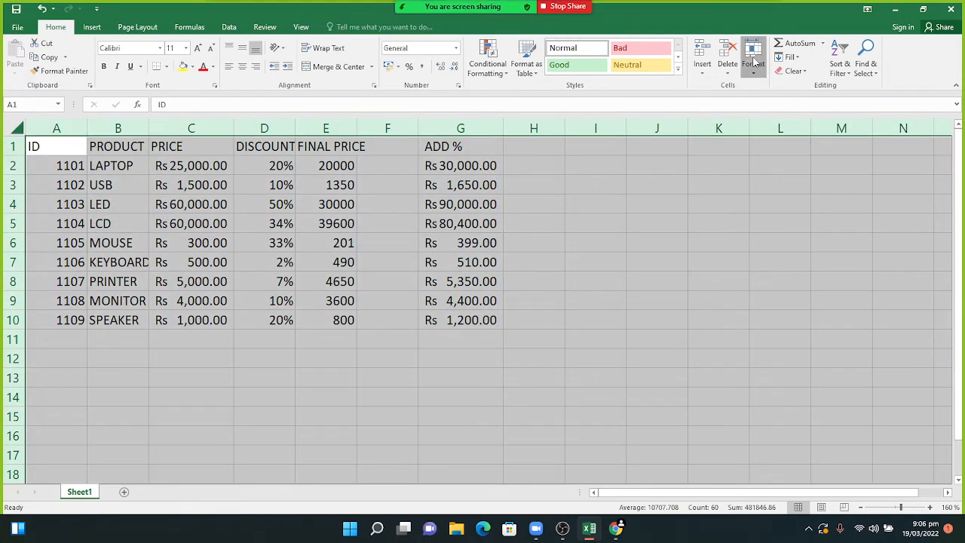
left_click(753, 63)
left_click(772, 146)
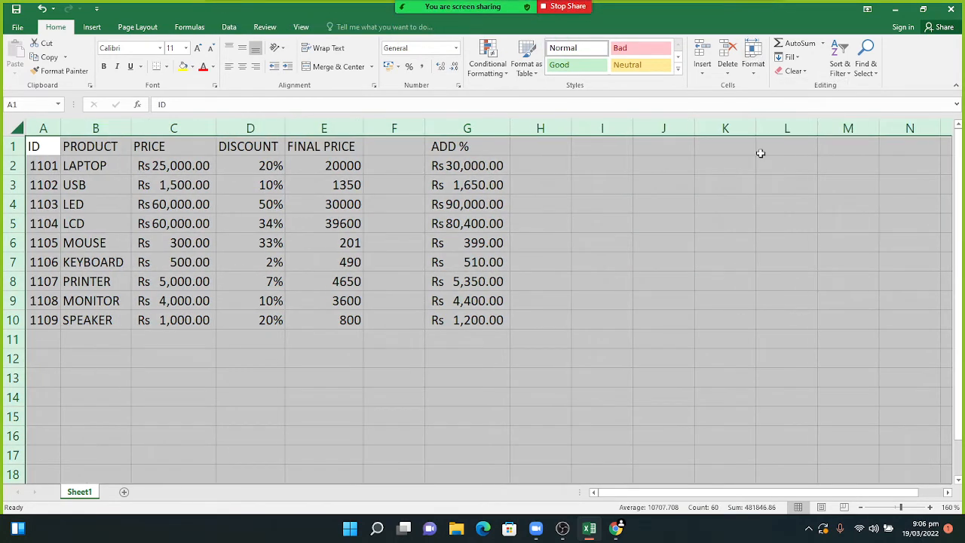
left_click(348, 386)
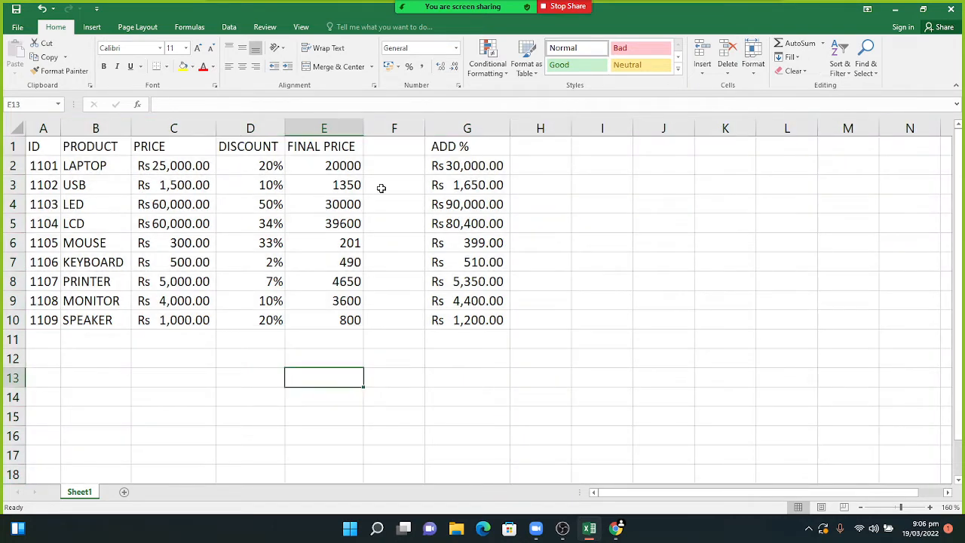
double_click(327, 165)
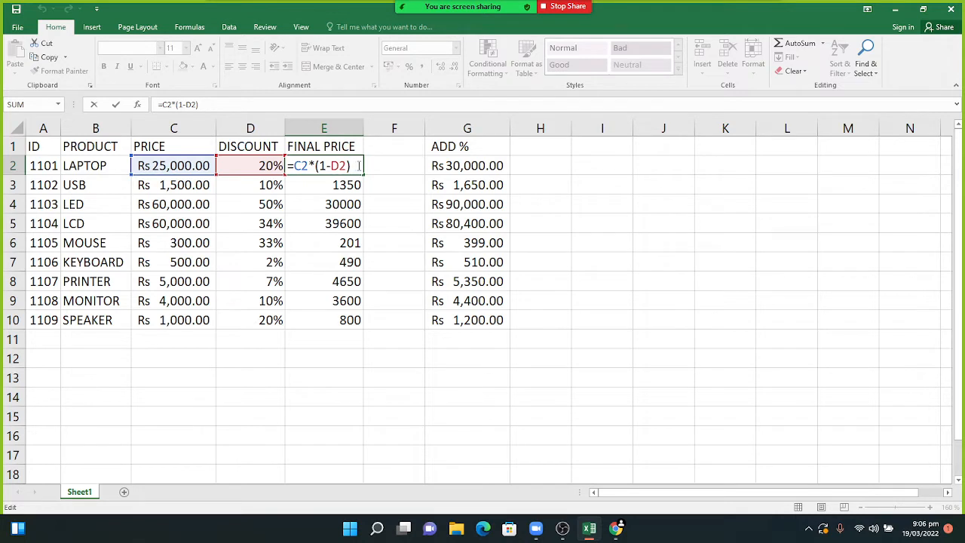
key("Return")
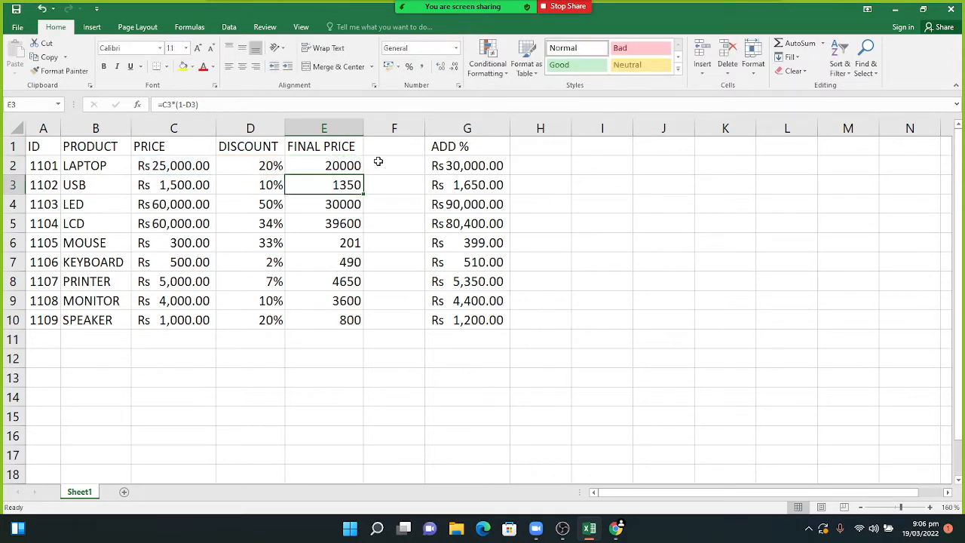
left_click(451, 169)
double_click(451, 169)
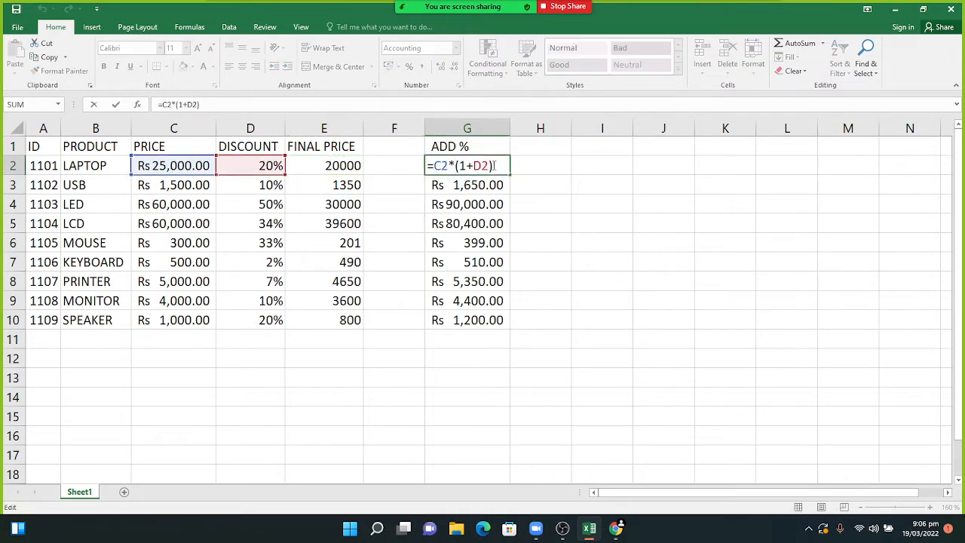
left_click(494, 166)
key("Return")
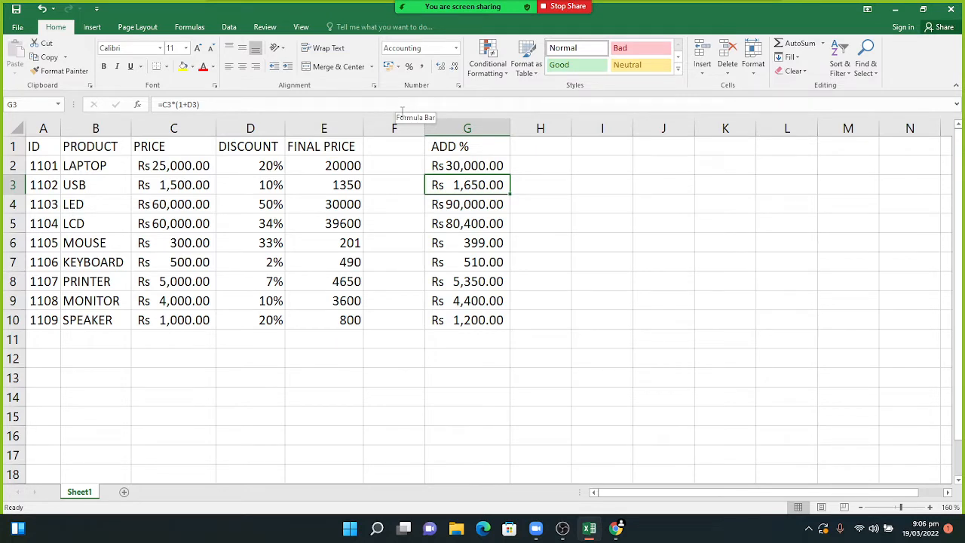
mouse_move(455, 21)
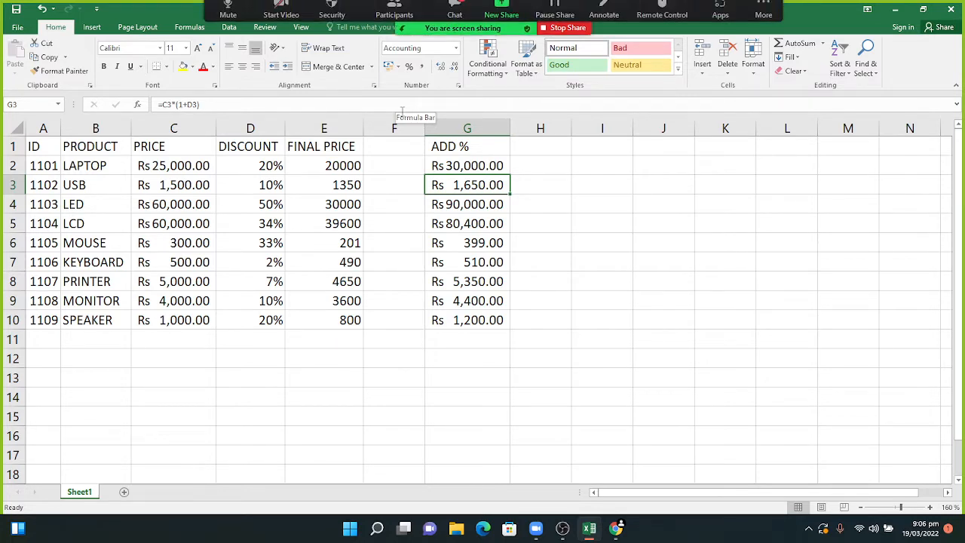
left_click(455, 20)
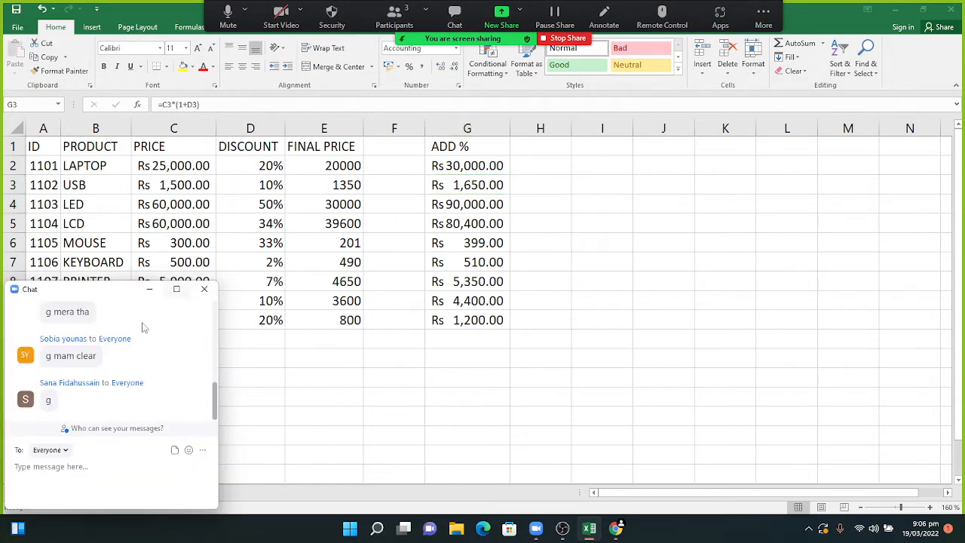
left_click(149, 291)
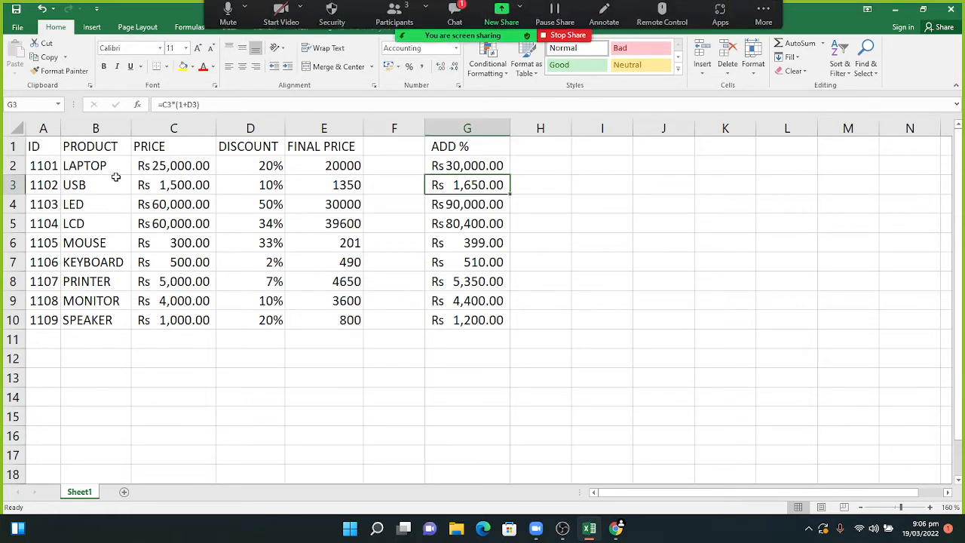
left_click(454, 15)
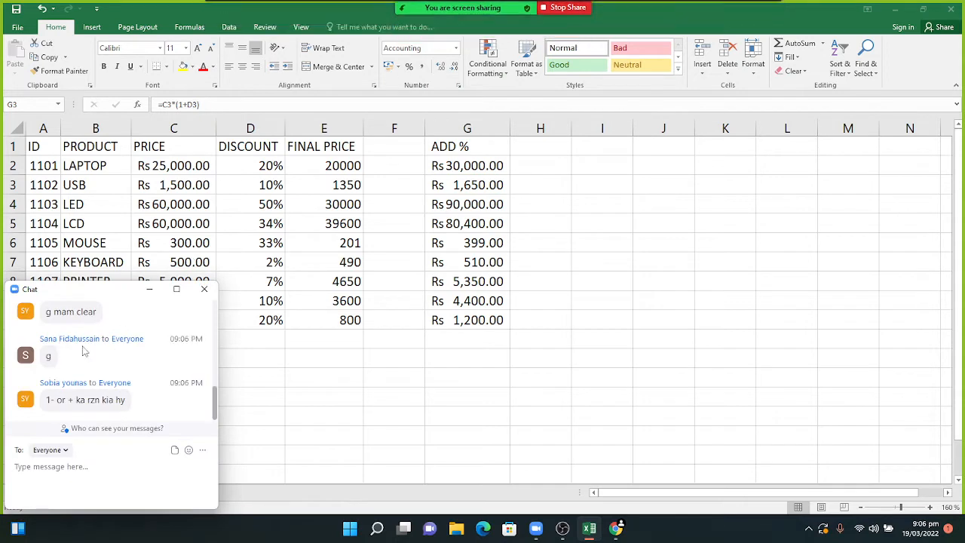
left_click(150, 291)
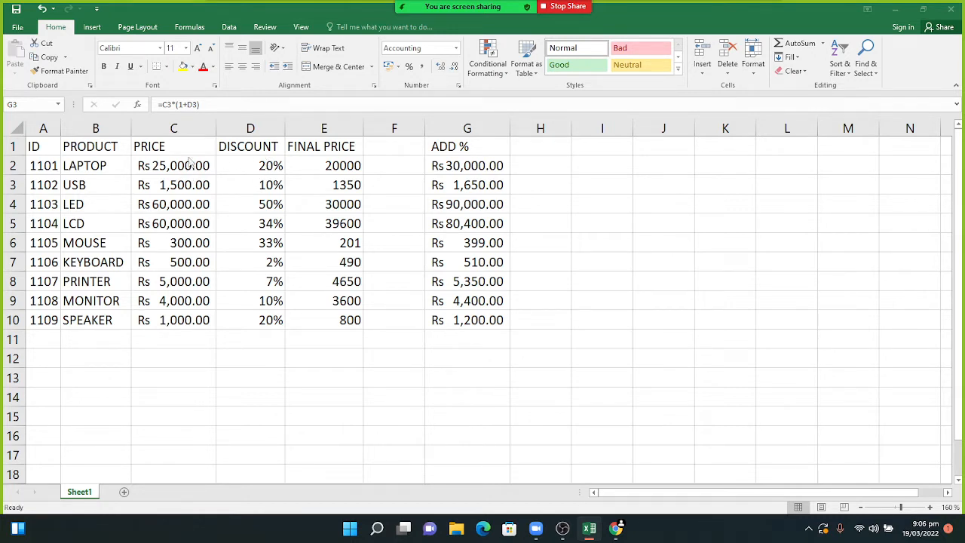
- Delete the empty column F so ADD % sits beside FINAL PRICE, then select A1:F10
left_click(38, 147)
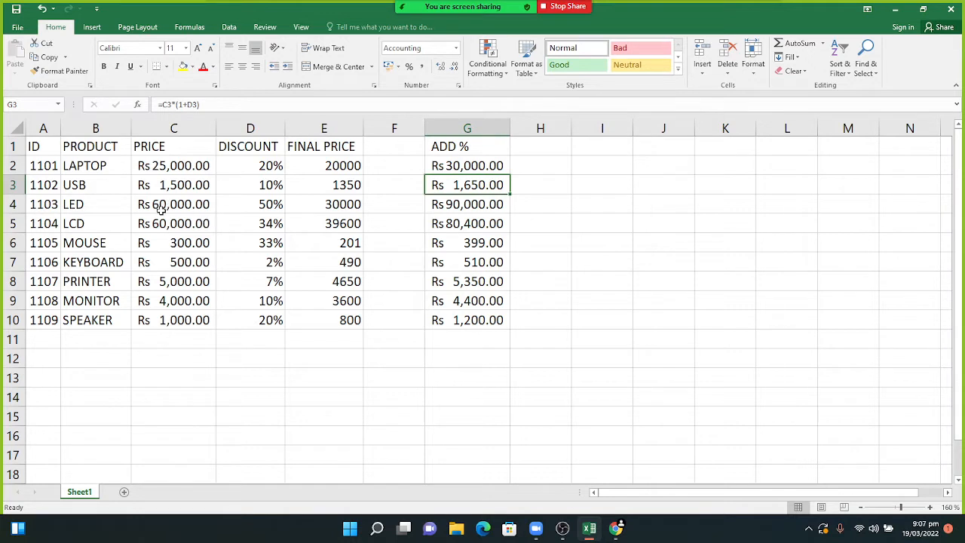
left_click_drag(40, 146, 450, 320)
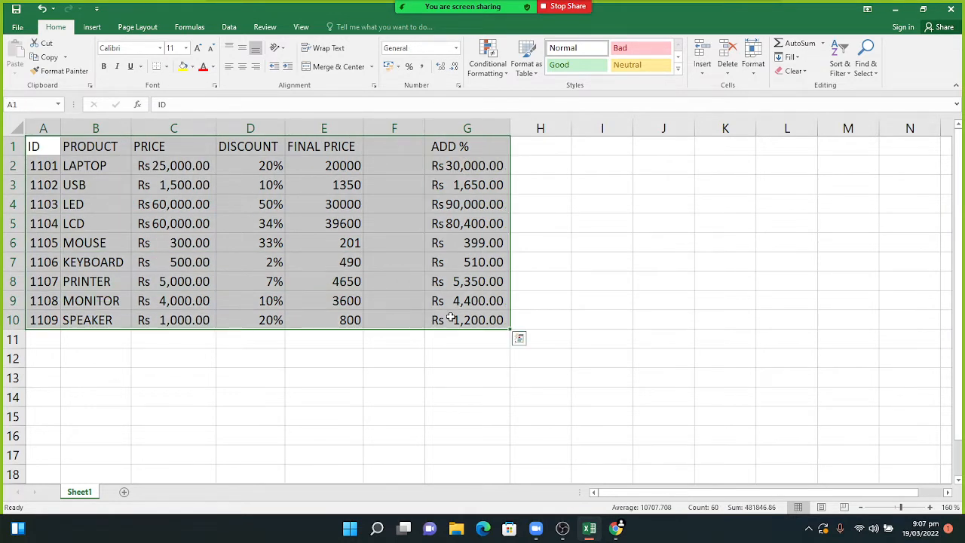
left_click(394, 224)
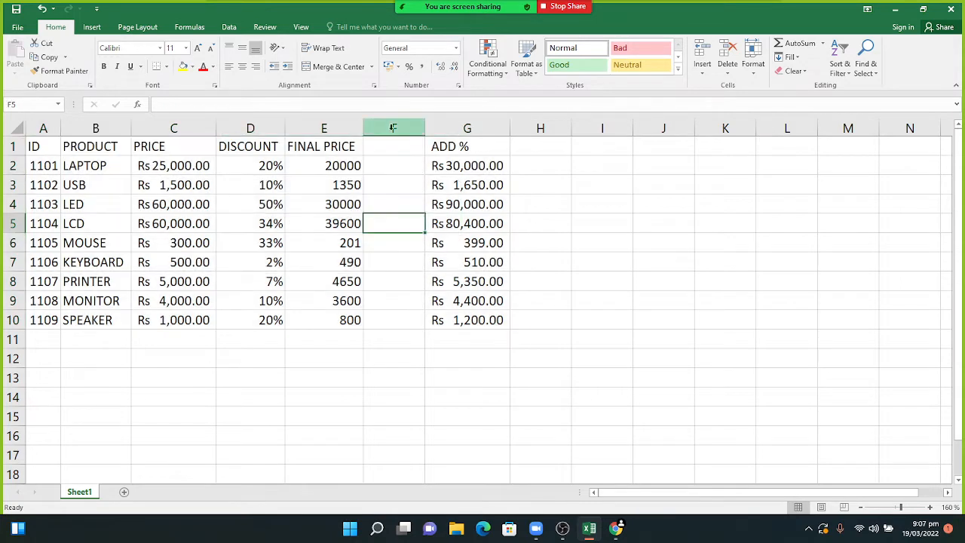
right_click(392, 128)
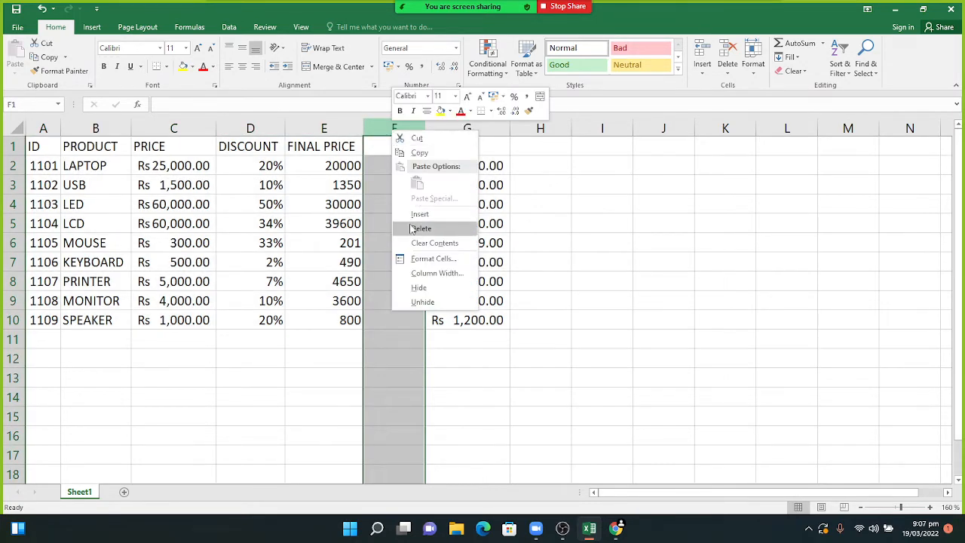
left_click(419, 229)
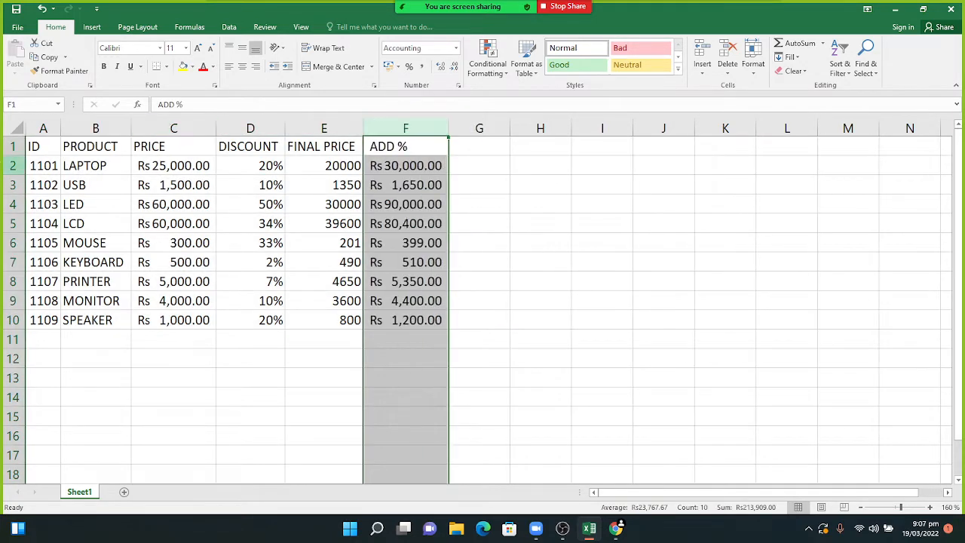
left_click_drag(43, 147, 421, 320)
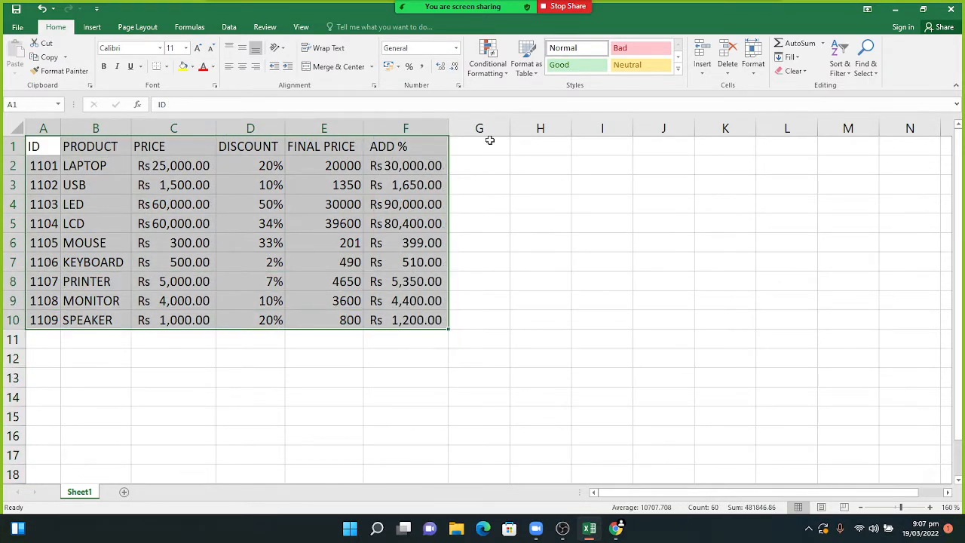
- Format A1:F10 with the first light table style, then undo it
left_click(527, 76)
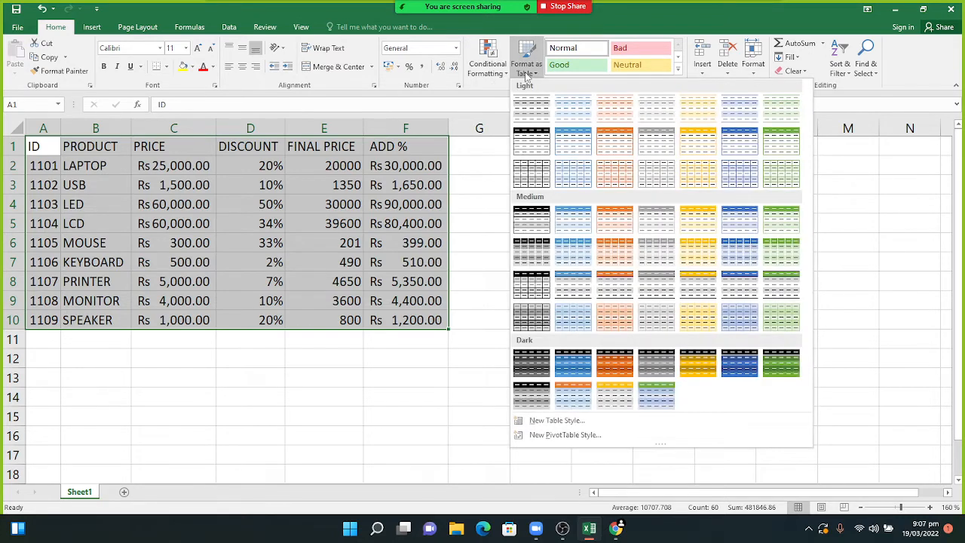
left_click(523, 142)
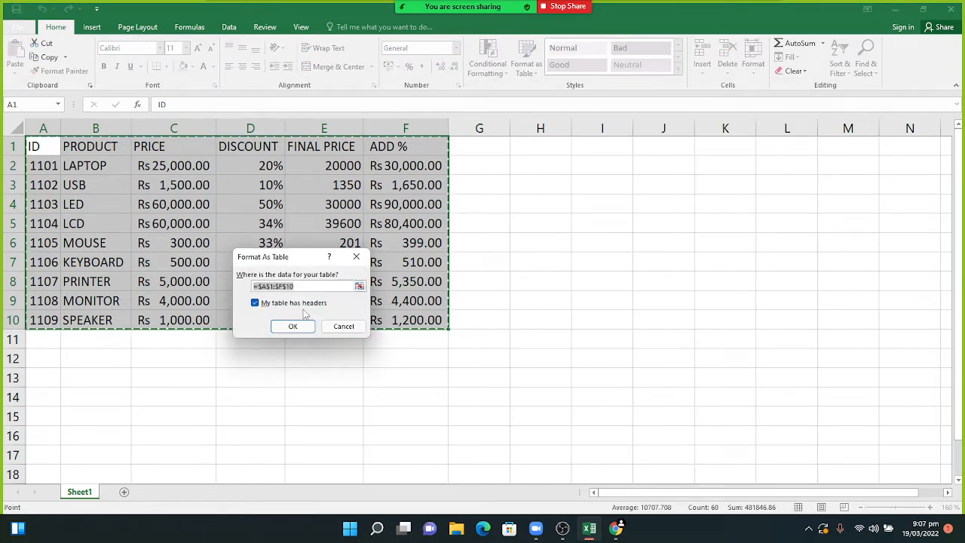
left_click(294, 326)
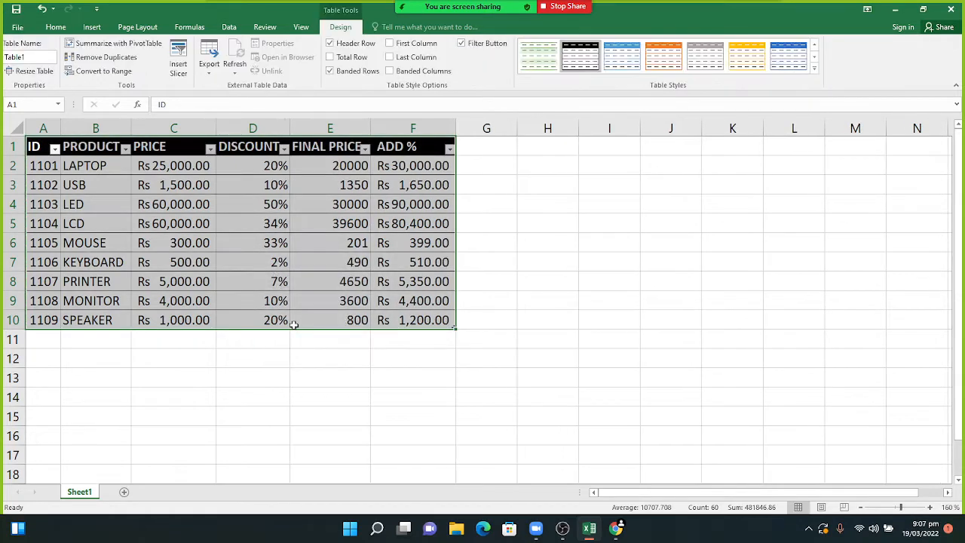
left_click(282, 377)
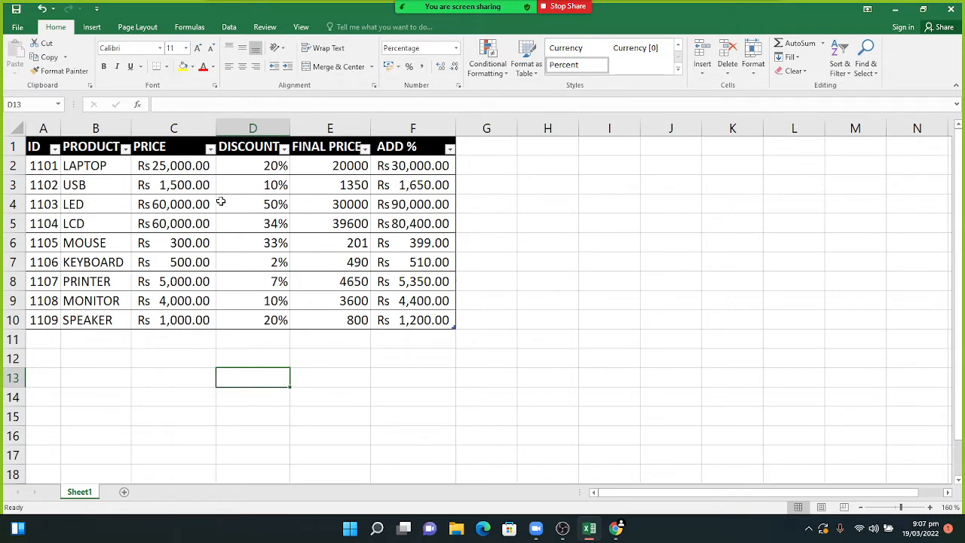
key("ctrl+z")
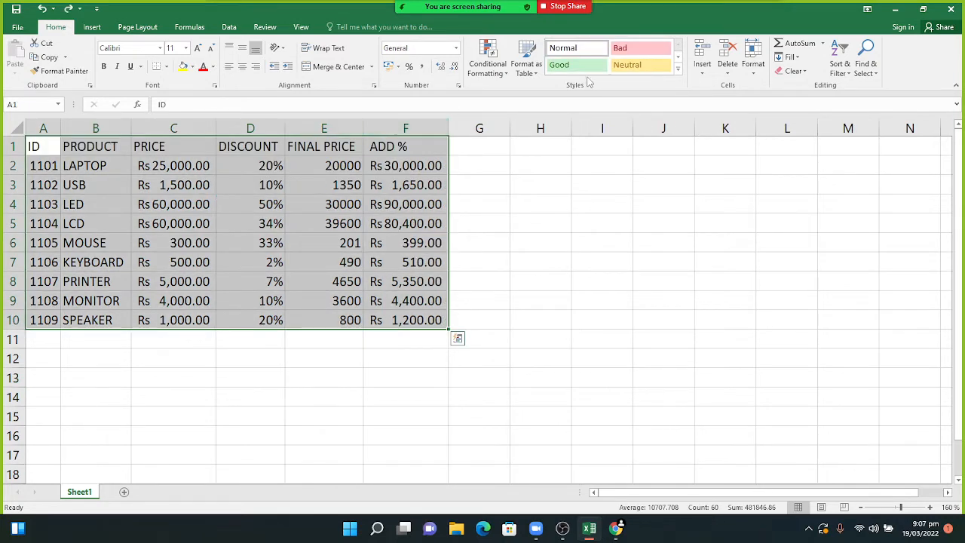
- Format A1:F10 as a blue banded table with a header row
left_click(528, 74)
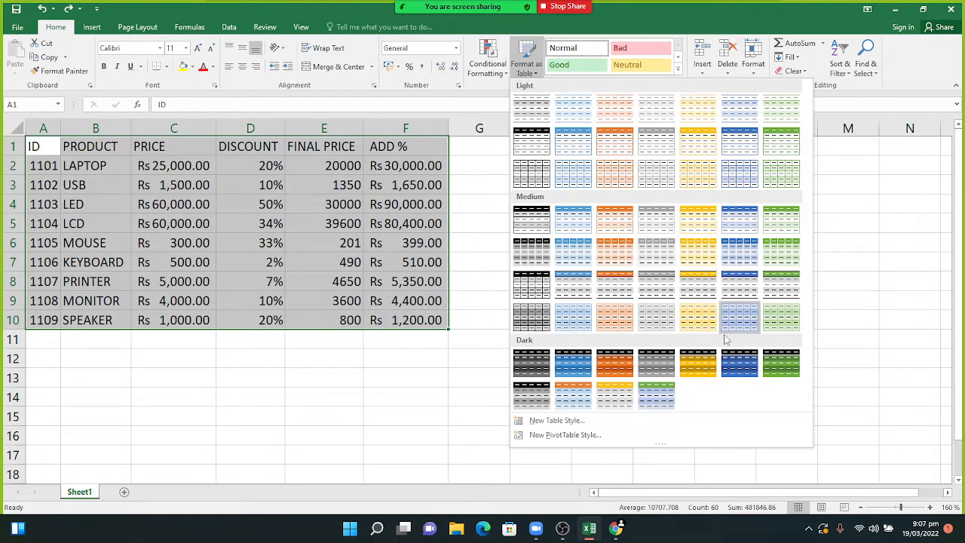
left_click(738, 364)
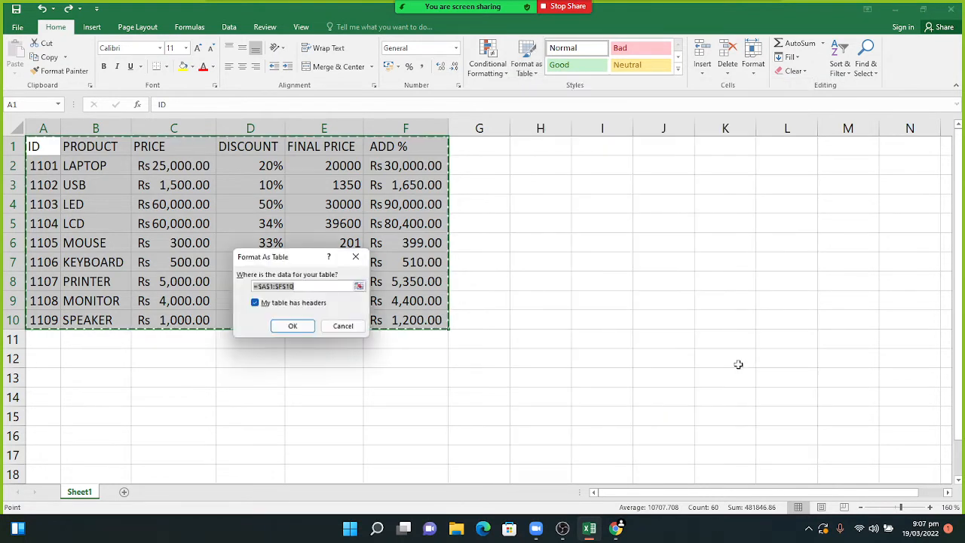
left_click(295, 325)
left_click(245, 365)
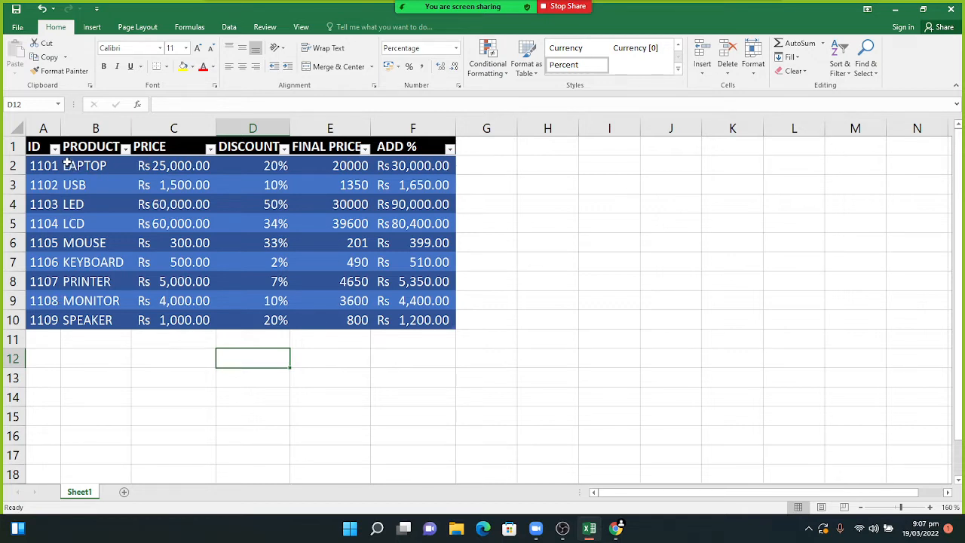
- Insert a clustered column chart of the PRODUCT and PRICE columns
left_click_drag(71, 147, 161, 317)
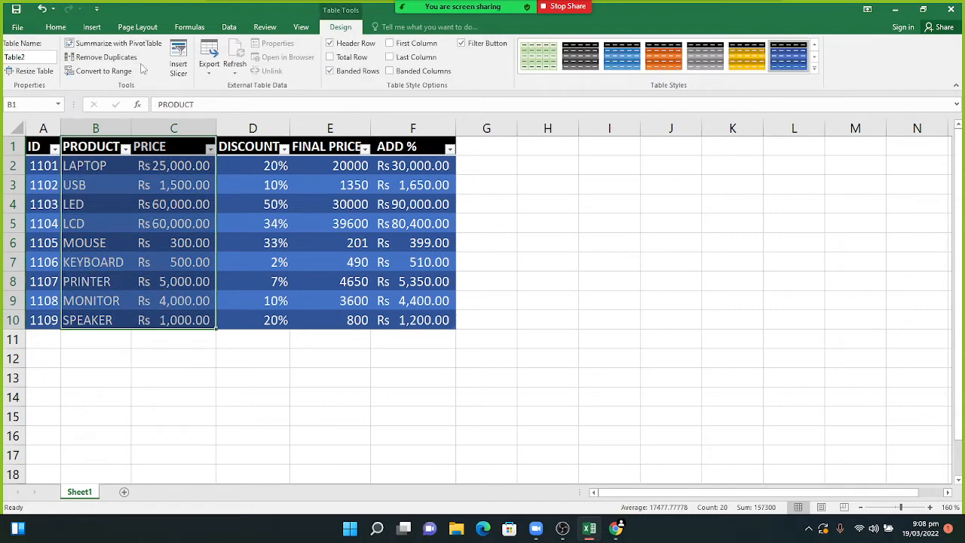
left_click(59, 28)
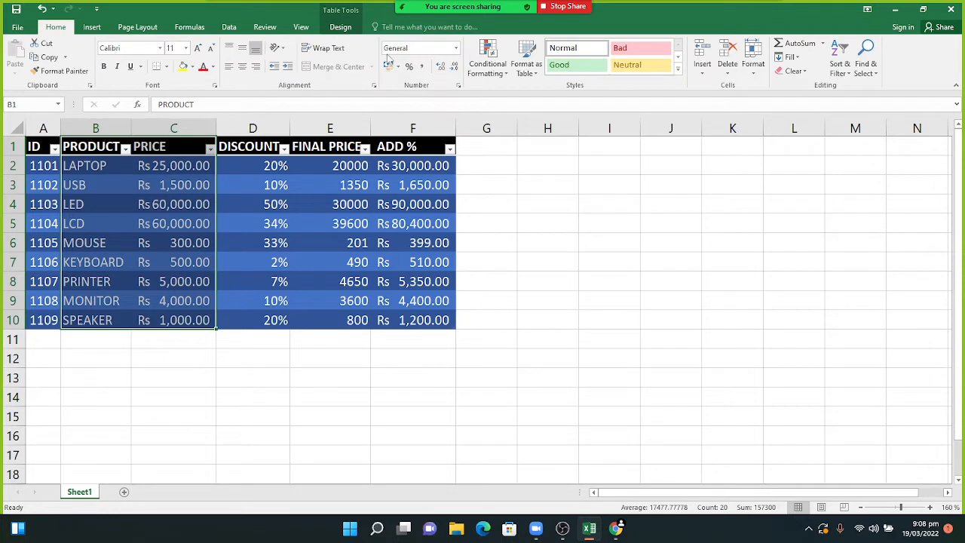
left_click(92, 28)
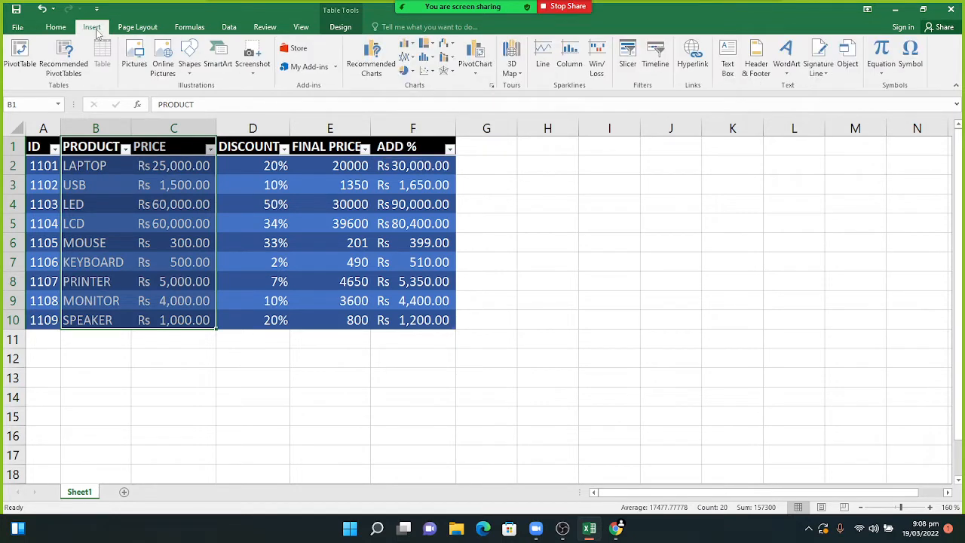
left_click(410, 46)
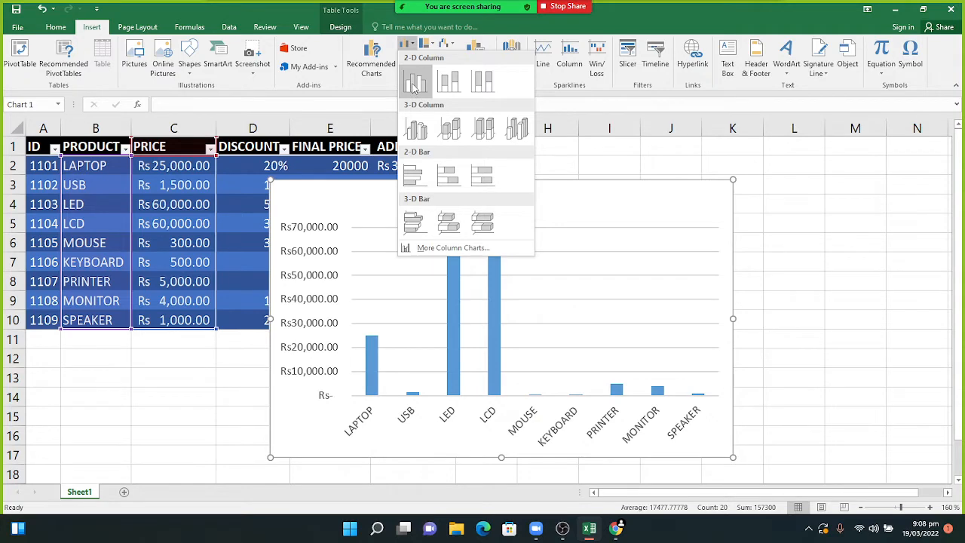
left_click(413, 84)
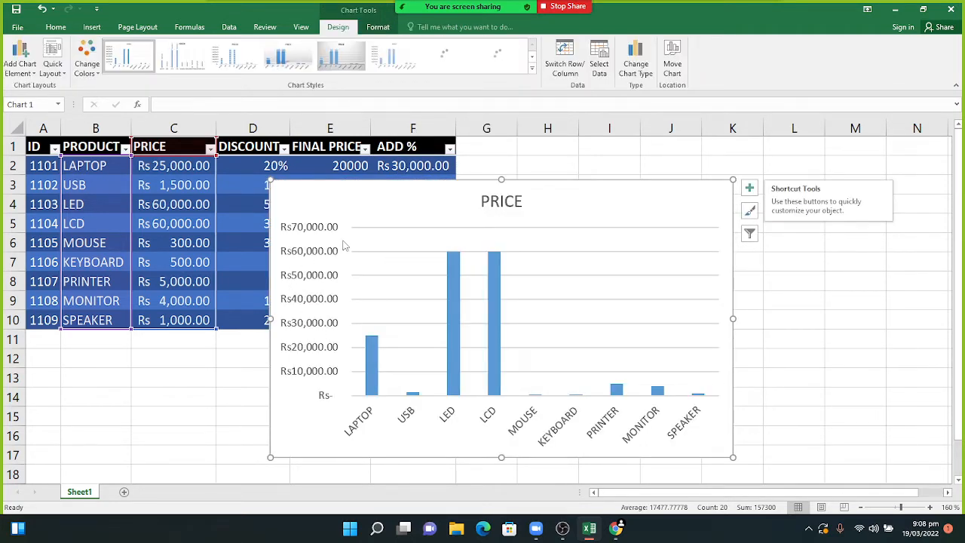
- Move the PRICE chart to sit right of the product table
left_click_drag(362, 195, 389, 158)
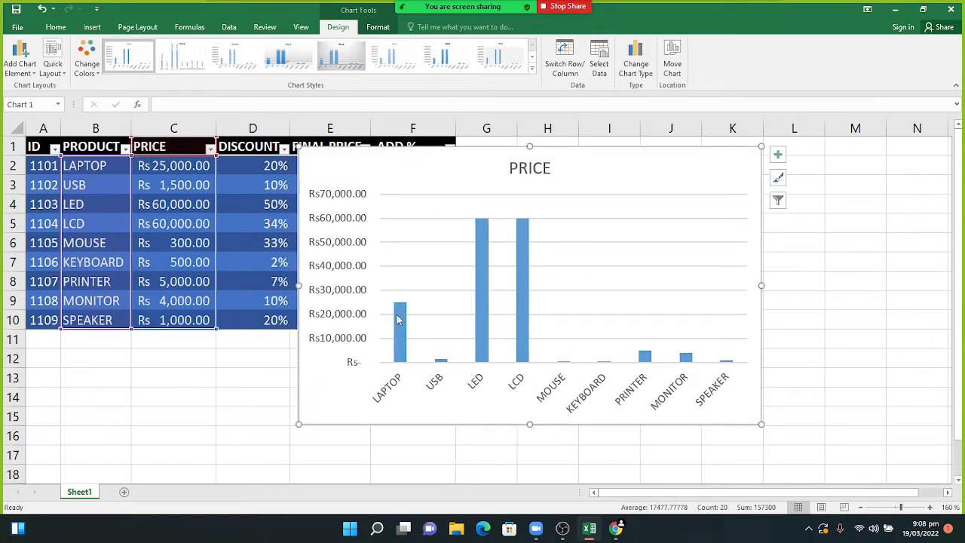
mouse_move(397, 317)
left_click_drag(620, 159, 642, 161)
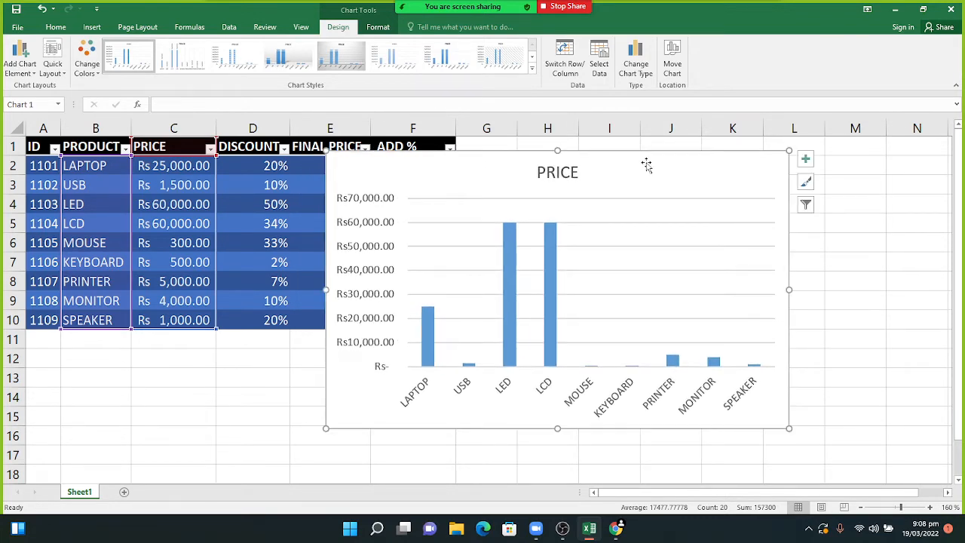
- Change the MOUSE price in C6 to 50000
left_click(196, 245)
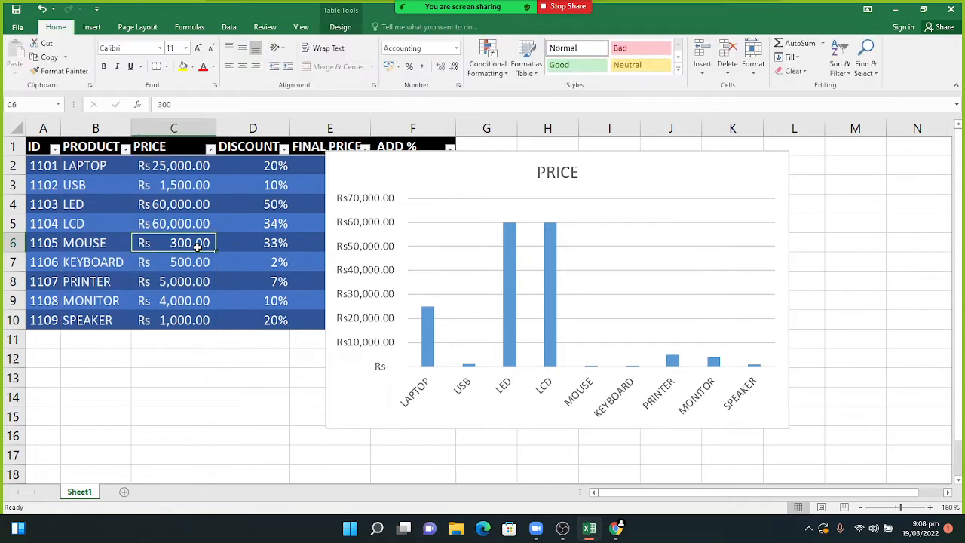
type("50000")
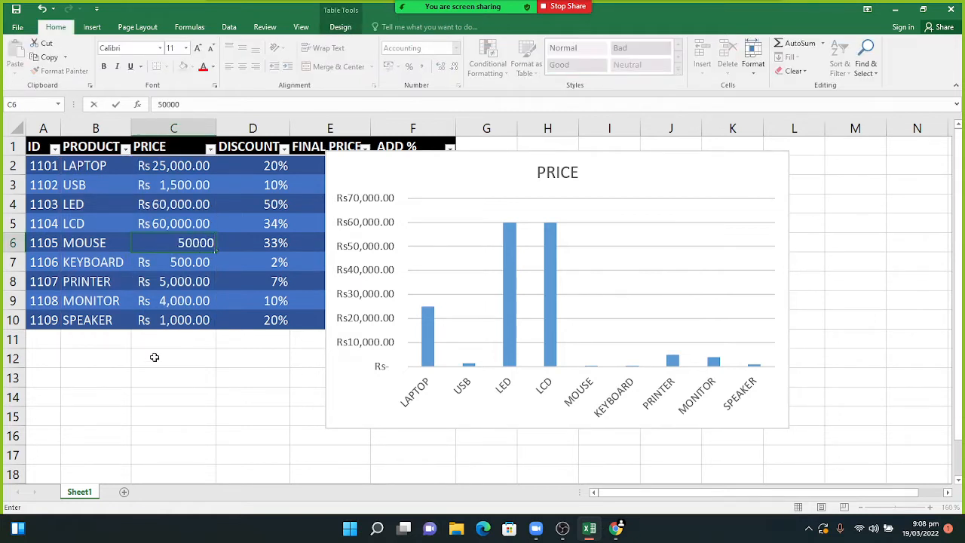
left_click(154, 357)
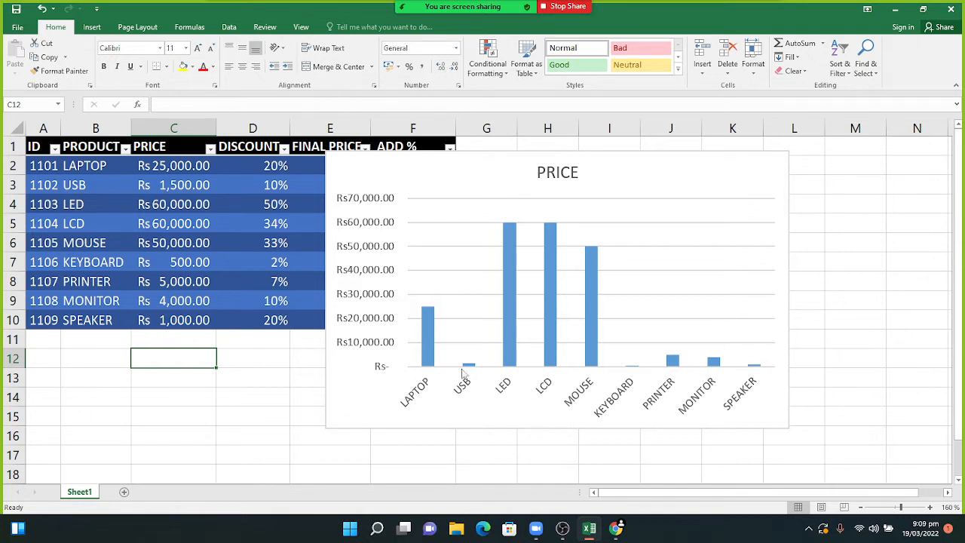
left_click(284, 390)
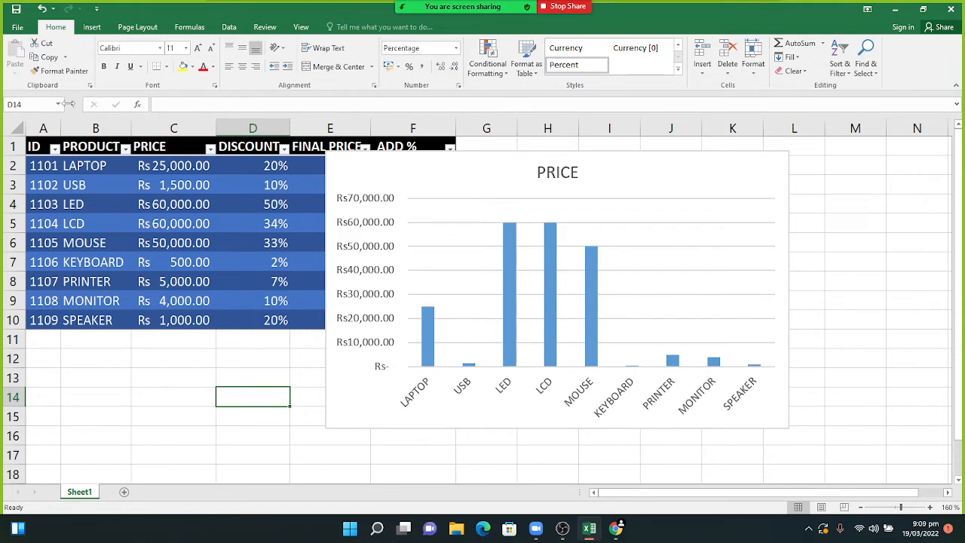
- In Save As General Options, enter passwords to open and to modify the workbook
left_click(17, 28)
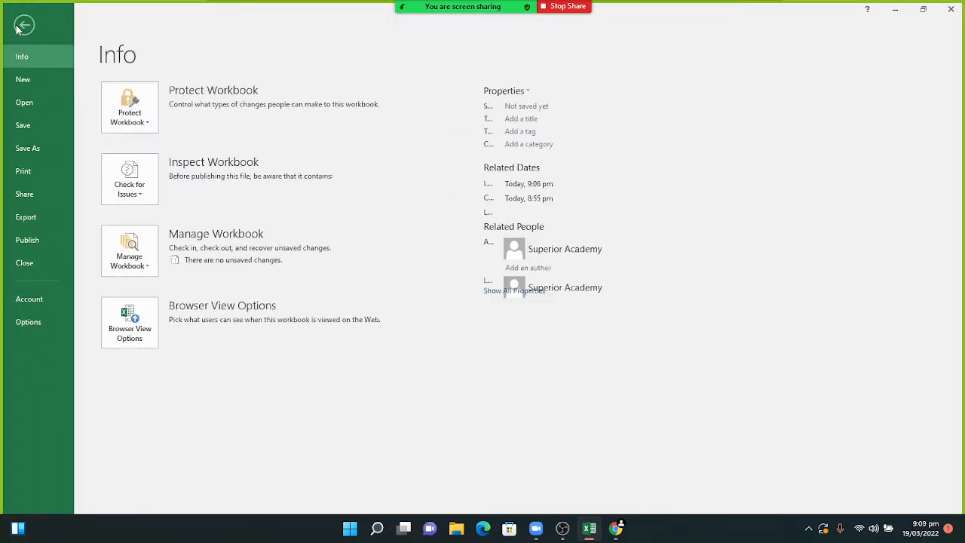
left_click(35, 145)
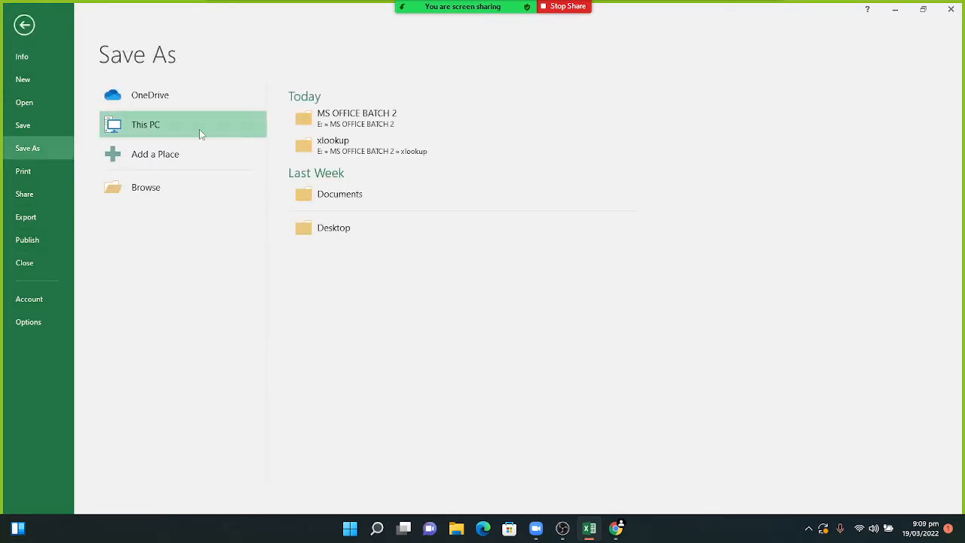
left_click(318, 119)
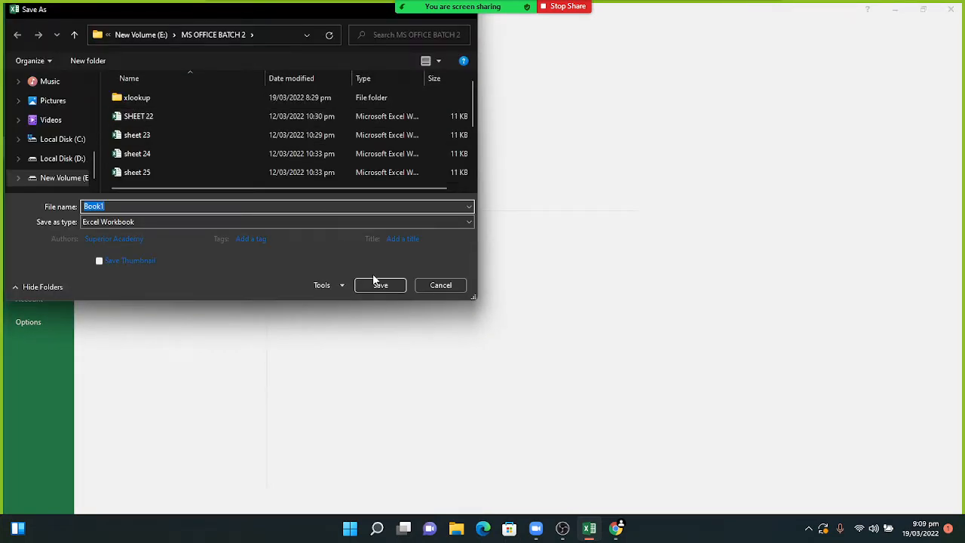
left_click(336, 286)
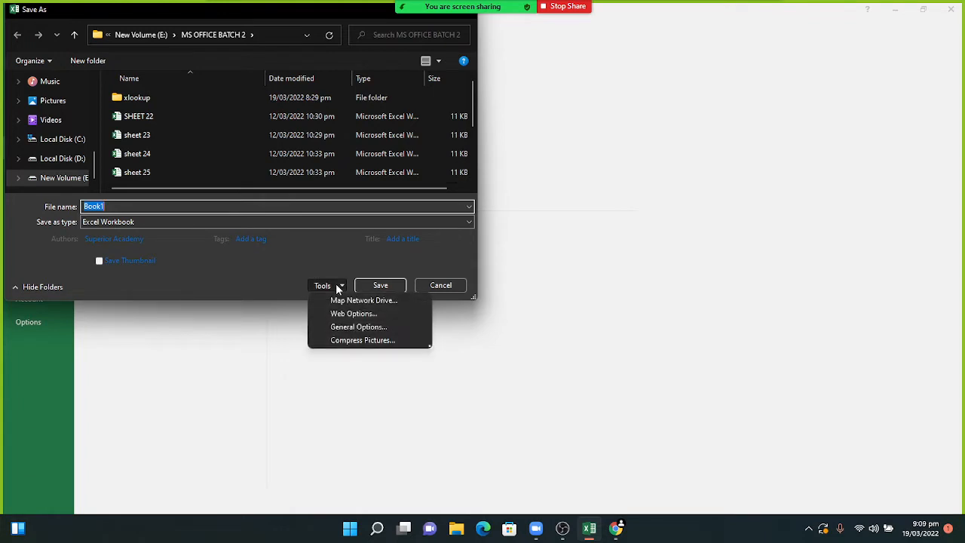
left_click(358, 327)
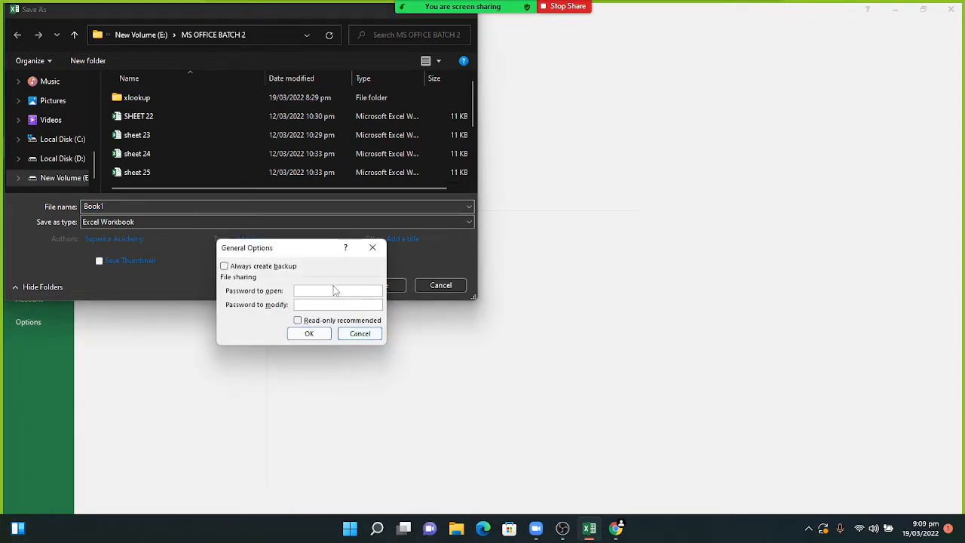
type("•••••")
left_click(224, 267)
left_click(225, 267)
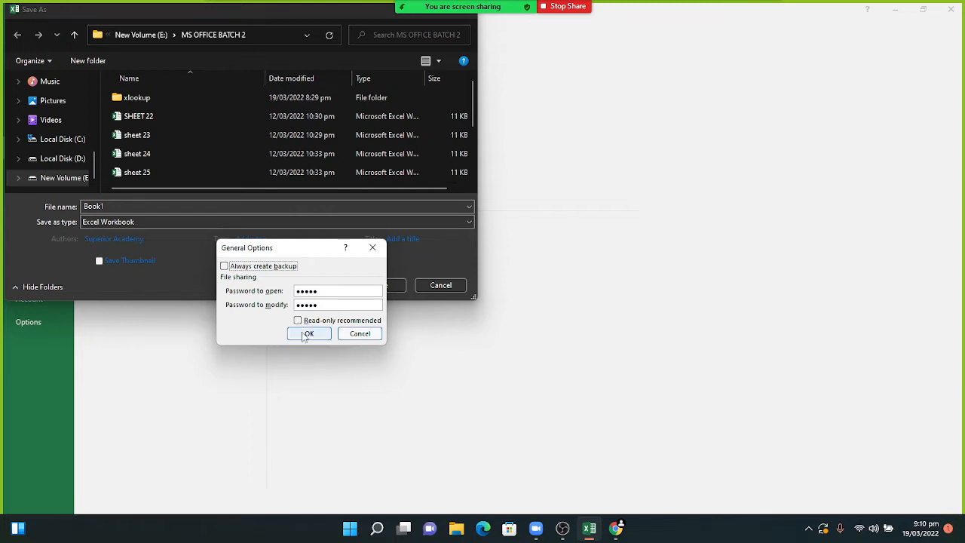
left_click(306, 335)
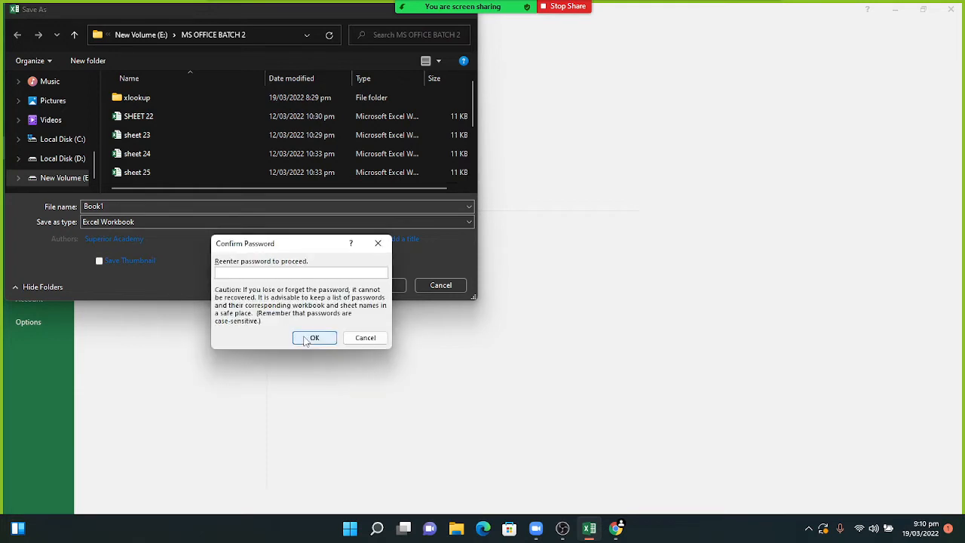
- Re-enter the open password and the modify password to confirm them
type("123")
left_click(306, 340)
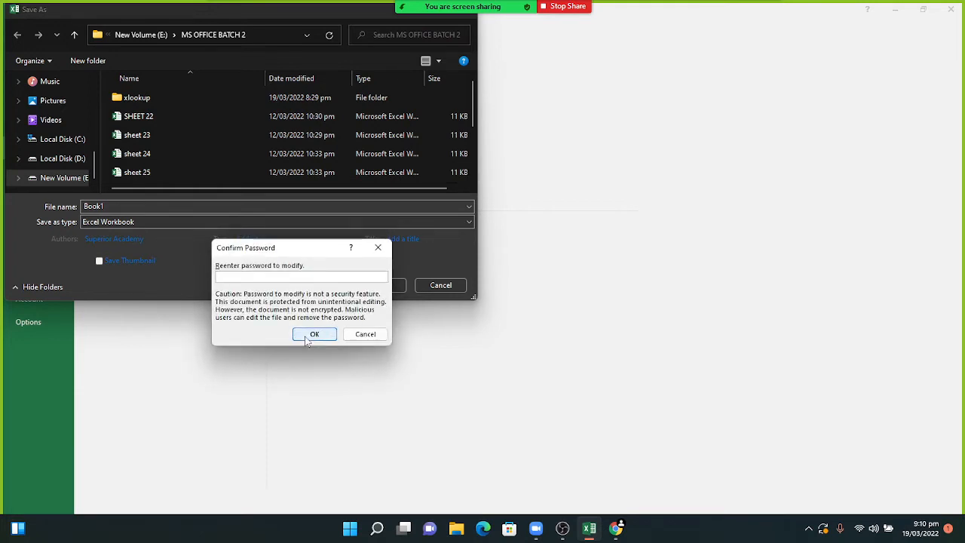
type("12345")
left_click(306, 339)
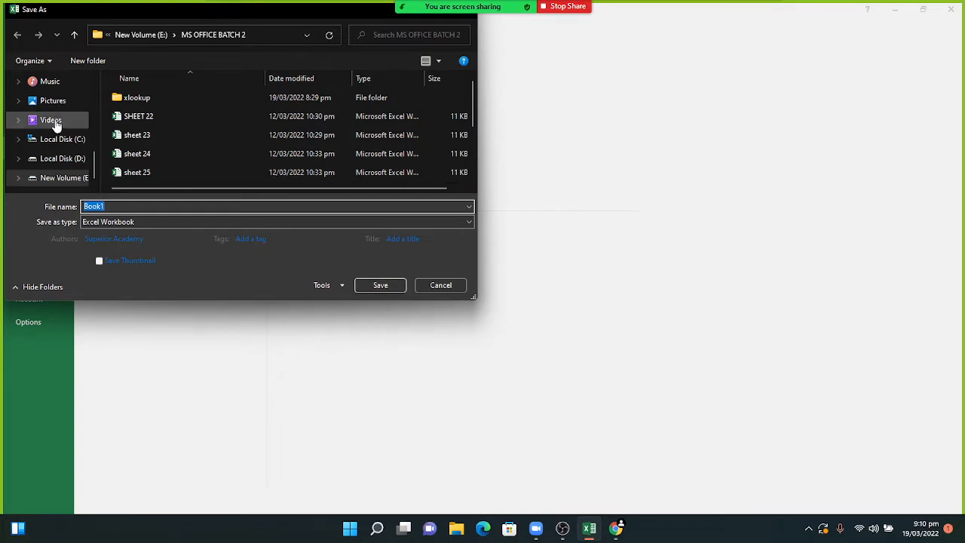
- Save the password-protected workbook as Book1 on the Desktop
scroll(94, 147, "up", 1)
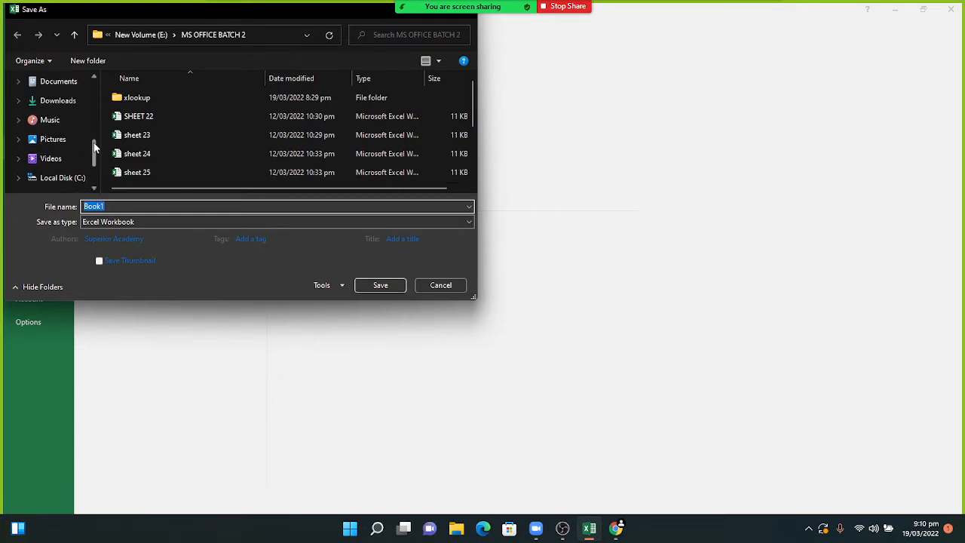
scroll(91, 144, "up", 2)
left_click(63, 133)
left_click(262, 239)
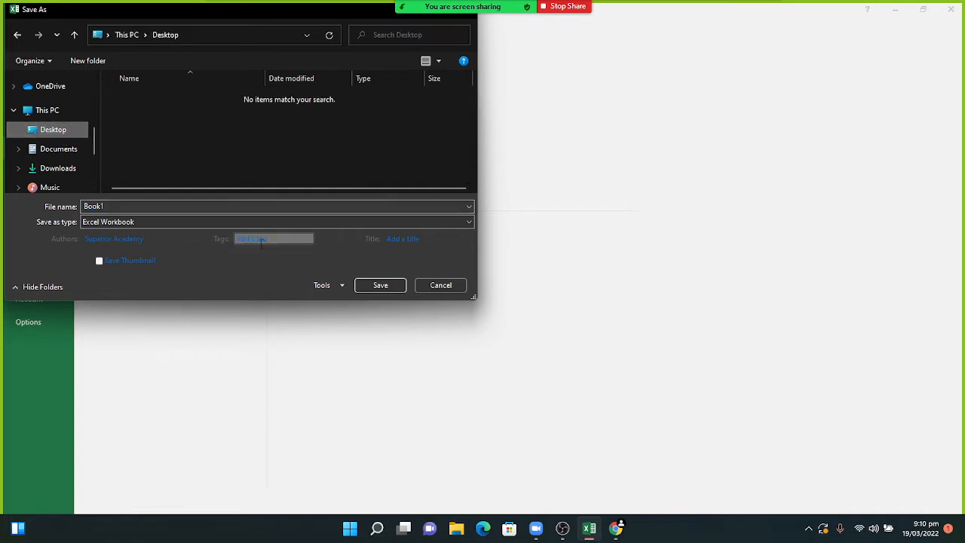
left_click(377, 284)
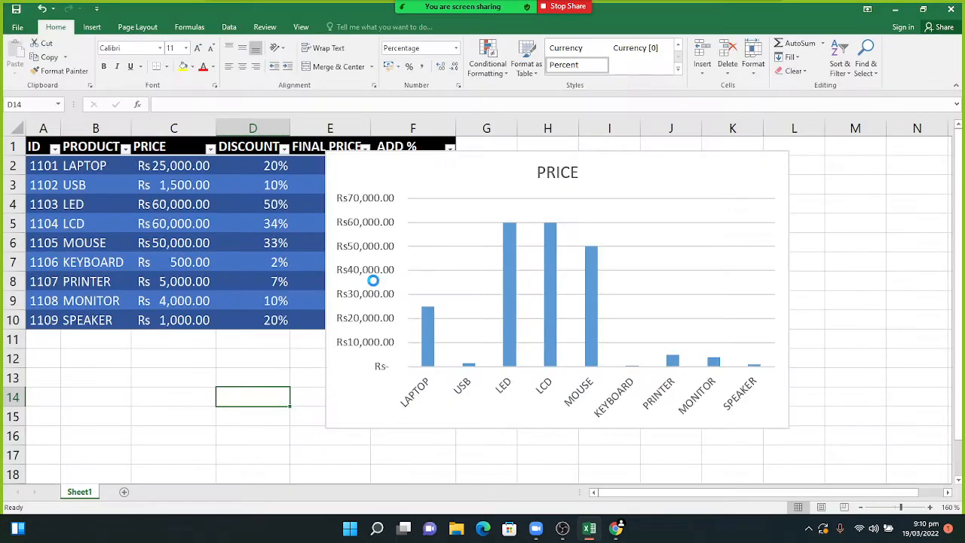
- Close Excel and reopen Book1, dismissing the incorrect-password warning
left_click(951, 9)
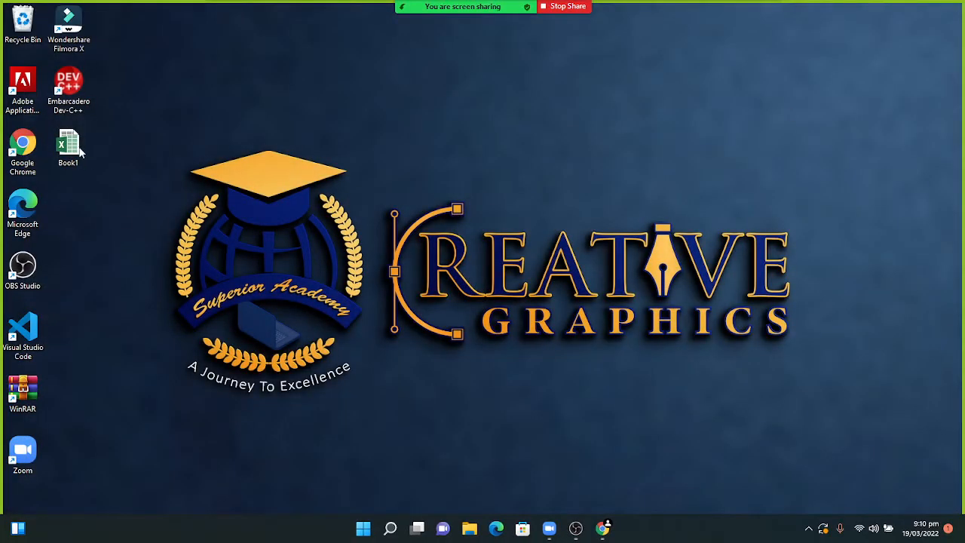
double_click(70, 147)
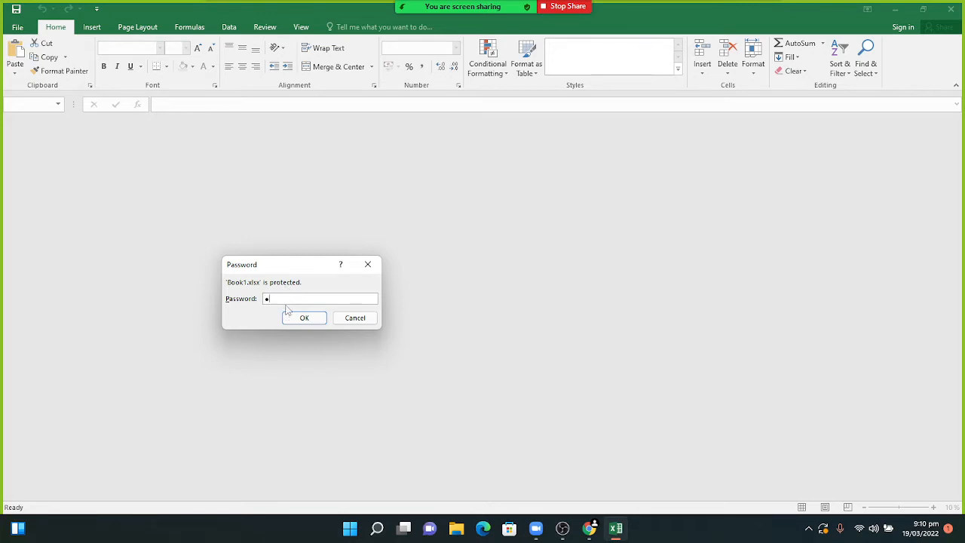
type("*")
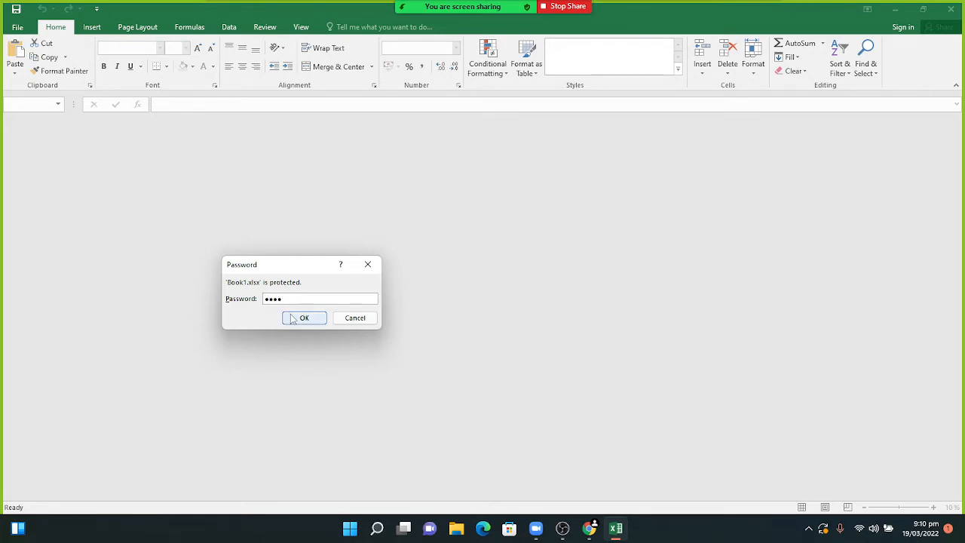
left_click(291, 317)
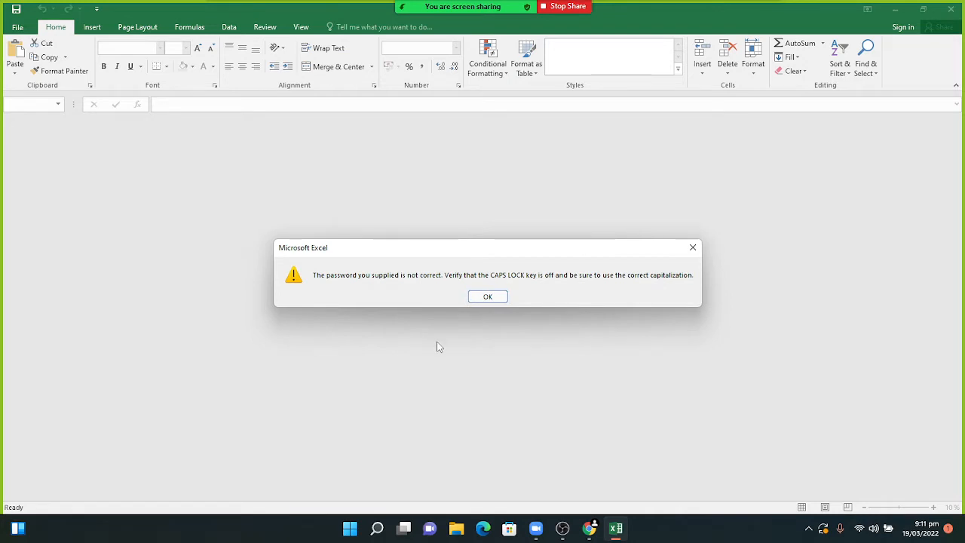
left_click(483, 298)
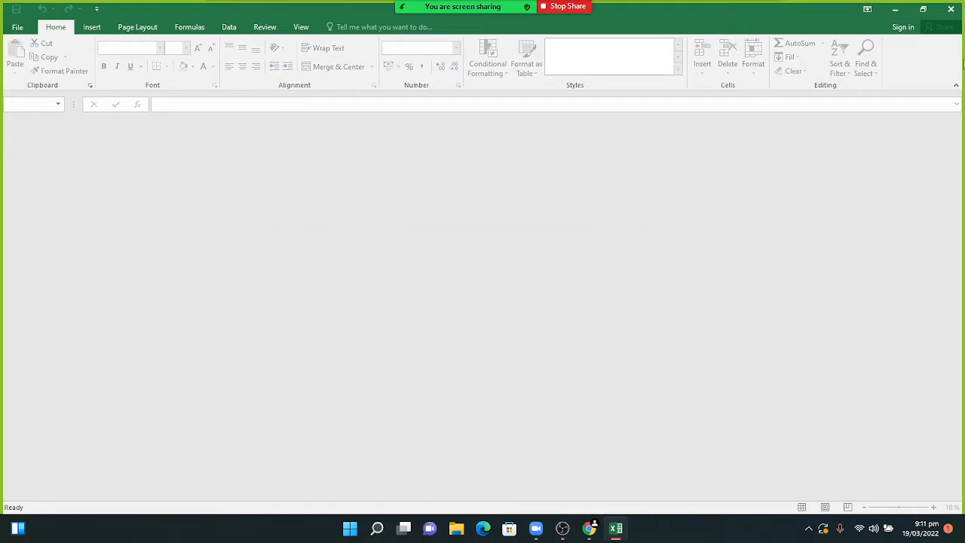
- Close Excel again and reopen Book1 with the open and write-access passwords
left_click(951, 9)
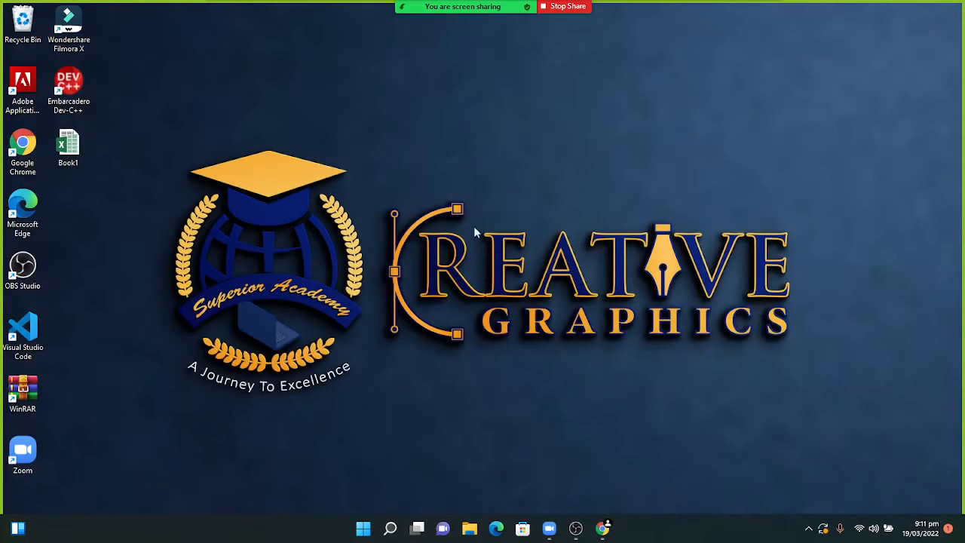
double_click(67, 159)
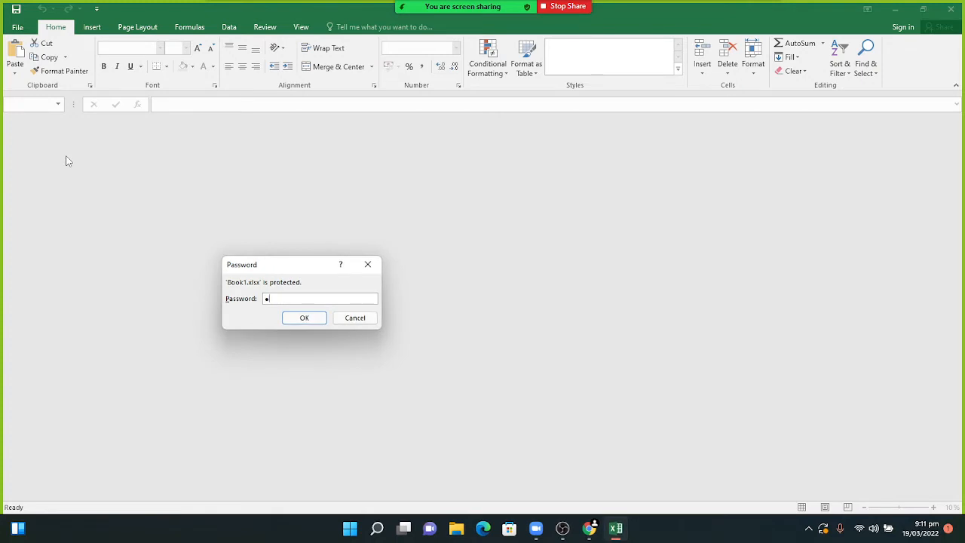
type("●●●●●")
key("Return")
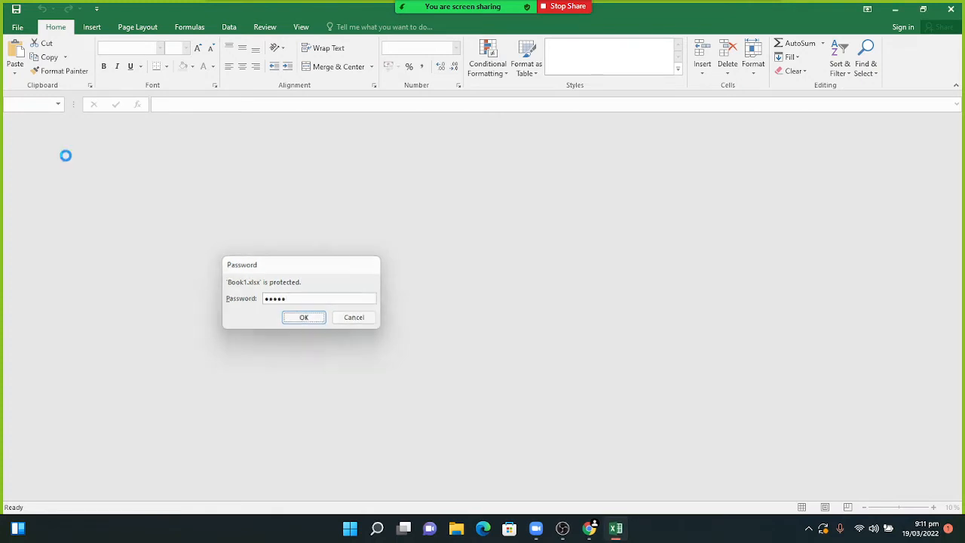
type("●")
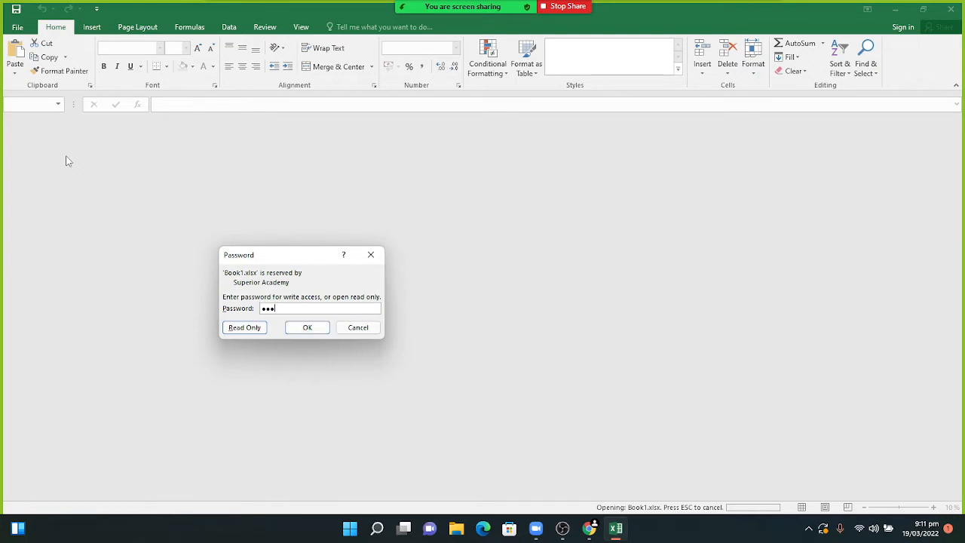
type("●●●●")
key("Return")
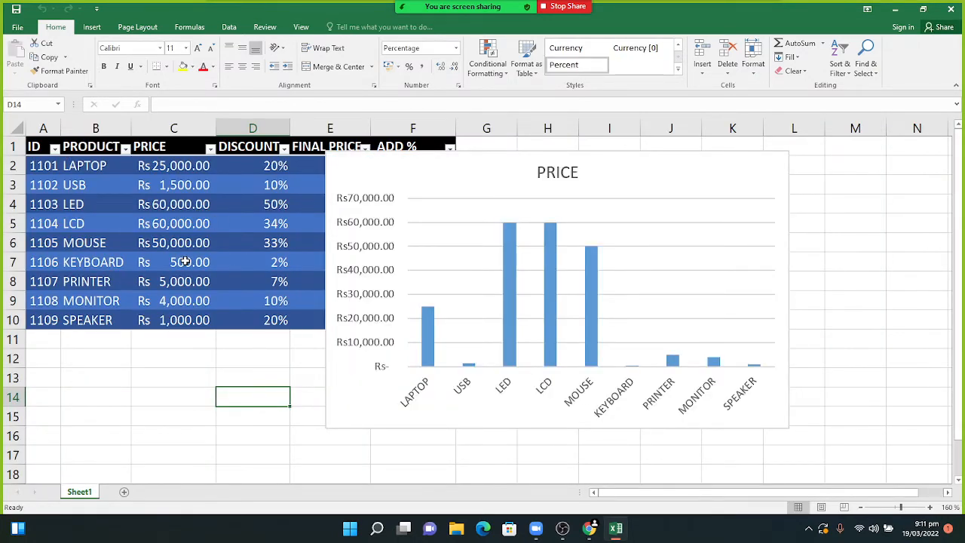
- In Save As to the Desktop, clear both the open and modify passwords
left_click(18, 28)
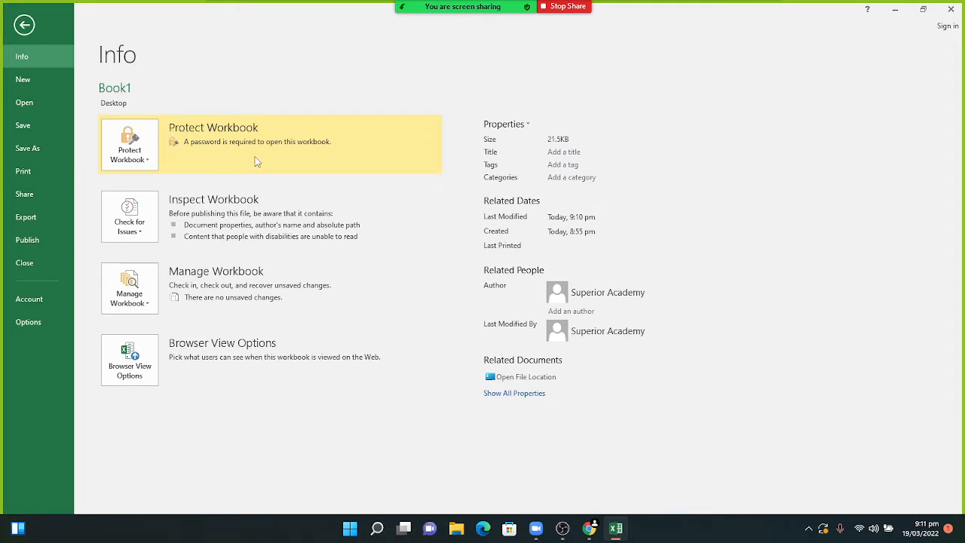
left_click(34, 156)
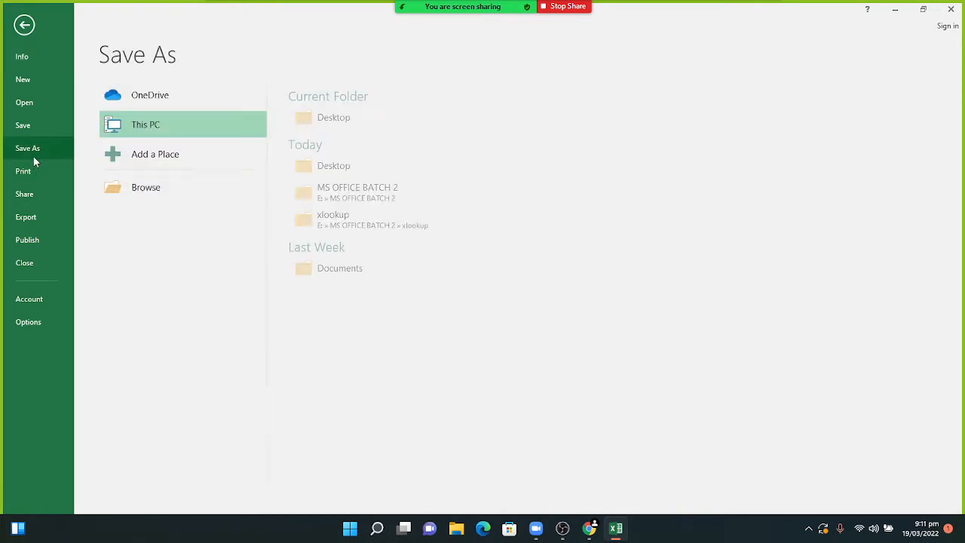
left_click(300, 119)
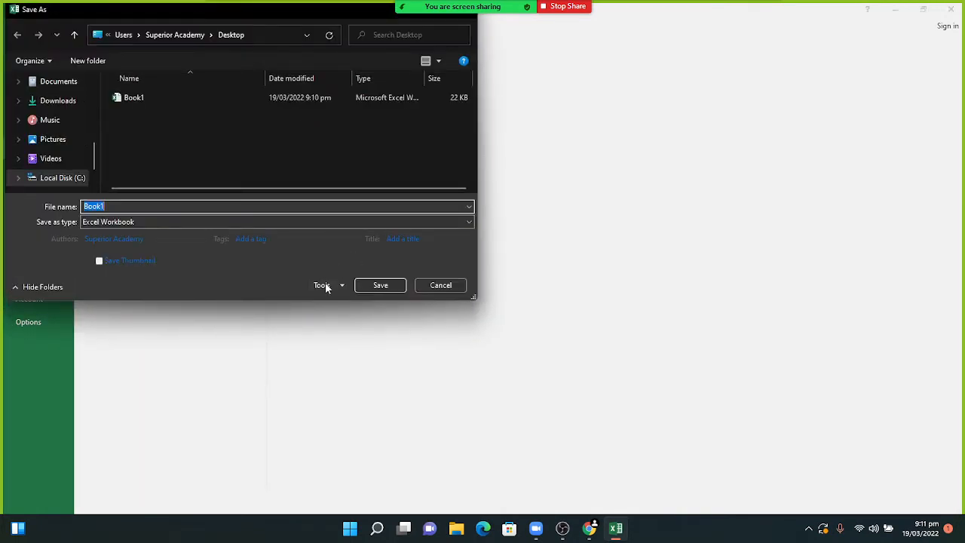
left_click(325, 285)
left_click(337, 327)
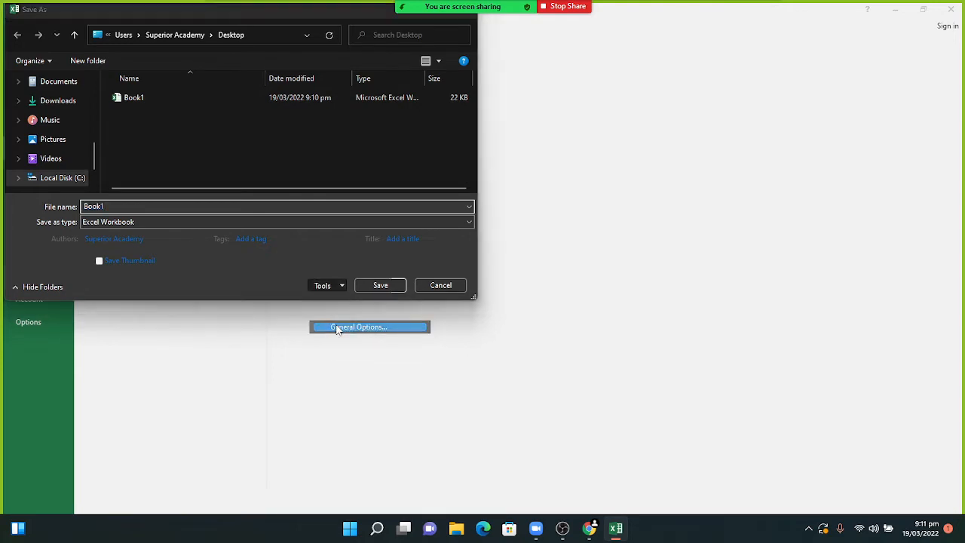
key("BackSpace")
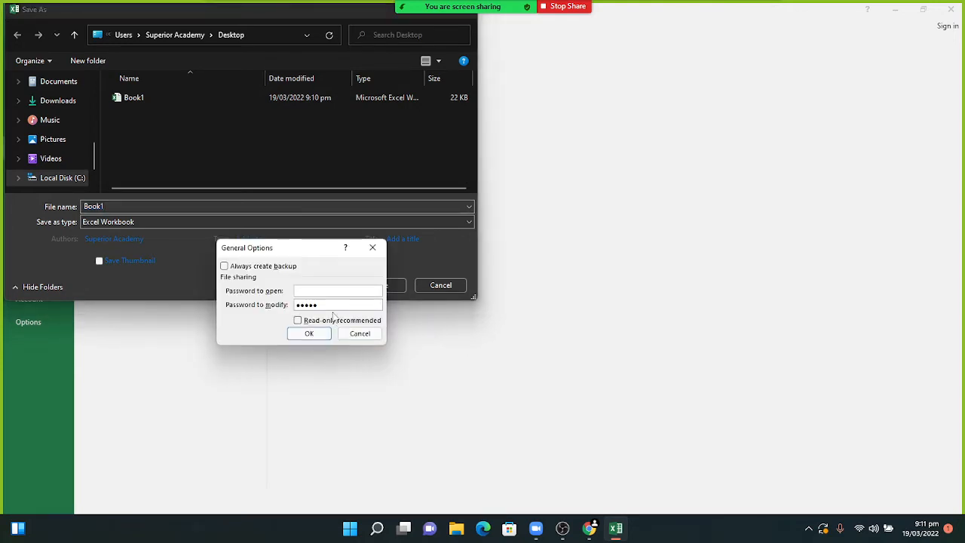
left_click(333, 305)
key("BackSpace")
key("BackSpace")
key("BackSpace")
key("BackSpace")
key("BackSpace")
left_click(318, 334)
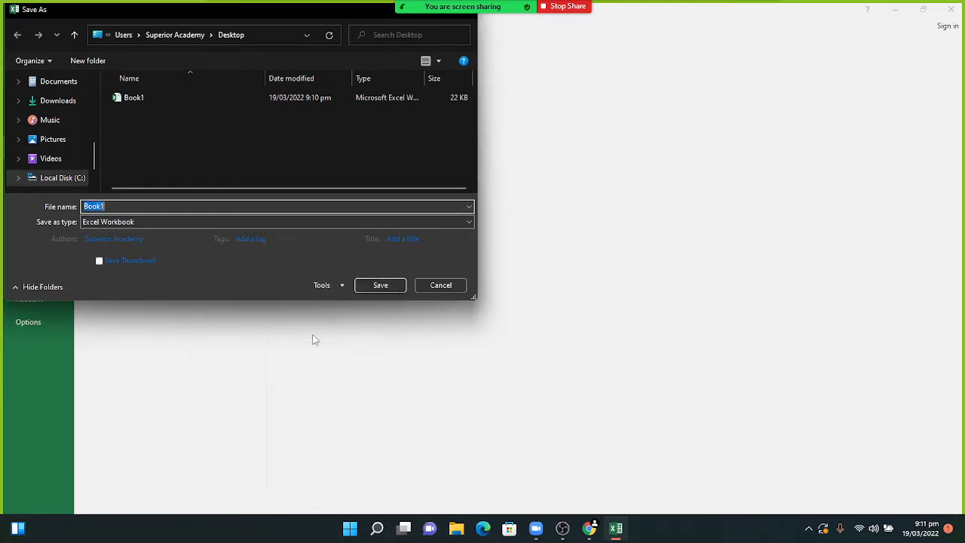
- Overwrite the existing Book1, then close Excel and reopen Book1 from the desktop
left_click(390, 286)
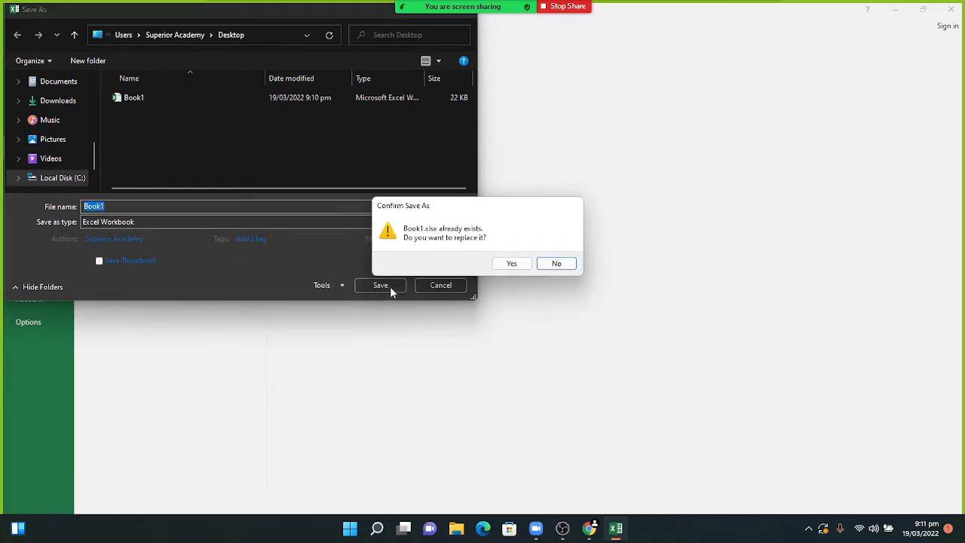
left_click(506, 265)
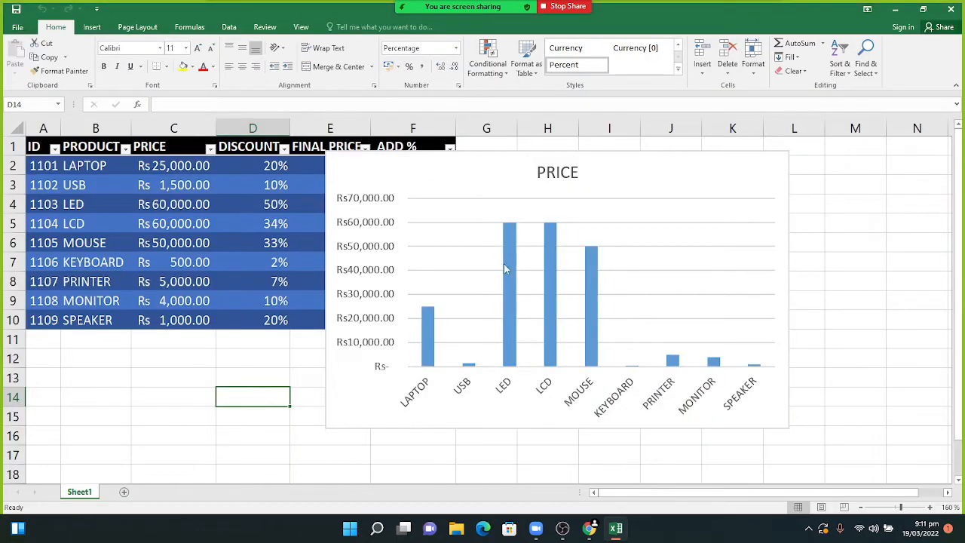
left_click(950, 9)
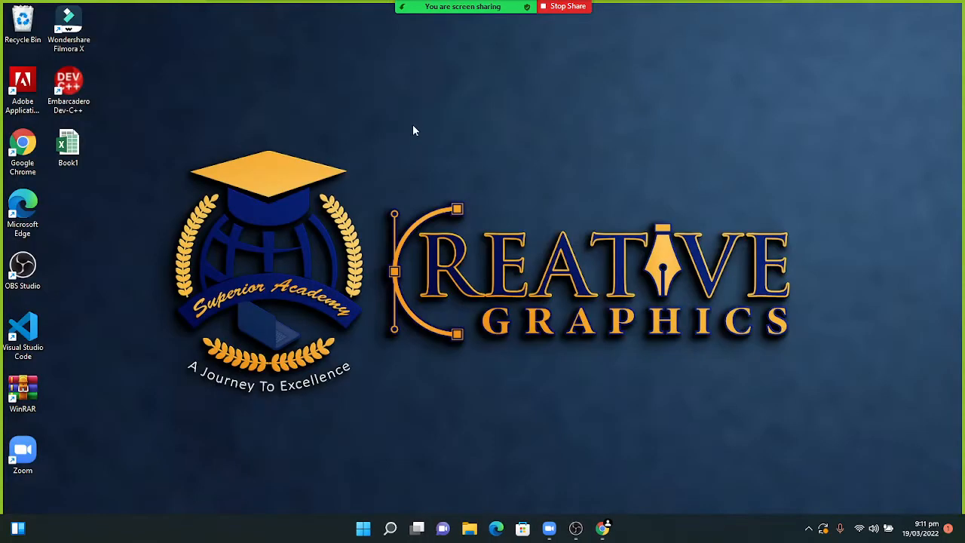
double_click(74, 159)
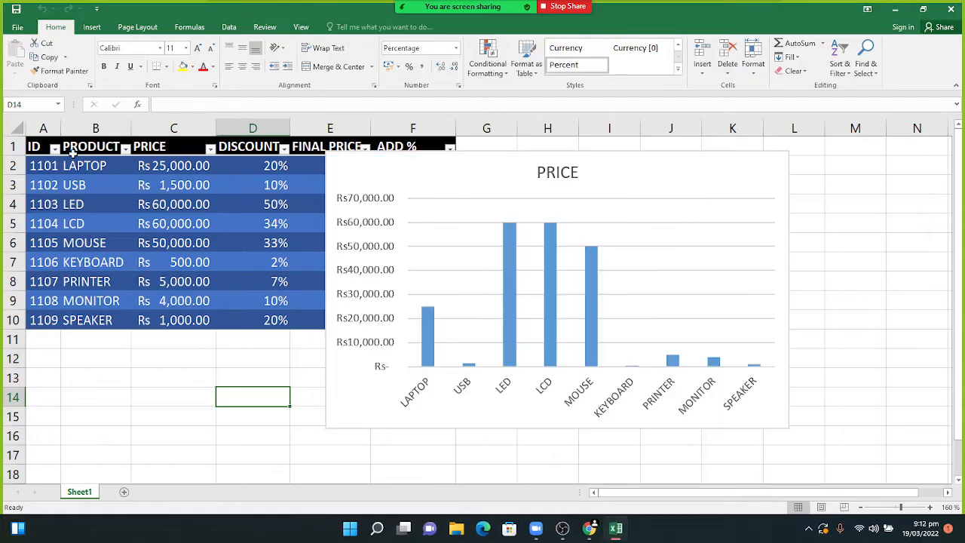
- In Save As to the Desktop, skip Web Options and bring up General Options for Book1
left_click(16, 28)
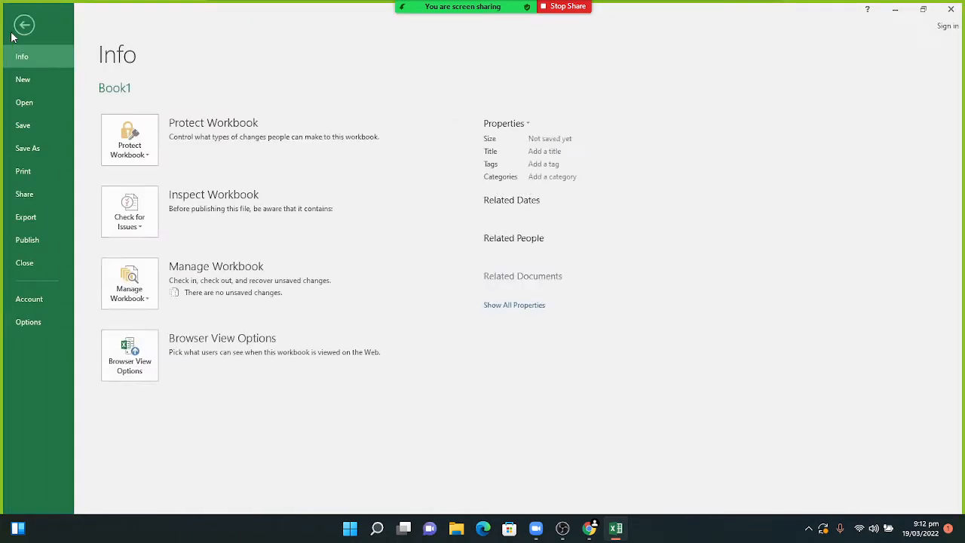
left_click(35, 146)
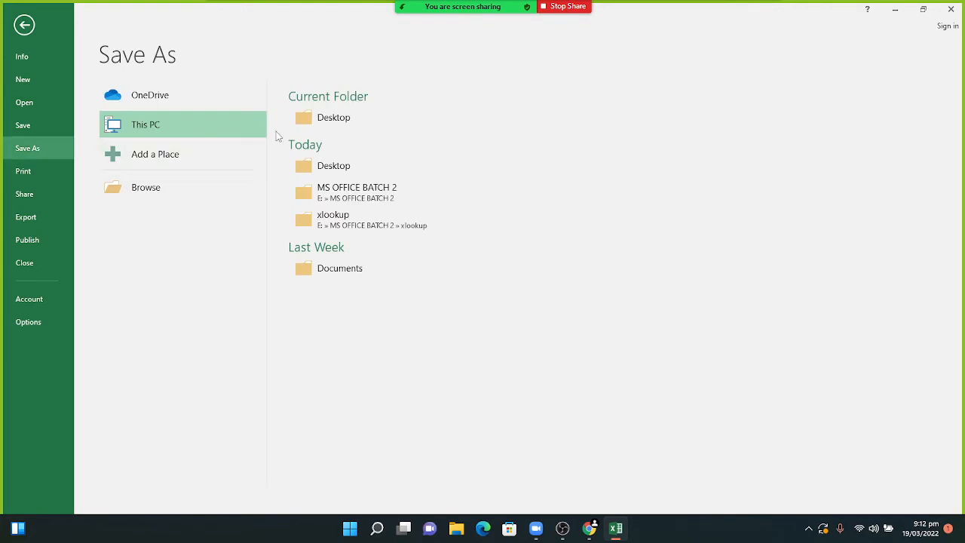
left_click(301, 122)
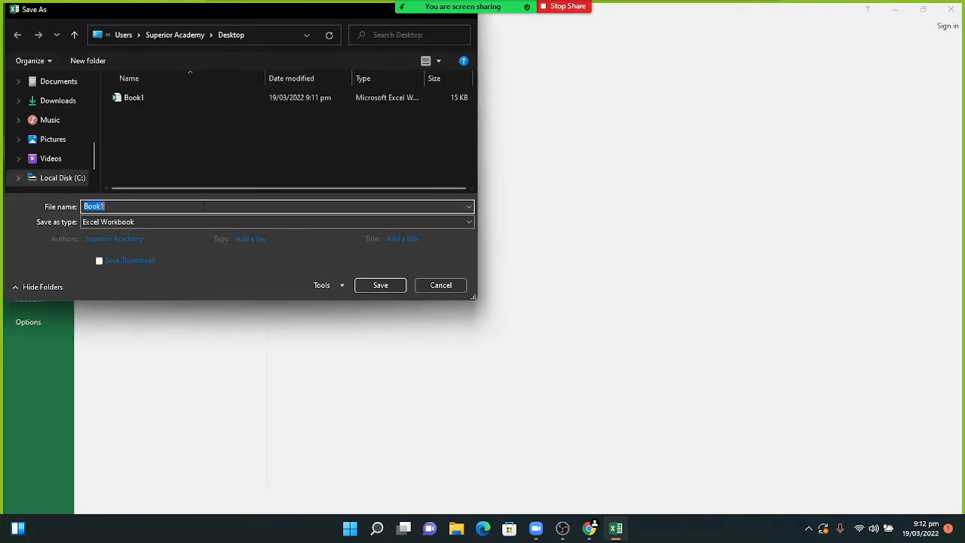
left_click(327, 287)
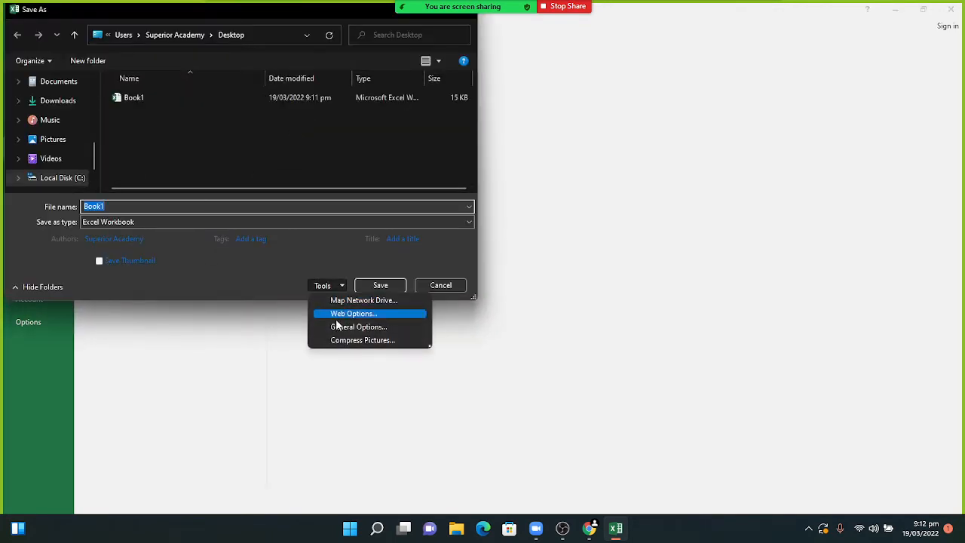
left_click(332, 313)
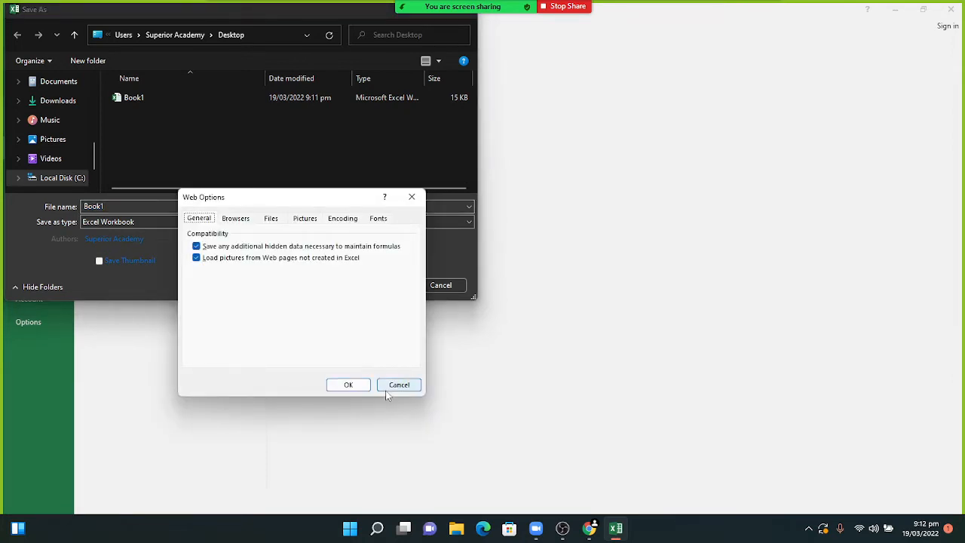
left_click(398, 384)
left_click(321, 286)
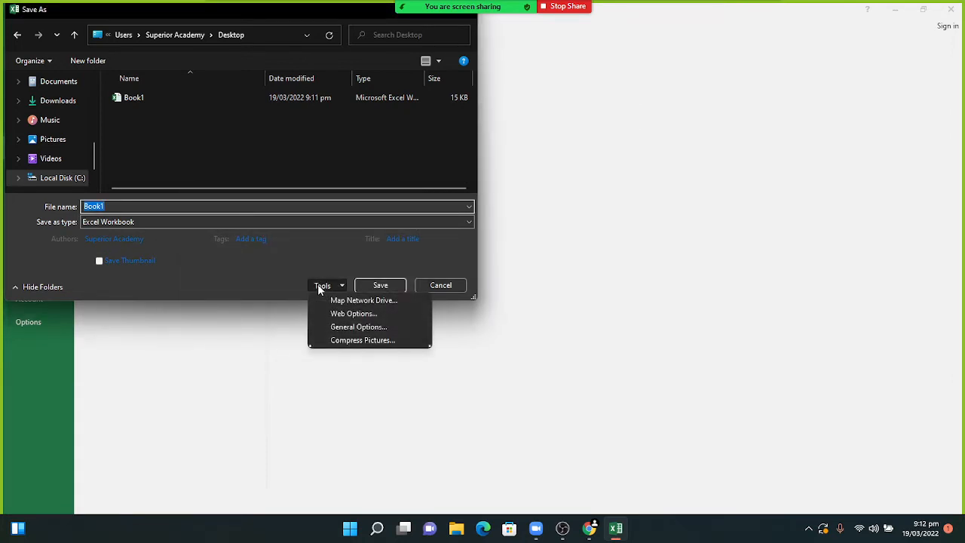
left_click(336, 327)
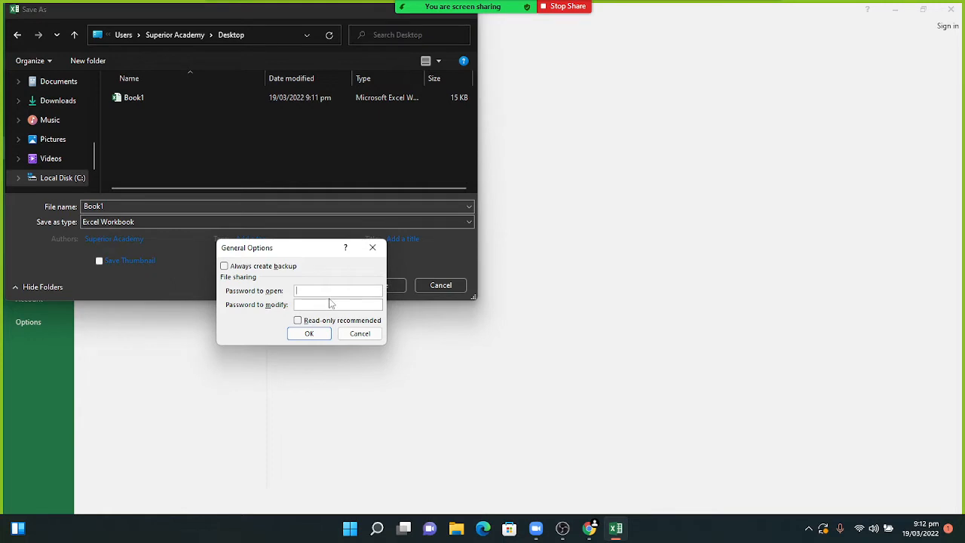
- Set an open password and a modify password, recommend read-only, and confirm both passwords
type("••")
left_click(328, 304)
type("•••••")
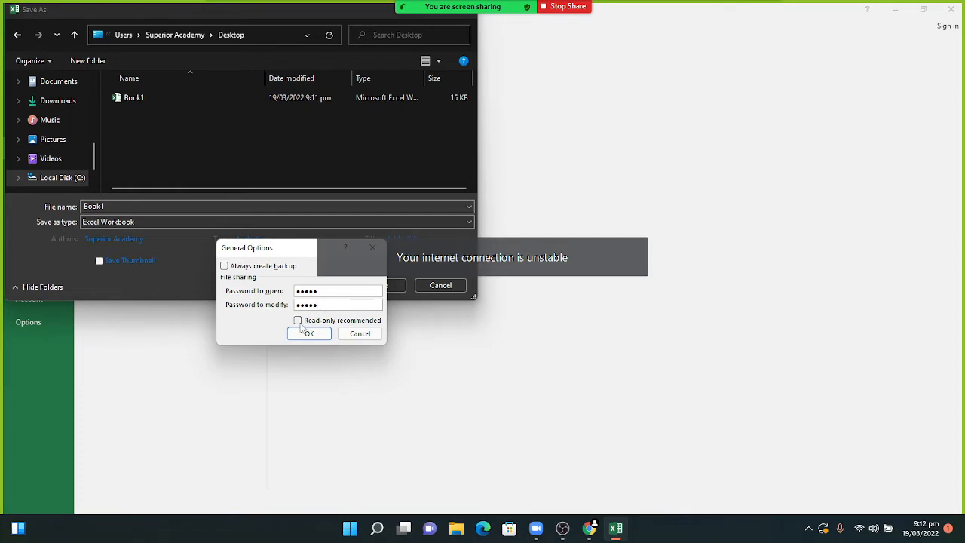
left_click(298, 321)
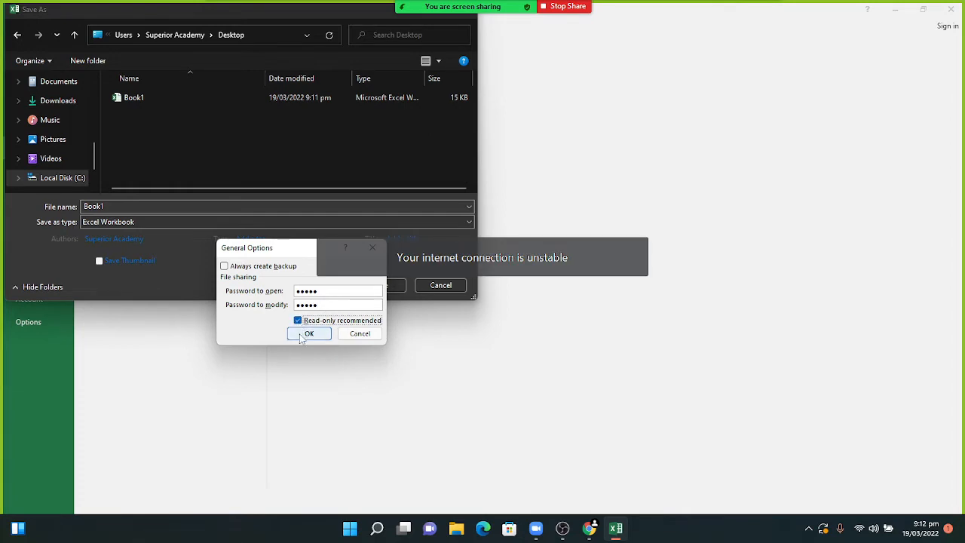
left_click(308, 334)
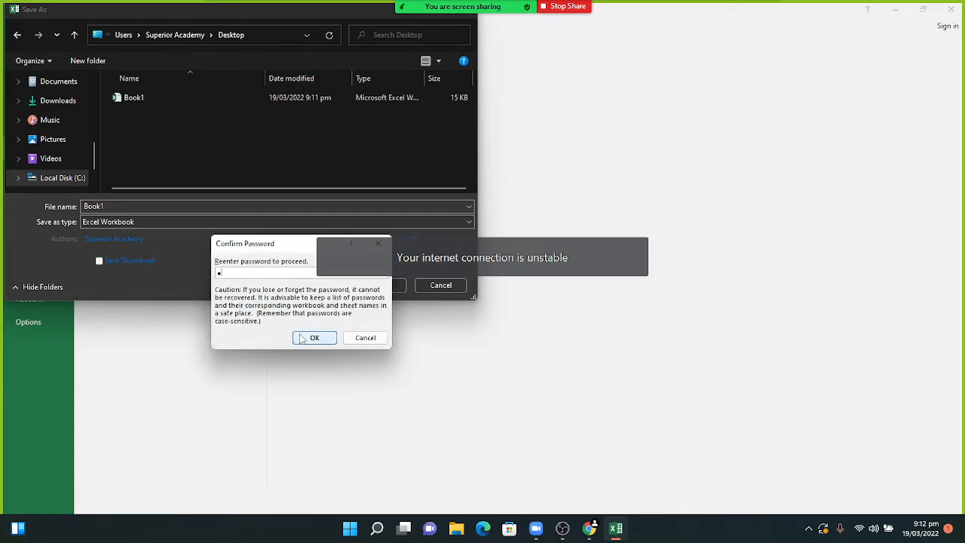
type("1234")
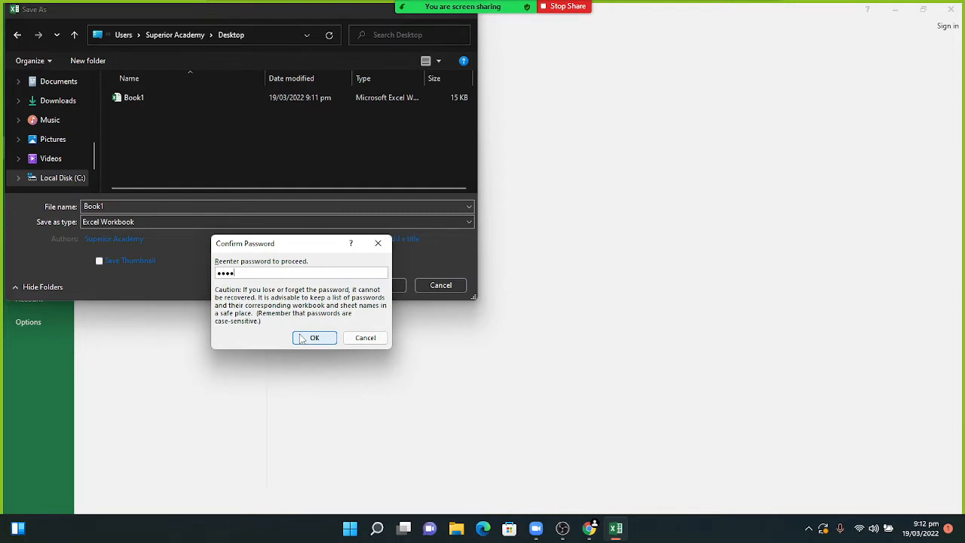
type("5")
left_click(304, 338)
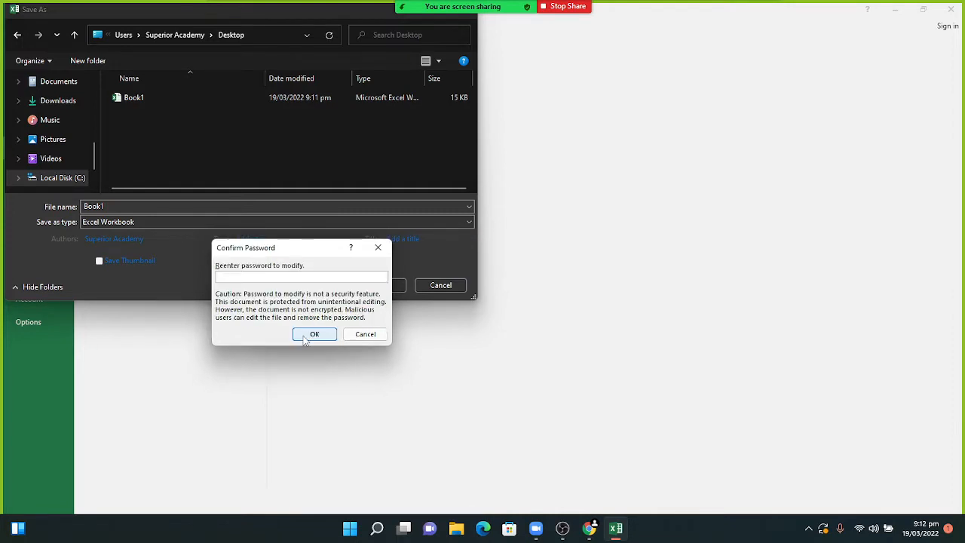
type("1234")
left_click(304, 337)
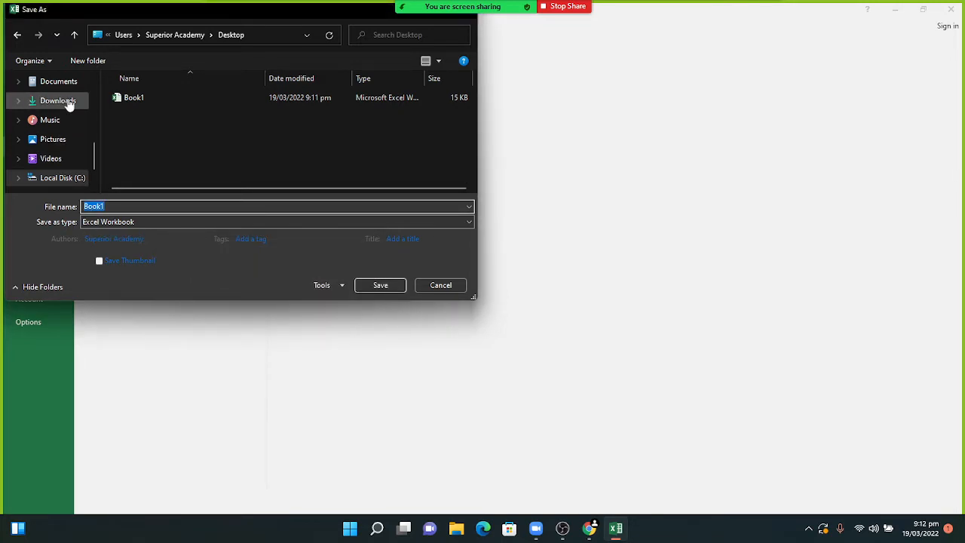
- Save the workbook as Book1 on the Desktop, replace the existing file, and close Excel
left_click_drag(93, 157, 94, 98)
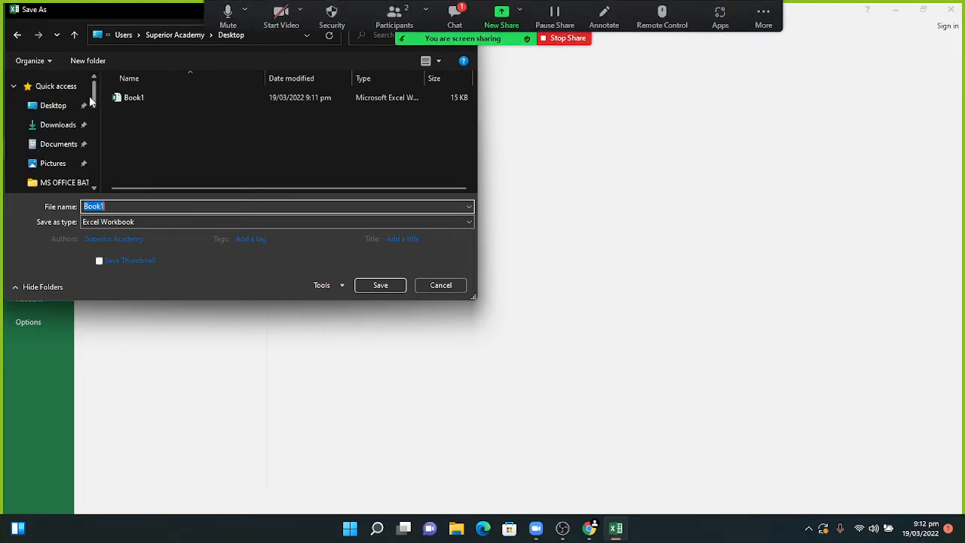
left_click(60, 107)
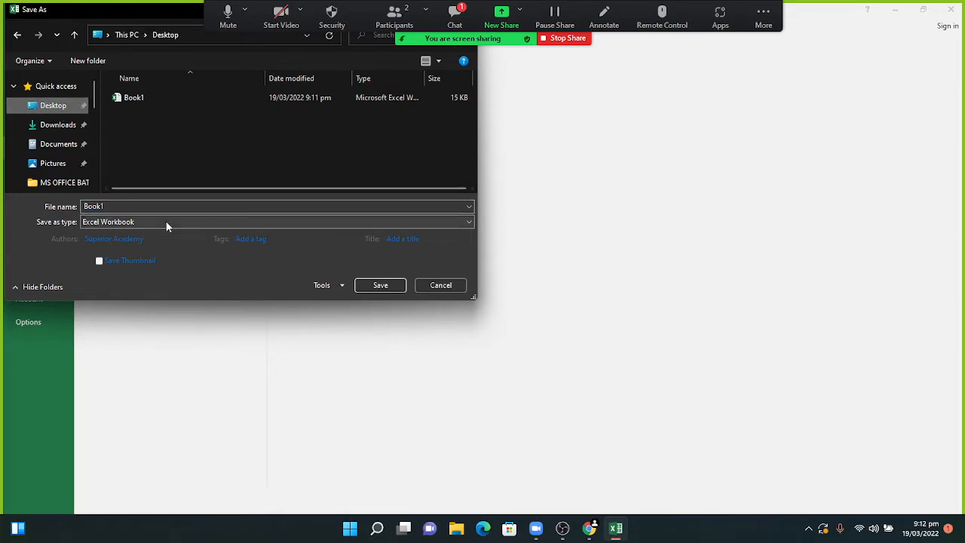
left_click(380, 285)
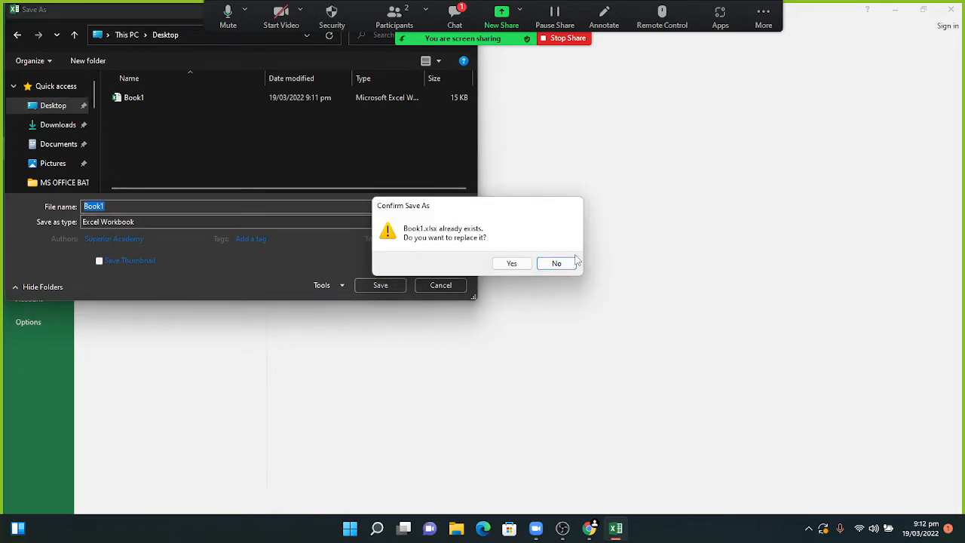
left_click(512, 264)
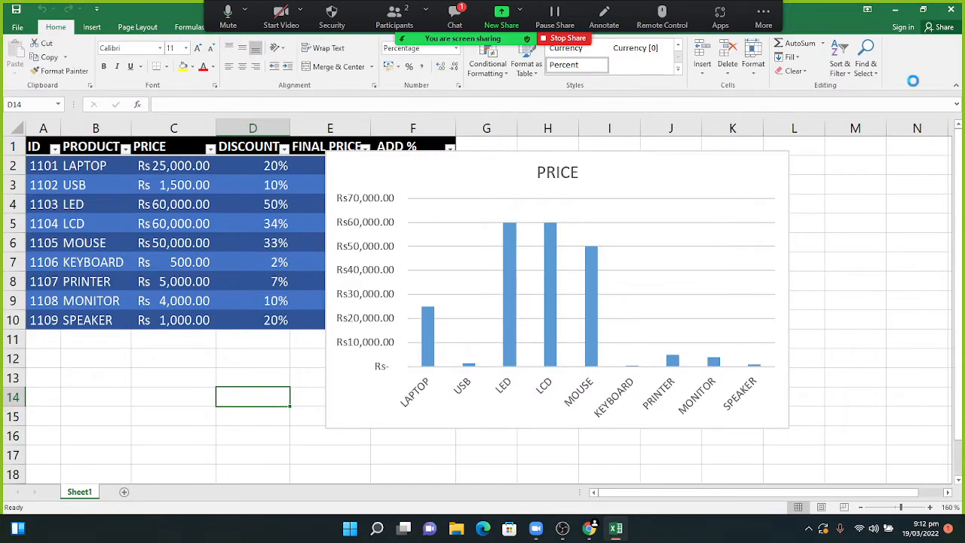
left_click(950, 8)
- Reopen Book1 from the desktop, enter the open and modify passwords, and open it read-only
double_click(68, 153)
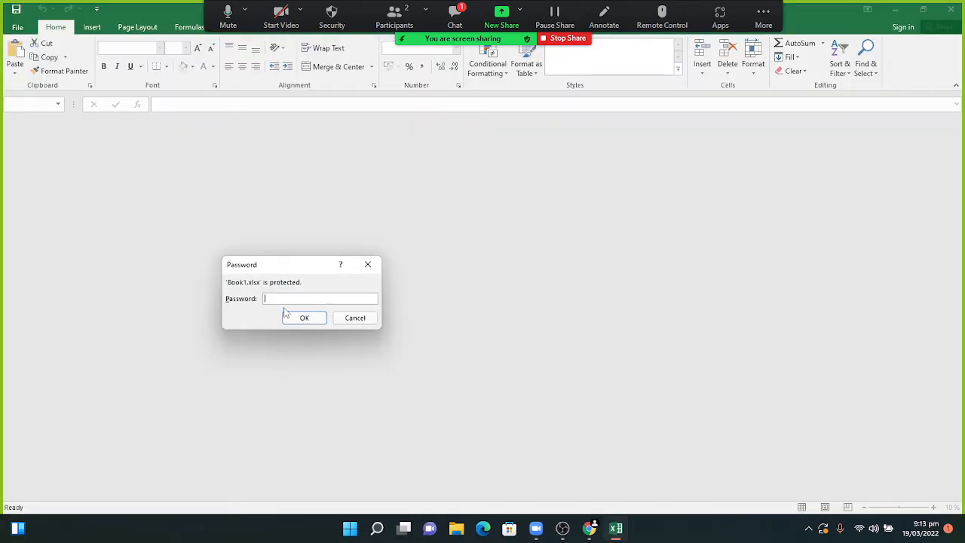
type("•••••")
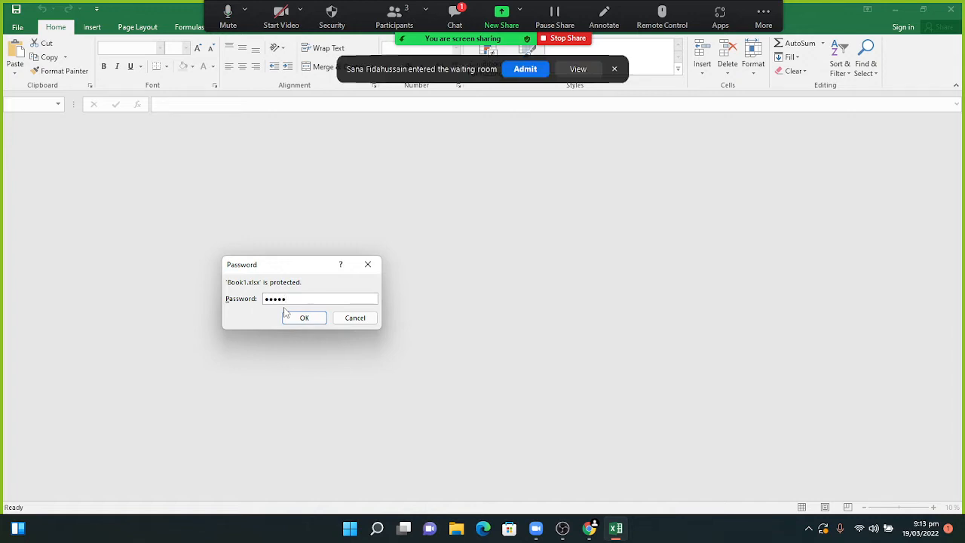
key("Return")
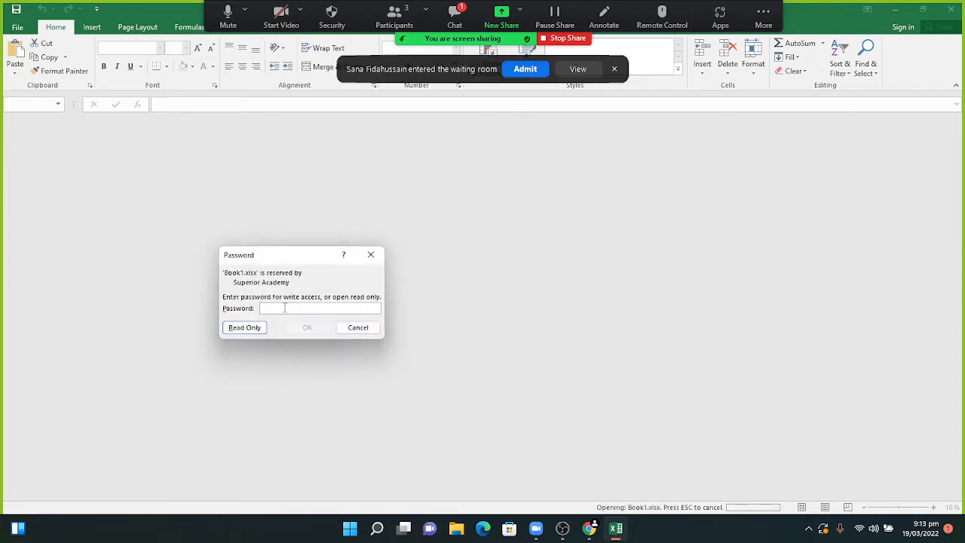
type("••••")
key("Return")
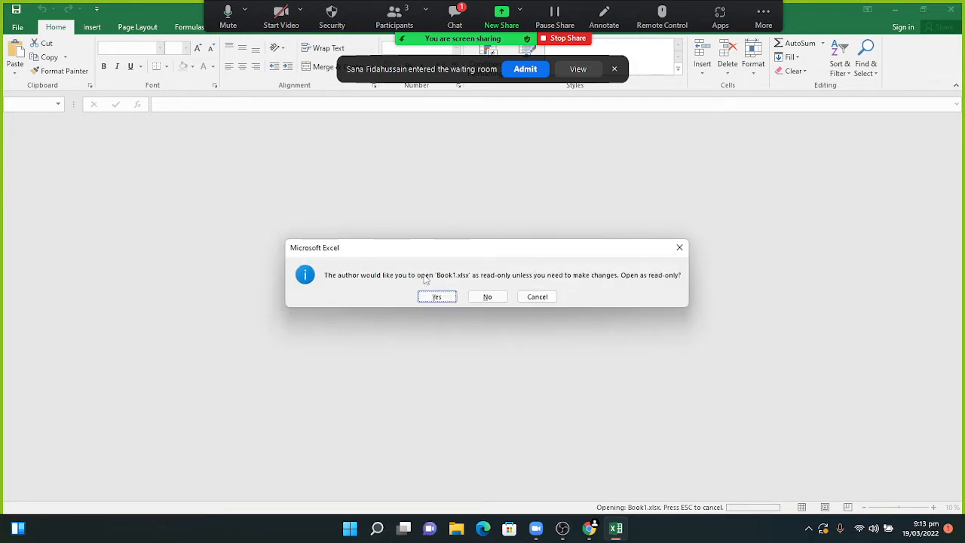
left_click(523, 71)
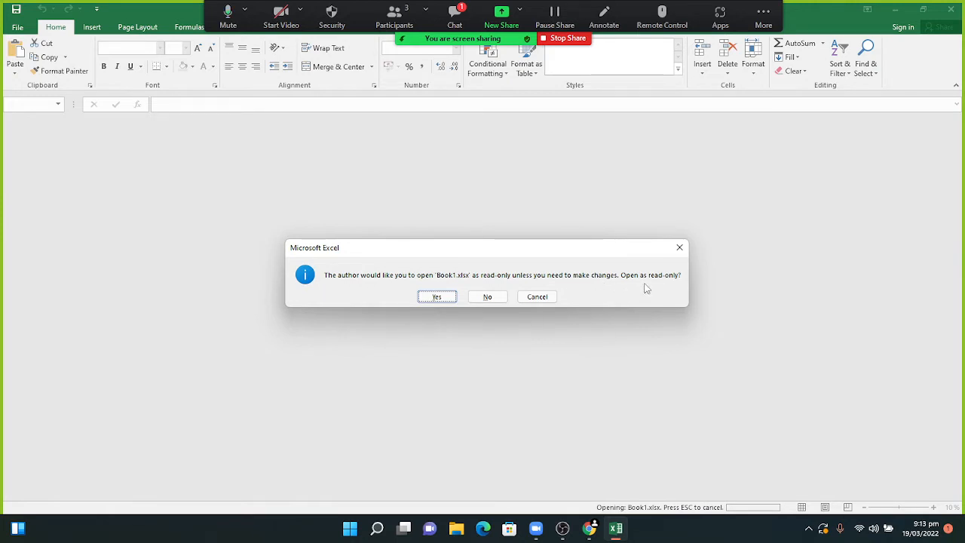
left_click(437, 297)
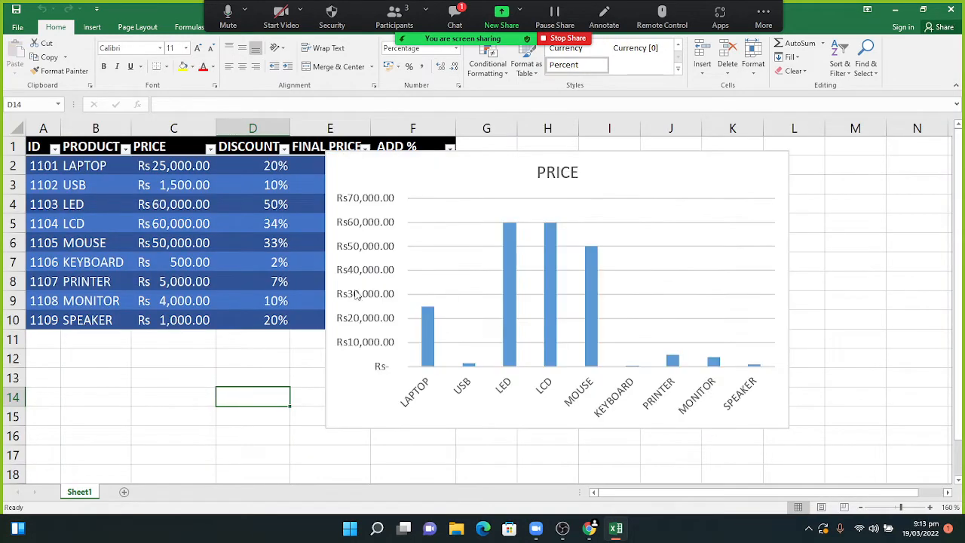
- Change the SPEAKER price in cell C10 to 23
left_click(184, 321)
type("23")
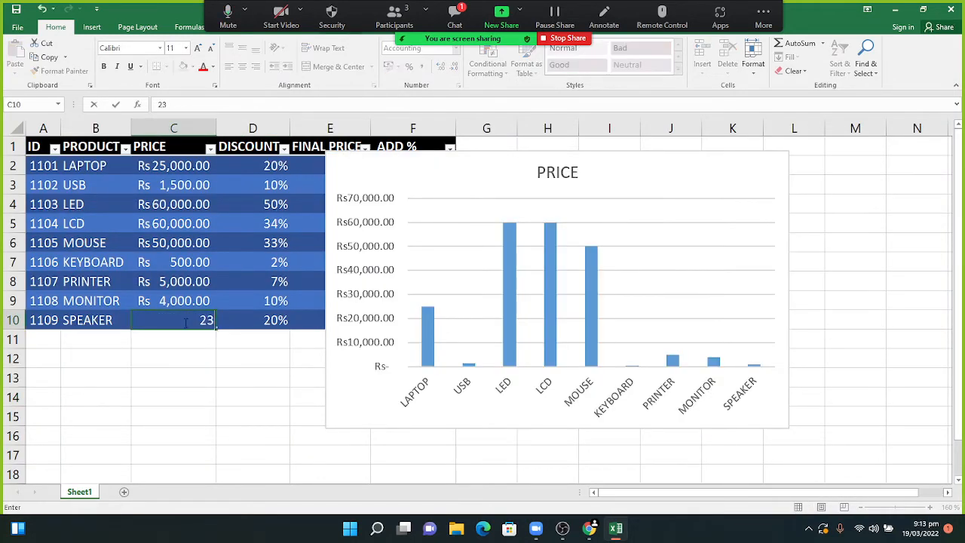
key("Return")
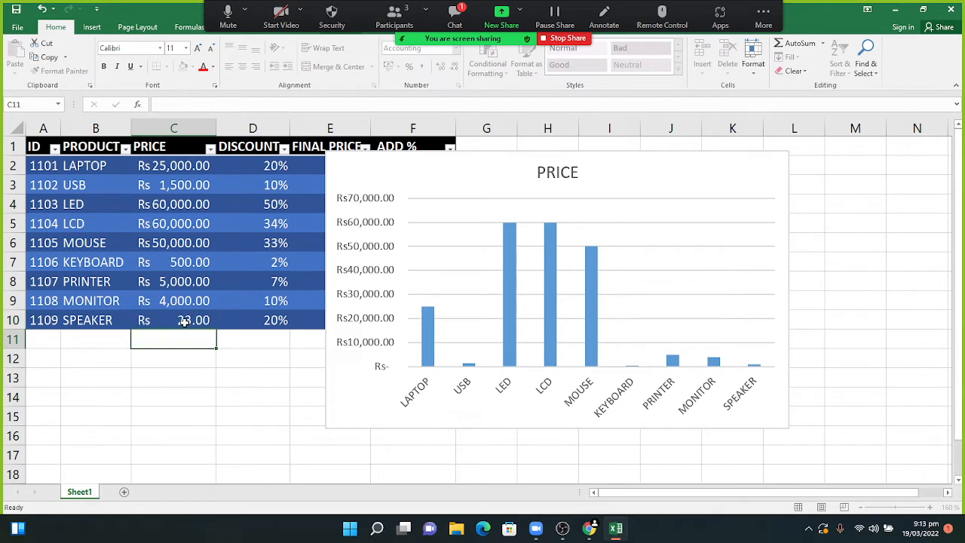
double_click(184, 320)
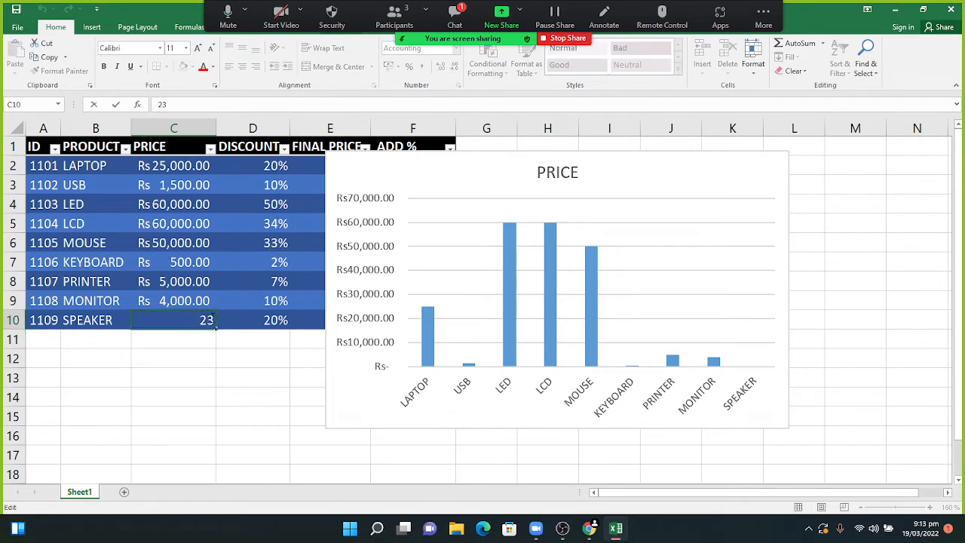
key("Return")
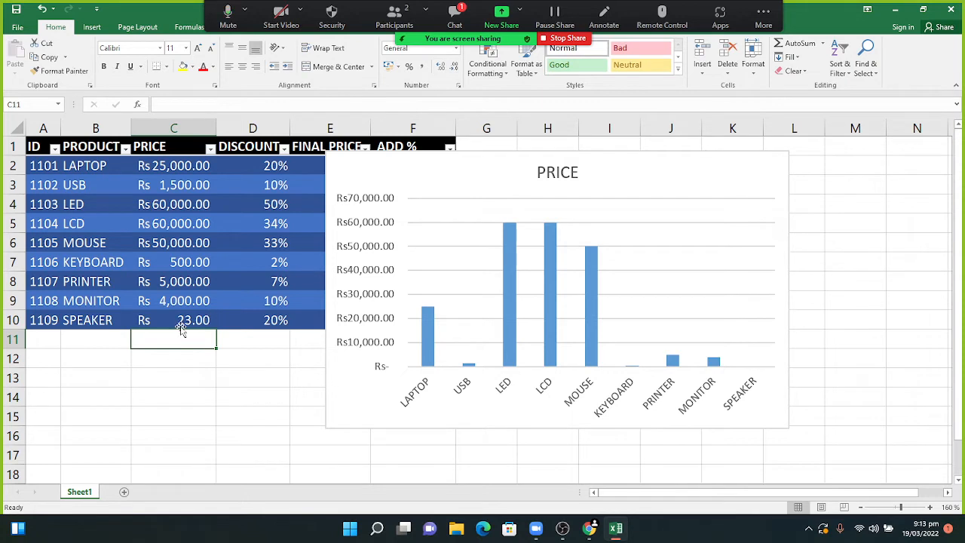
- Open Book1's File Info page showing its read-only and password status
left_click(459, 15)
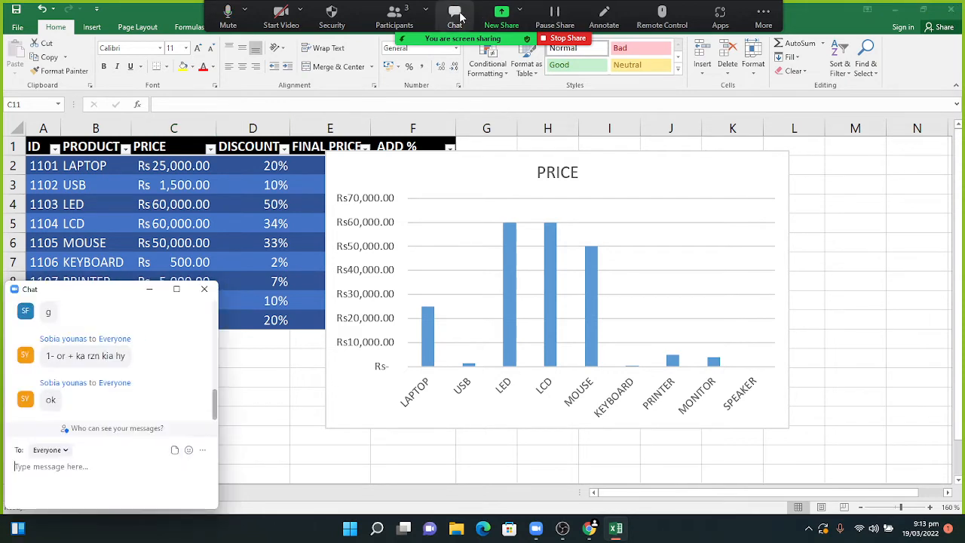
left_click(150, 290)
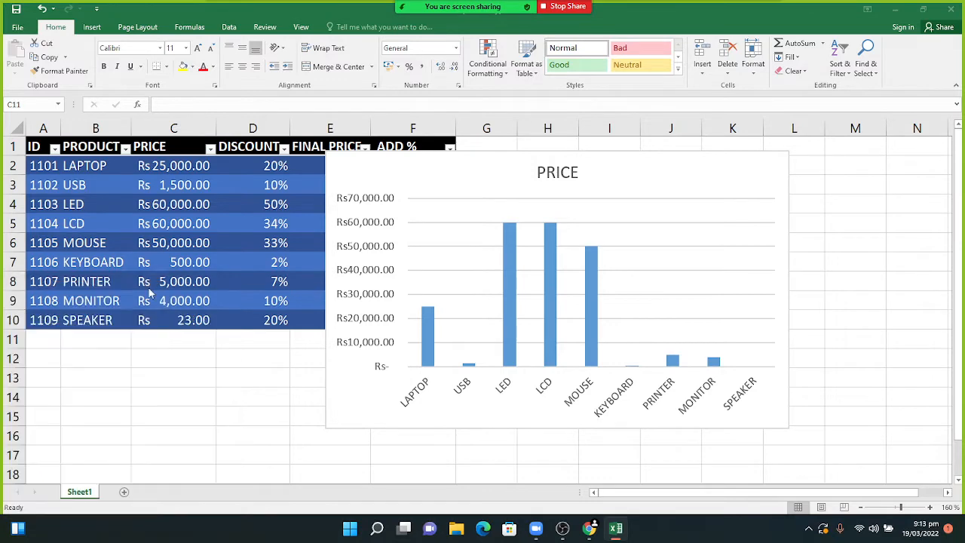
left_click(20, 27)
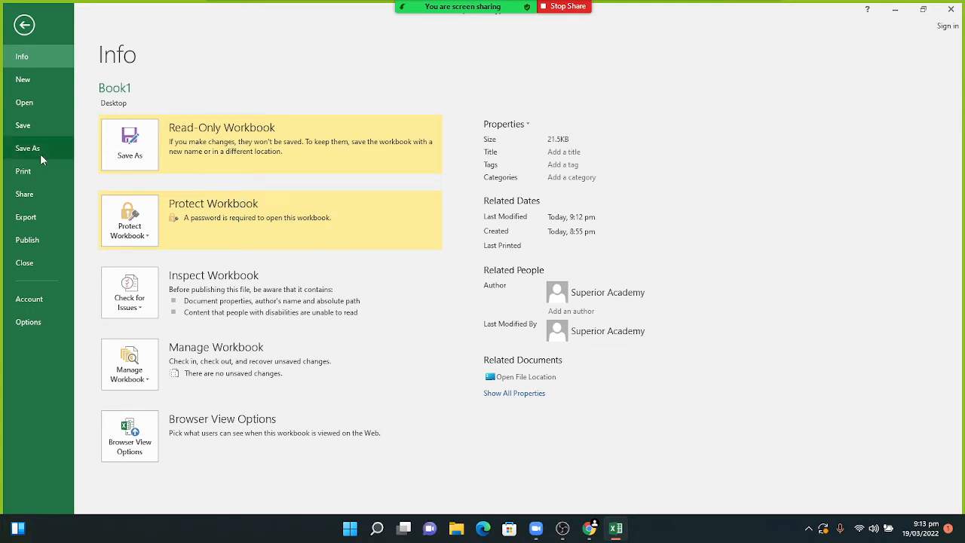
- Try saving the read-only Book1 with Ctrl+S and acknowledge the read-only warning
left_click(23, 29)
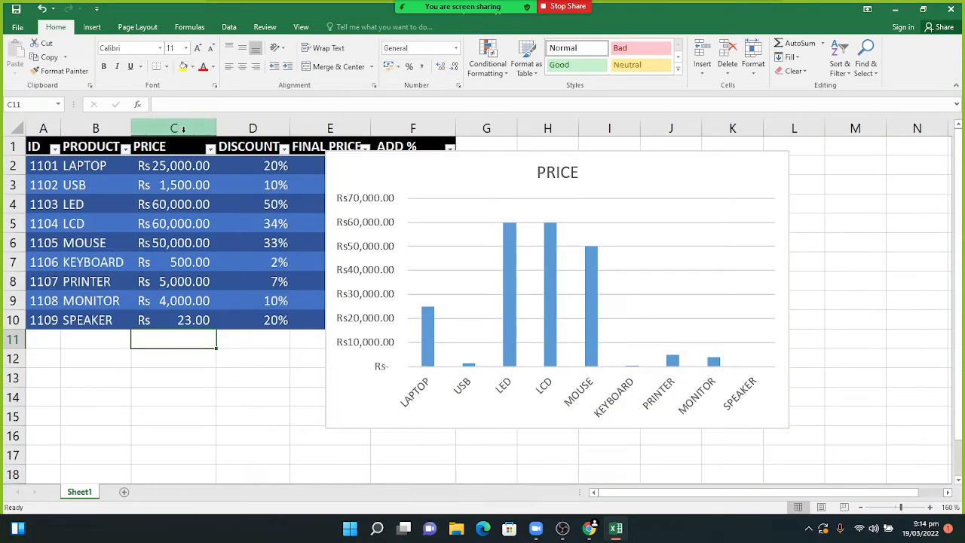
key("ctrl+s")
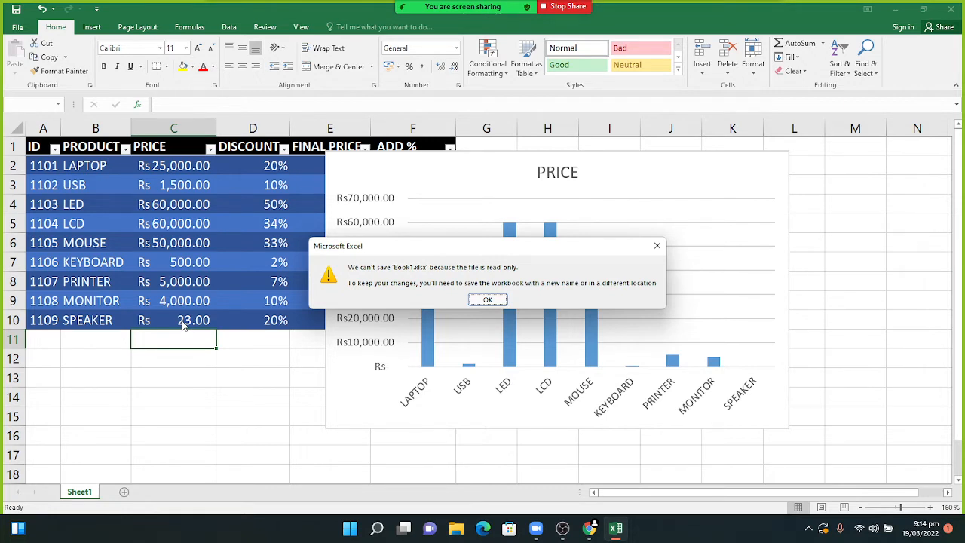
left_click(487, 299)
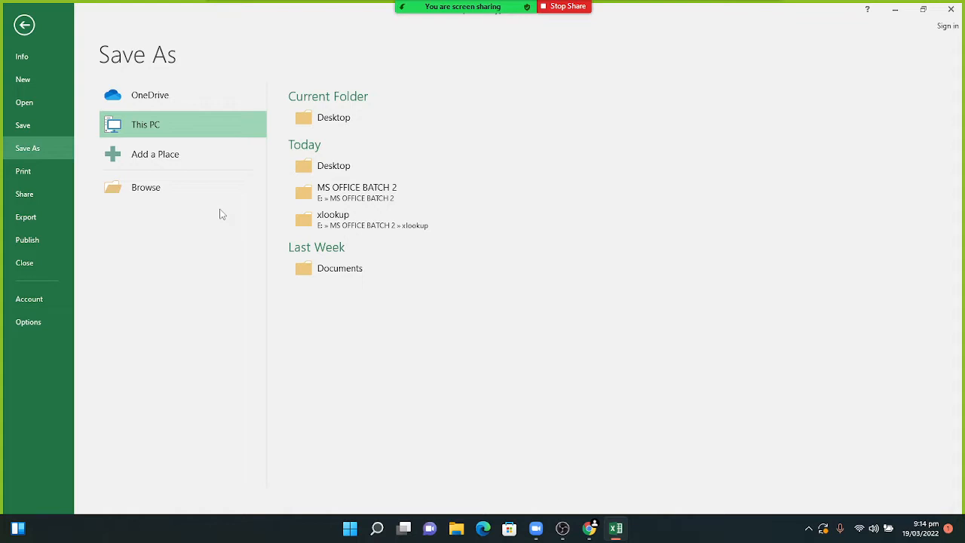
- Leave Save As back to the product sheet and close Book1 to reach the save-changes prompt
left_click(24, 28)
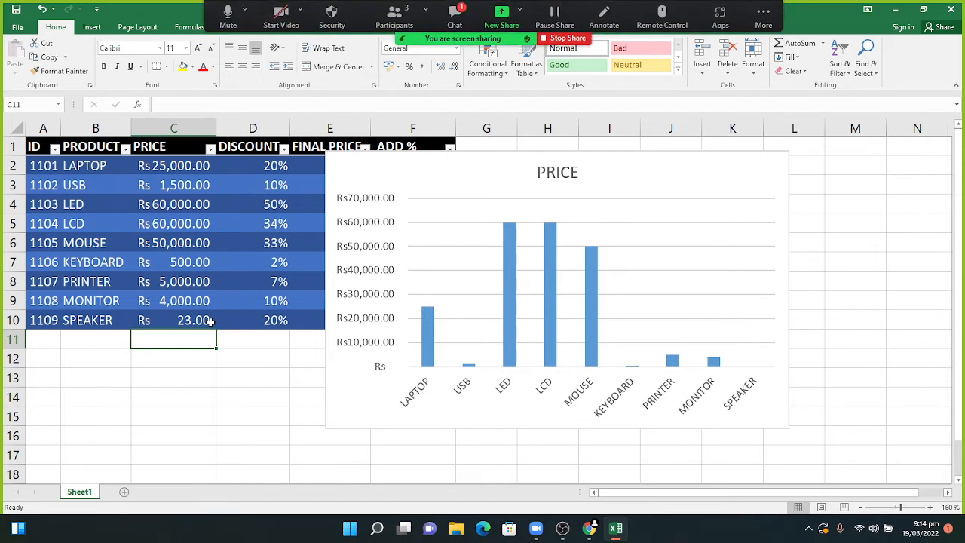
left_click(457, 12)
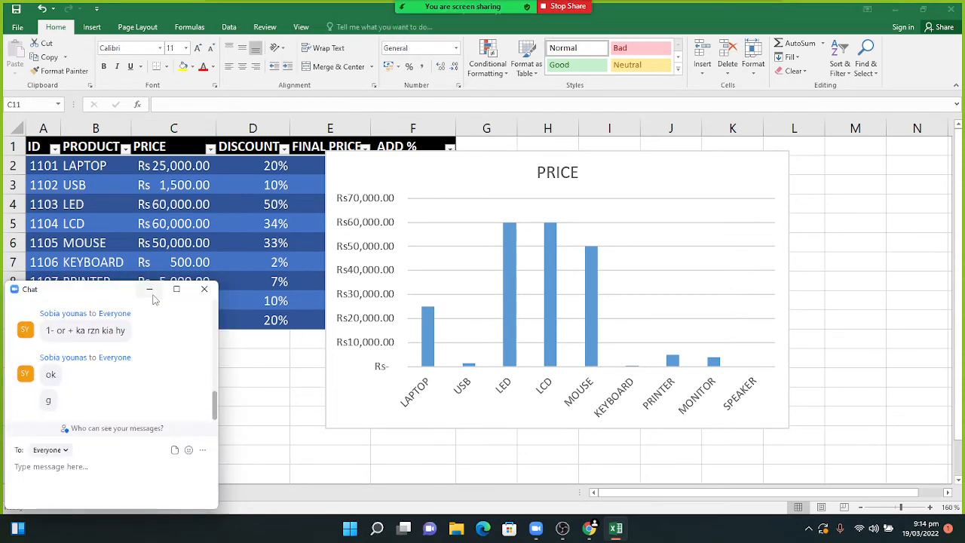
left_click(150, 293)
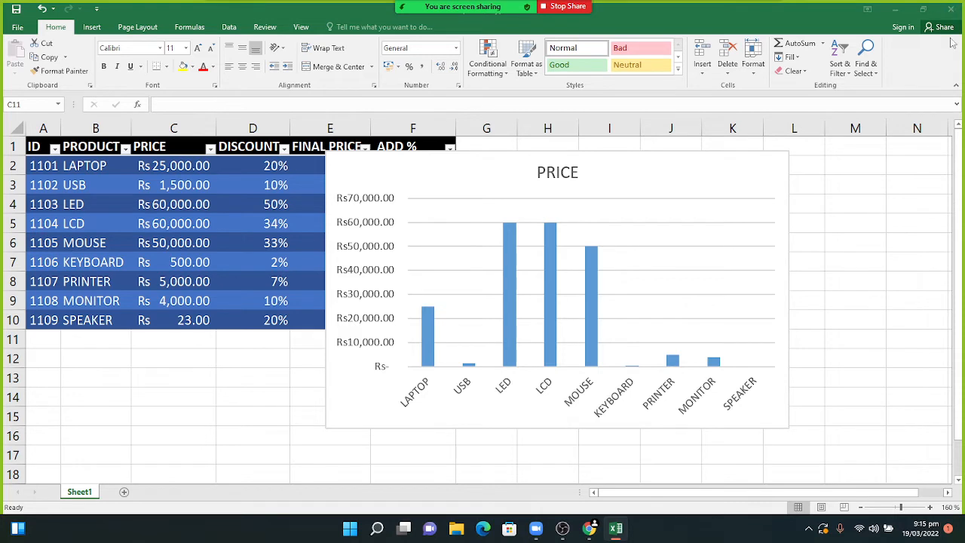
left_click(948, 9)
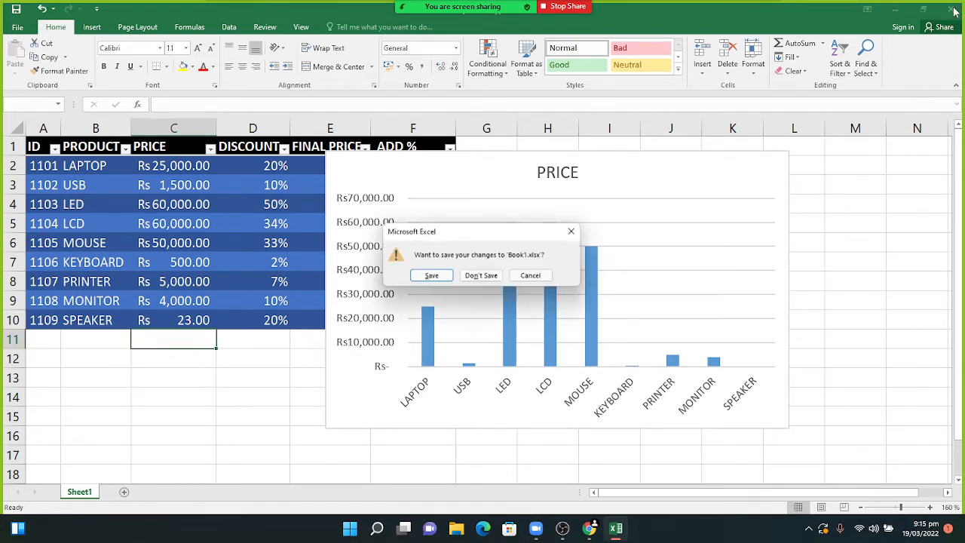
- Close Book1 without saving the price change and relaunch Excel from Windows search
left_click(477, 278)
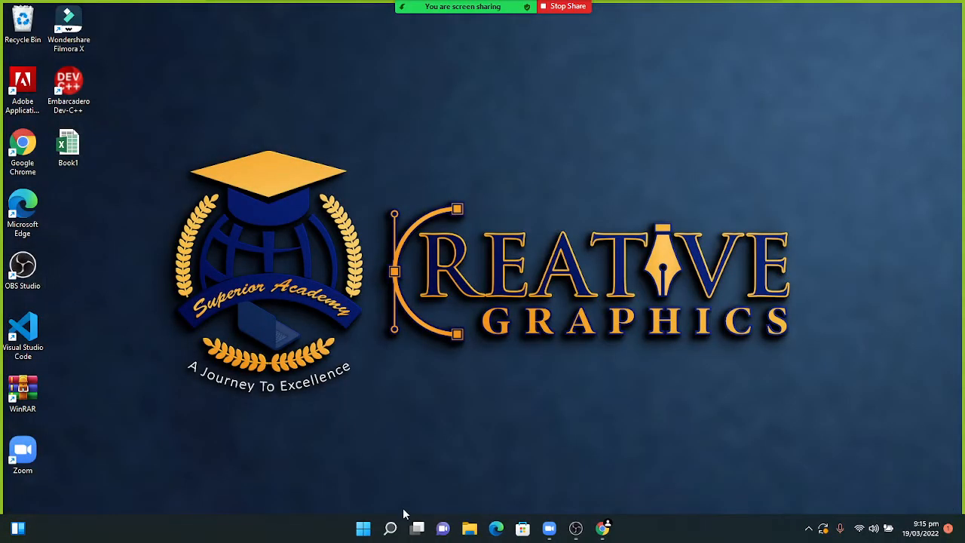
left_click(391, 528)
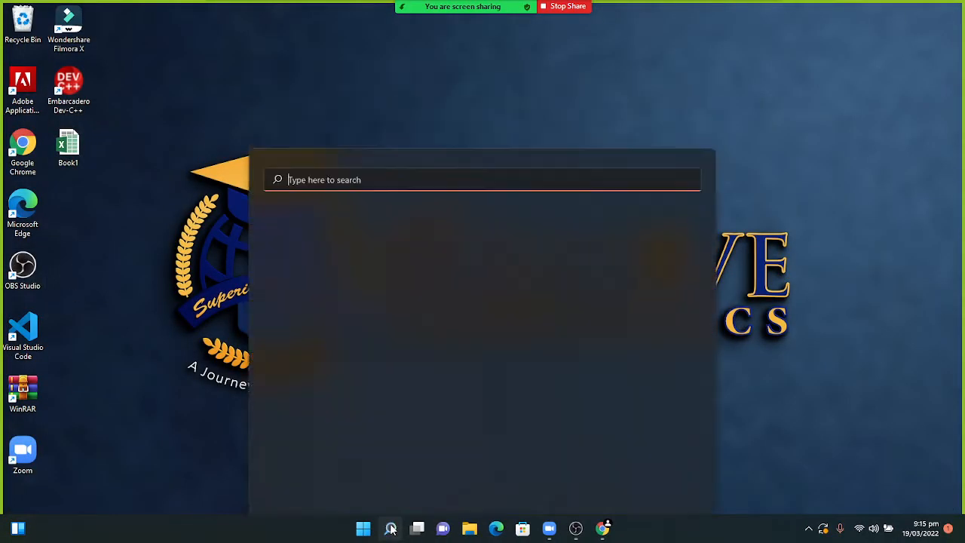
left_click(391, 528)
left_click(390, 527)
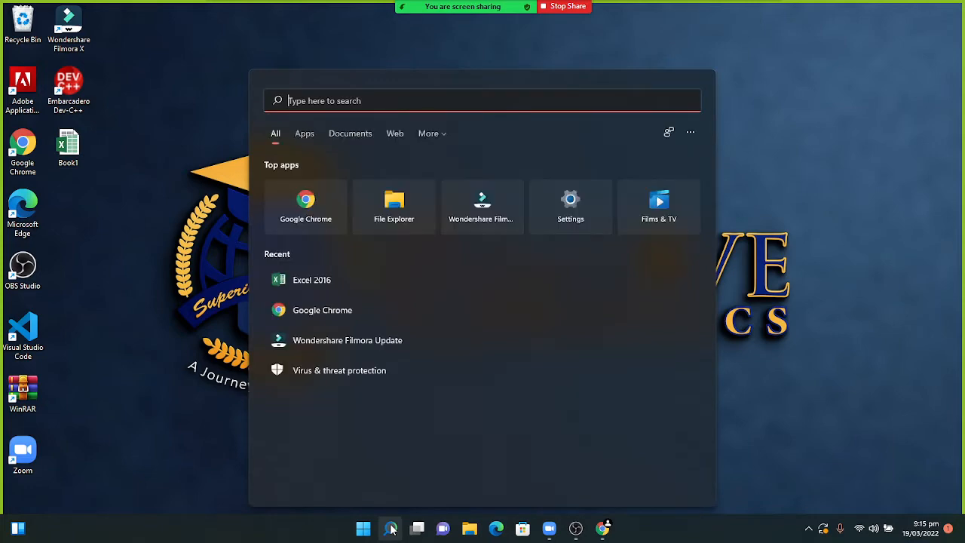
left_click(358, 279)
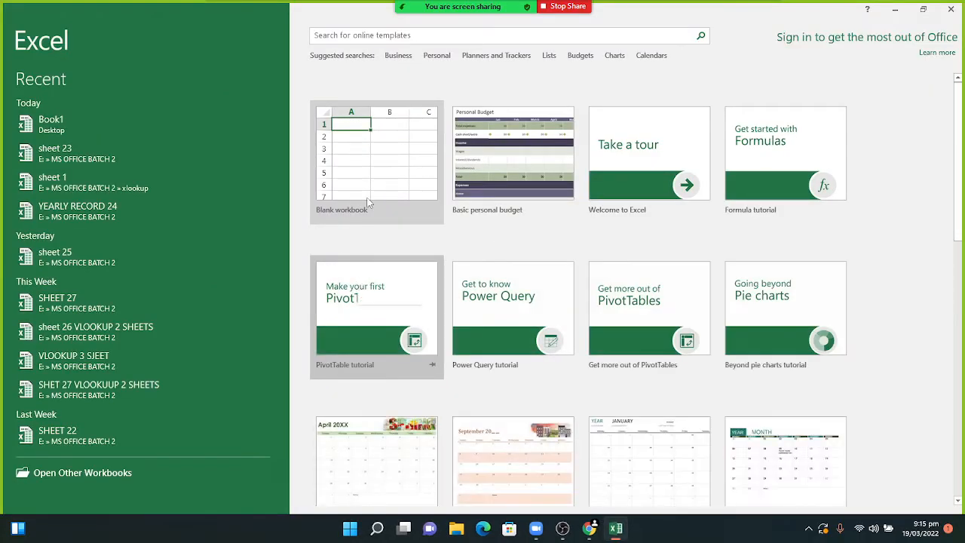
- Start a blank workbook, then open the recent workbook sheet 25
left_click(376, 154)
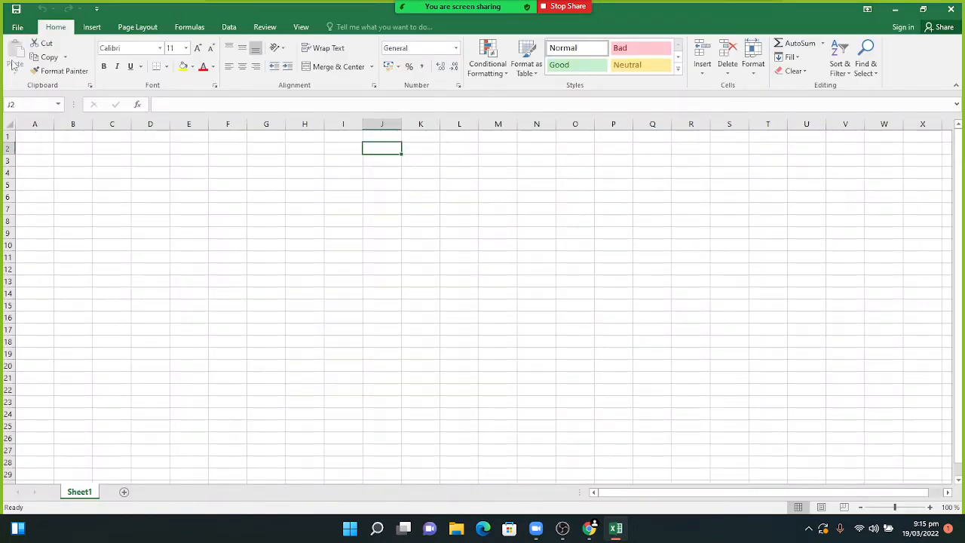
left_click(18, 28)
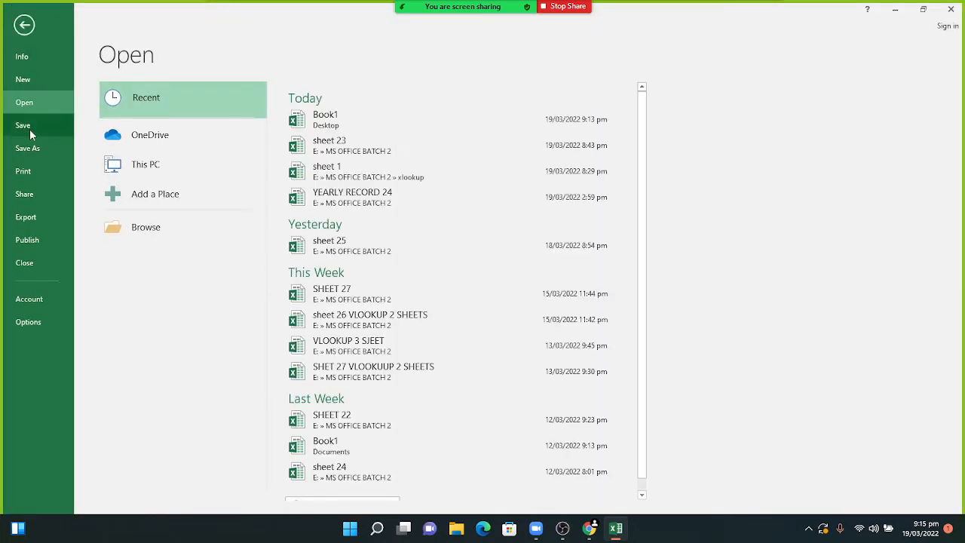
left_click(361, 247)
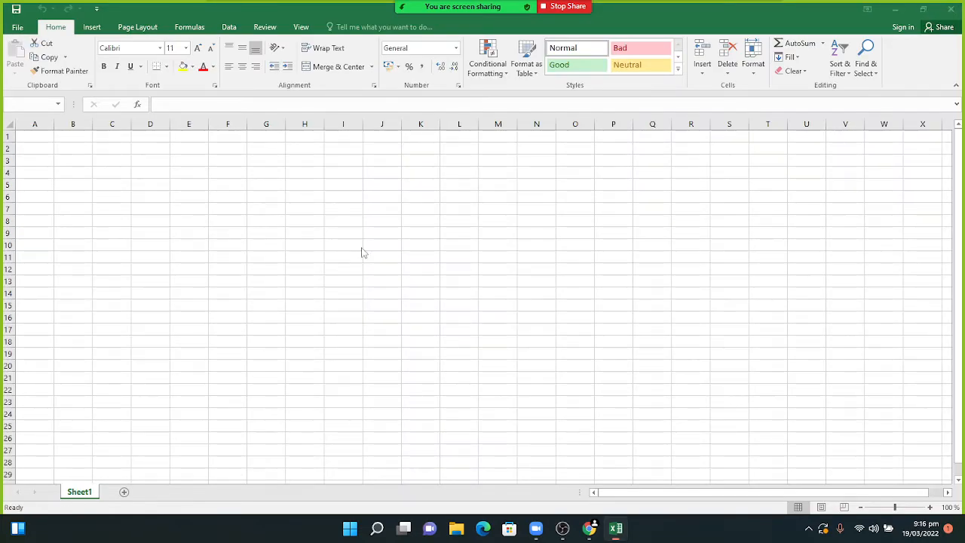
- Select A1:C16 and scroll through the sheet 25 sales table
left_click_drag(46, 162, 71, 165)
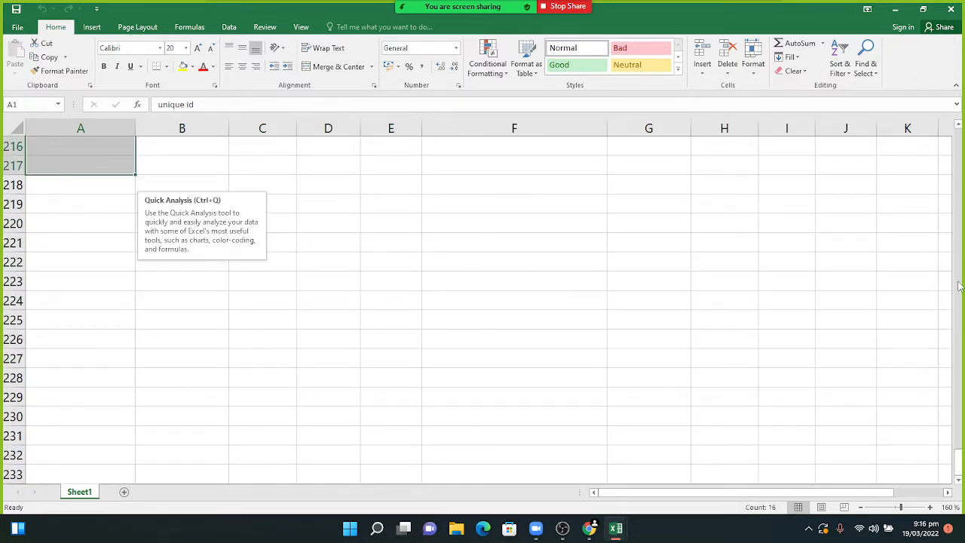
left_click(960, 238)
left_click(960, 279)
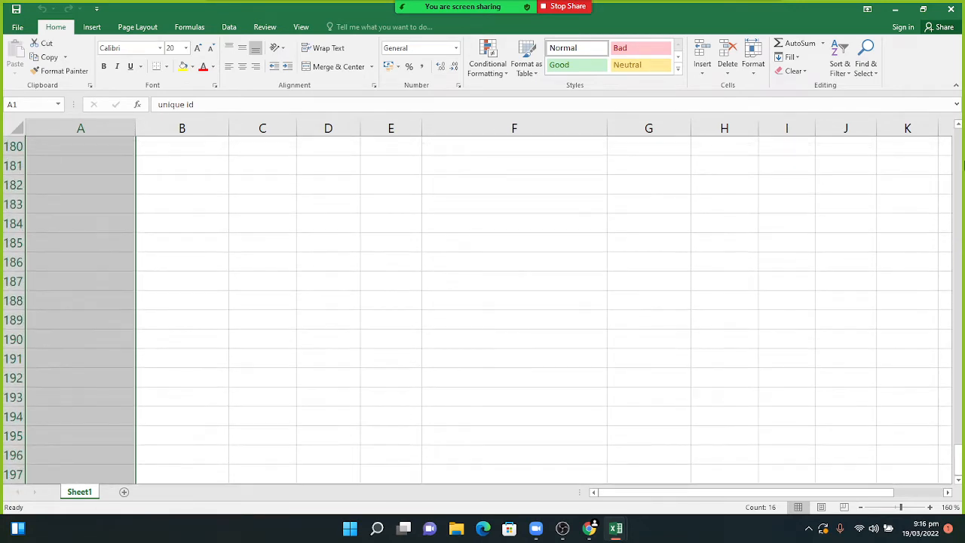
left_click(960, 132)
left_click_drag(959, 125, 958, 125)
left_click_drag(959, 426, 962, 132)
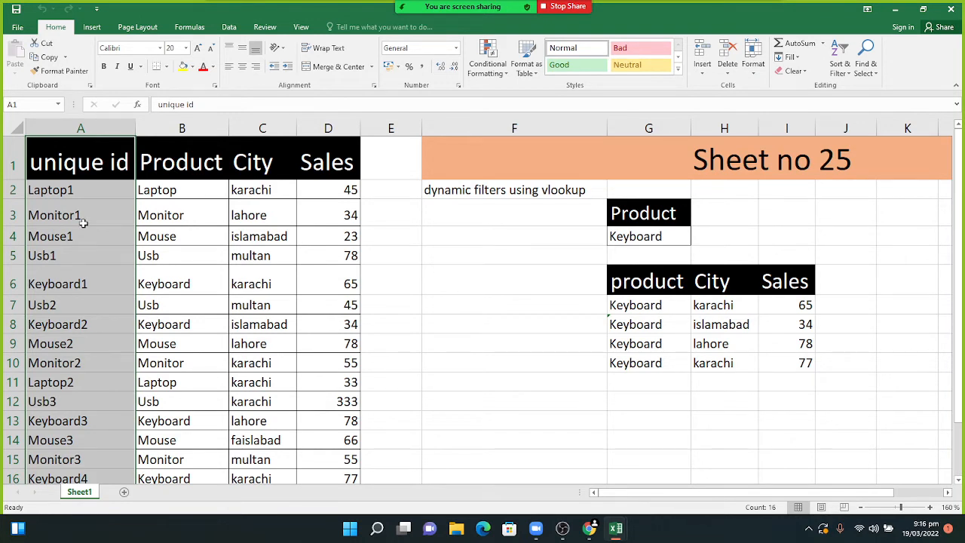
- Hide the meeting chat panel, then select all cells and clear the selection
left_click(455, 15)
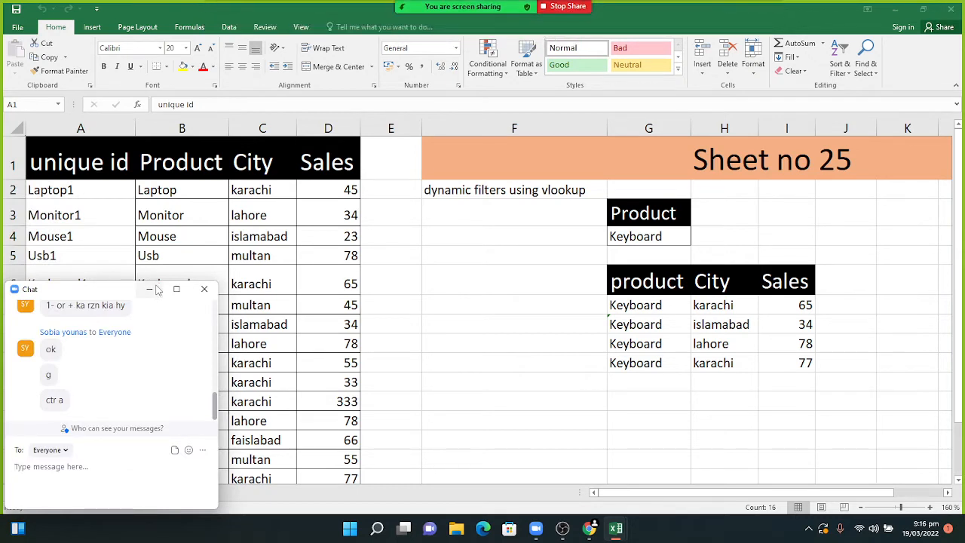
left_click(153, 289)
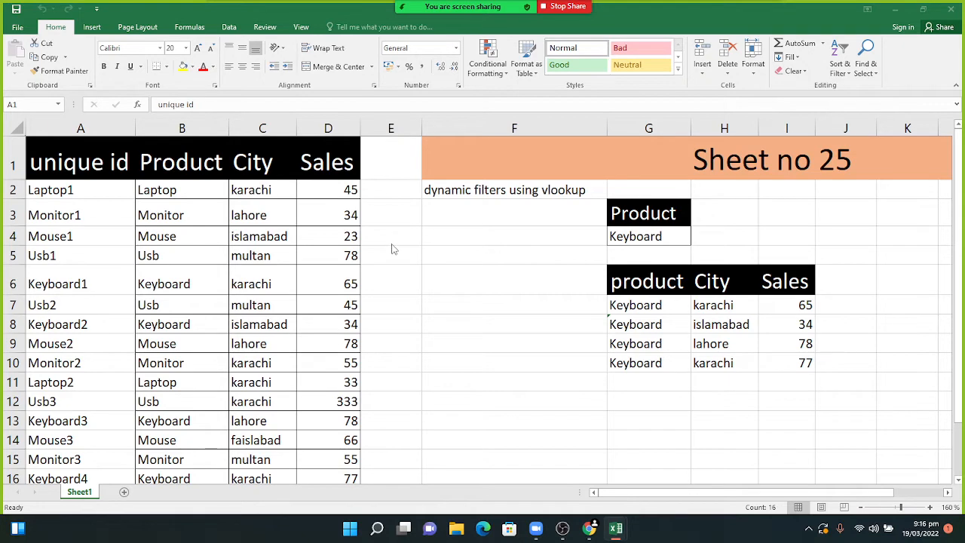
key("ctrl+a")
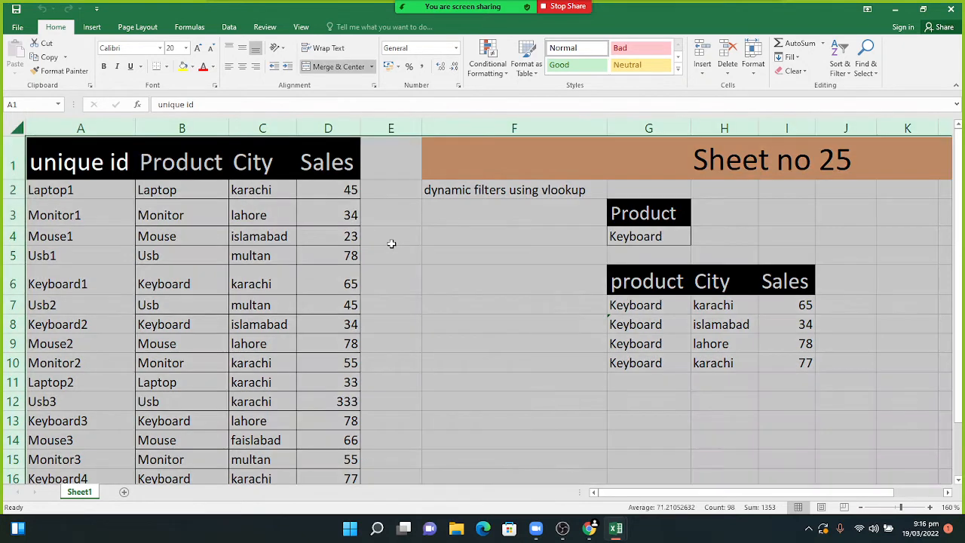
left_click(403, 240)
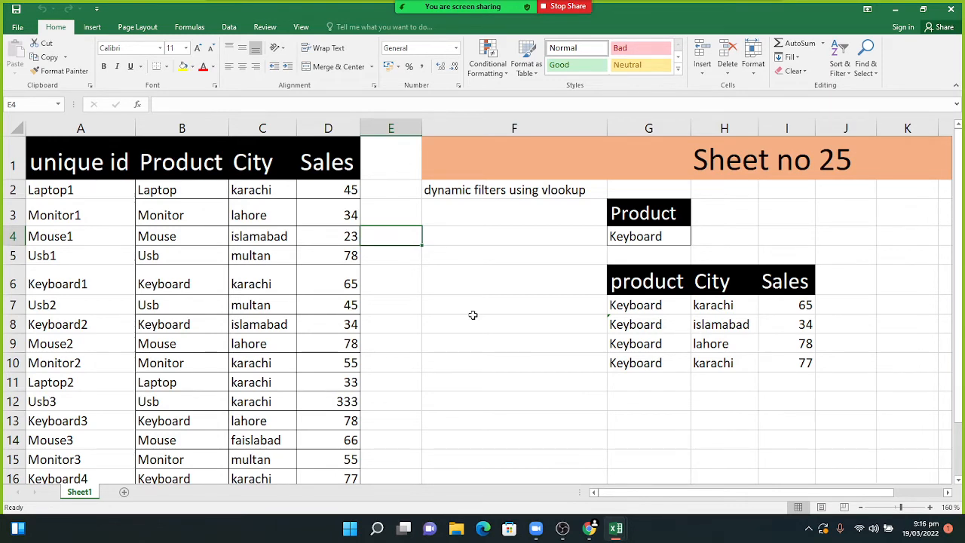
left_click_drag(956, 217, 960, 140)
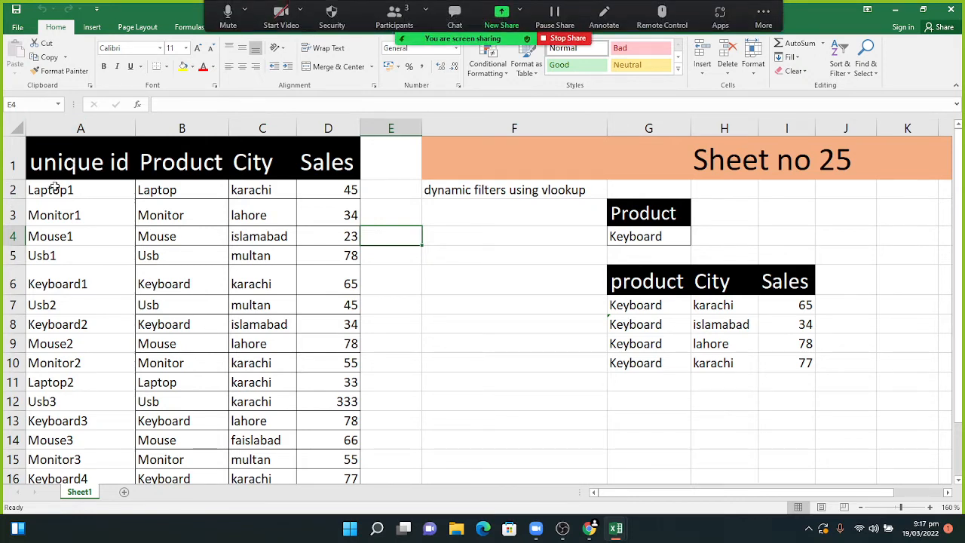
- From A1, use Go To (F5) with reference D16 to select the sales table A1:D16
left_click(55, 161)
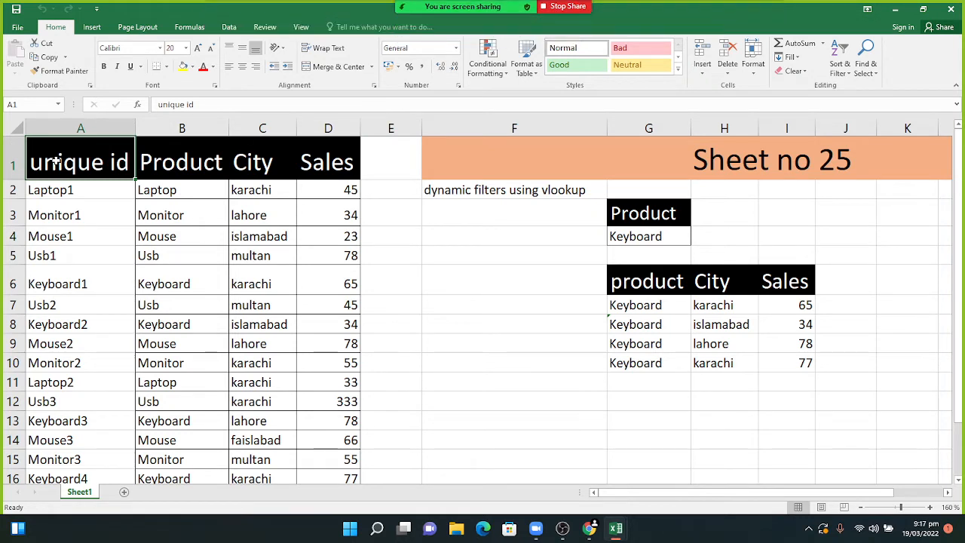
key("F5")
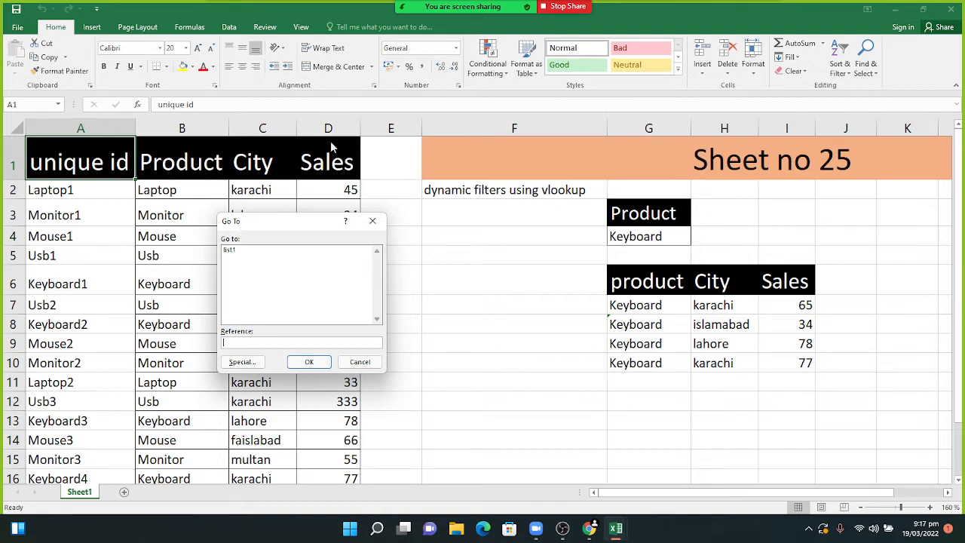
type("D")
type("16")
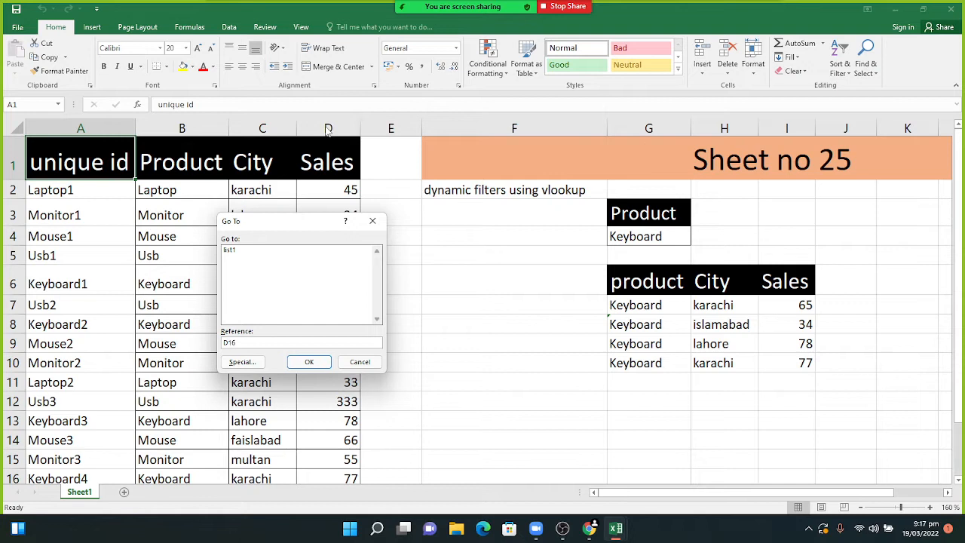
left_click(309, 361)
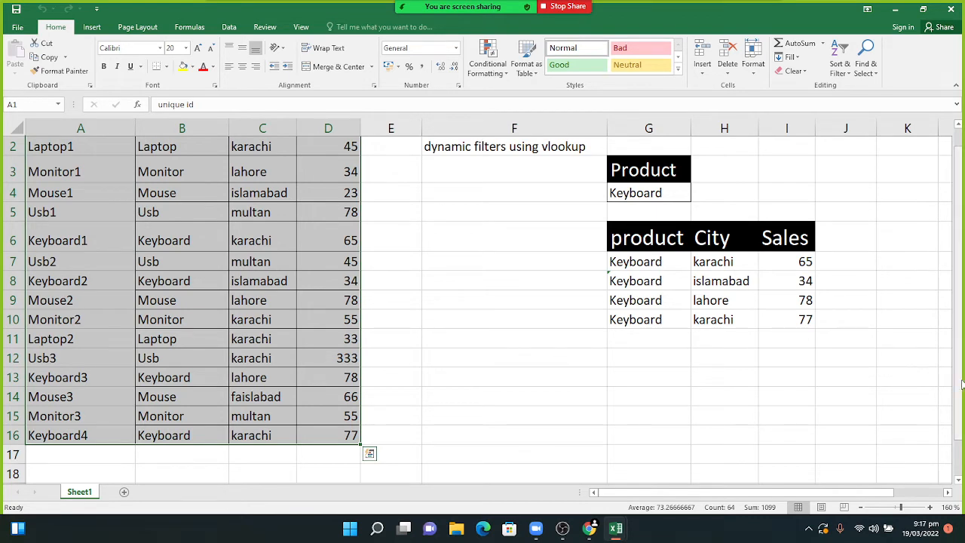
left_click_drag(962, 385, 962, 325)
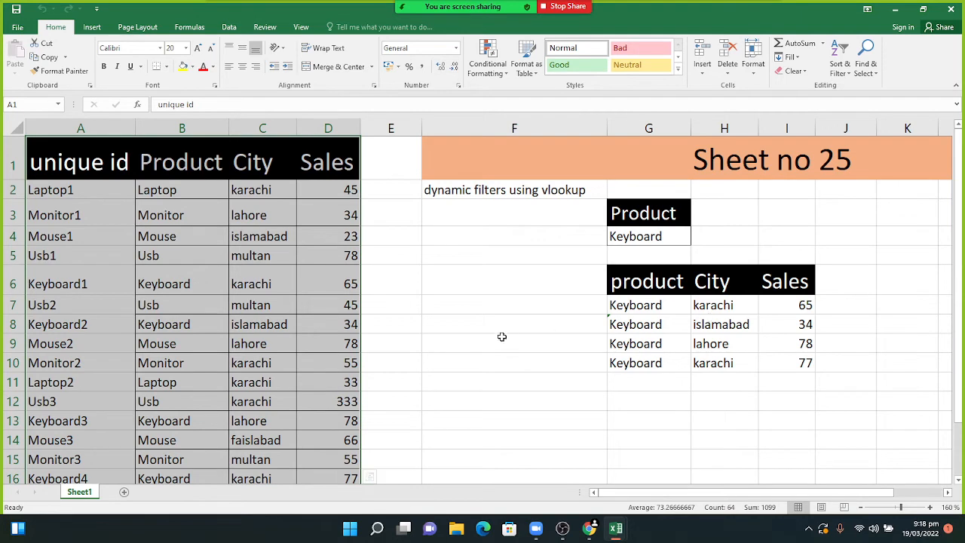
left_click(447, 320)
left_click(65, 167)
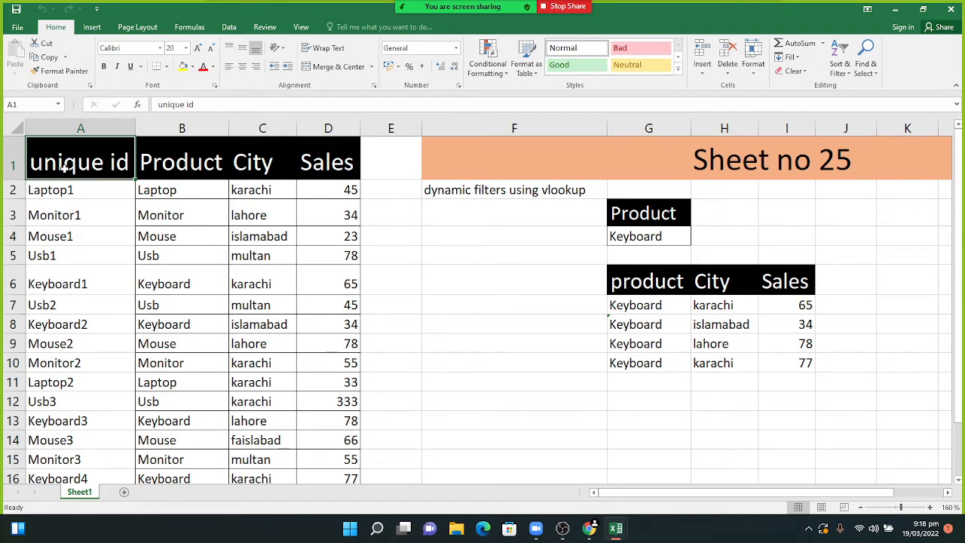
key("F5")
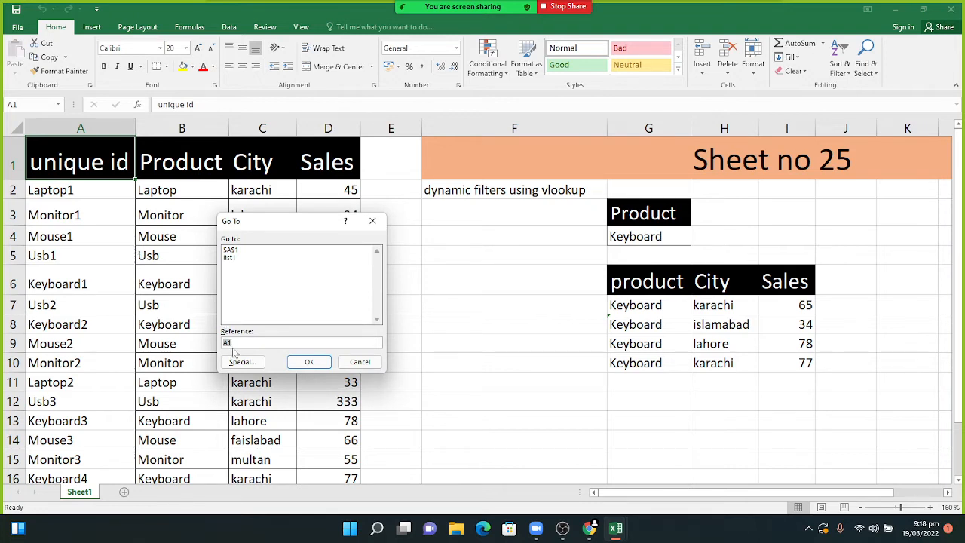
key("BackSpace")
type("J20")
left_click(312, 362)
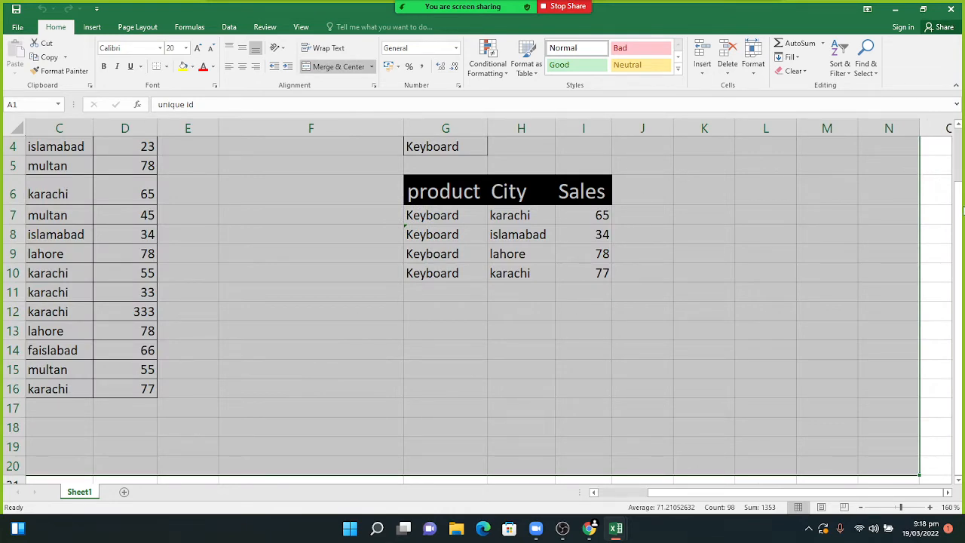
left_click_drag(958, 206, 958, 152)
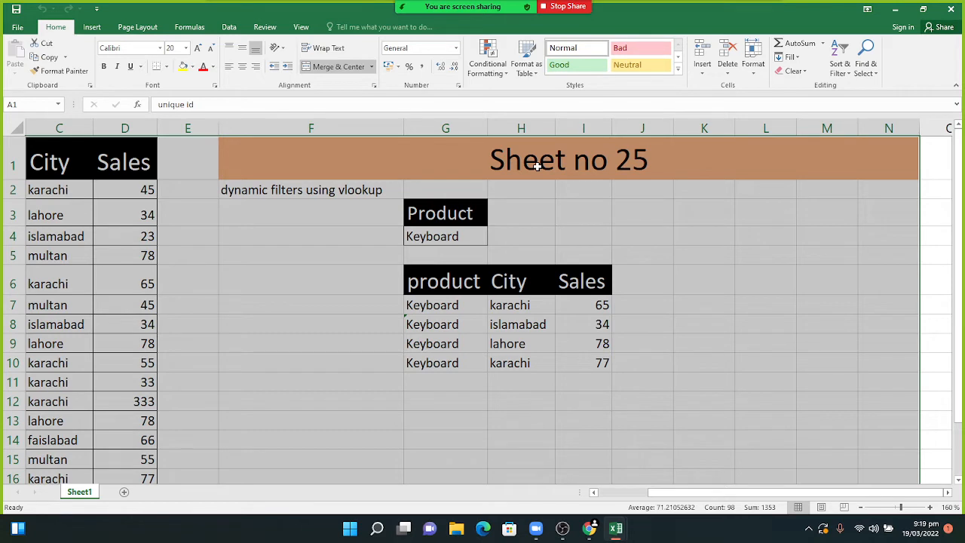
left_click(586, 230)
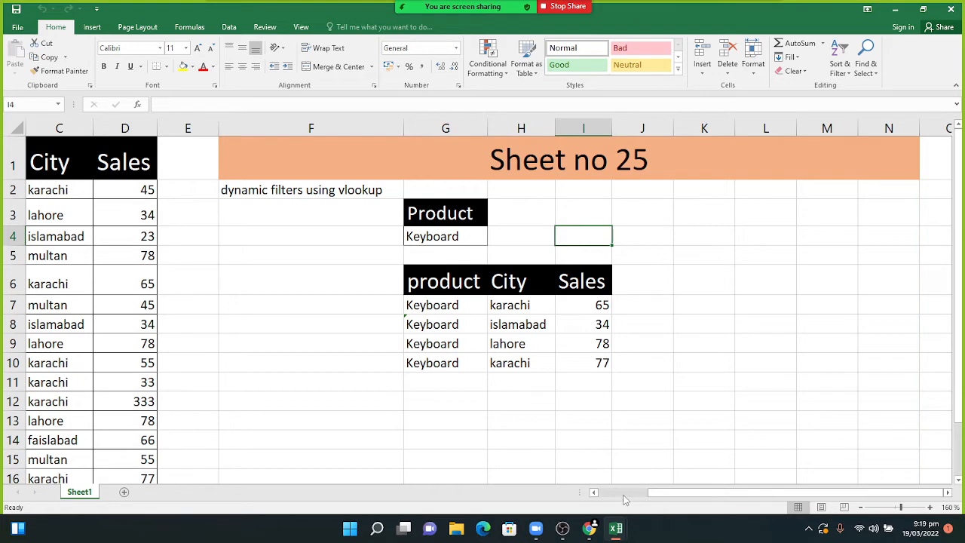
left_click(594, 491)
left_click(594, 492)
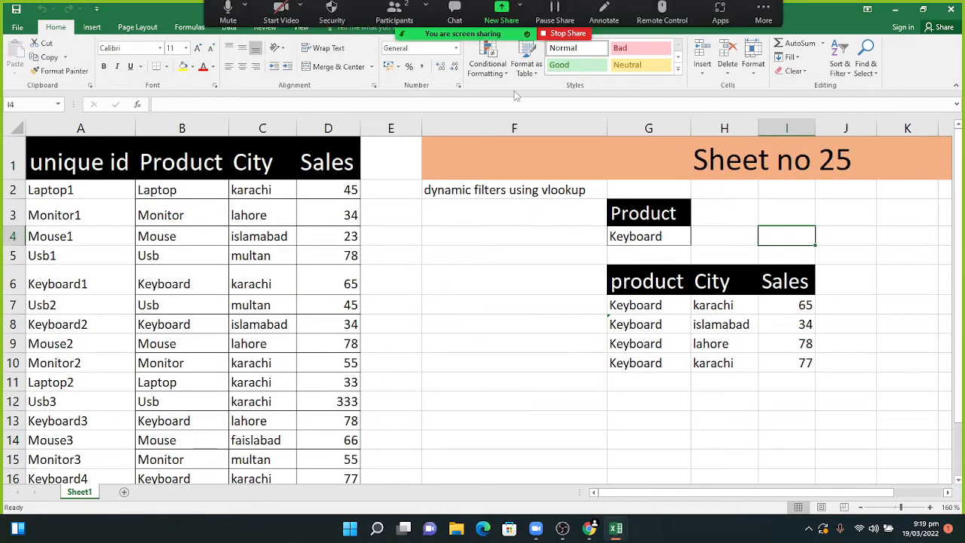
left_click(55, 163)
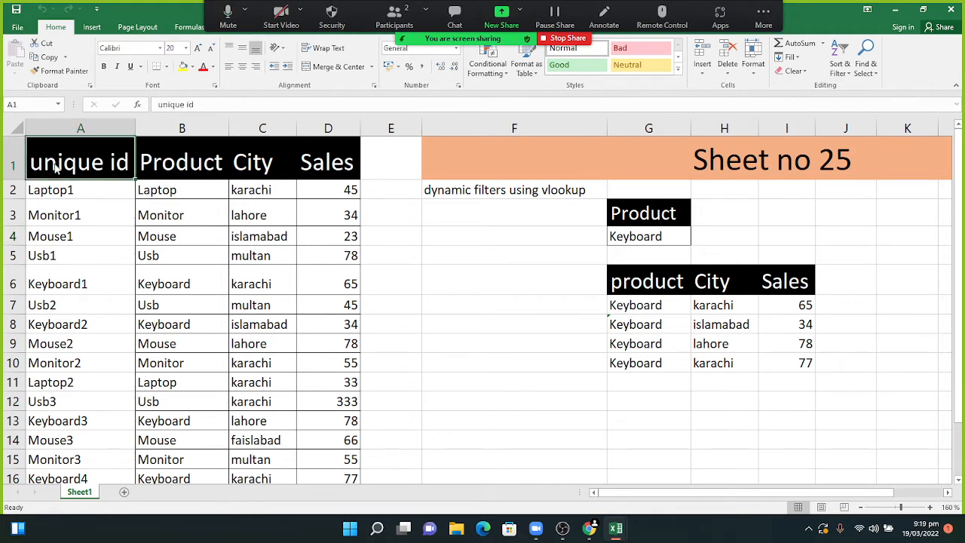
key("ctrl+g")
key("BackSpace")
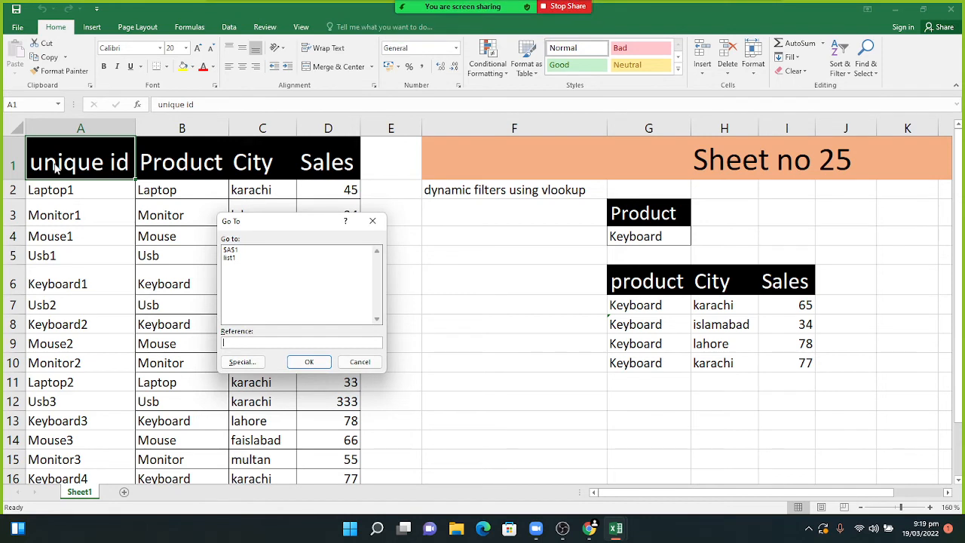
type("D17")
left_click(300, 360, "shift")
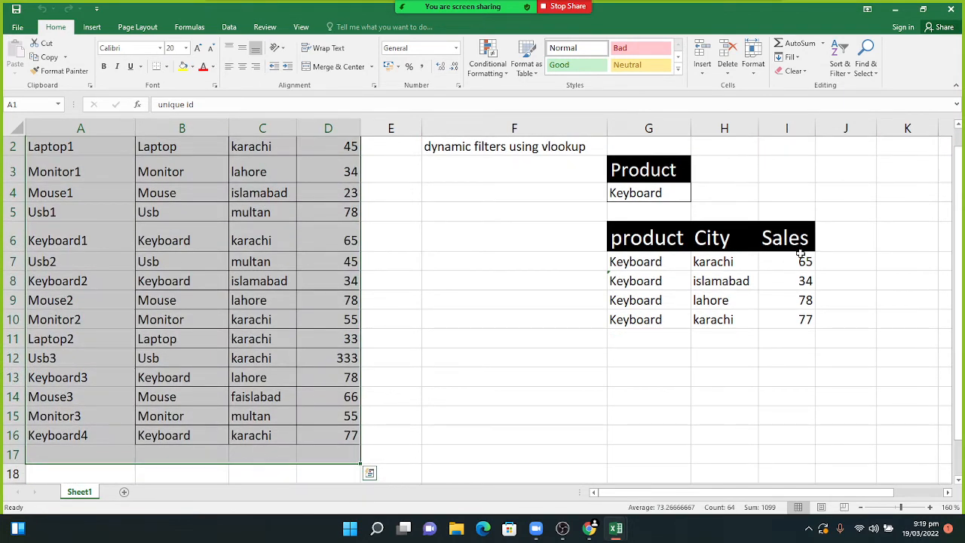
left_click_drag(959, 202, 958, 190)
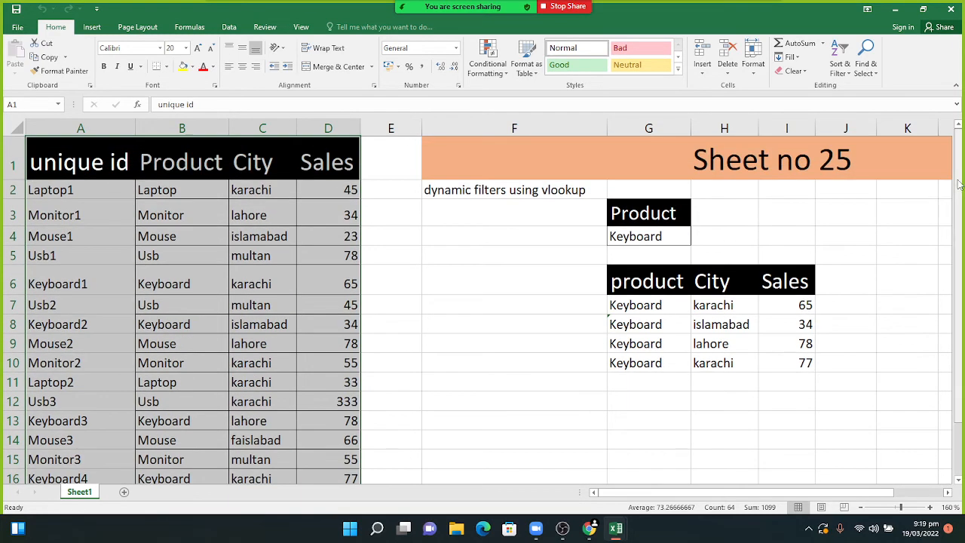
left_click(405, 358)
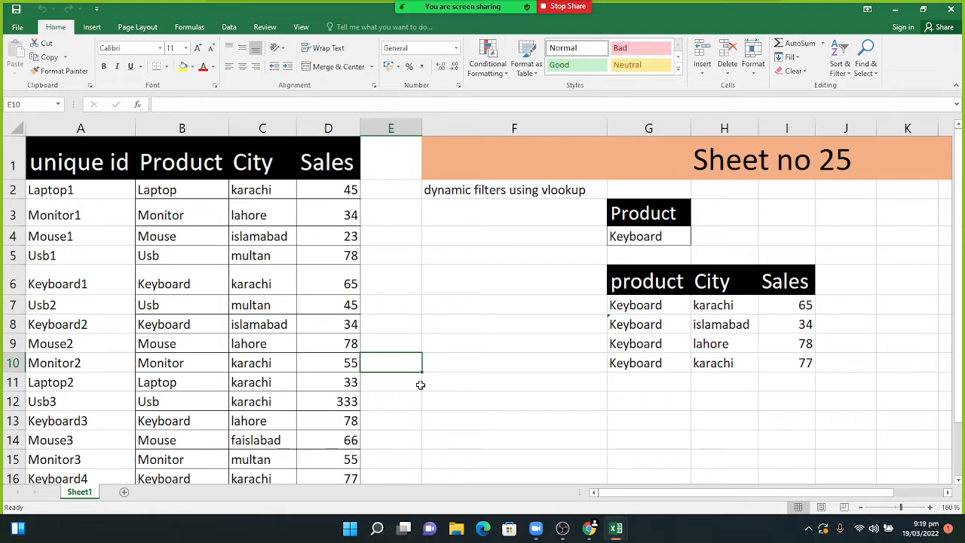
- Create a new blank workbook with Ctrl+N, then hide the meeting chat
key("ctrl+n")
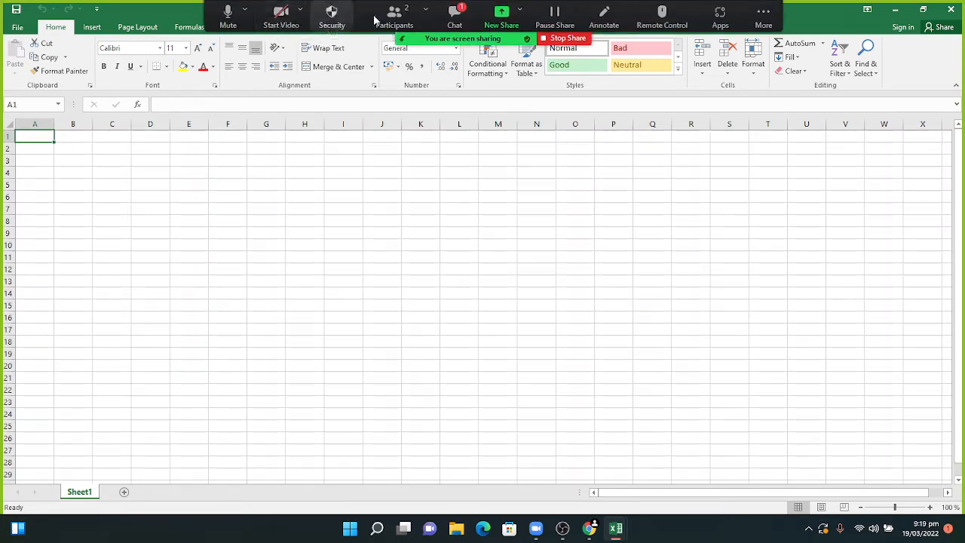
left_click(454, 23)
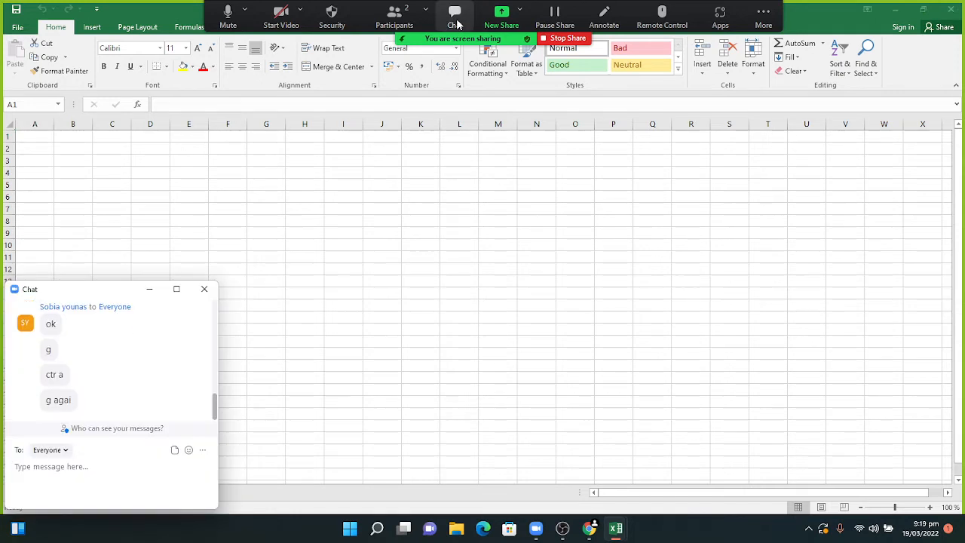
left_click(150, 290)
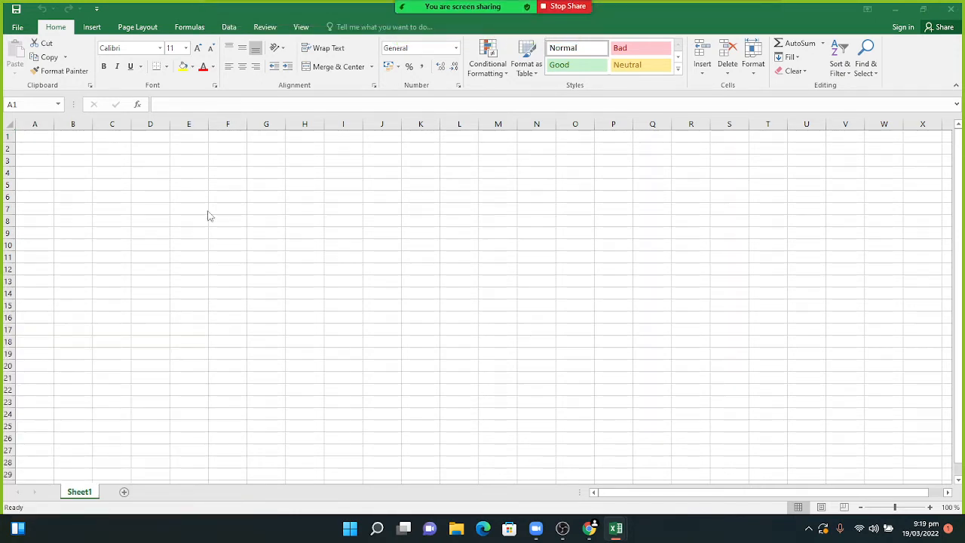
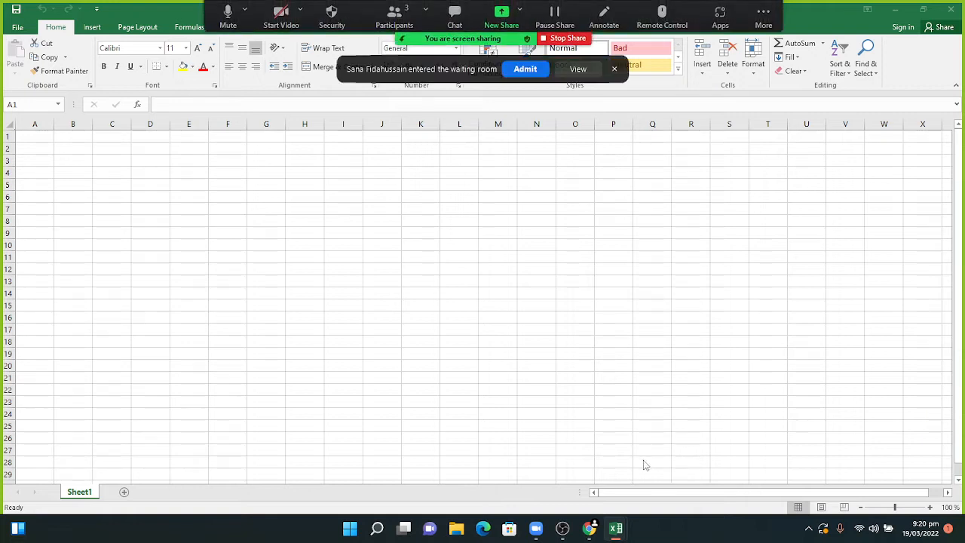
- Admit the waiting participant into the meeting and check the meeting chat
left_click(525, 69)
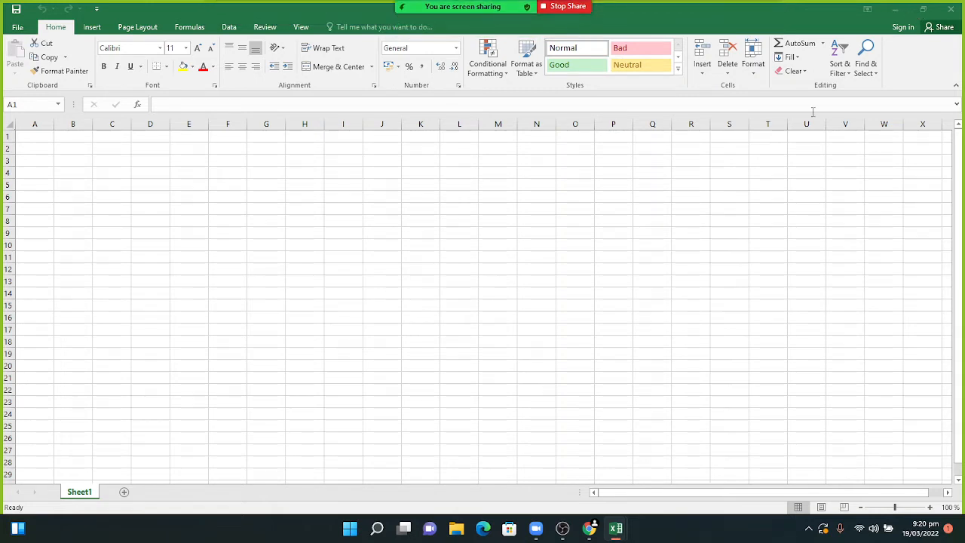
mouse_move(564, 535)
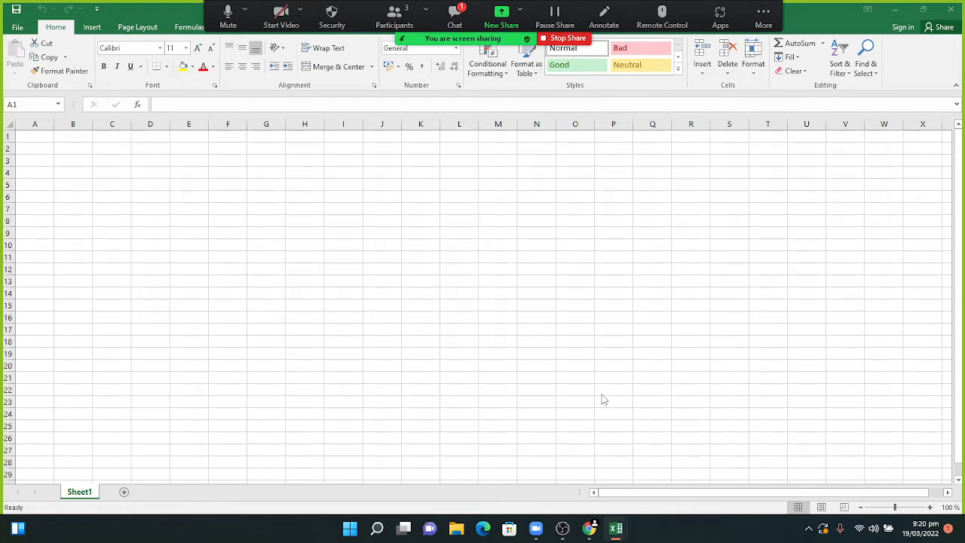
left_click(454, 11)
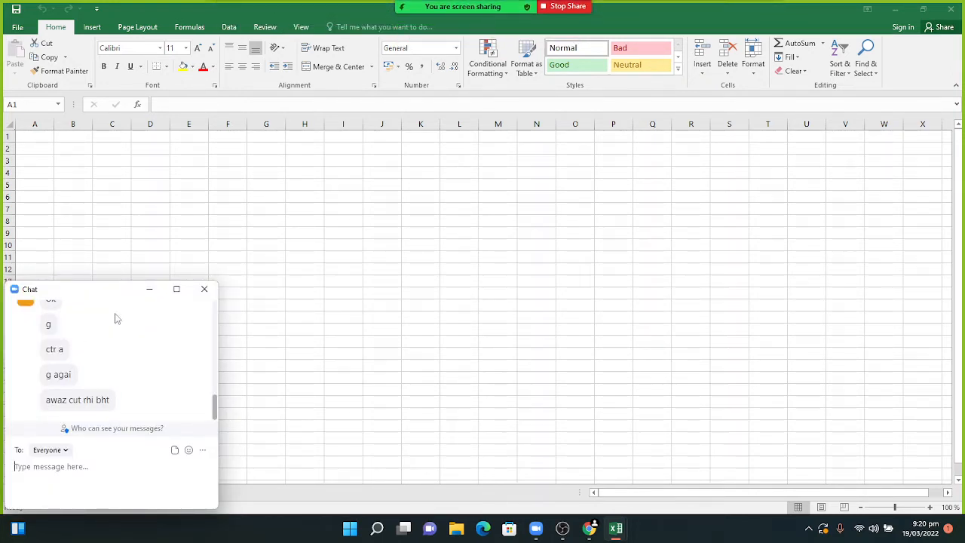
left_click(150, 291)
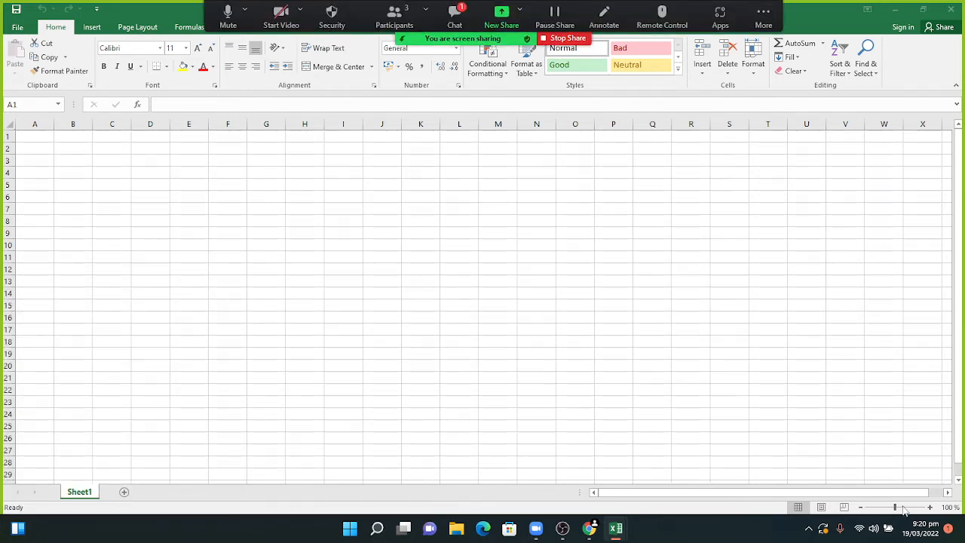
- Glance at the chat again, then zoom the empty Sheet1 from 100% to about 190%
left_click(904, 509)
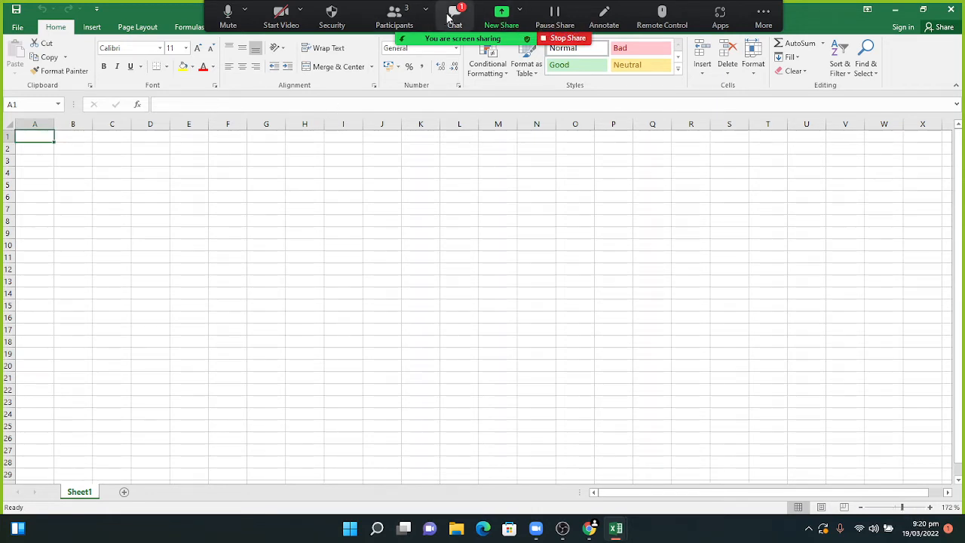
left_click(455, 15)
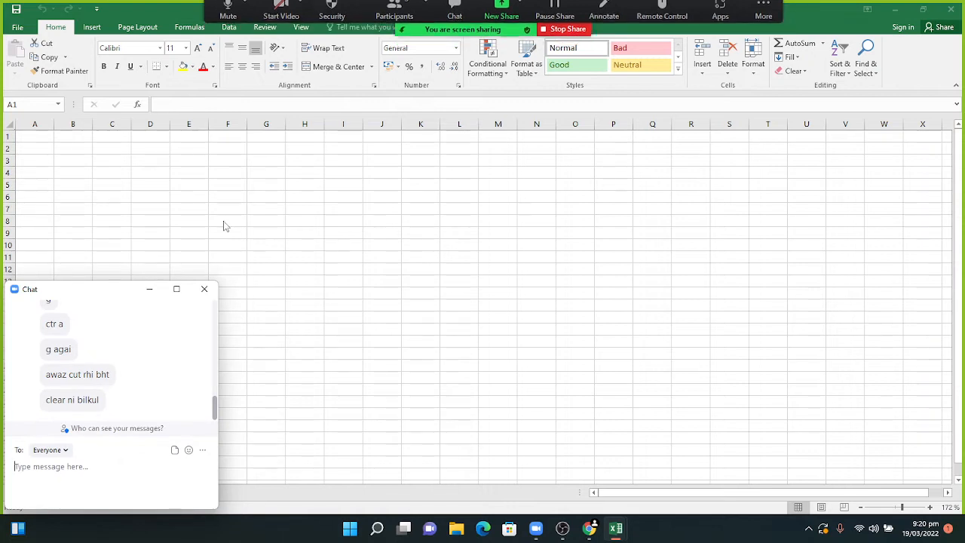
left_click(150, 291)
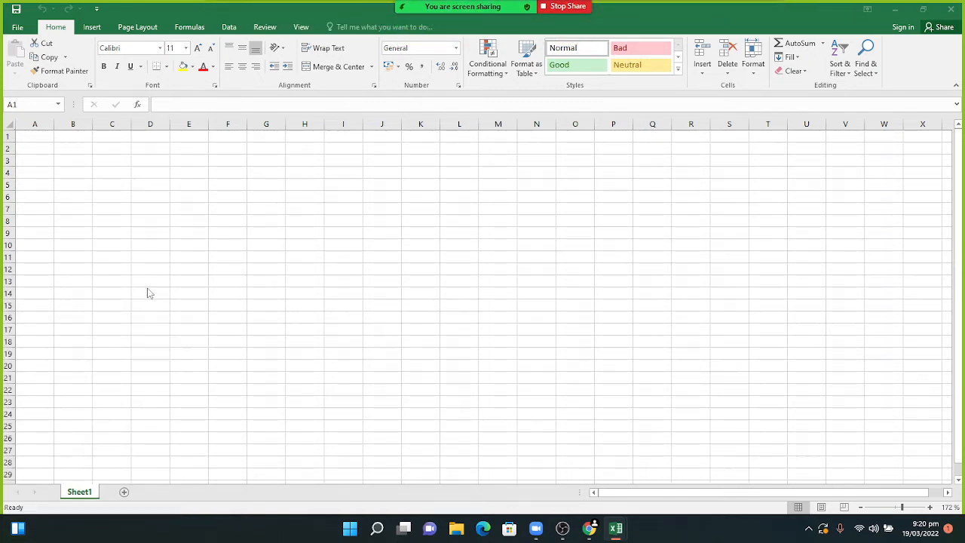
left_click(903, 507)
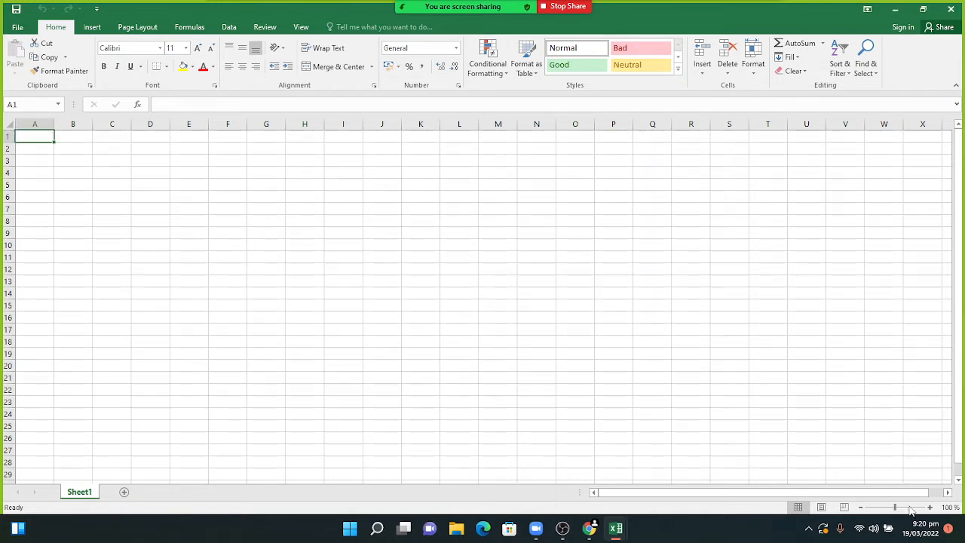
left_click(905, 508)
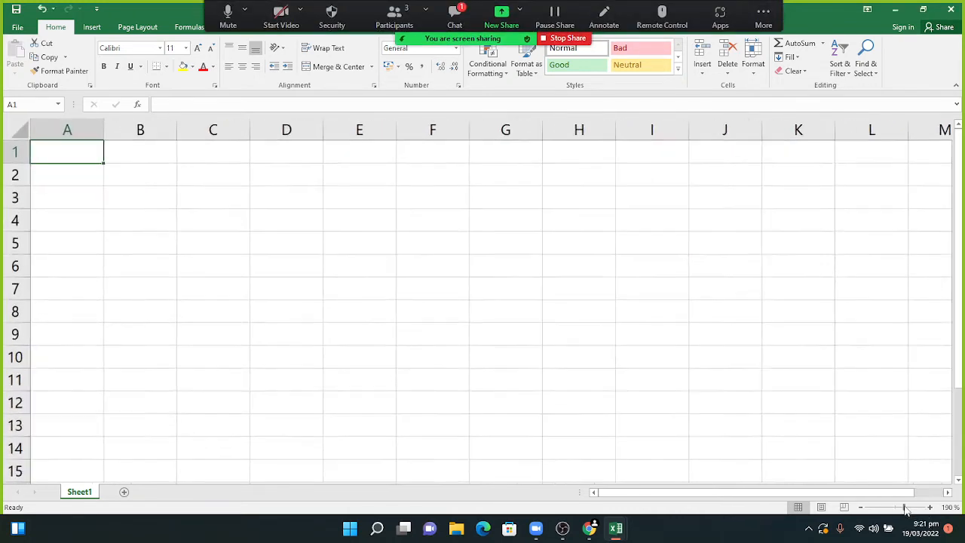
- Enter the test entries DFD in A1 and FSDF in A2
left_click(452, 15)
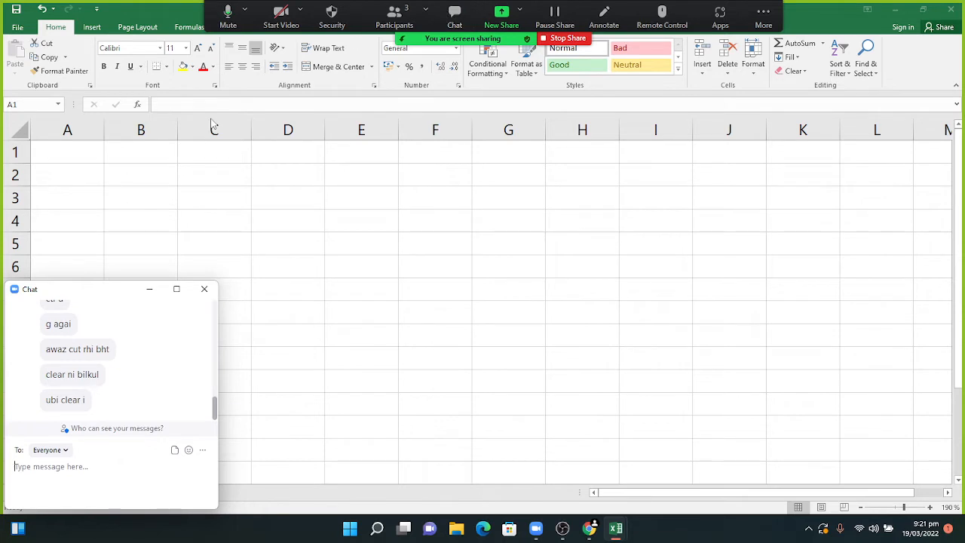
left_click(147, 289)
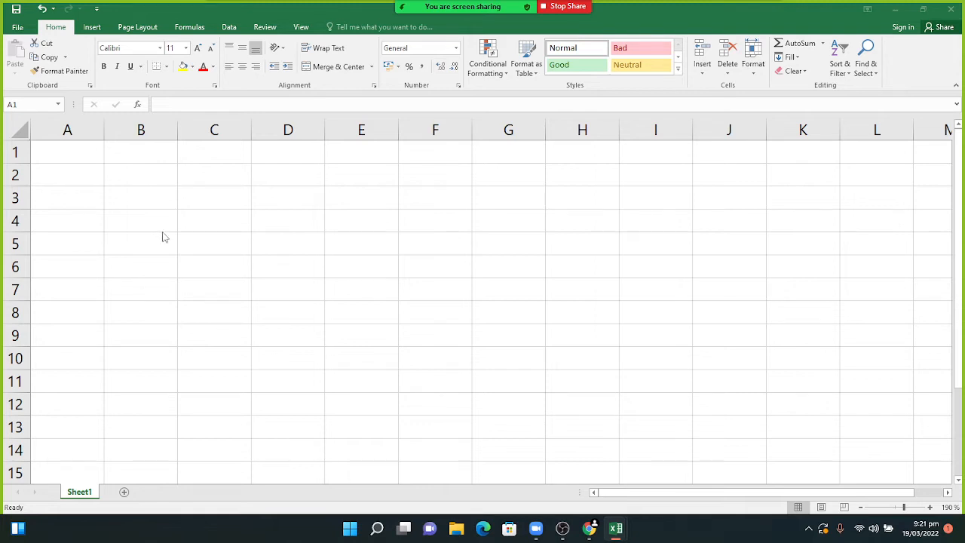
type("DFD")
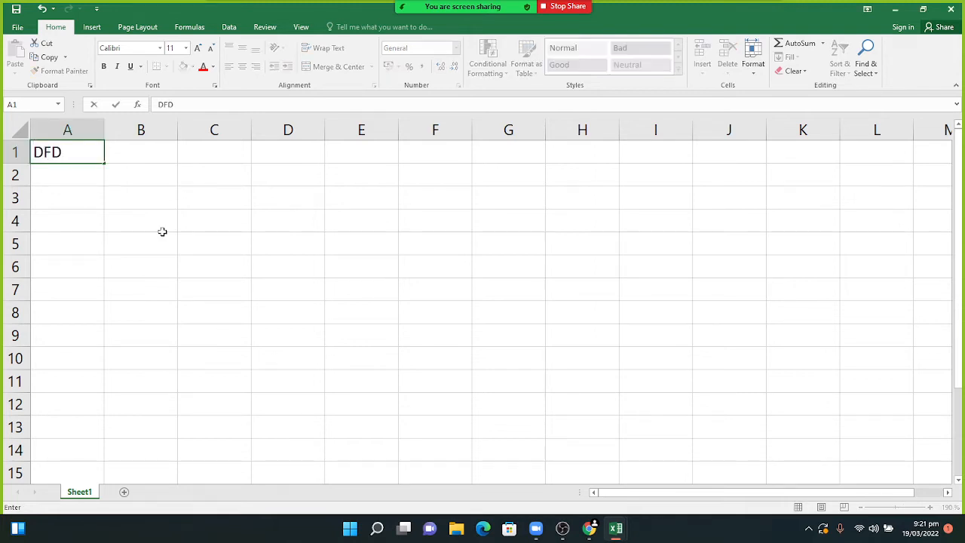
key("Return")
type("FSDF")
key("Return")
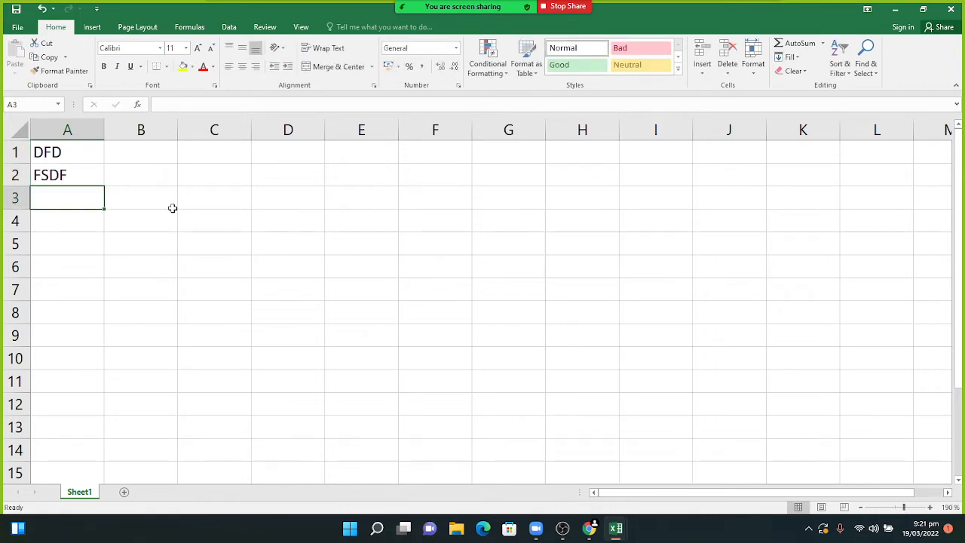
- Delete both test entries from A1 and A2, then select every cell of the sheet
left_click(93, 162)
key("BackSpace")
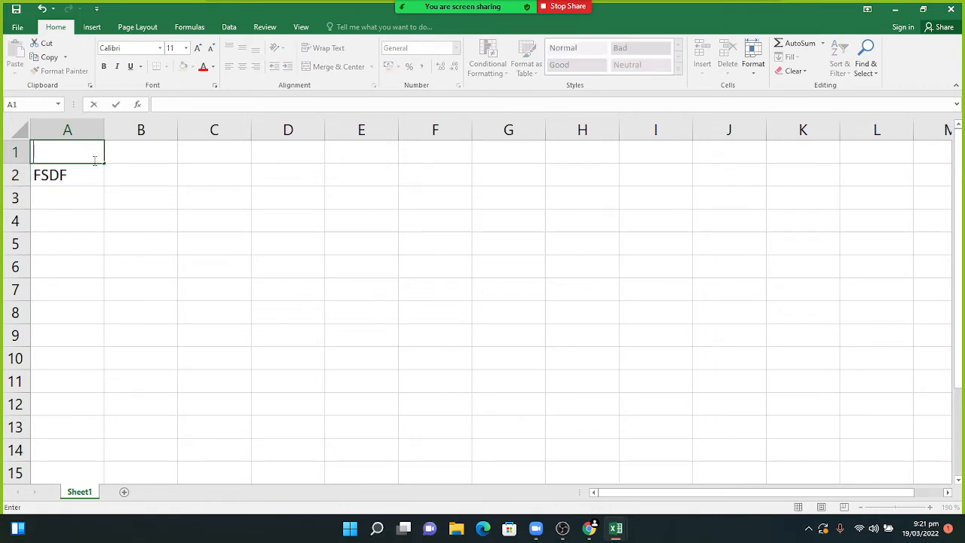
left_click(98, 174)
key("BackSpace")
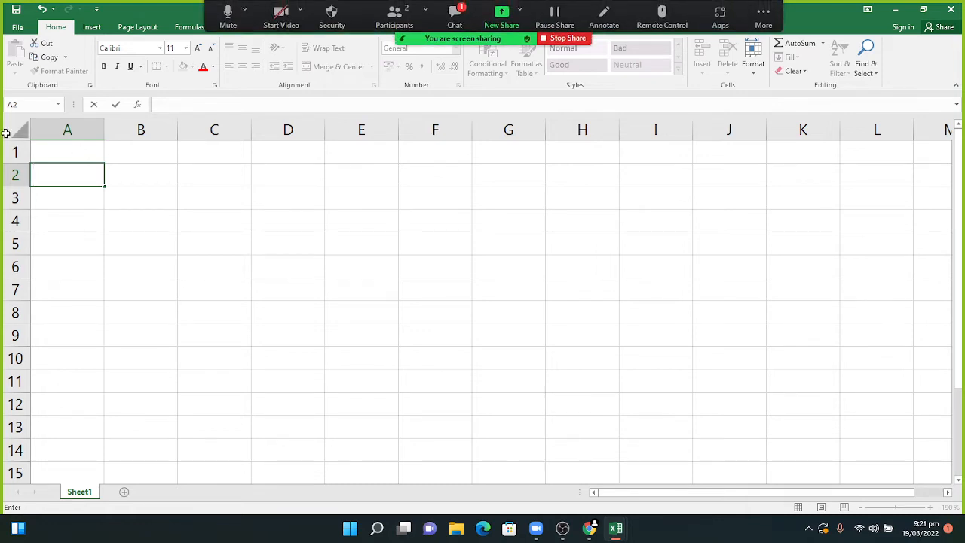
left_click(455, 15)
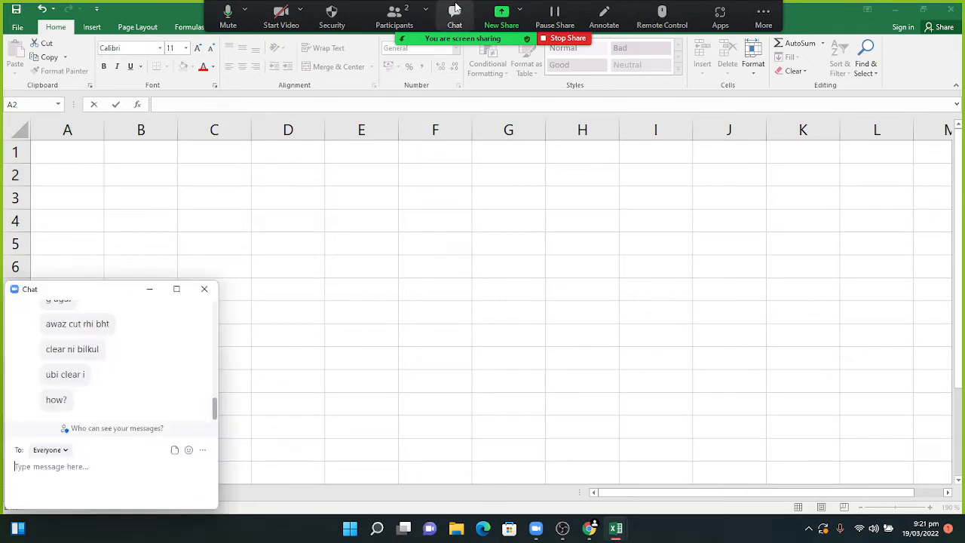
left_click(149, 289)
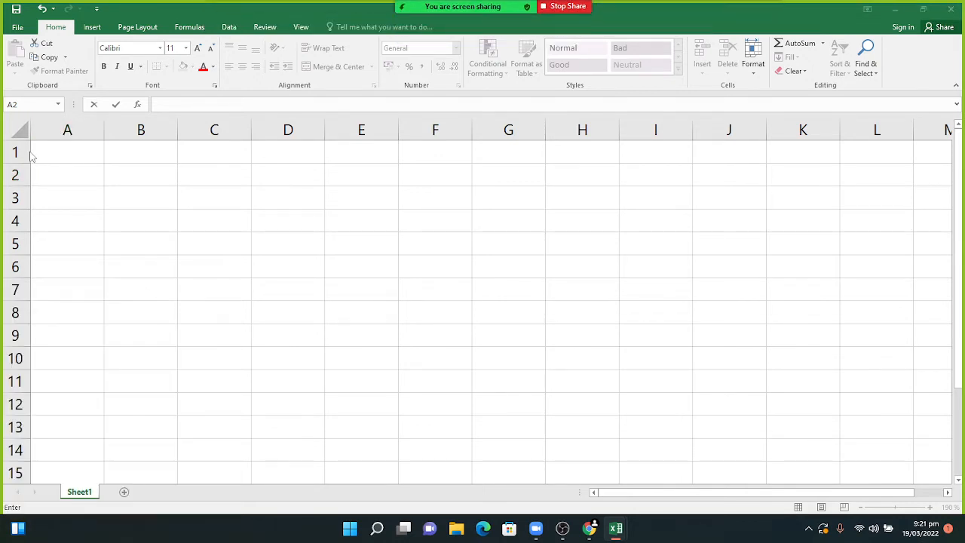
left_click(19, 128)
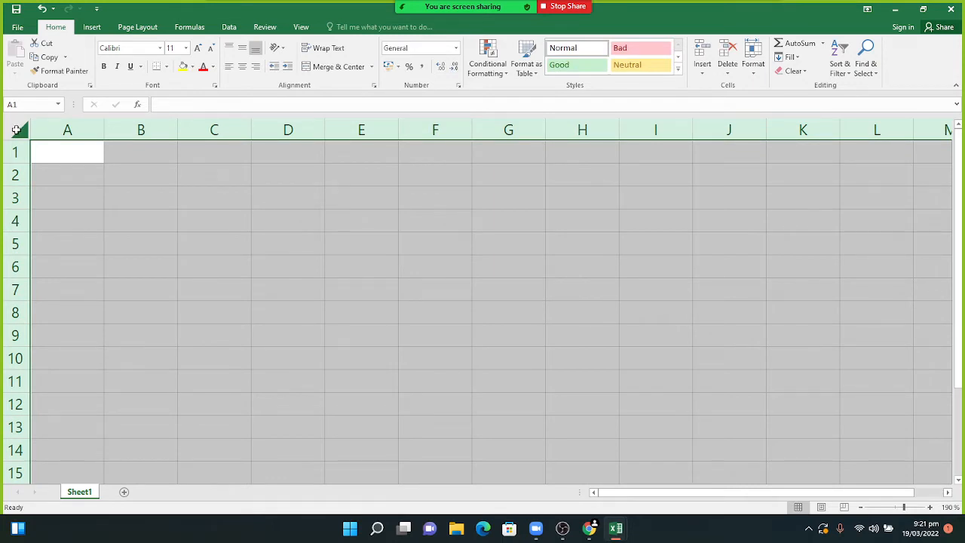
- Give the whole sheet the custom number format ;;; so cell contents are hidden
right_click(69, 166)
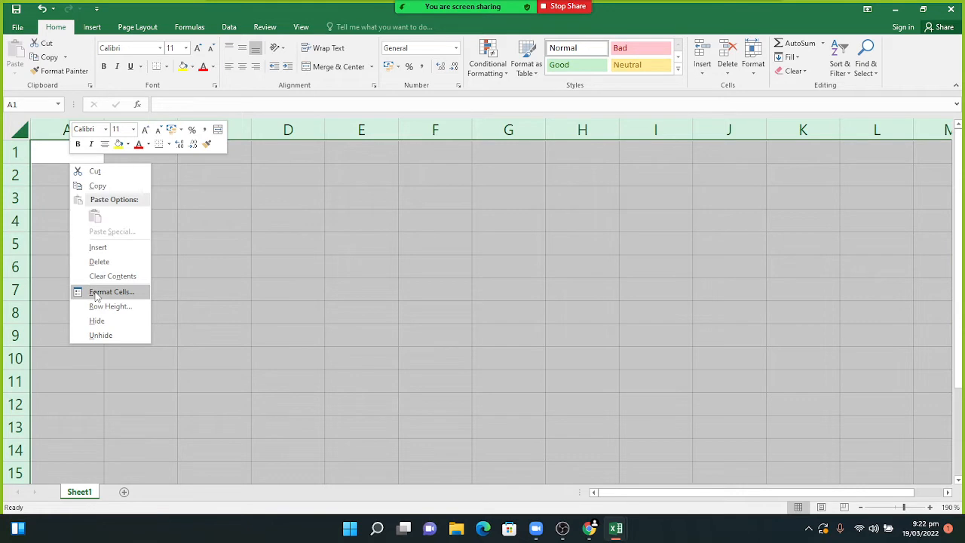
left_click(96, 294)
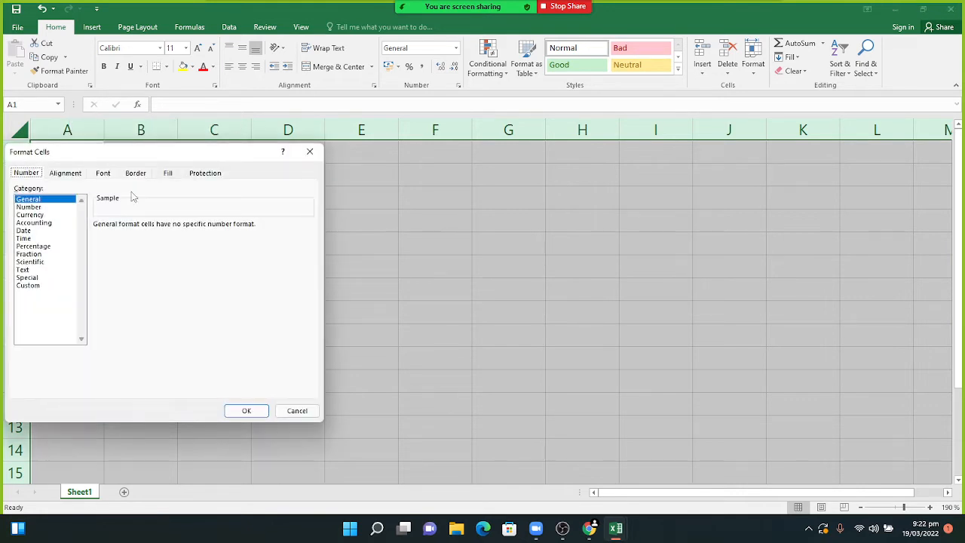
left_click(30, 286)
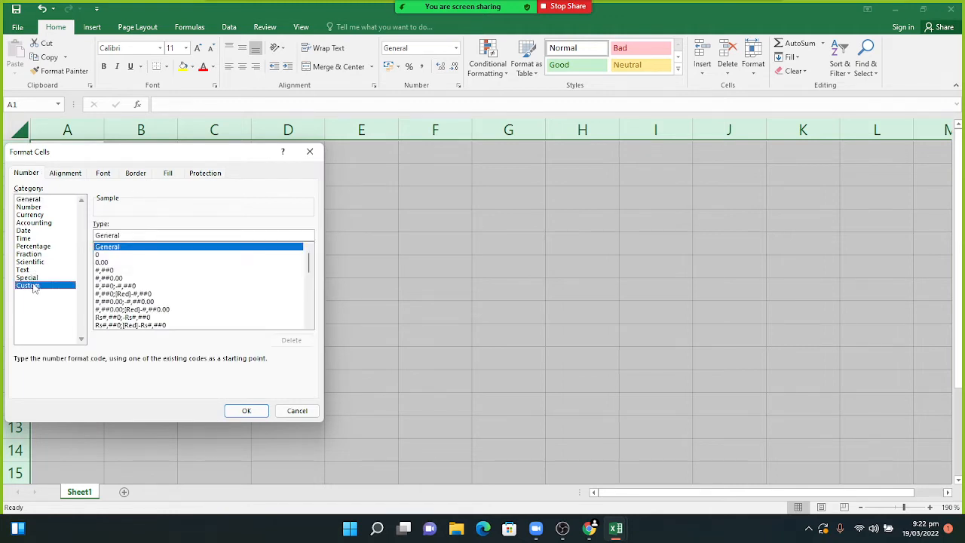
left_click(123, 235)
key("BackSpace")
key("BackSpace")
key("BackSpace")
key("BackSpace")
key("BackSpace")
key("BackSpace")
key("BackSpace")
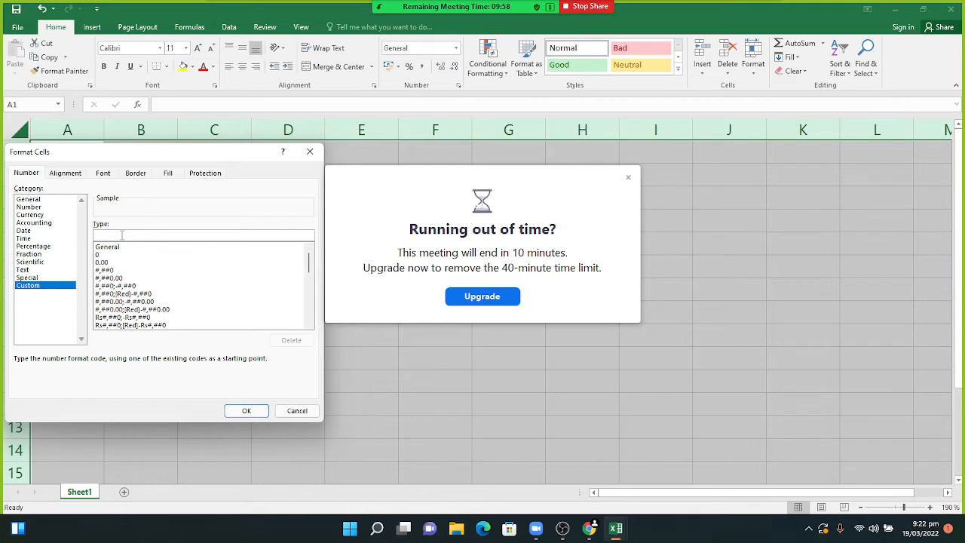
type(";;;")
left_click(252, 412)
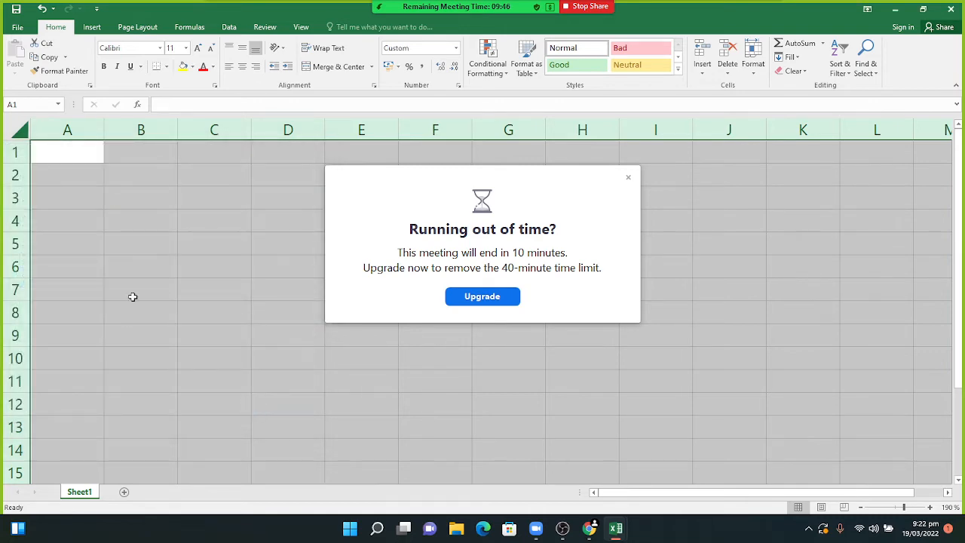
- Enter FNDFDKV, FDBDF, VDFB, BCB and BCXB down cells B3:B7
left_click(628, 178)
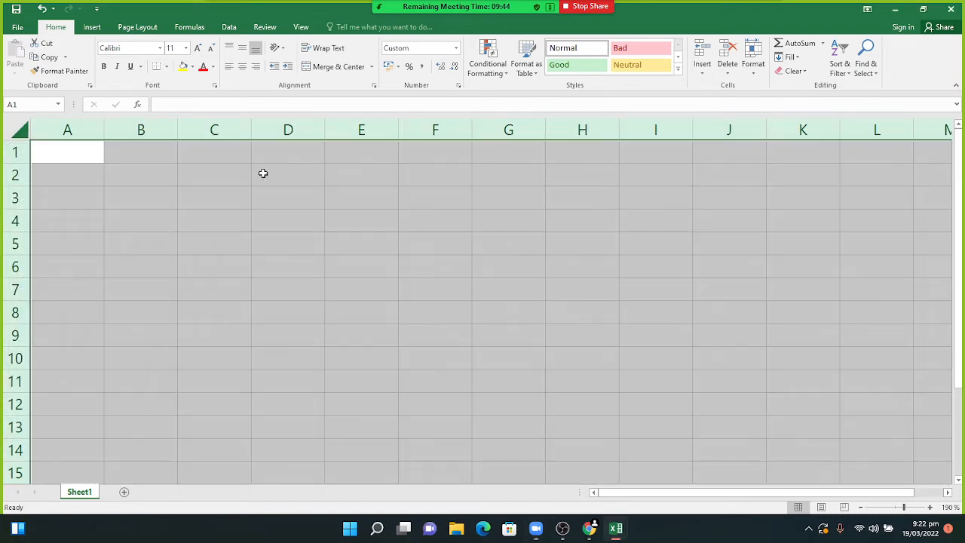
left_click(141, 194)
type("FNDFDKV")
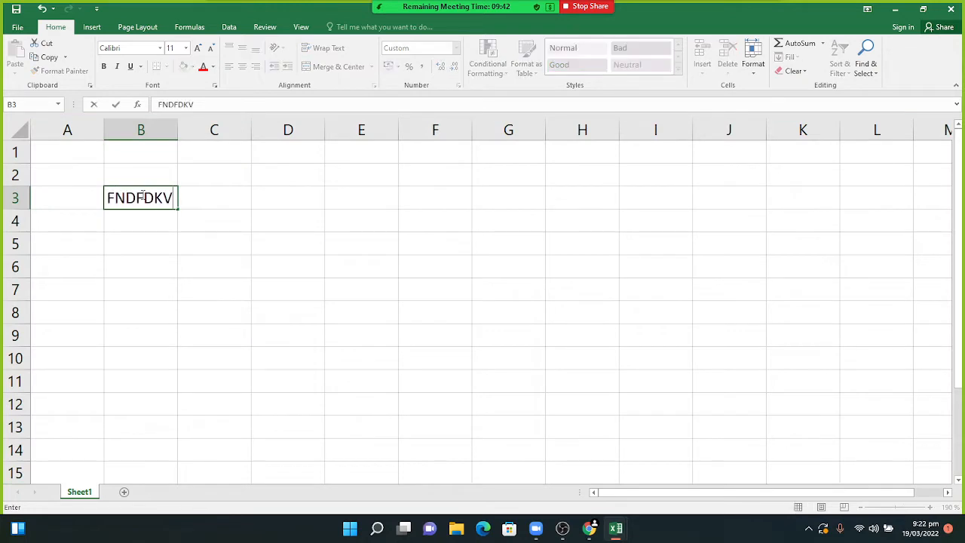
key("Return")
type("FDBDF")
key("Return")
type("VDFB")
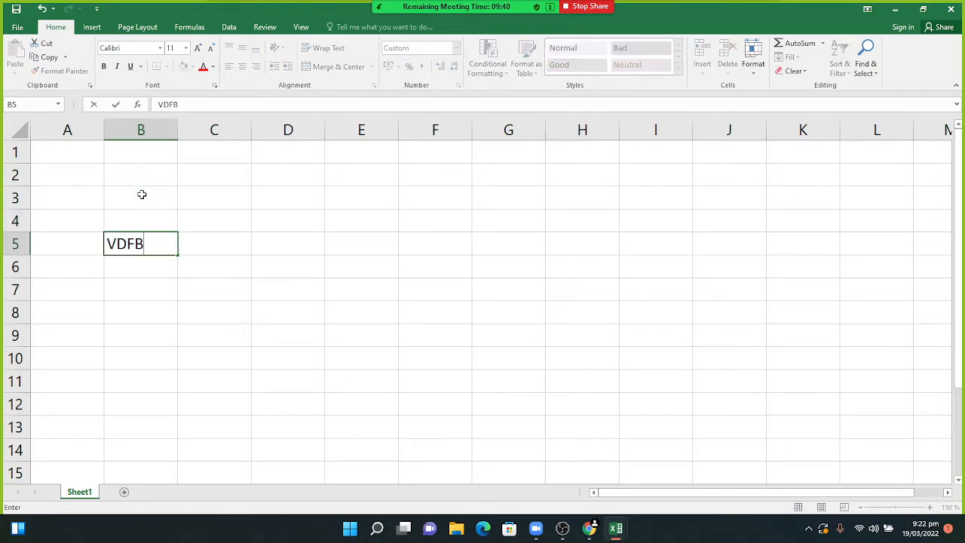
key("Return")
type("BCB")
key("Return")
type("BCXB")
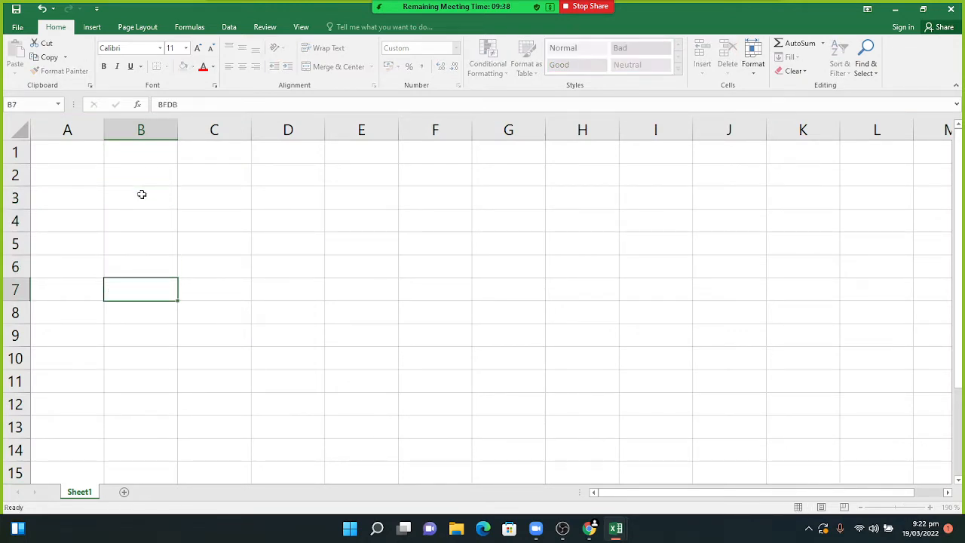
key("Return")
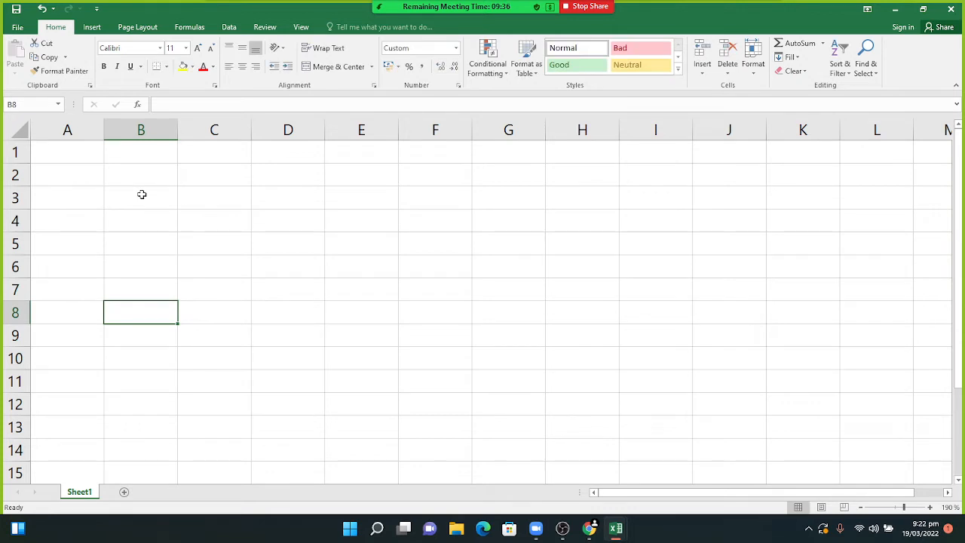
- Enter FD, VDXC, VXC and CVDC down cells A1:A4, ending on A6
left_click(67, 153)
type("FD")
key("Return")
type("VDXC")
key("Return")
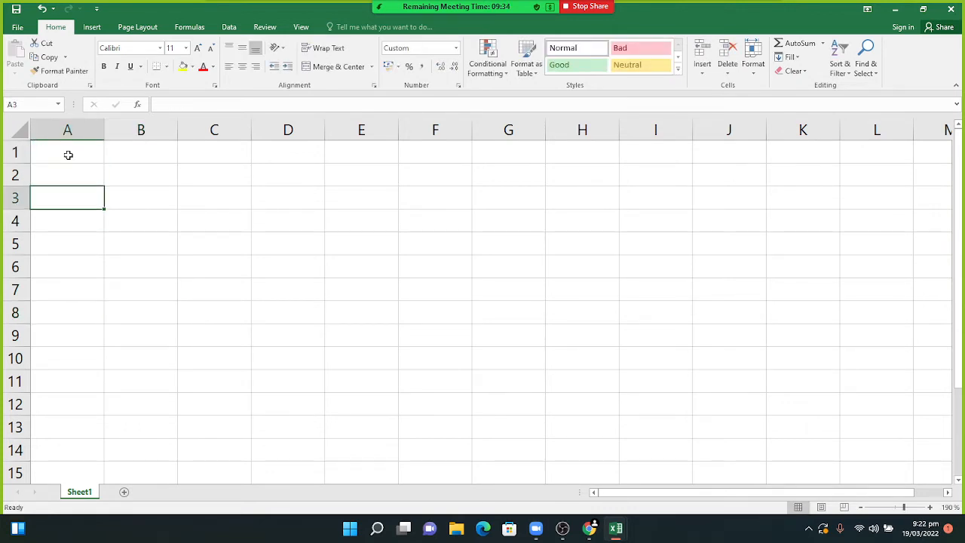
type("VXC")
key("Return")
type("CVDC")
key("Return")
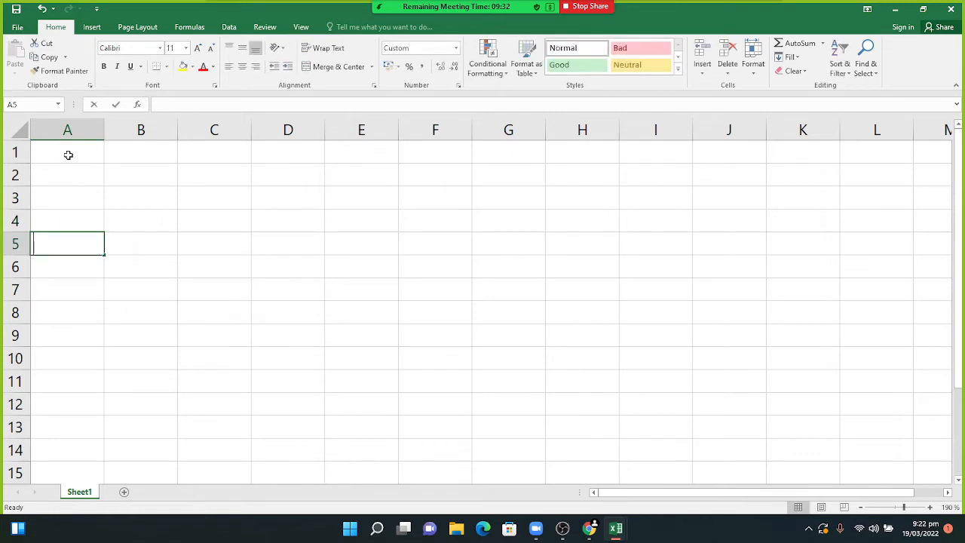
key("Return")
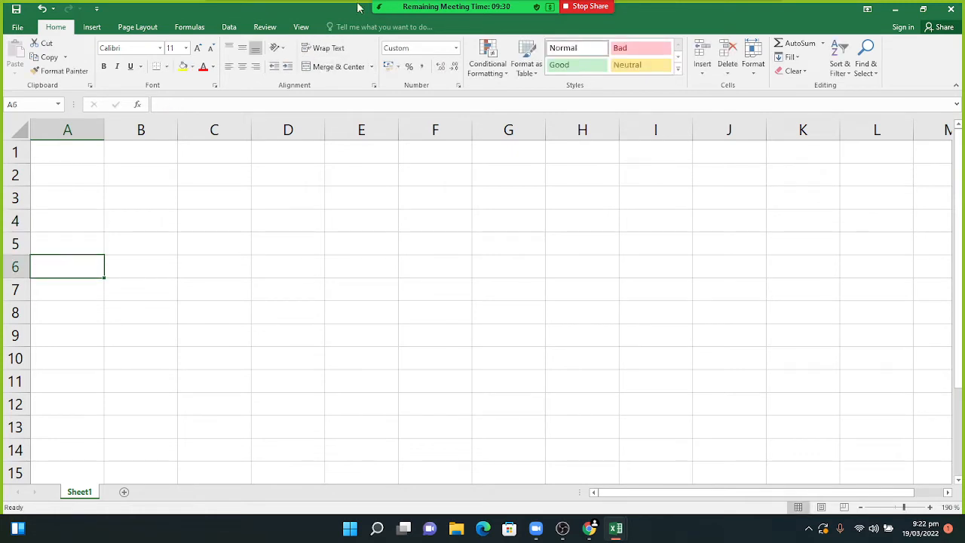
mouse_move(413, 14)
- Remove the ;;; custom format from all cells so columns A and B show, then select C9
left_click(25, 132)
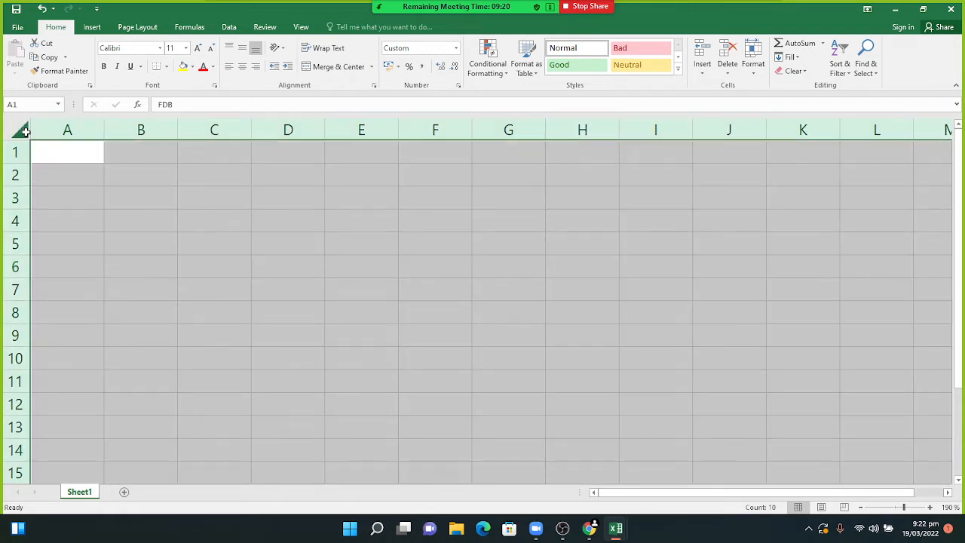
right_click(67, 165)
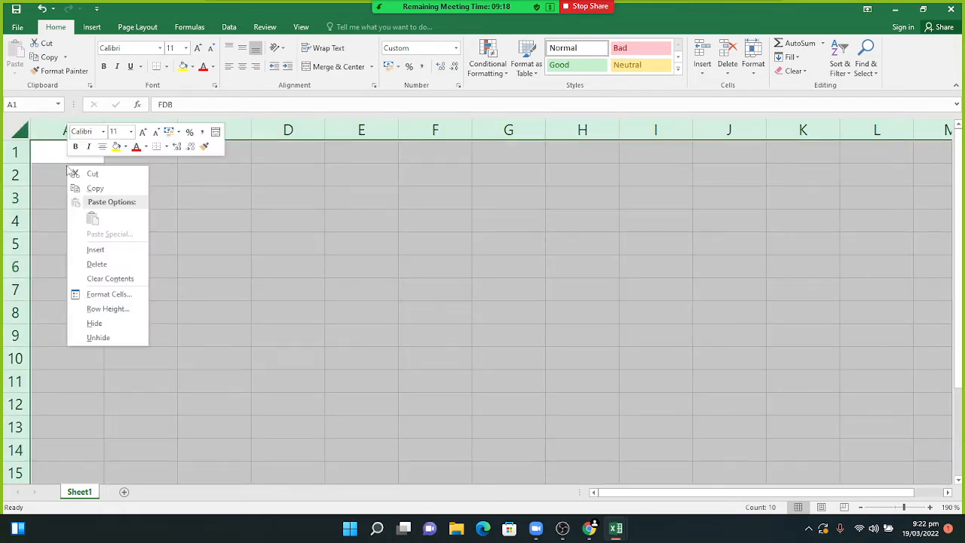
left_click(118, 292)
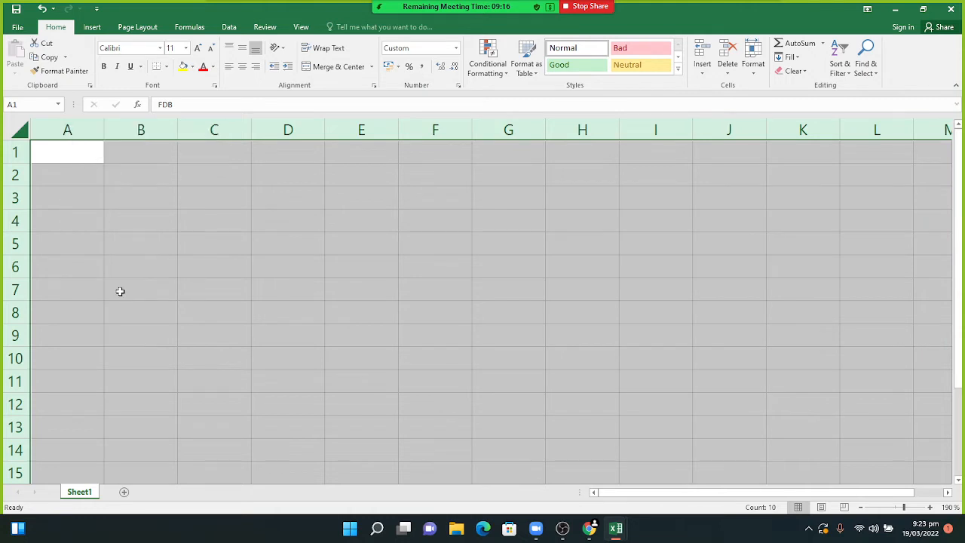
left_click(110, 235)
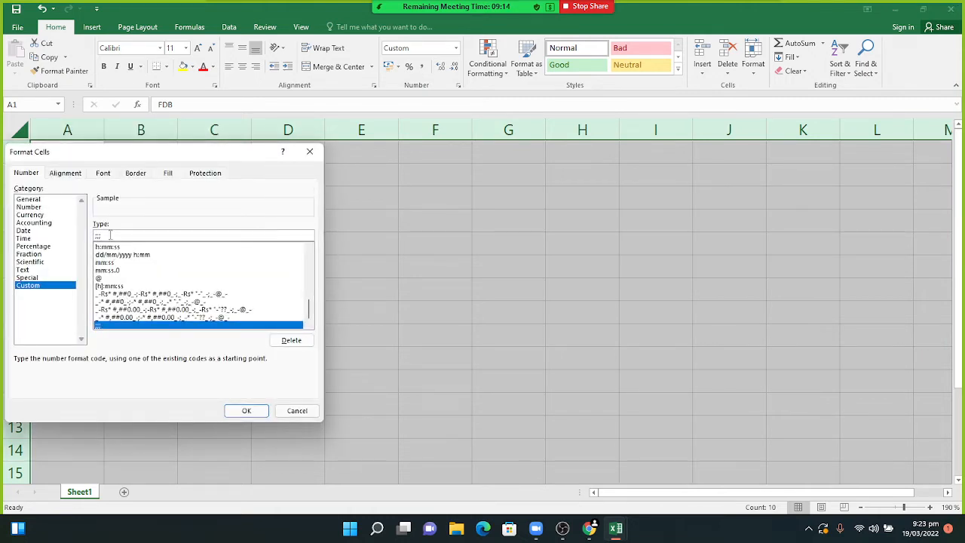
key("BackSpace")
key("BackSpace")
key("BackSpace")
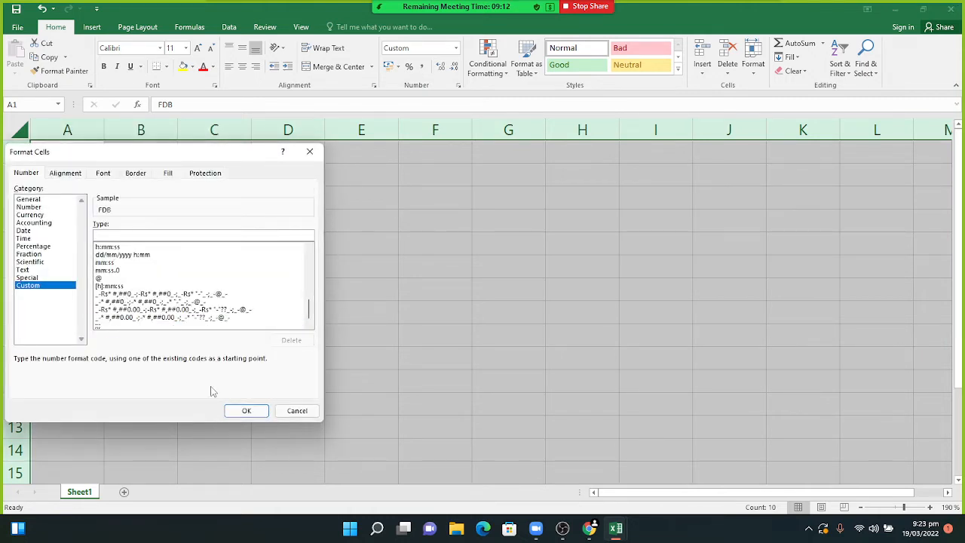
left_click(242, 410)
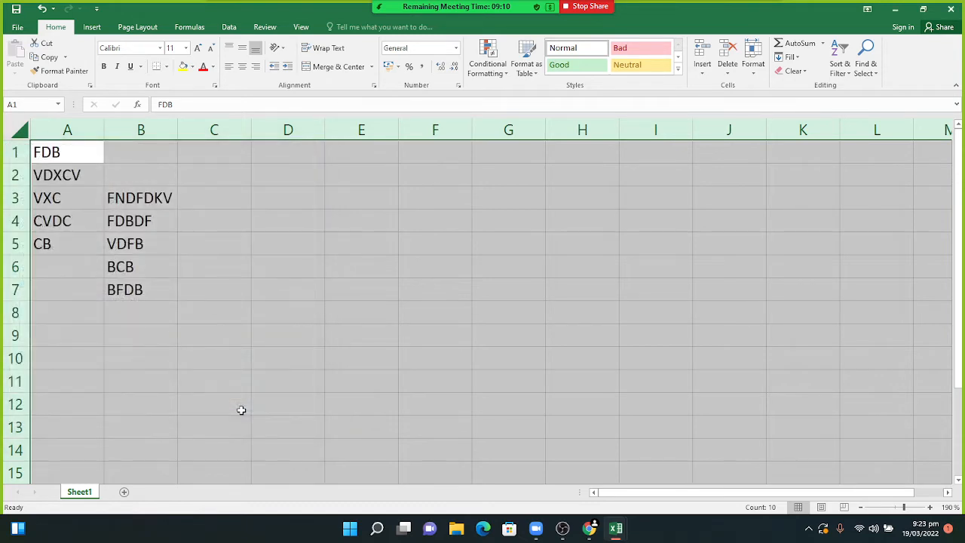
left_click(214, 331)
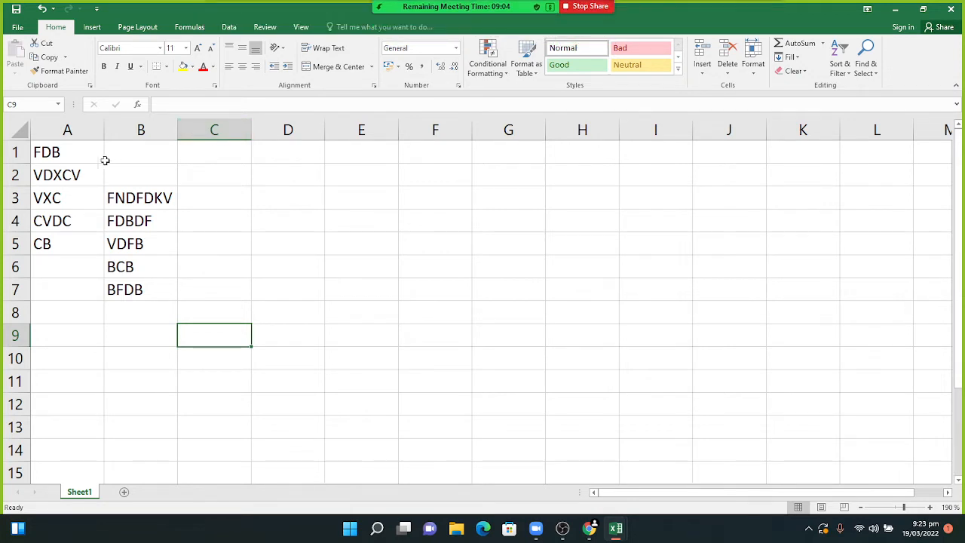
- Select the whole sheet and replace General with the ;;;; custom format code
left_click(19, 134)
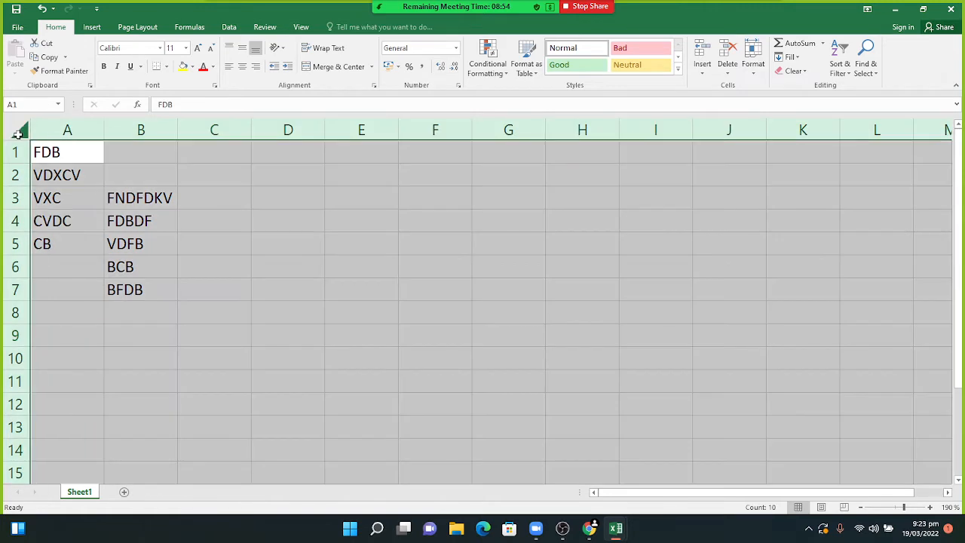
right_click(138, 189)
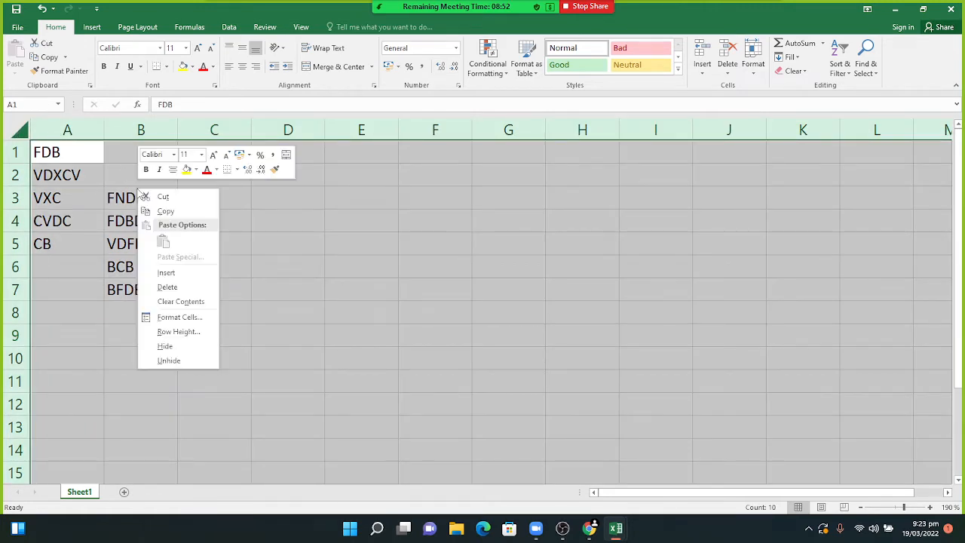
left_click(181, 318)
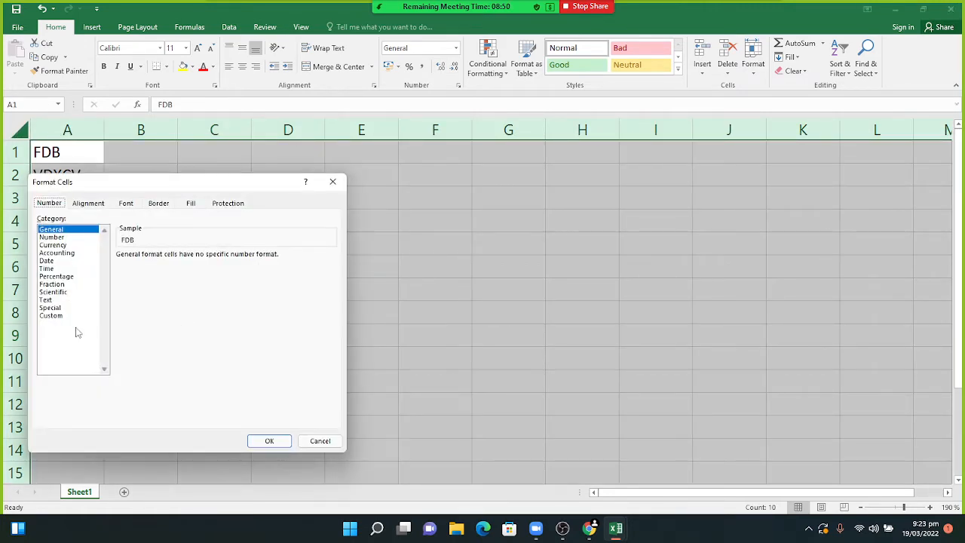
left_click(69, 317)
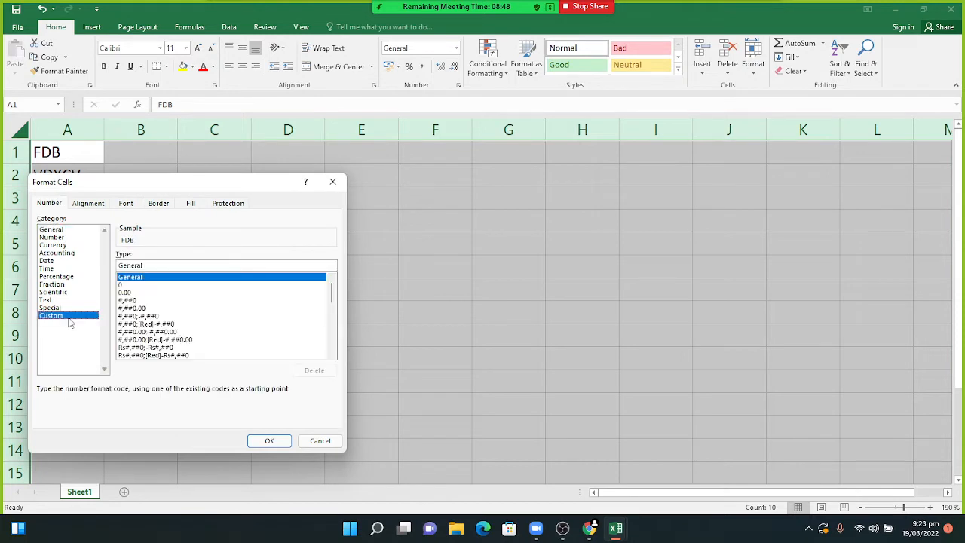
left_click(154, 263)
key("BackSpace")
key("BackSpace")
key("BackSpace")
key("BackSpace")
key("BackSpace")
key("BackSpace")
key("BackSpace")
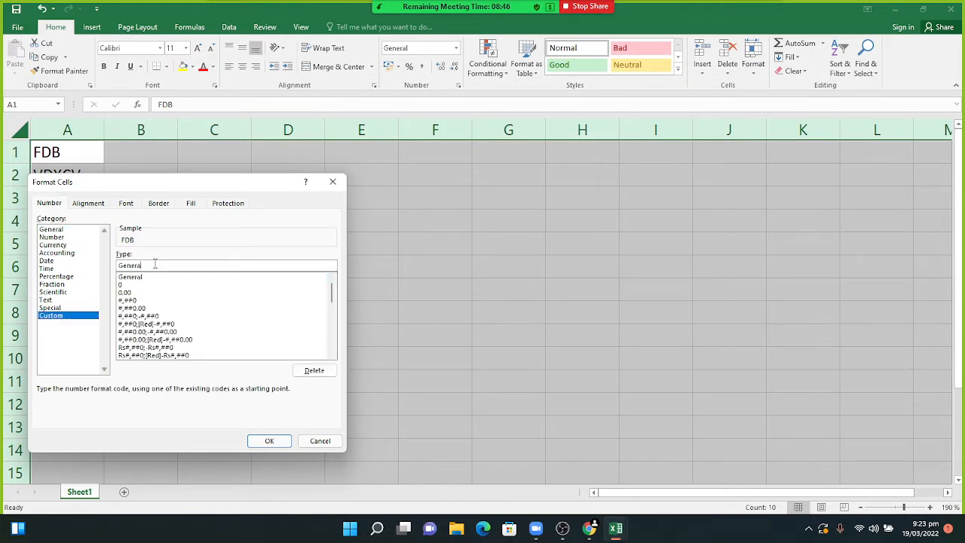
type(";;;;")
key("Return")
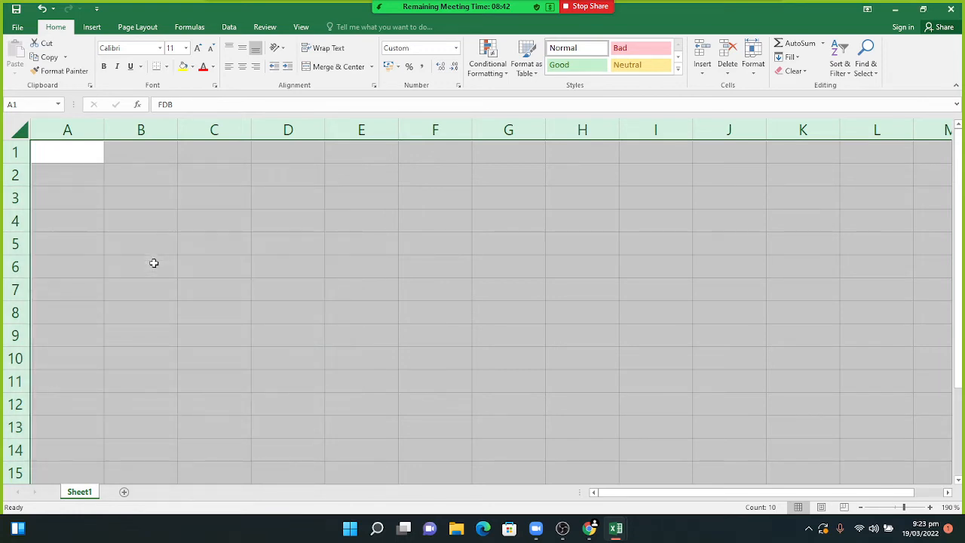
- Enter CXVC, XC, XC, VXV, XCX and VXV down B3:B8, then select all cells
left_click(127, 193)
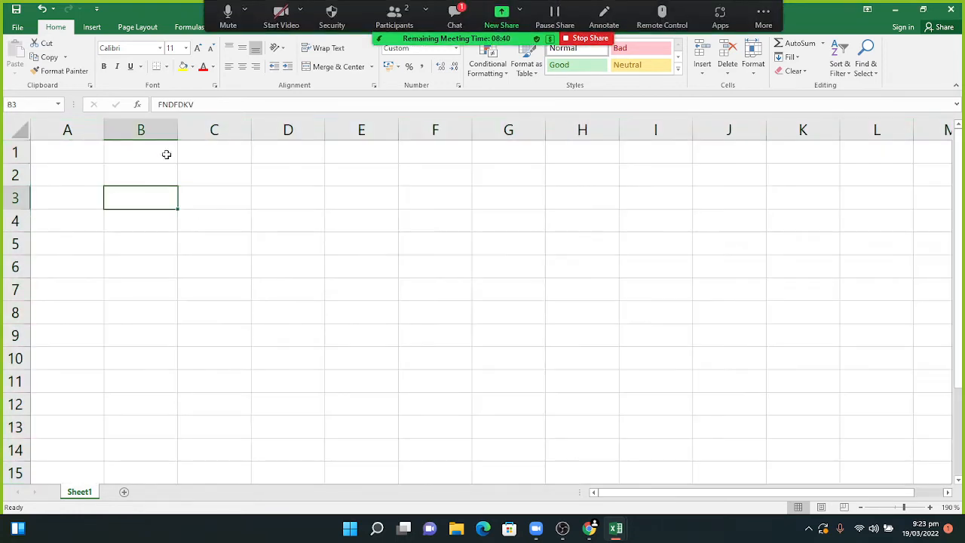
left_click(457, 17)
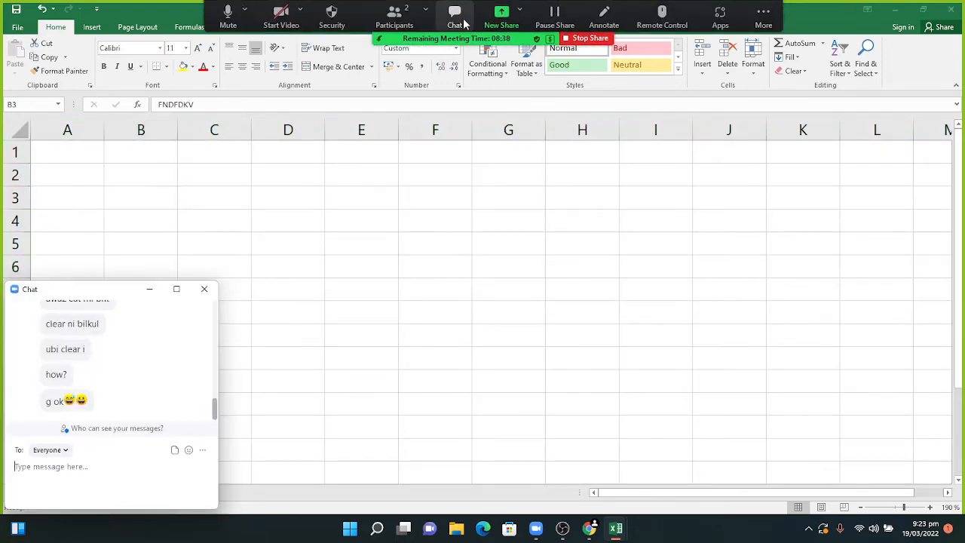
left_click(150, 291)
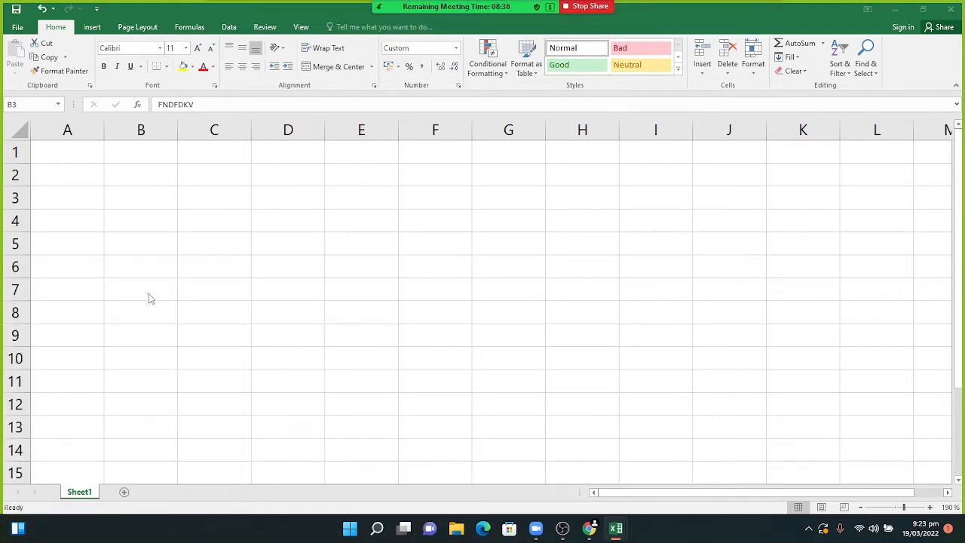
type("CXVC")
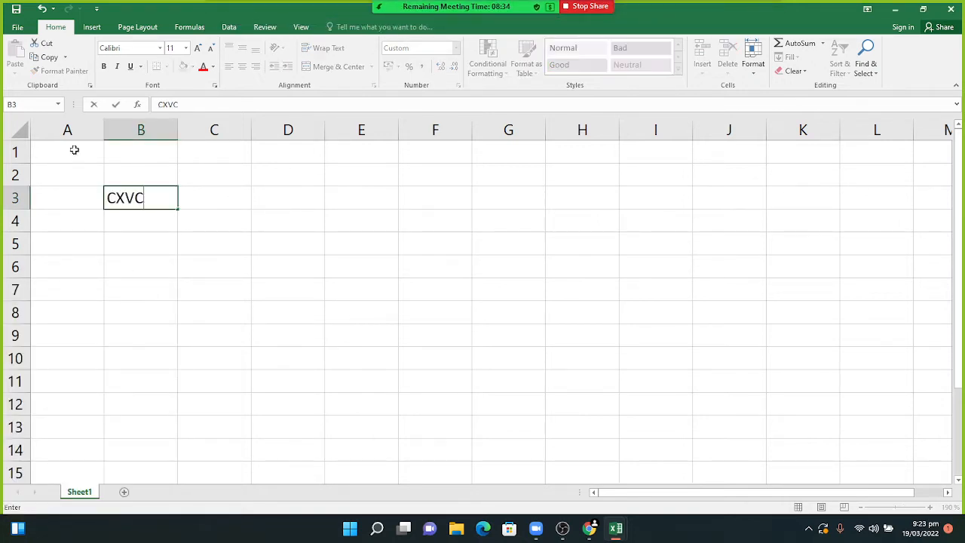
key("Return")
type("XC")
key("Return")
type("XC")
key("Return")
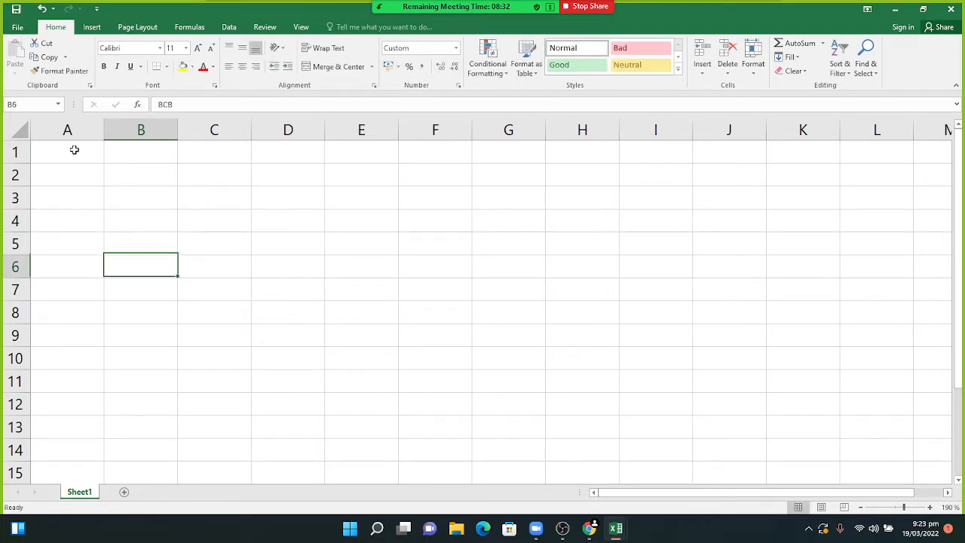
type("VXV")
key("Return")
type("XCX")
key("Return")
type("VXV")
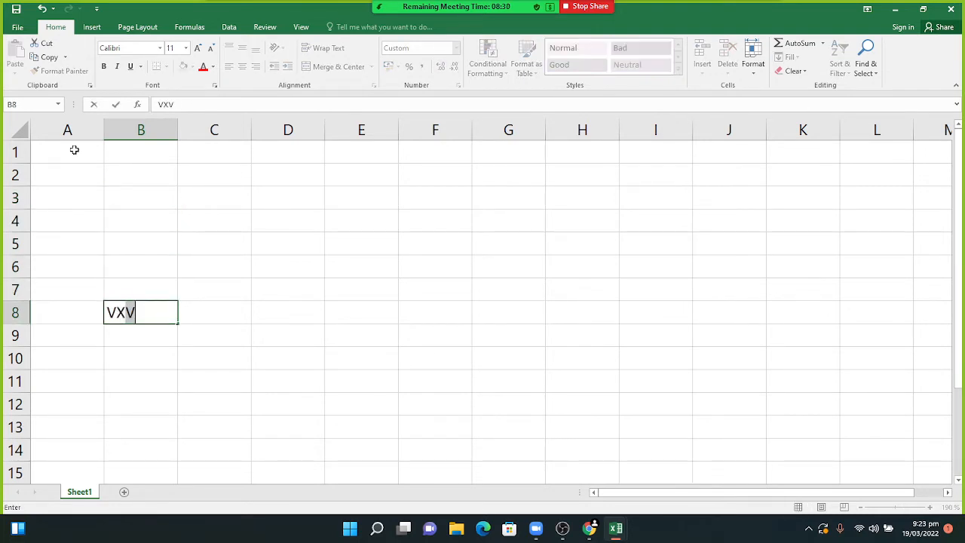
key("Return")
left_click(21, 137)
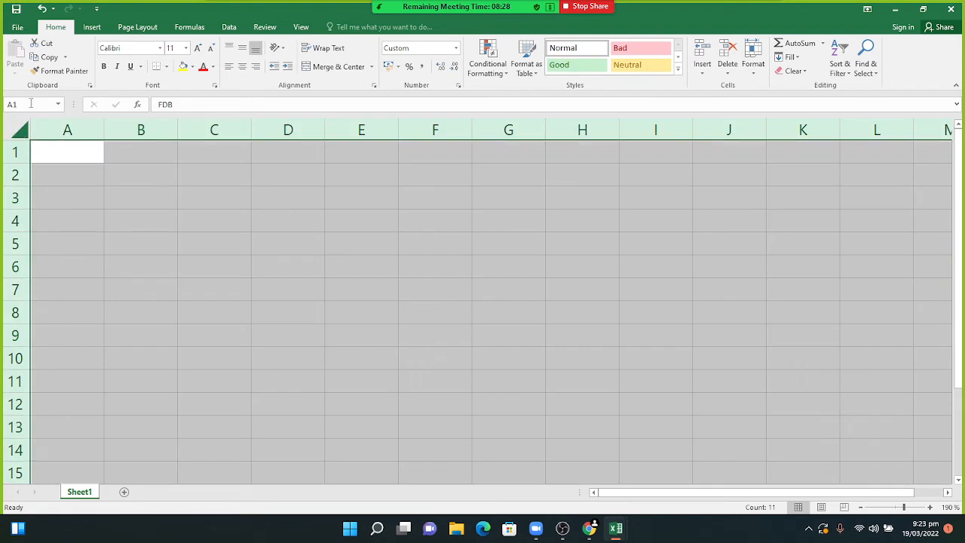
- Delete the ;;; custom code in Format Cells to reveal the column B values, then select C9
right_click(89, 174)
left_click(111, 305)
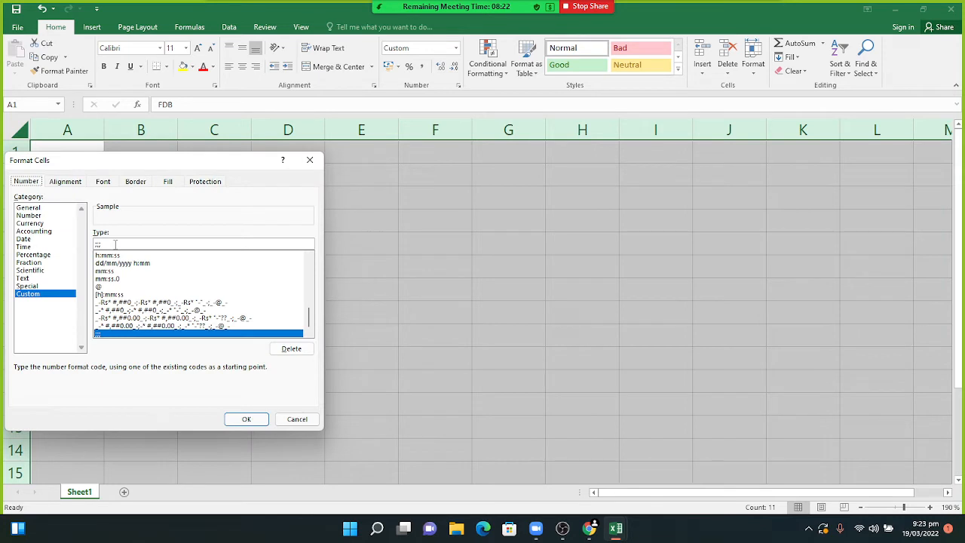
left_click(114, 244)
key("BackSpace")
key("BackSpace")
key("BackSpace")
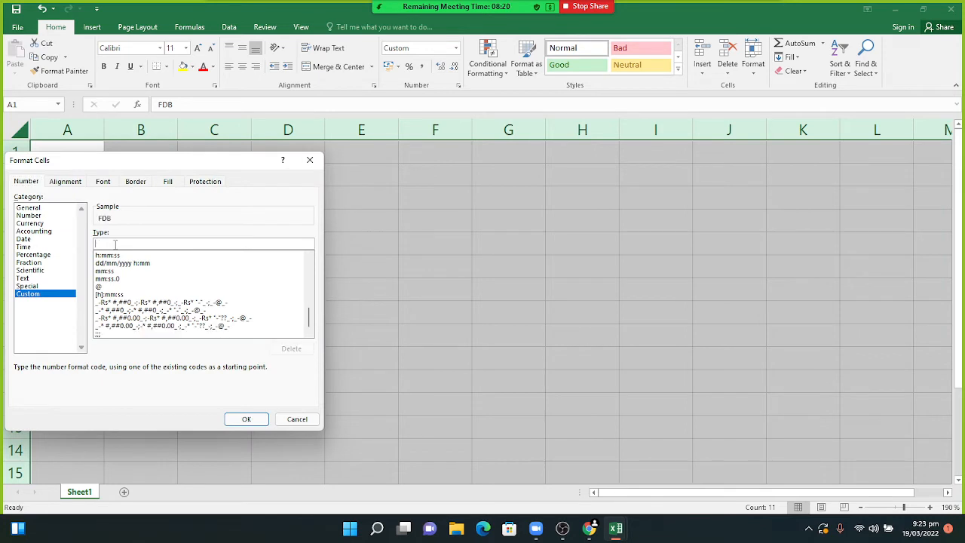
left_click(246, 419)
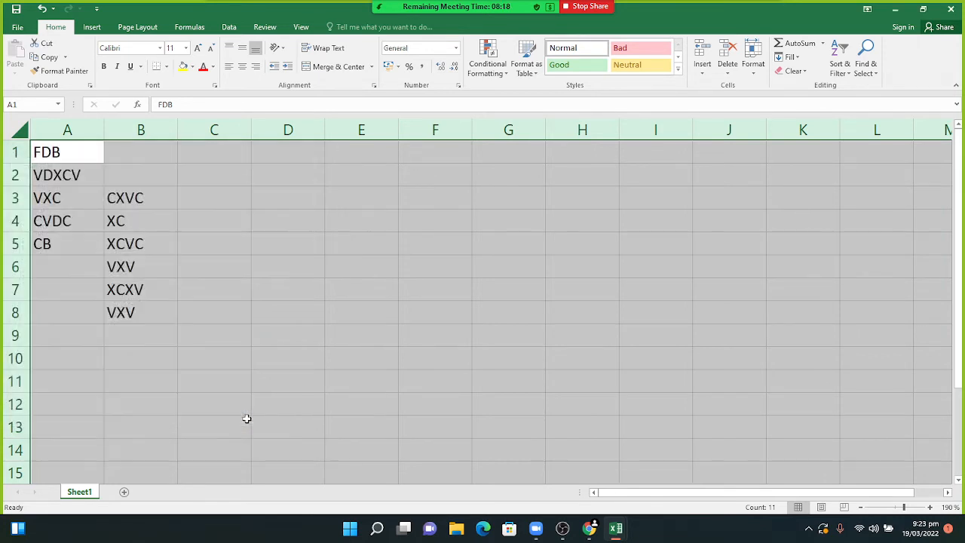
left_click(212, 337)
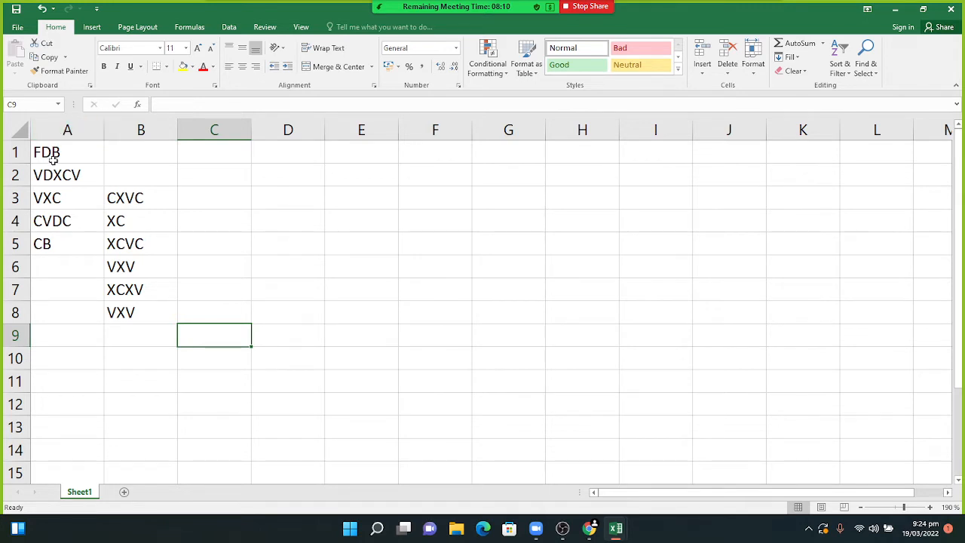
- Turn the data from A1 into a table with Ctrl+T, then select C5
left_click(49, 152)
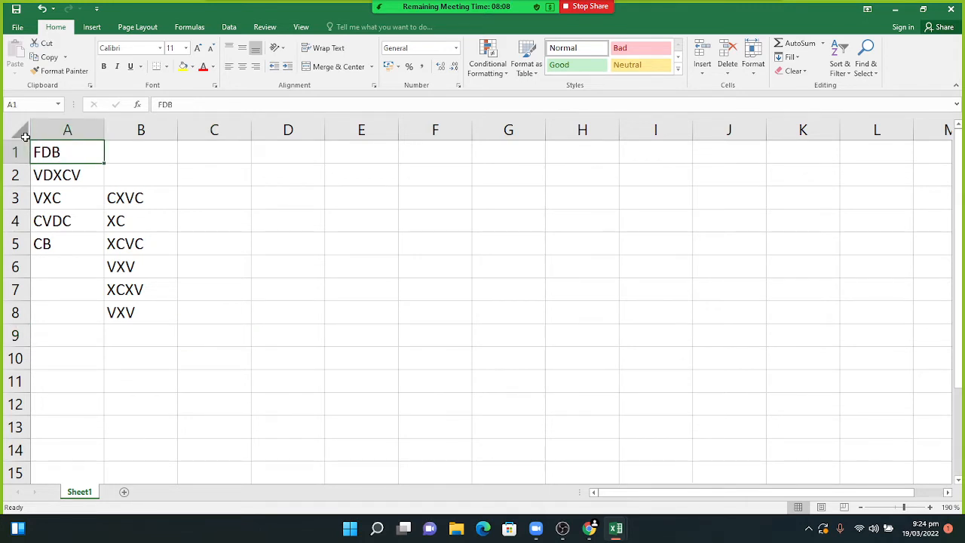
left_click_drag(45, 151, 157, 324)
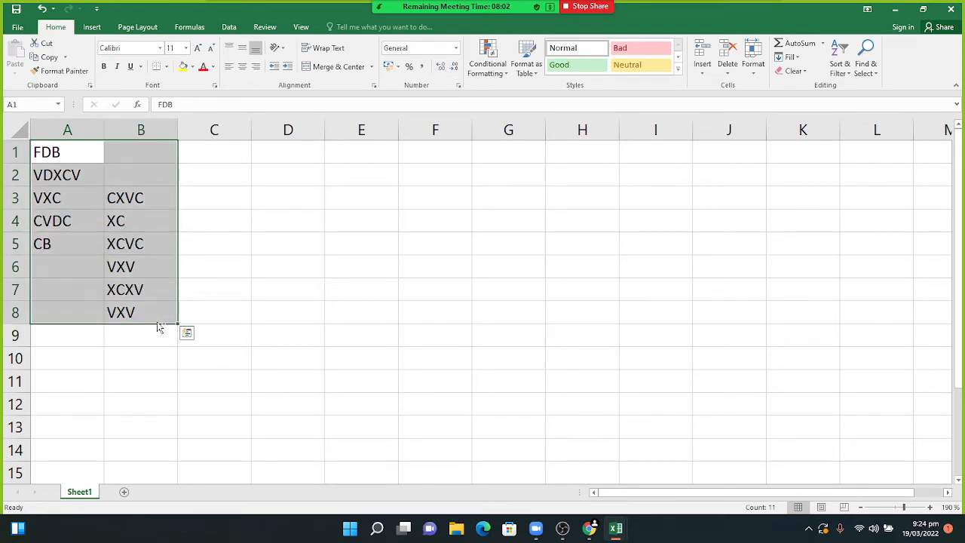
key("ctrl+t")
key("Return")
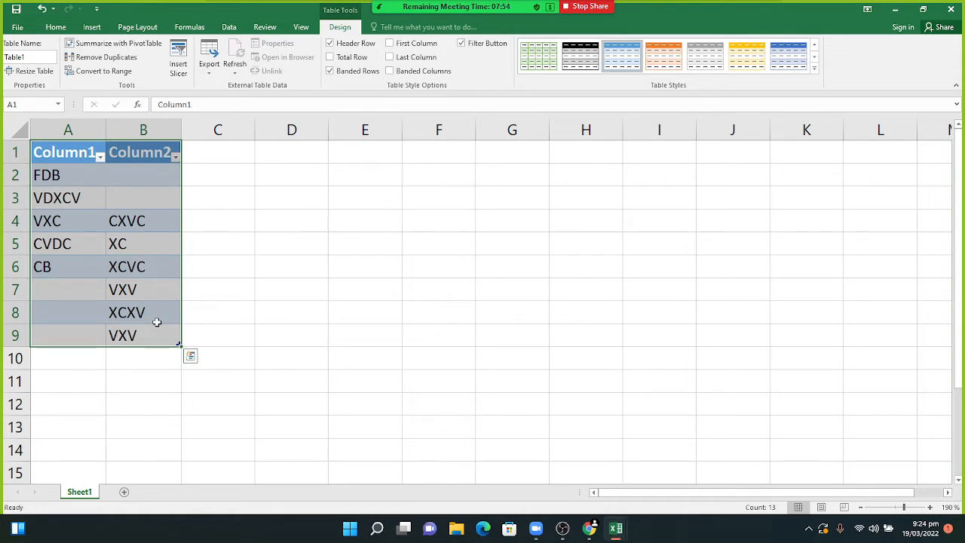
left_click(229, 251)
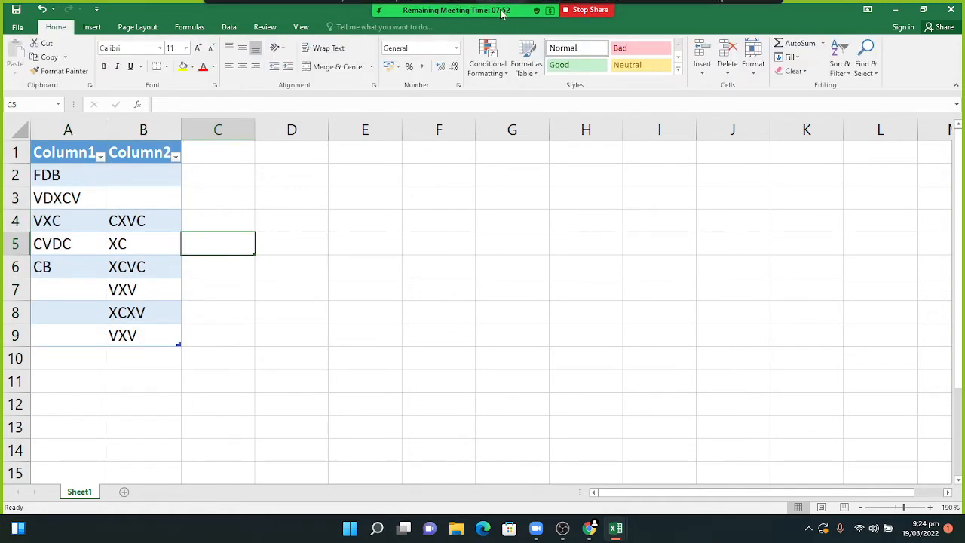
- Check the meeting chat twice, minimizing it each time to keep the table visible
mouse_move(436, 42)
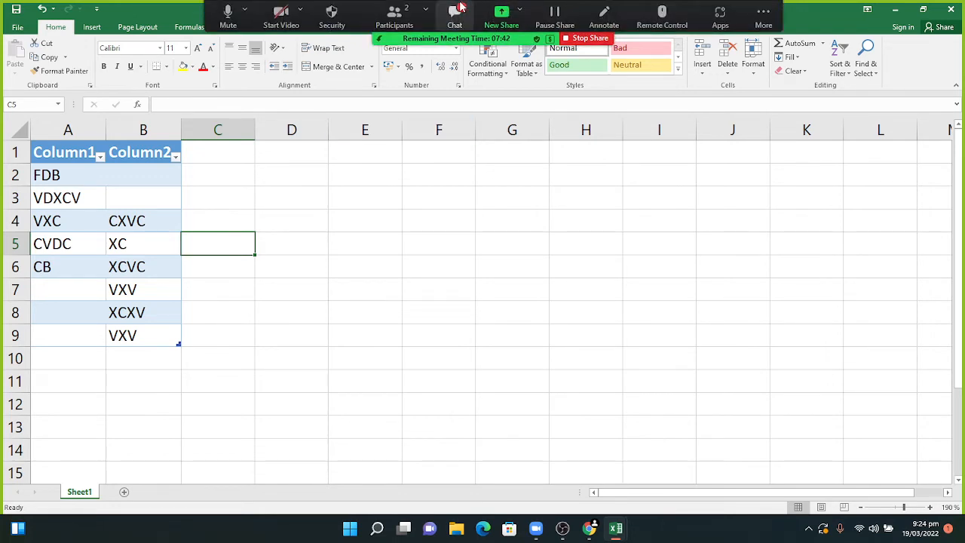
left_click(456, 12)
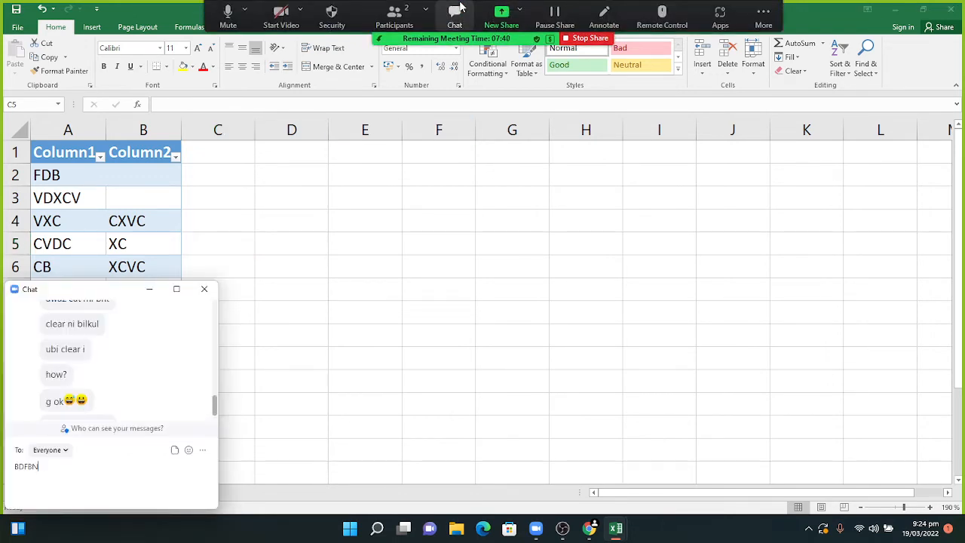
left_click(150, 292)
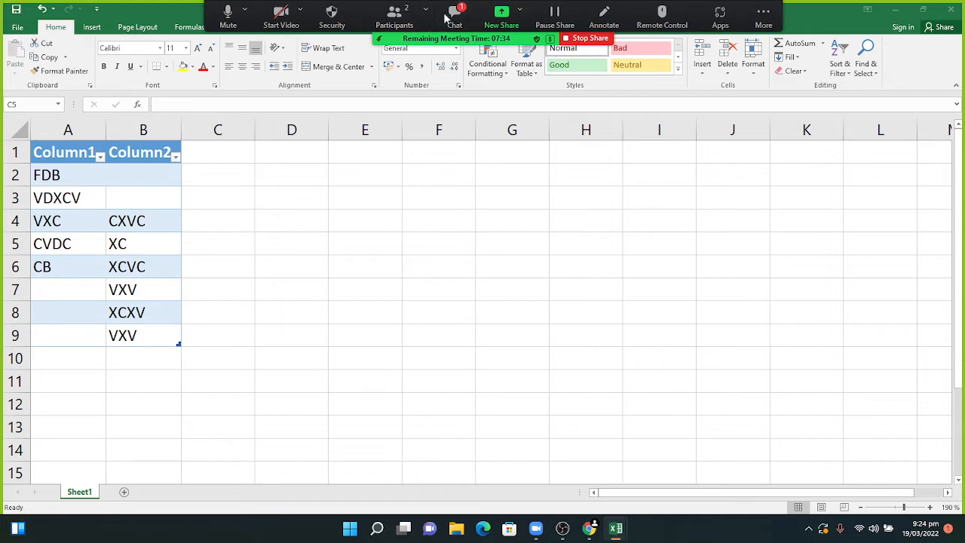
left_click(452, 16)
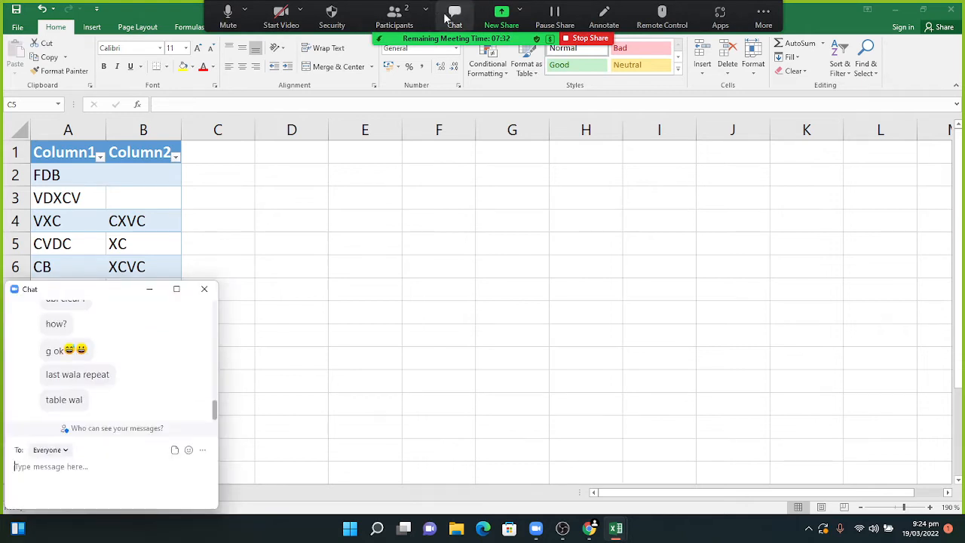
left_click(148, 291)
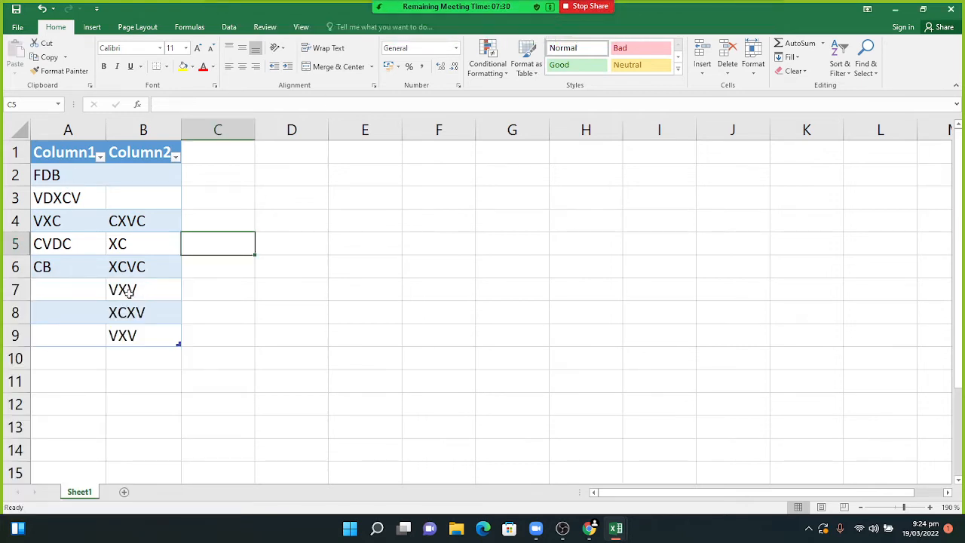
- Undo the table, preview Format as Table styles, then re-create the table and undo it again
key("ctrl+z")
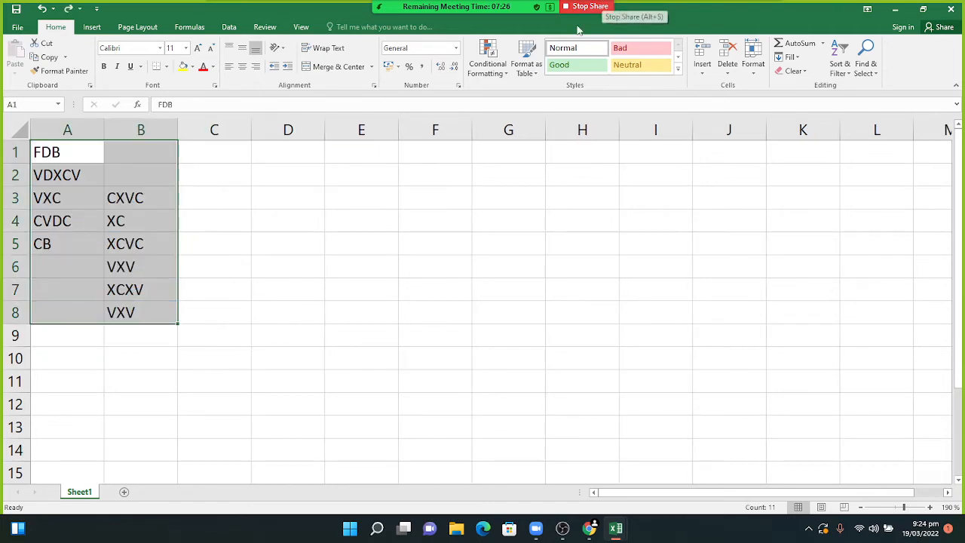
left_click(528, 64)
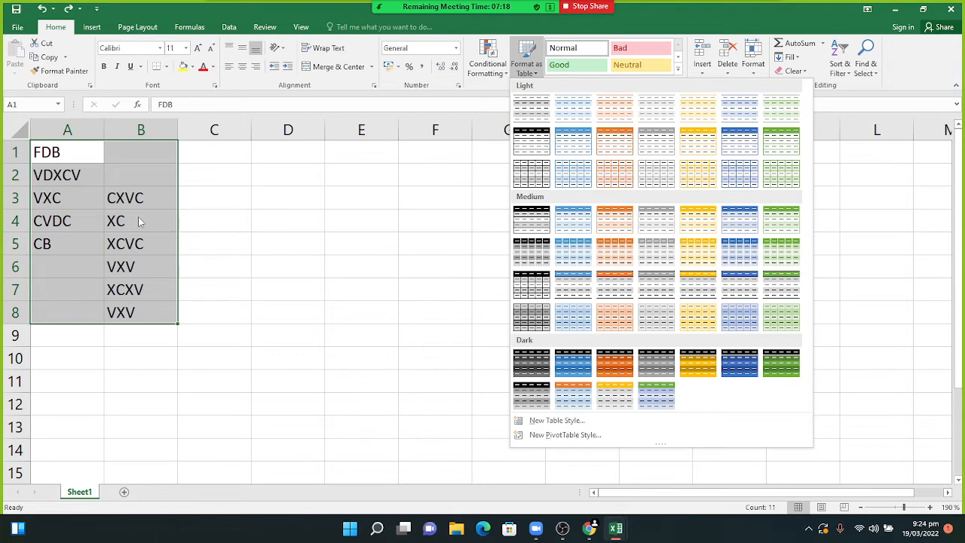
left_click(219, 240)
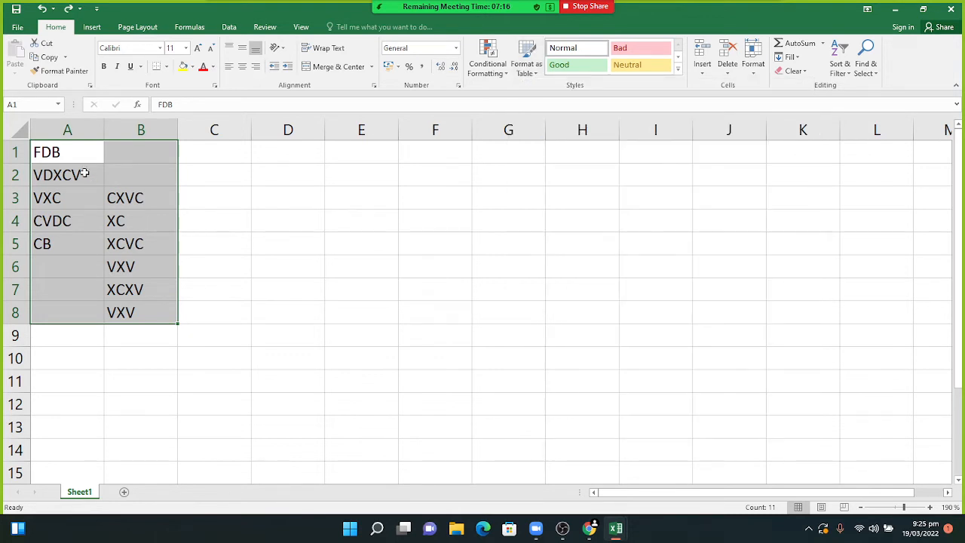
key("ctrl+t")
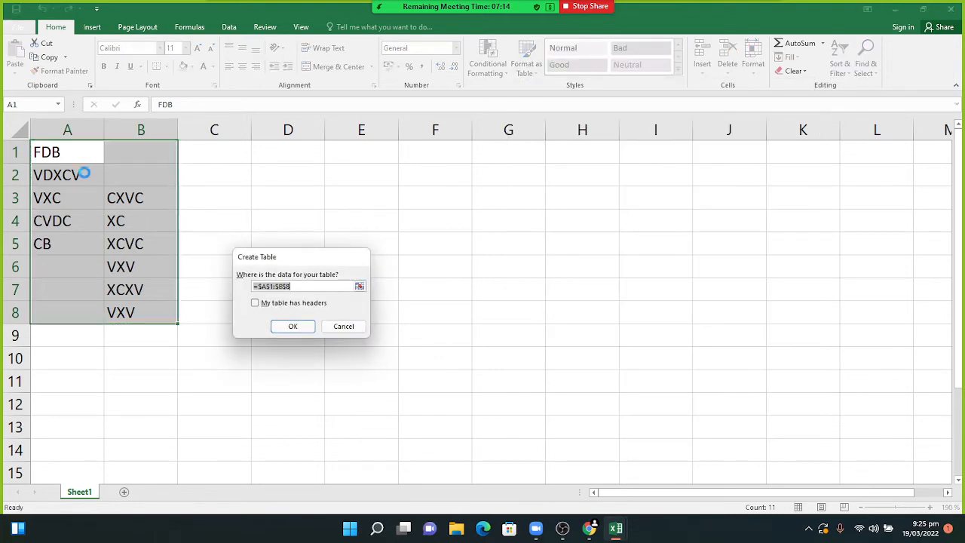
key("Return")
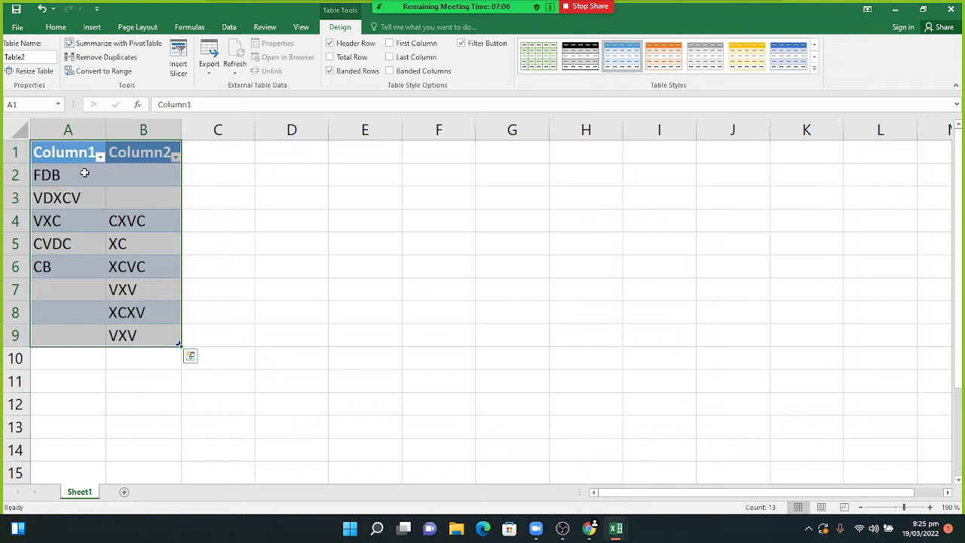
key("ctrl+z")
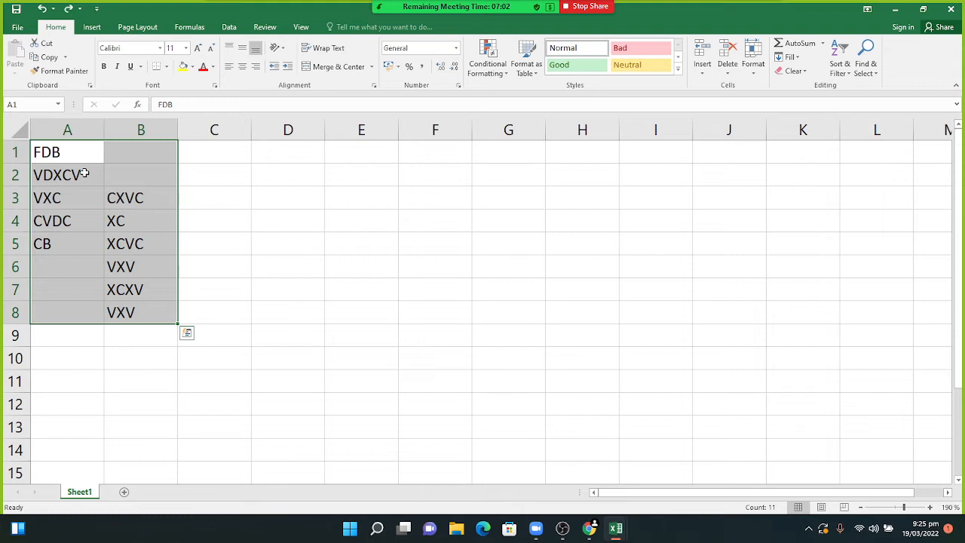
- Redo the Column1/Column2 table with Ctrl+Y, then select C2 and C1 beside it
key("ctrl+y")
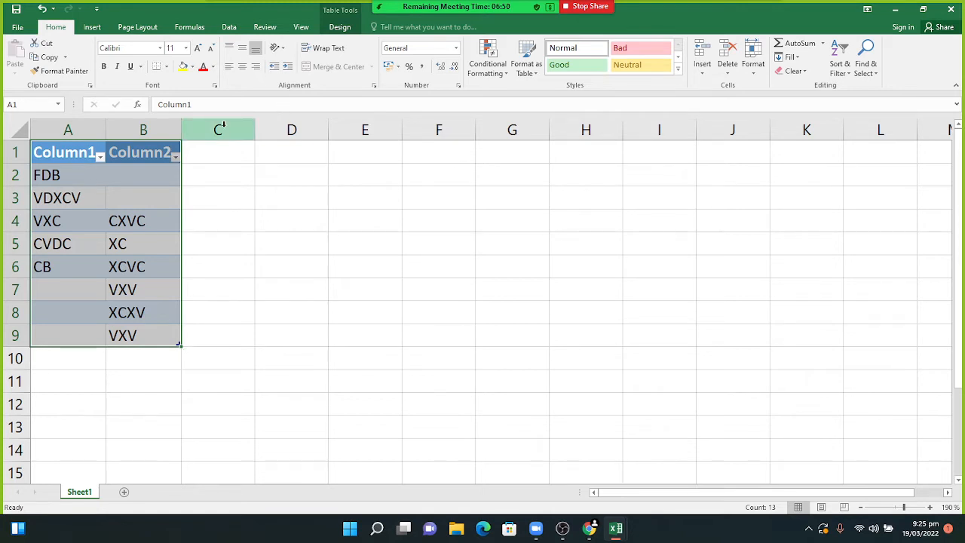
left_click(211, 181)
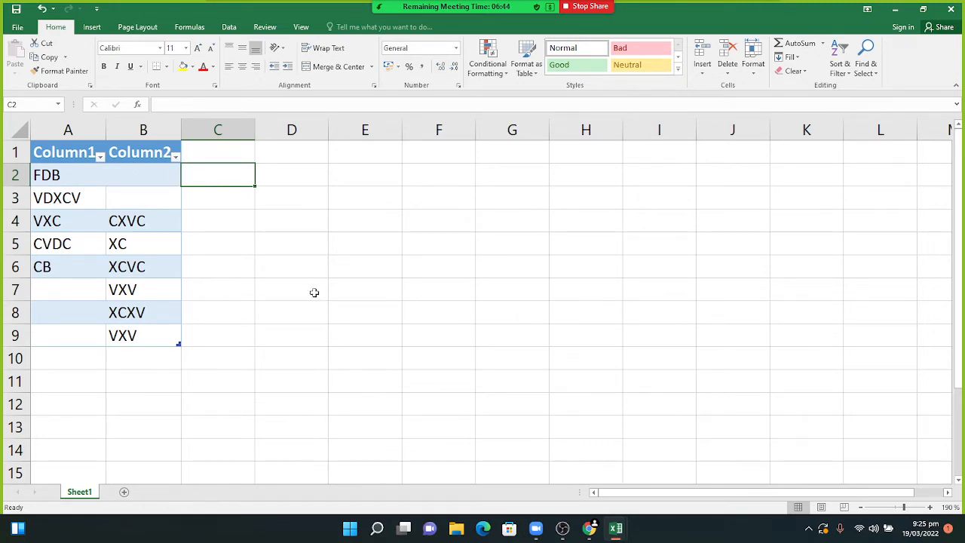
left_click(240, 153)
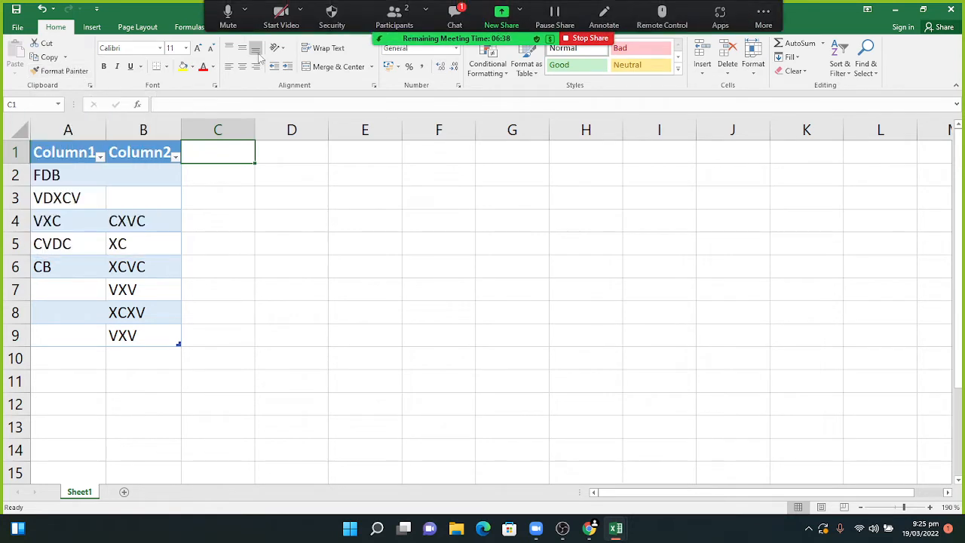
- Add SUPERIOR ACADEMY as the C1 column header, then start a new blank workbook
left_click(453, 13)
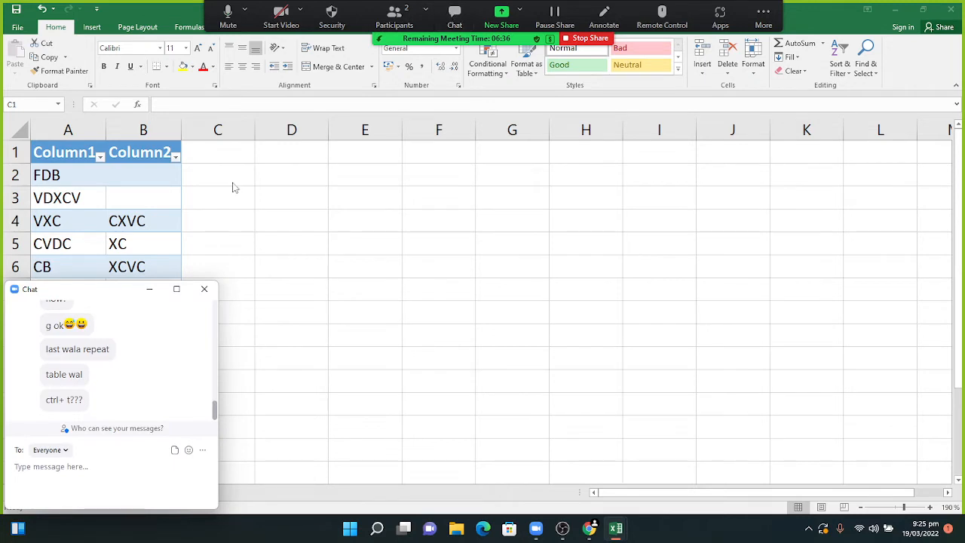
left_click(152, 289)
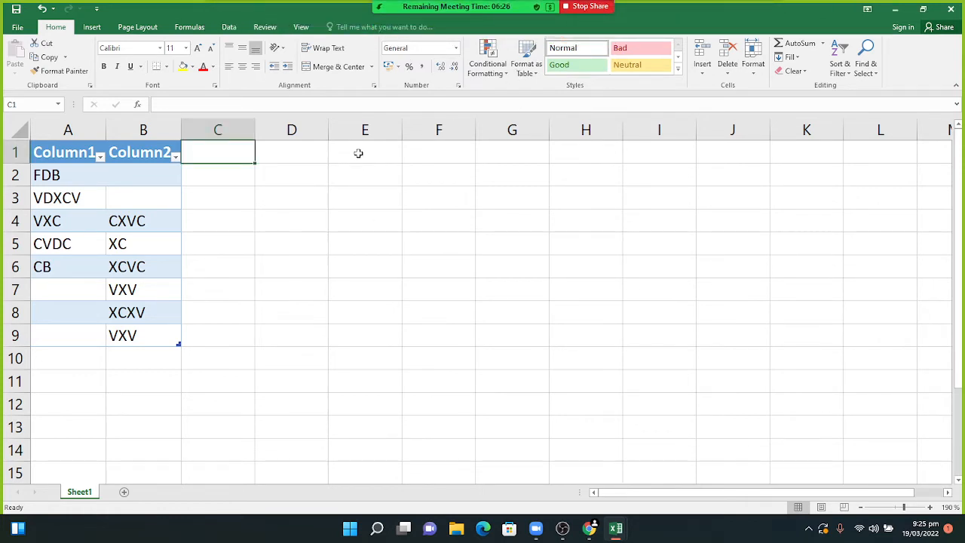
type("SUP")
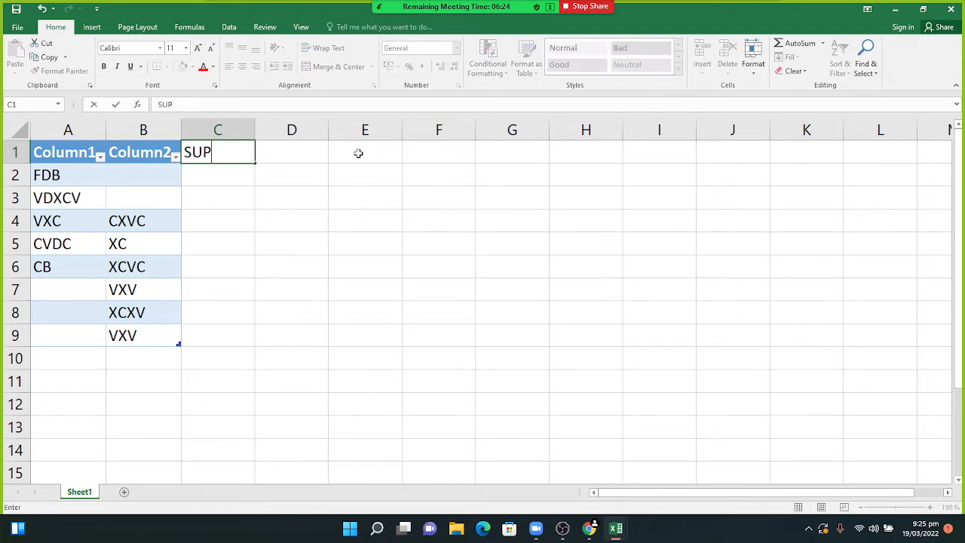
type("ERIOR")
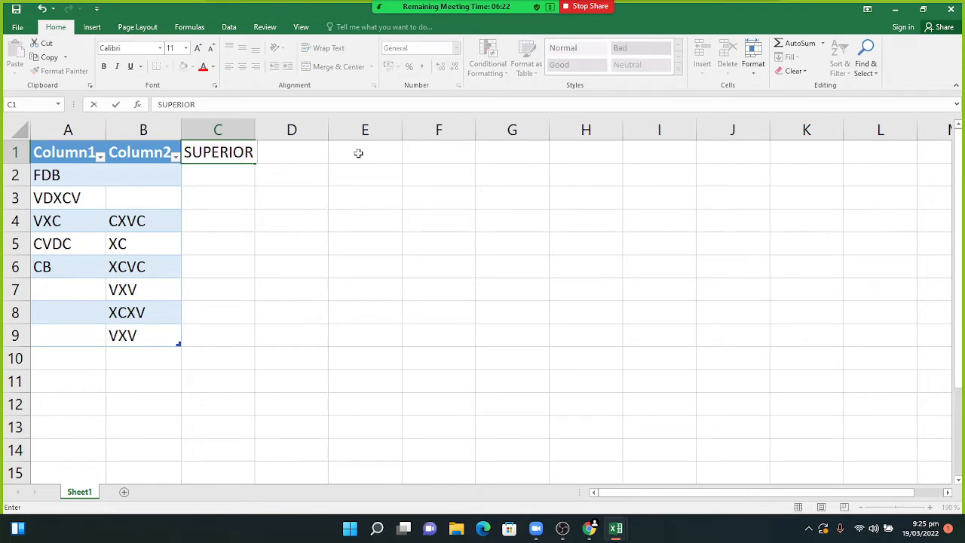
type(" ACADEMY")
key("Return")
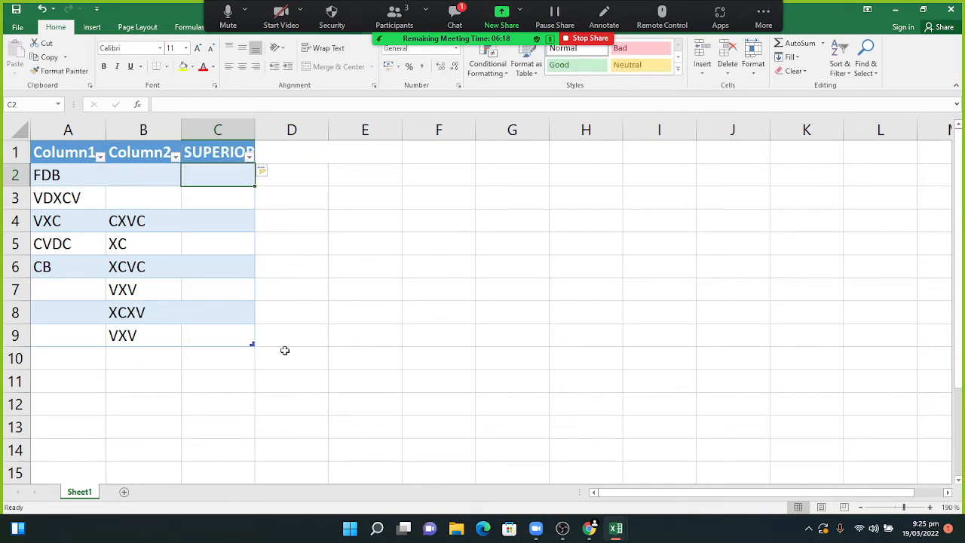
key("ctrl+n")
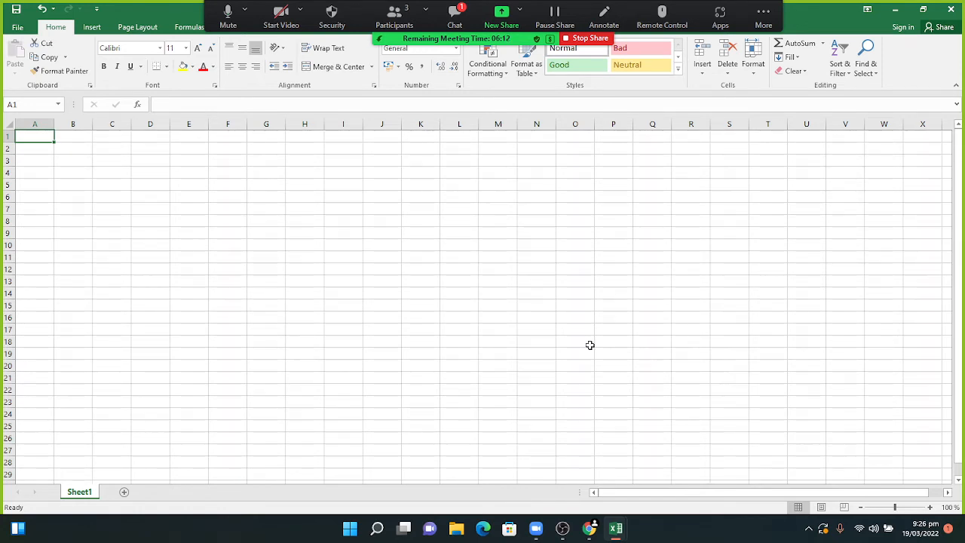
- Zoom in and enter SUPERIOR ACADEMY in A1, correcting the ACADEY typo
left_click_drag(895, 508, 909, 510)
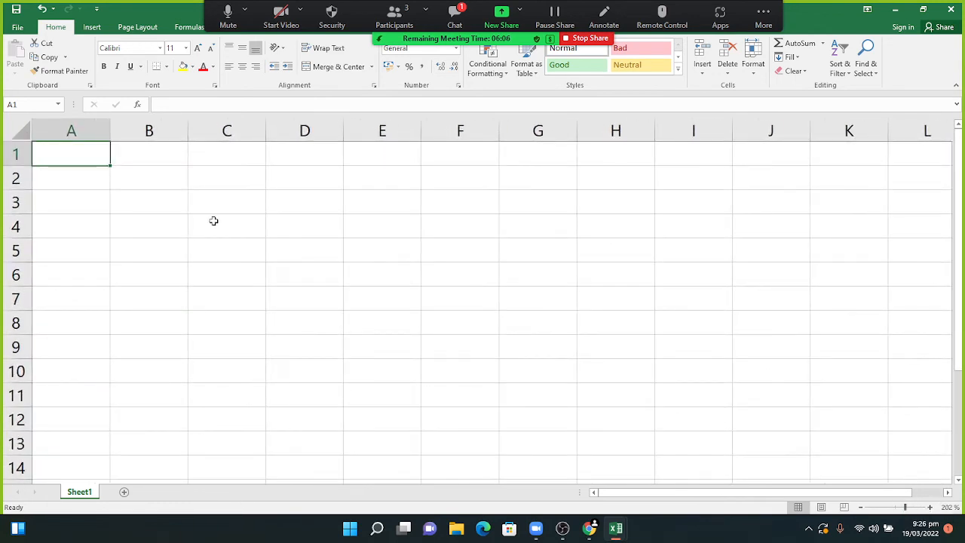
type("SUPERIO")
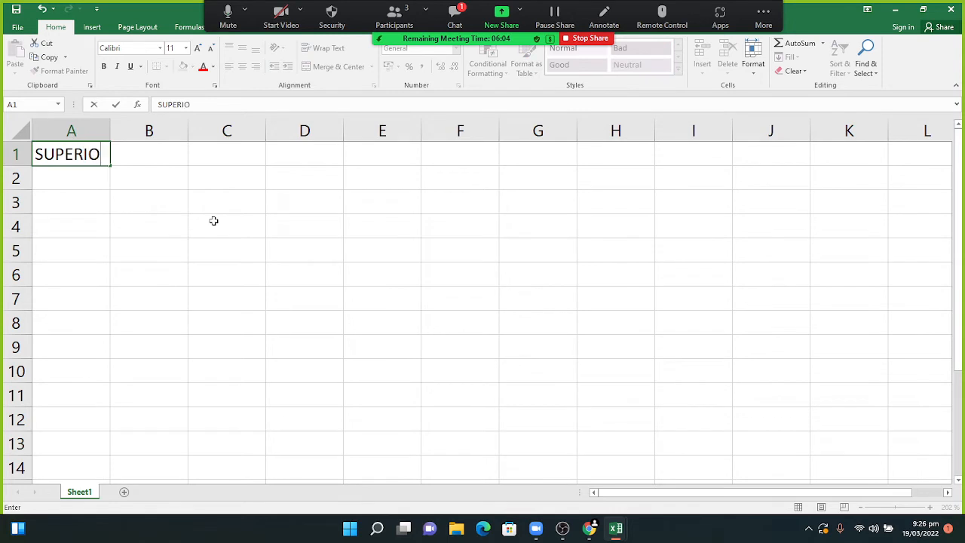
type("R ACADEY")
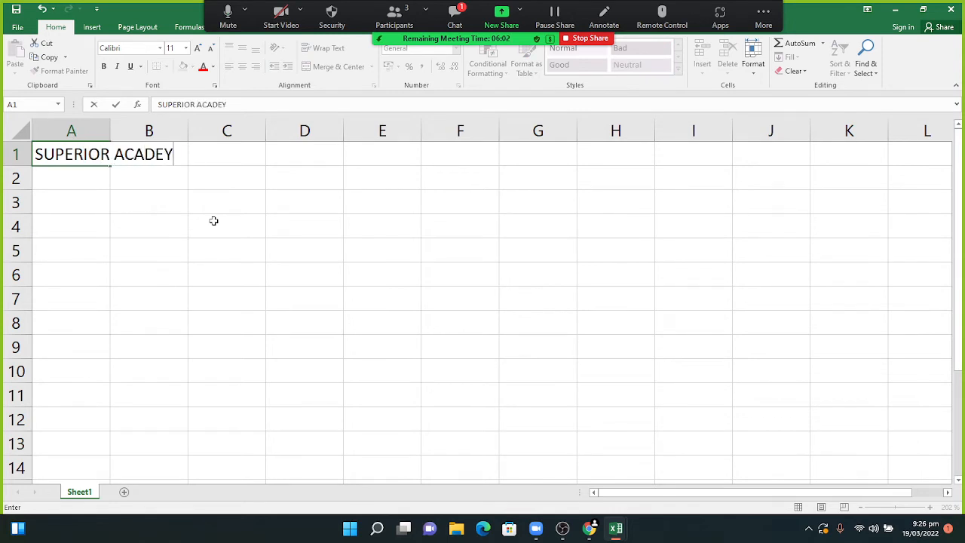
key("Return")
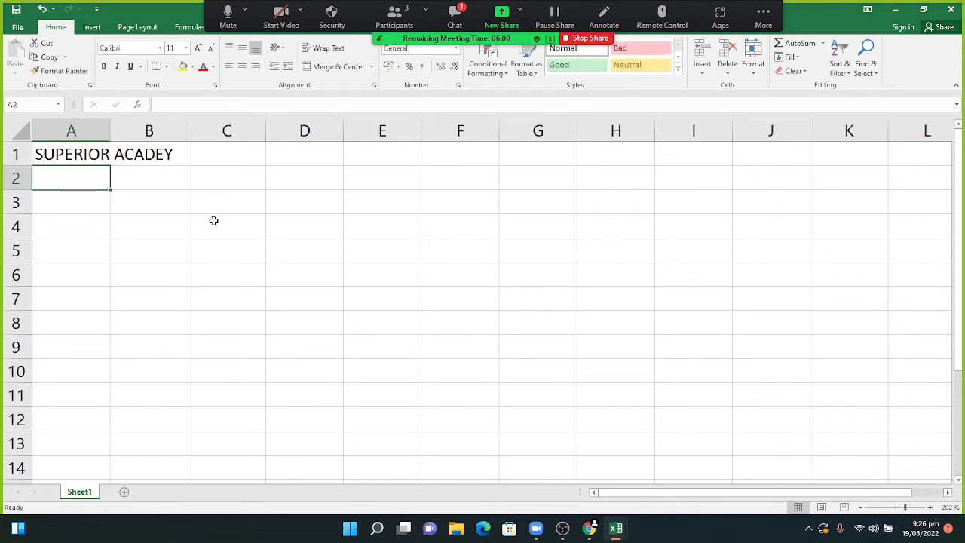
double_click(153, 154)
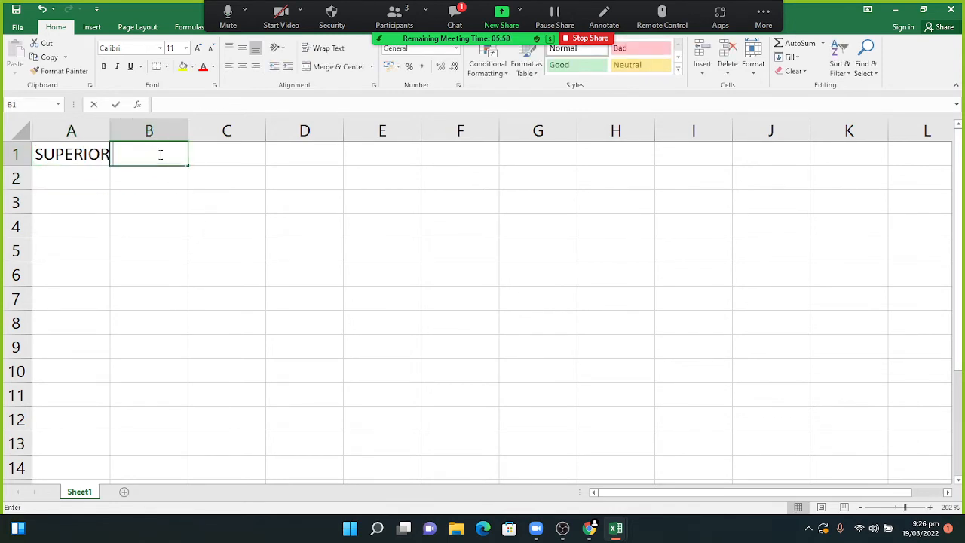
double_click(89, 155)
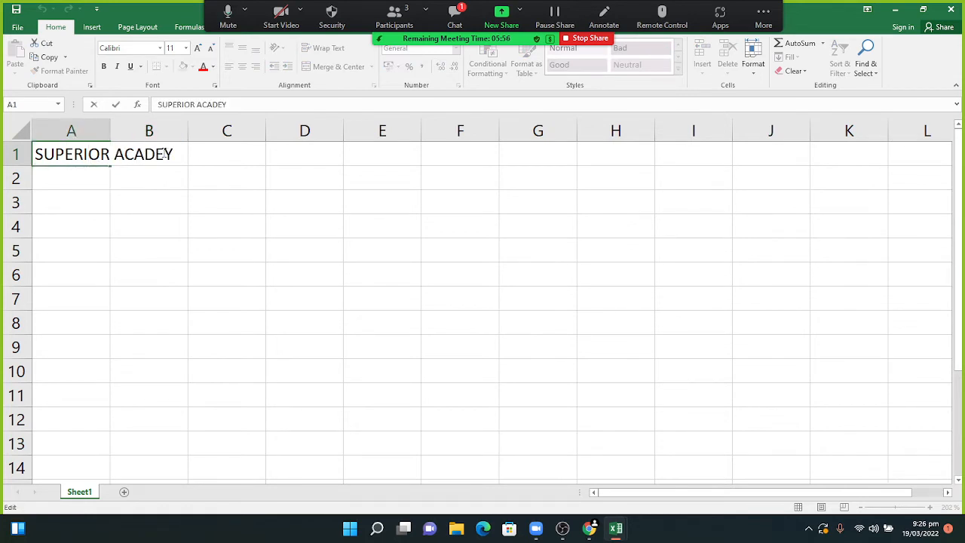
left_click(155, 153)
type("M")
key("BackSpace")
type("M")
key("Return")
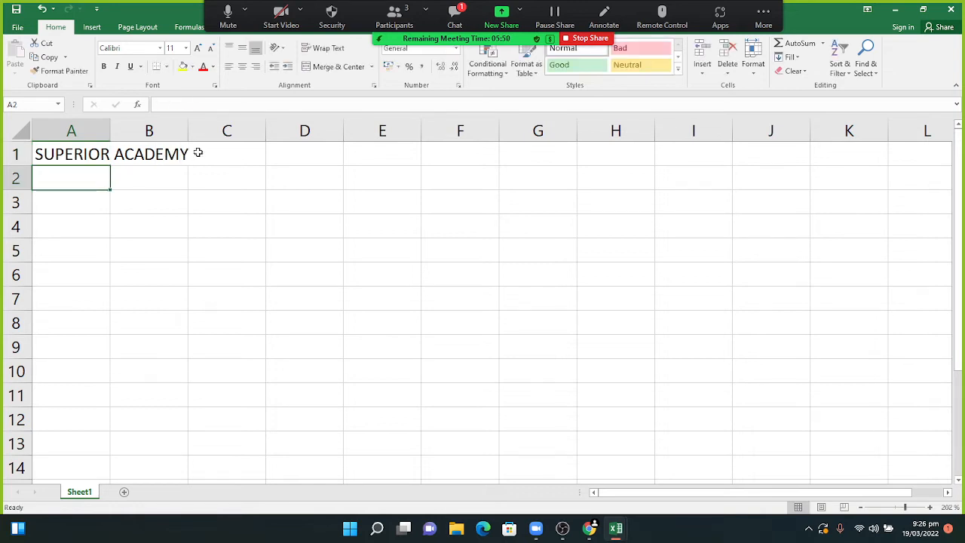
- Enter NAVAL COLONY in A2 and KARACHI in A3
type("N")
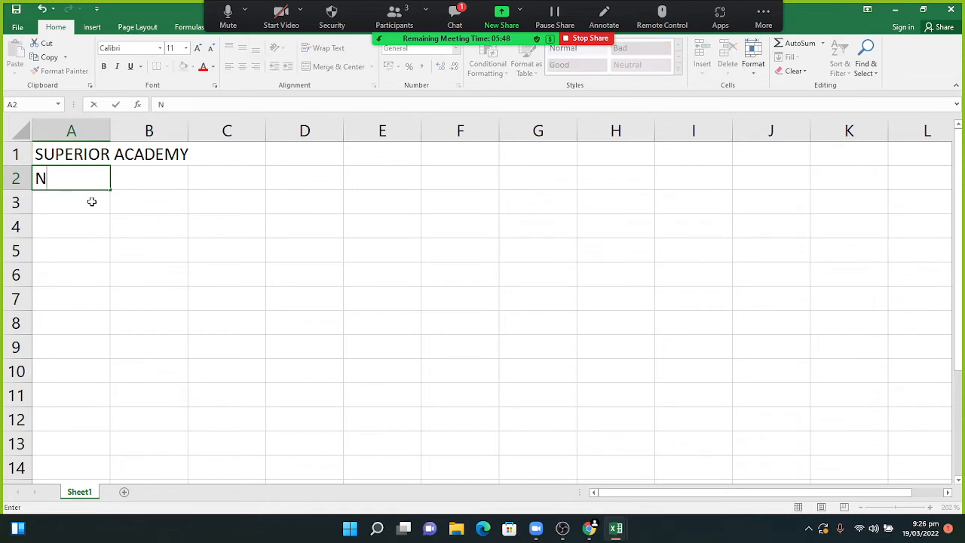
type("AVAL COL")
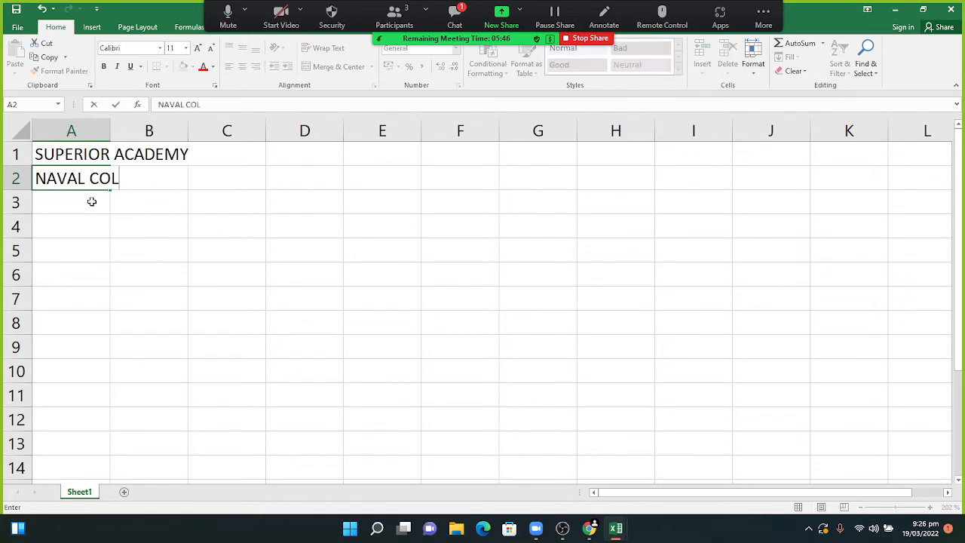
type("ONY")
key("Return")
type("KA")
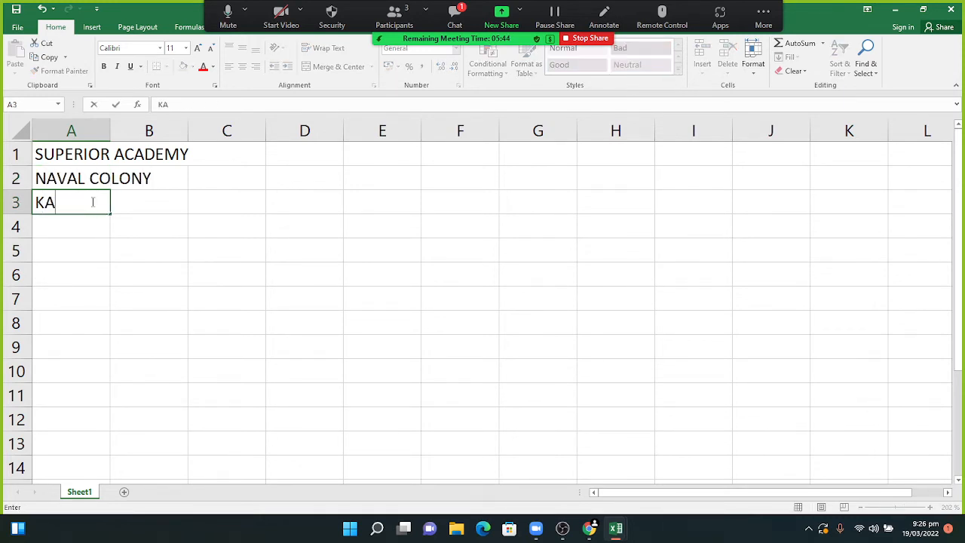
type("RACHI")
key("Return")
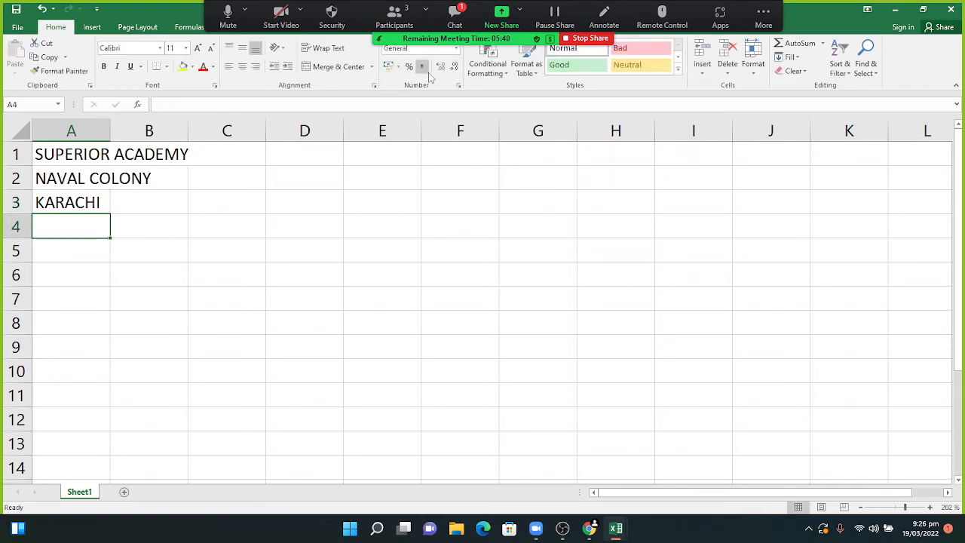
- Give A1:B1 a yellow fill and red font, then Format-Paint it onto A2:B2
left_click(452, 20)
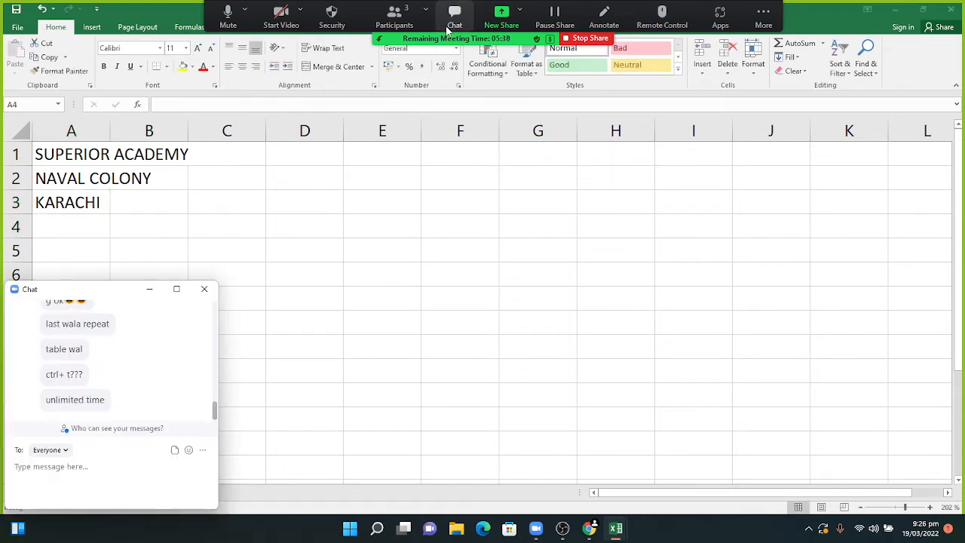
left_click(150, 289)
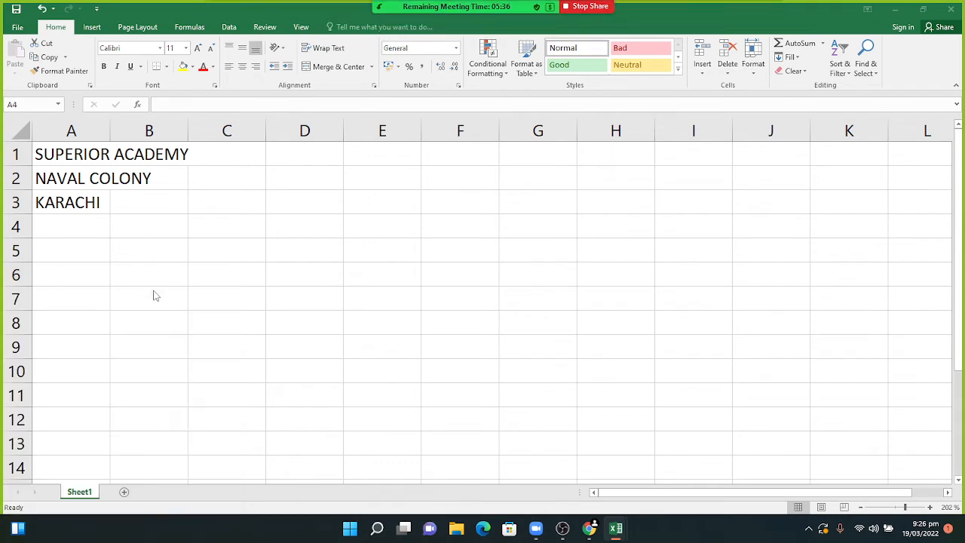
left_click(69, 148)
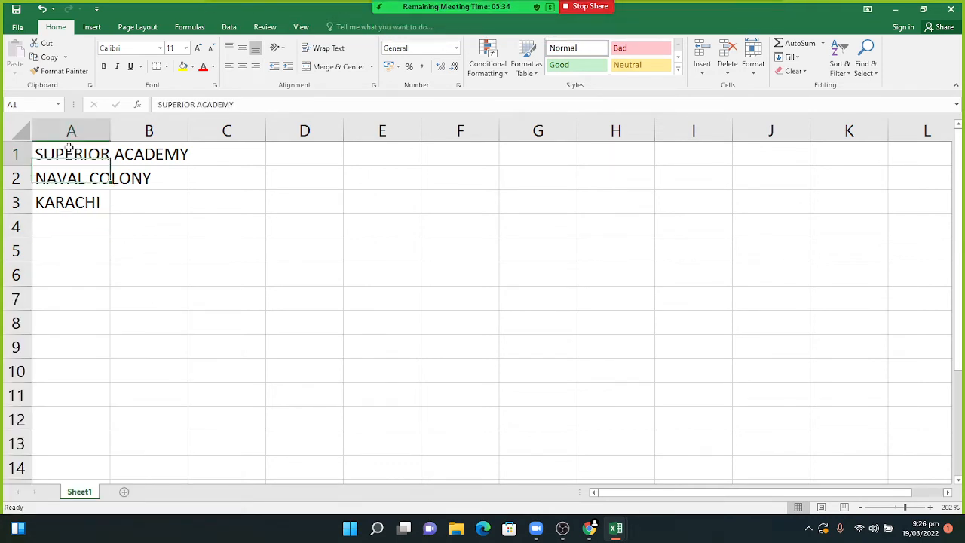
left_click(182, 66)
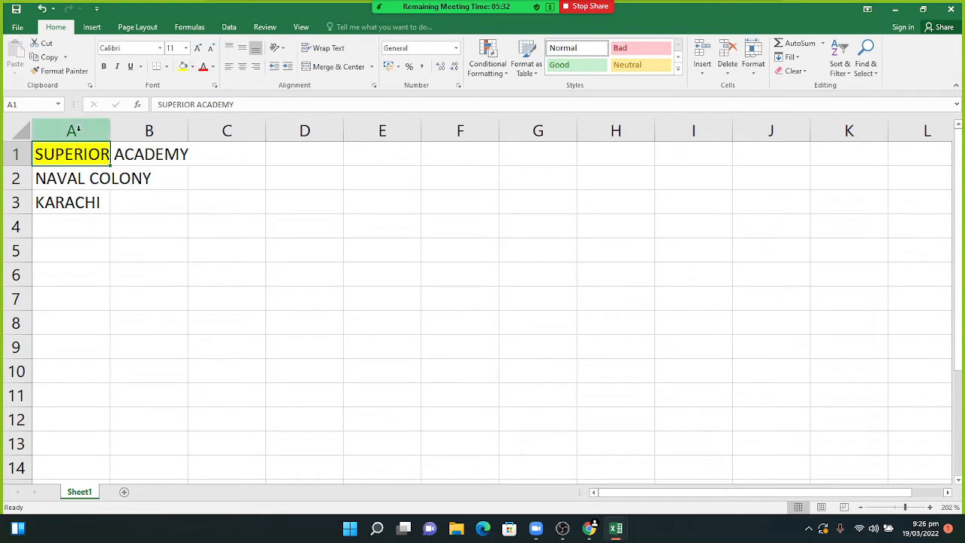
left_click_drag(75, 153, 149, 153)
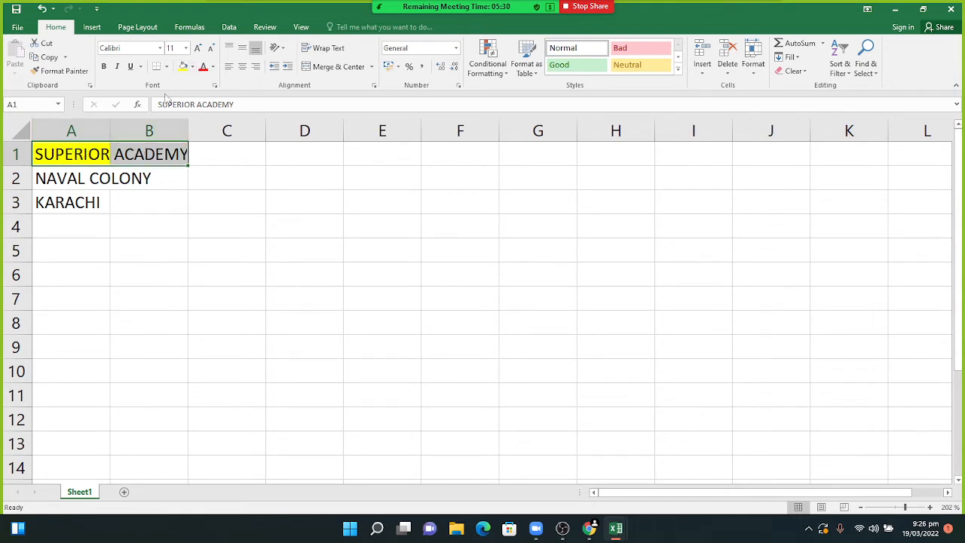
left_click(183, 66)
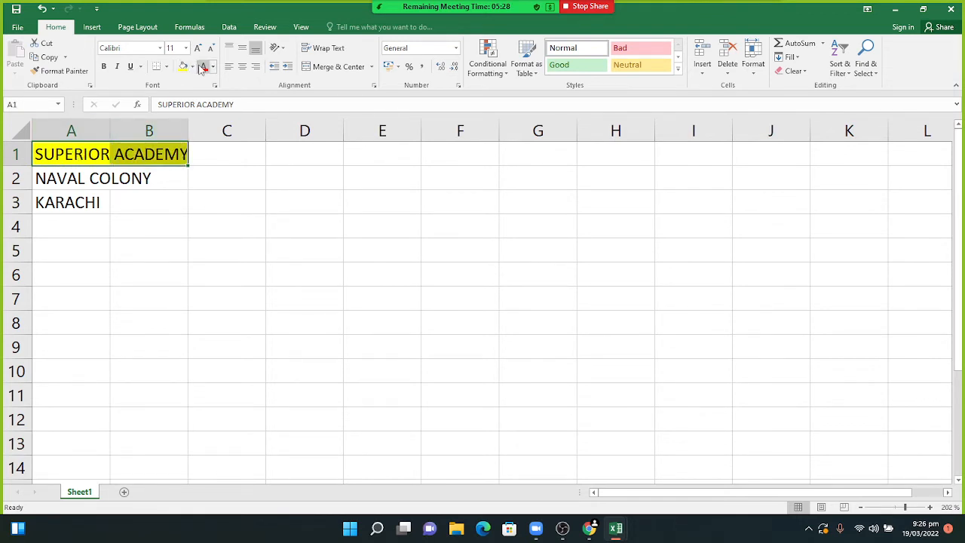
left_click(202, 67)
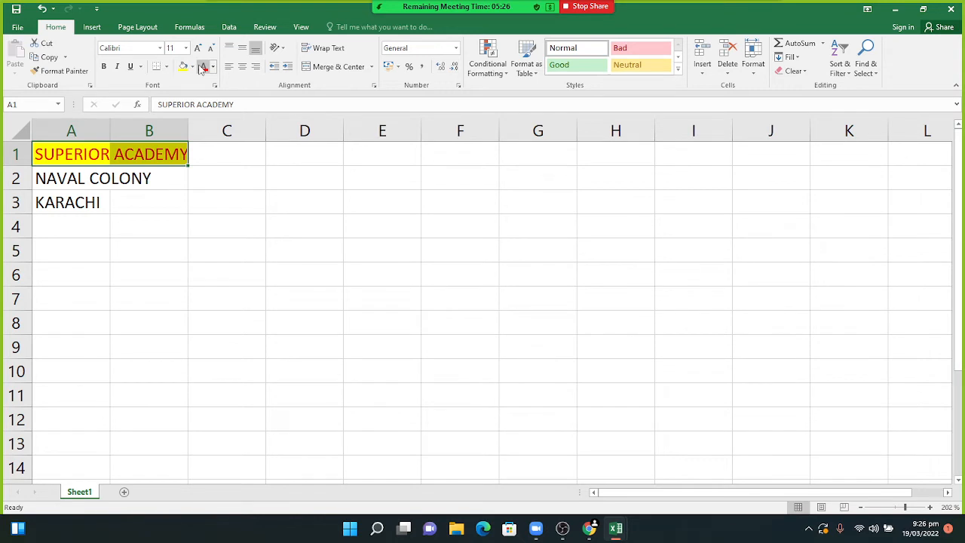
left_click(62, 72)
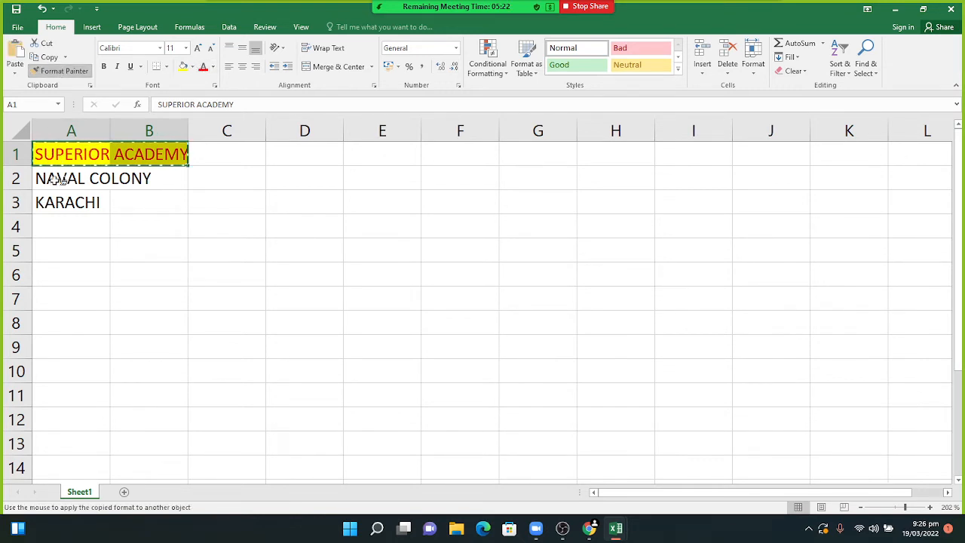
left_click_drag(58, 179, 130, 176)
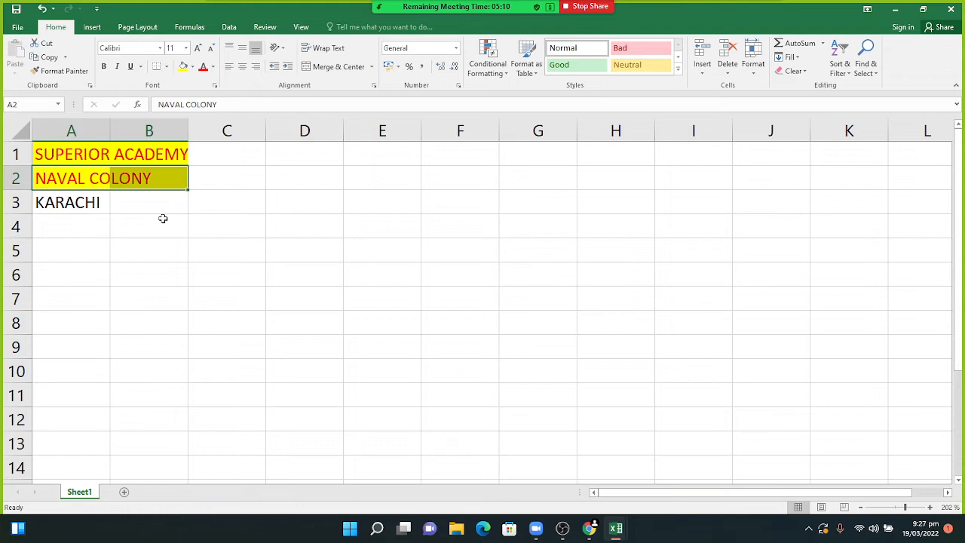
mouse_move(422, 8)
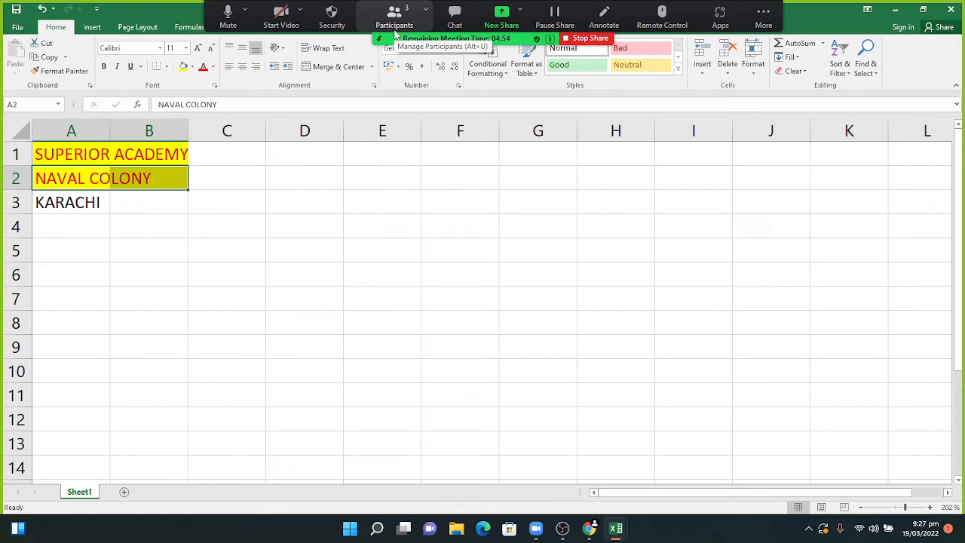
left_click(454, 15)
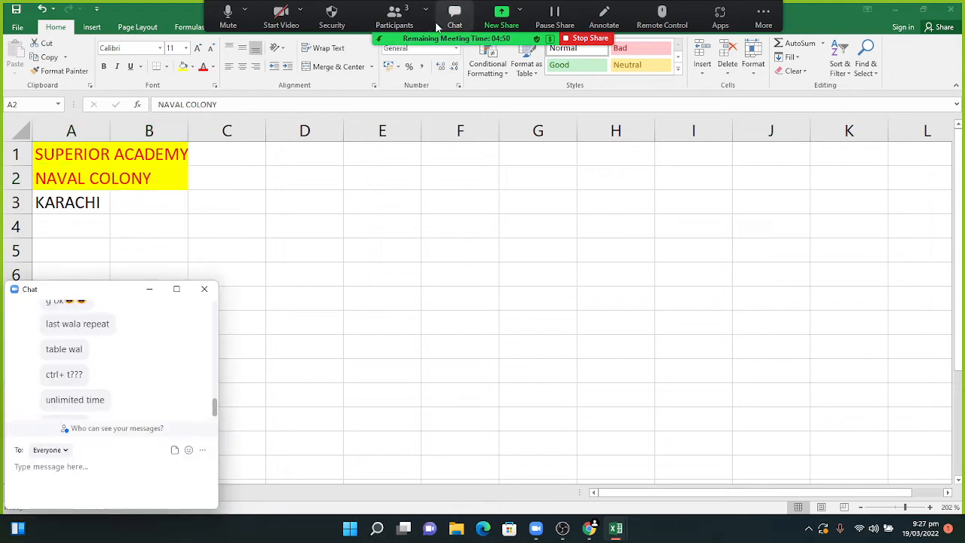
left_click(144, 288)
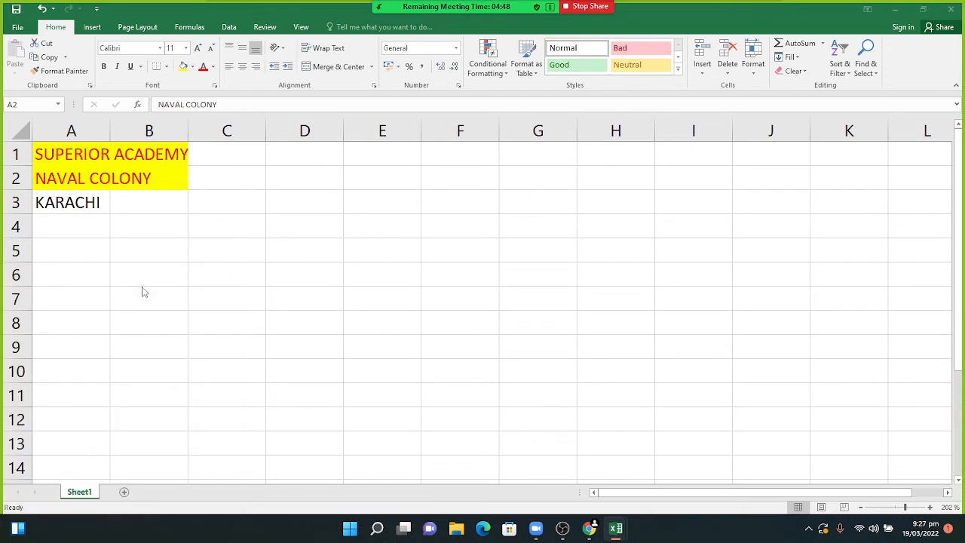
- Undo the yellow fill and red text on rows 1–2, leaving A1:B1 selected
left_click(81, 181)
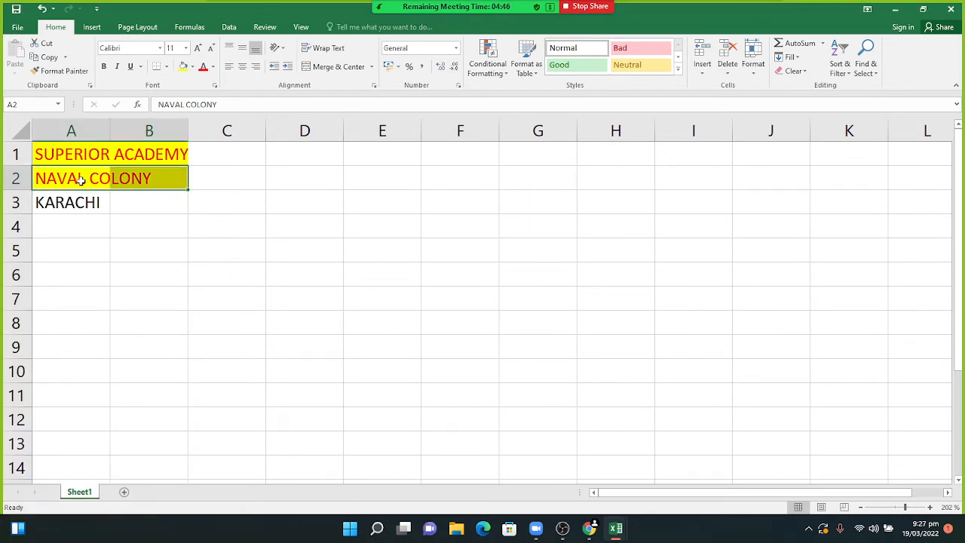
key("ctrl+z")
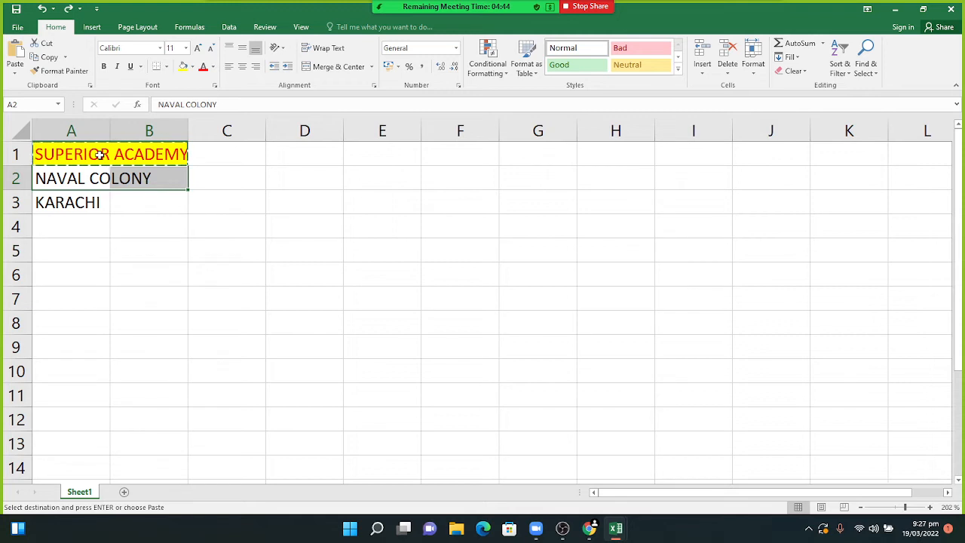
left_click(206, 183)
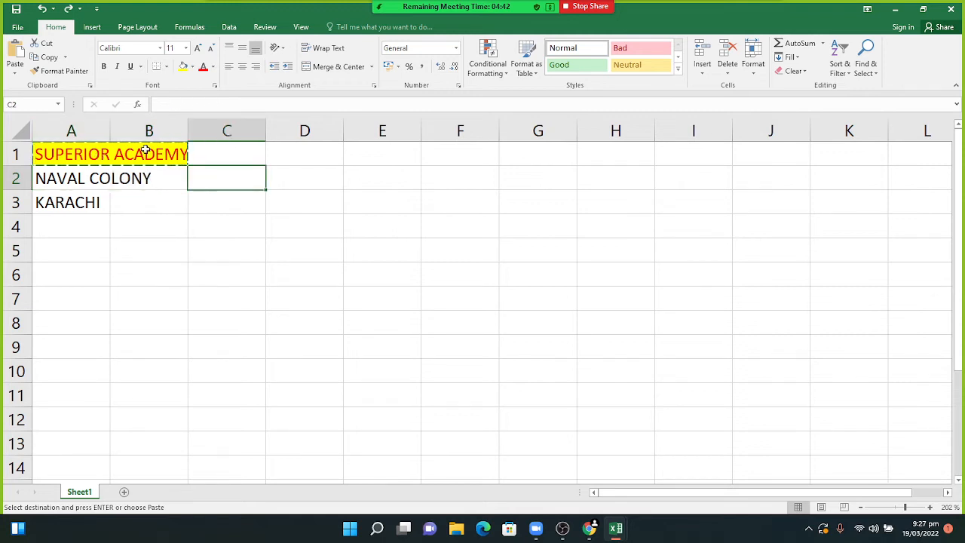
left_click_drag(145, 151, 125, 153)
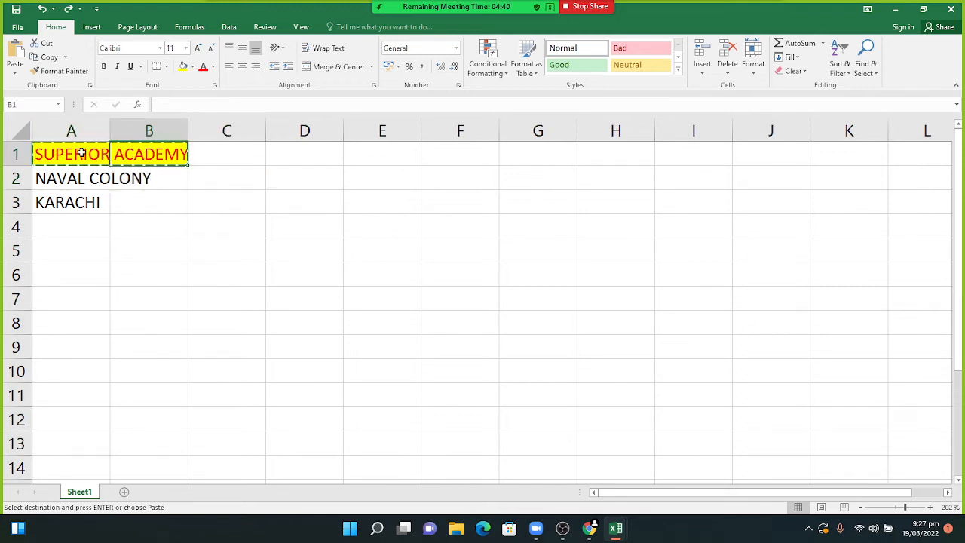
key("ctrl+z")
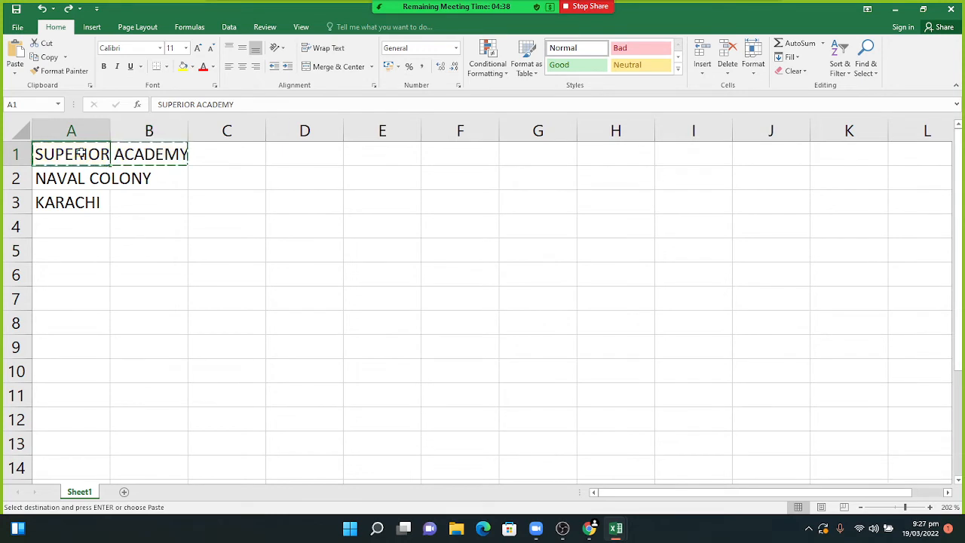
key("ctrl+z")
key("ctrl+z")
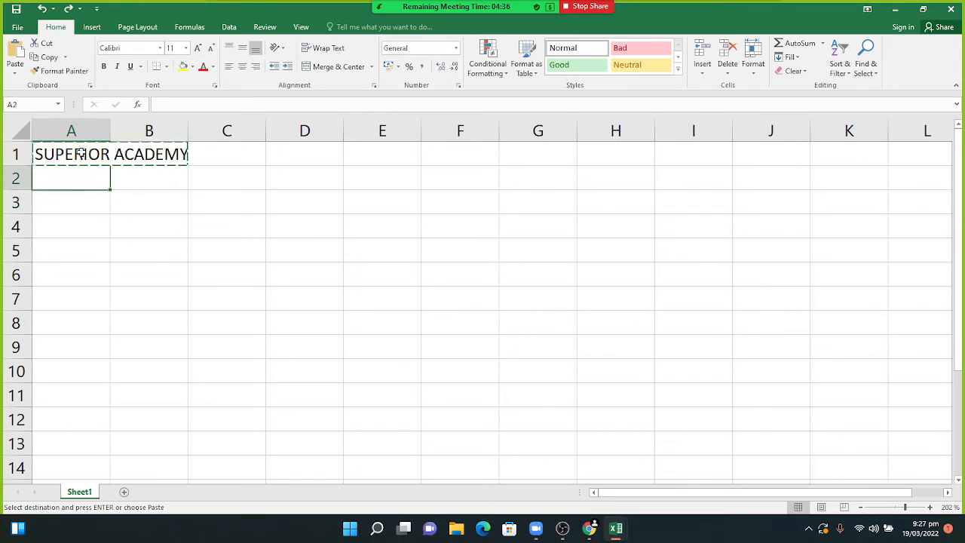
key("ctrl+y")
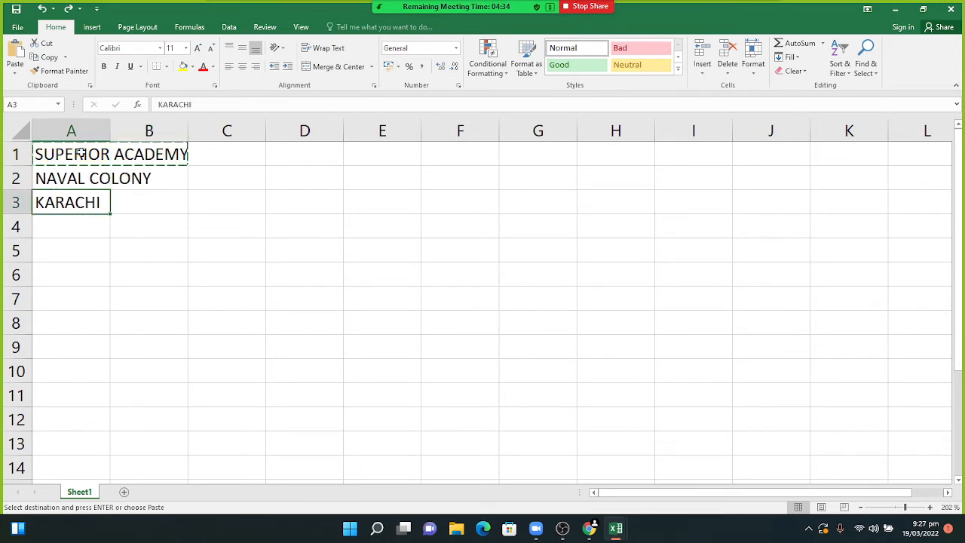
left_click(132, 241)
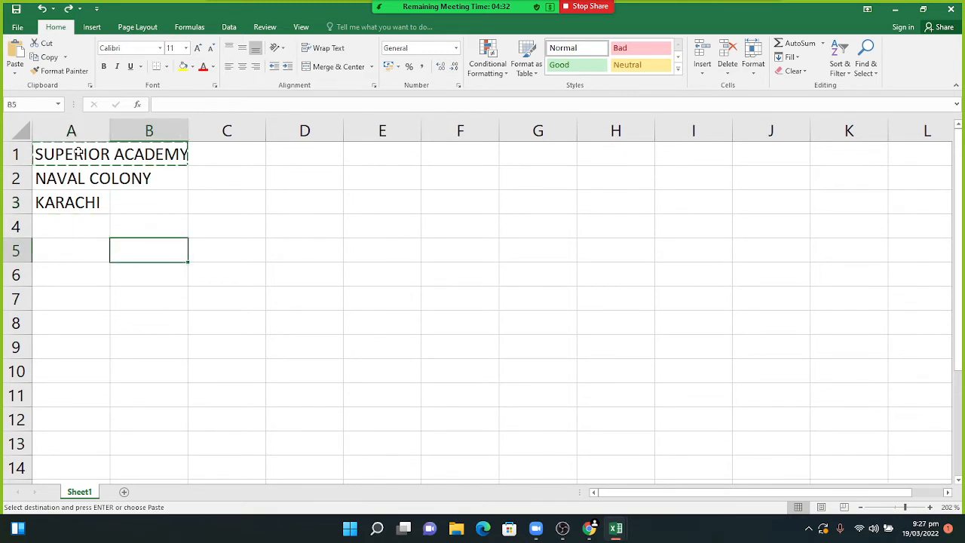
left_click_drag(48, 150, 119, 150)
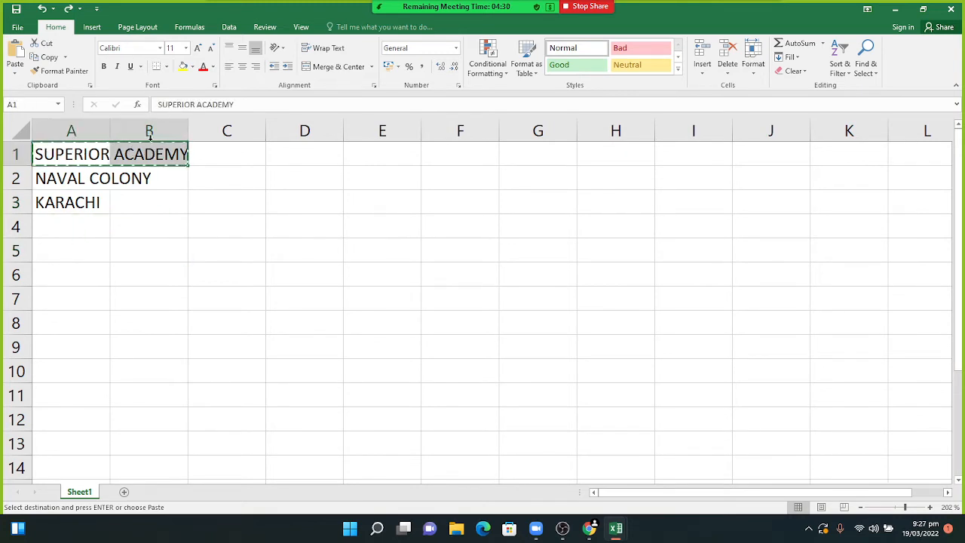
- Reapply yellow fill and red text to A1:B1 and paint it onto rows 2 and 3
left_click(183, 67)
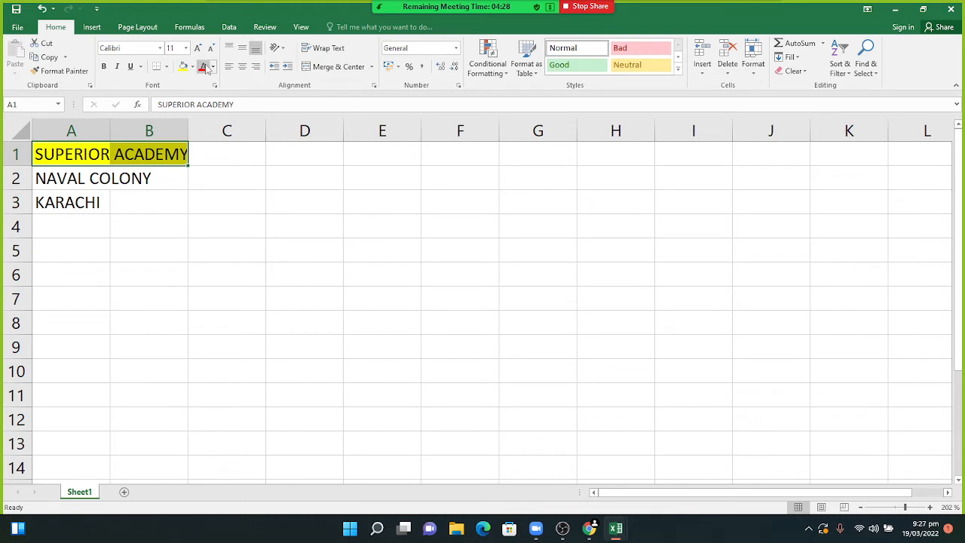
left_click(202, 67)
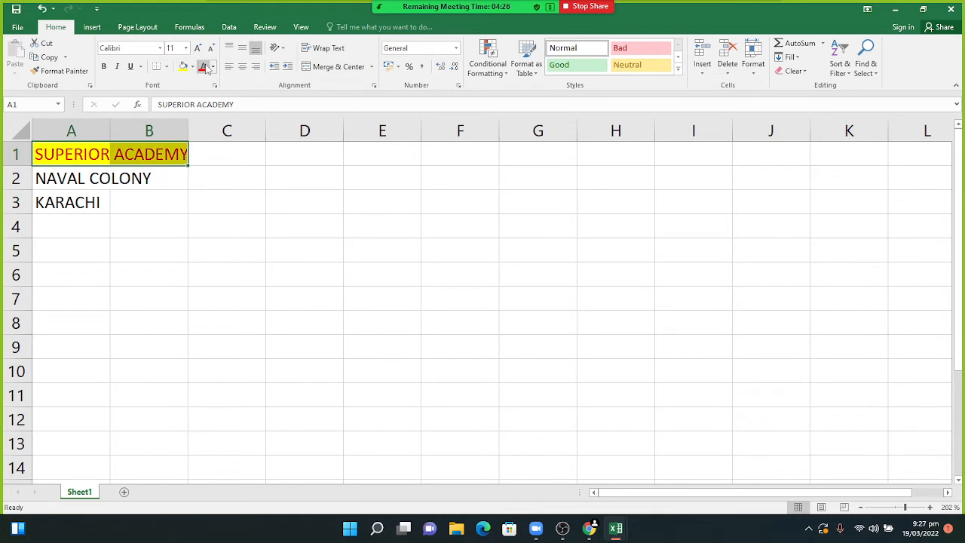
left_click(74, 71)
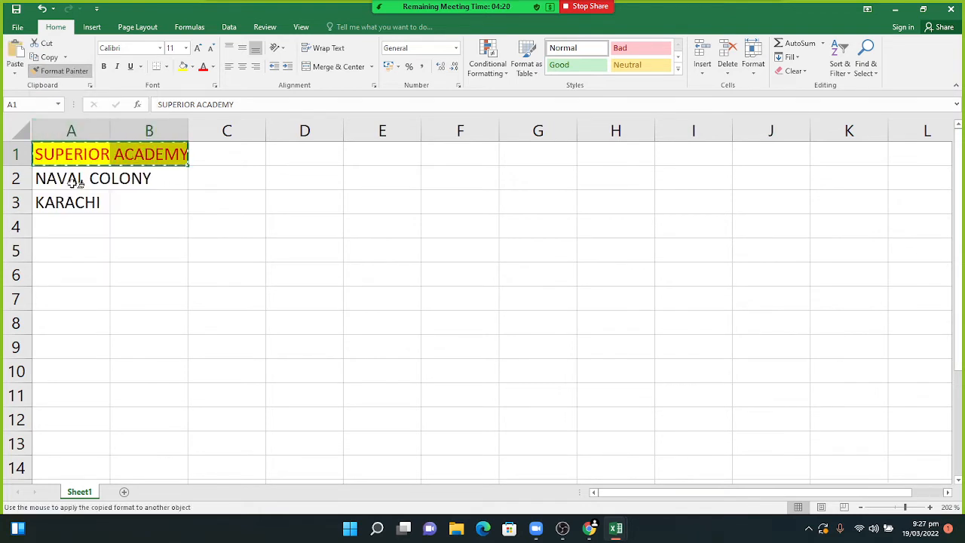
left_click_drag(38, 176, 172, 173)
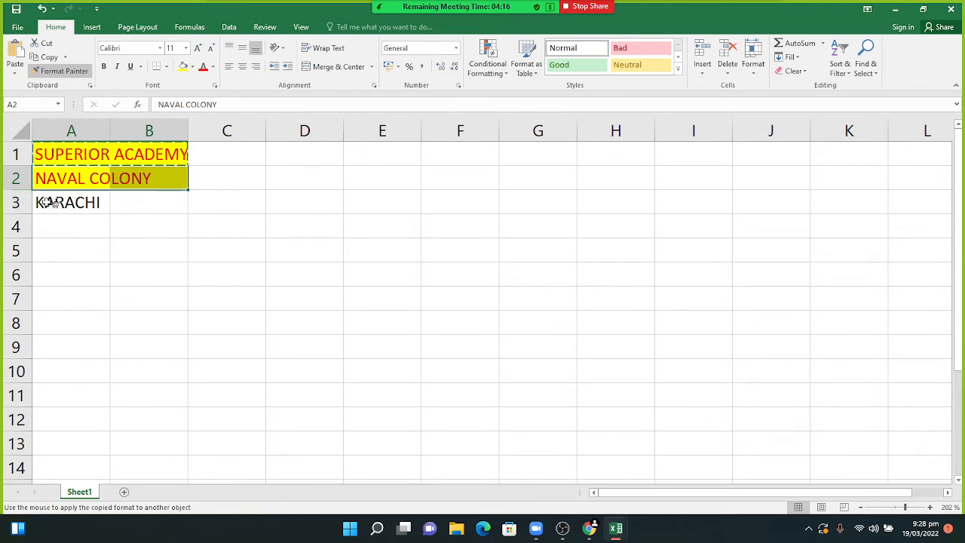
left_click_drag(43, 202, 136, 205)
- Paint the yellow formatting onto scattered blocks in rows 4–11, such as A7:E8 and B9:D10
left_click_drag(49, 225, 143, 225)
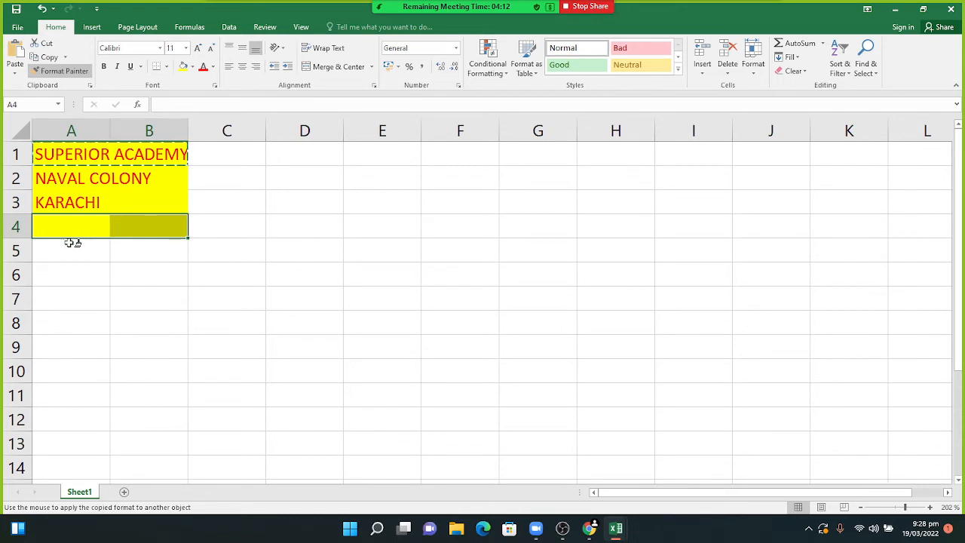
mouse_move(71, 242)
left_mouse_down()
mouse_move(144, 243)
mouse_move(141, 254)
left_mouse_up()
left_click_drag(65, 275, 206, 279)
left_click_drag(74, 304, 400, 323)
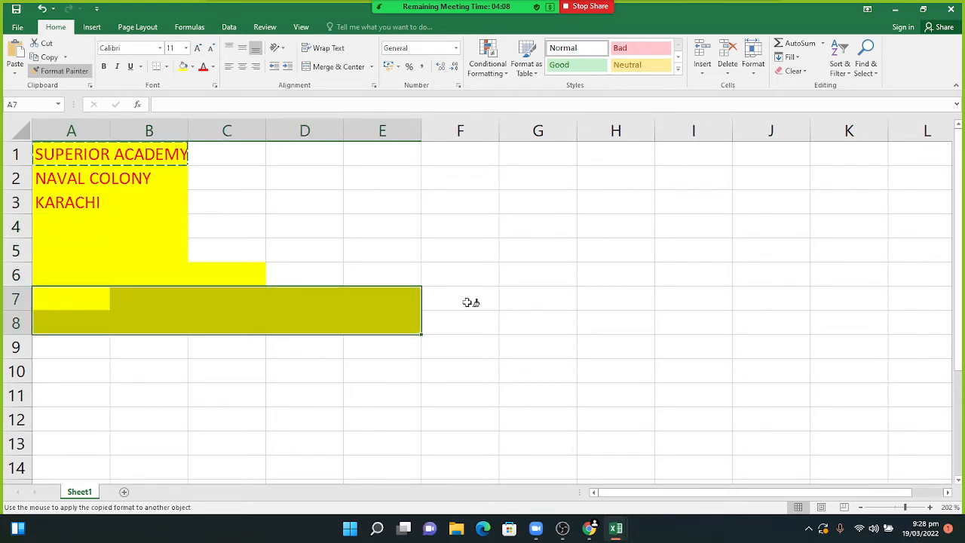
left_click_drag(467, 302, 726, 294)
left_click_drag(457, 403, 708, 393)
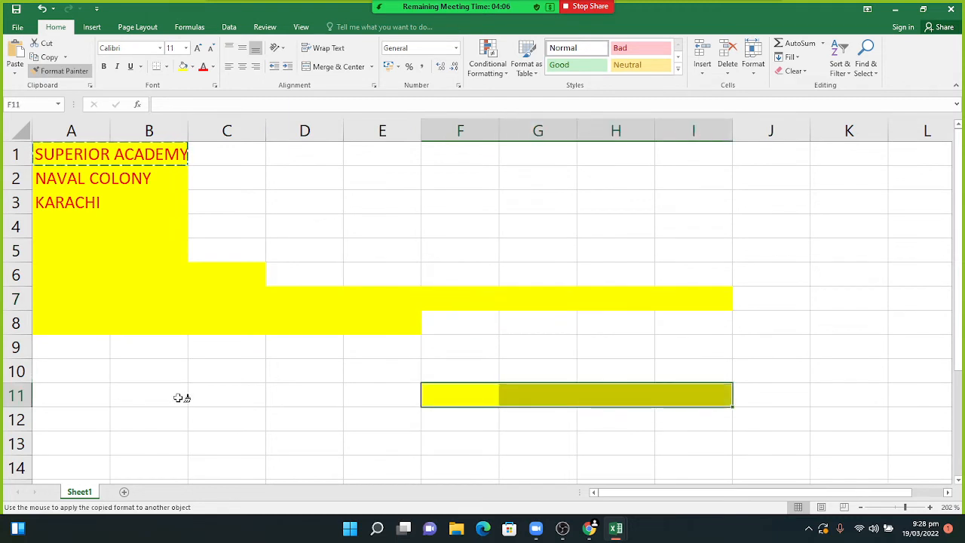
left_click_drag(134, 366, 320, 340)
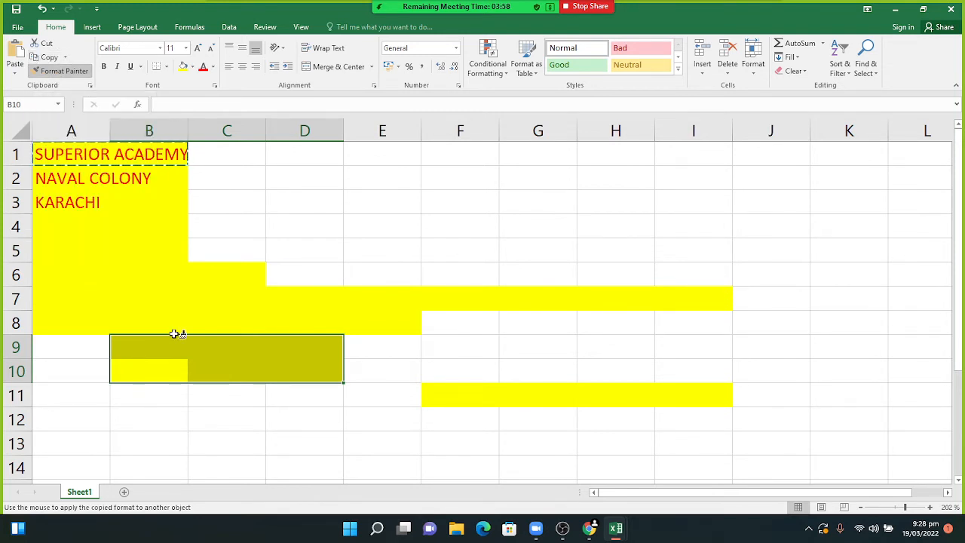
- Undo the scattered yellow blocks and paint A1:B1's formatting onto A2:B4
key("ctrl+z")
key("ctrl+z")
key("ctrl+z")
key("ctrl+z")
key("ctrl+z")
key("ctrl+z")
key("ctrl+z")
key("ctrl+z")
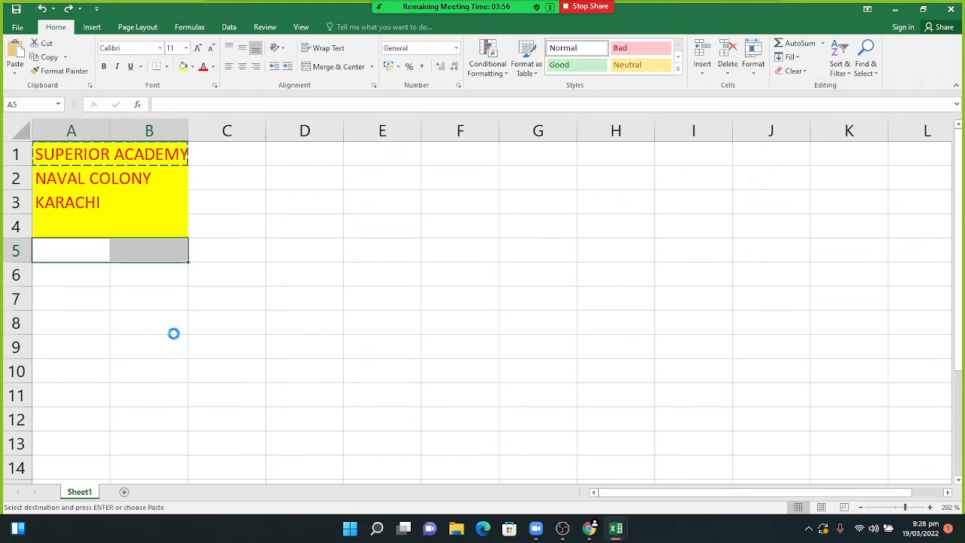
key("ctrl+z")
key("ctrl+z")
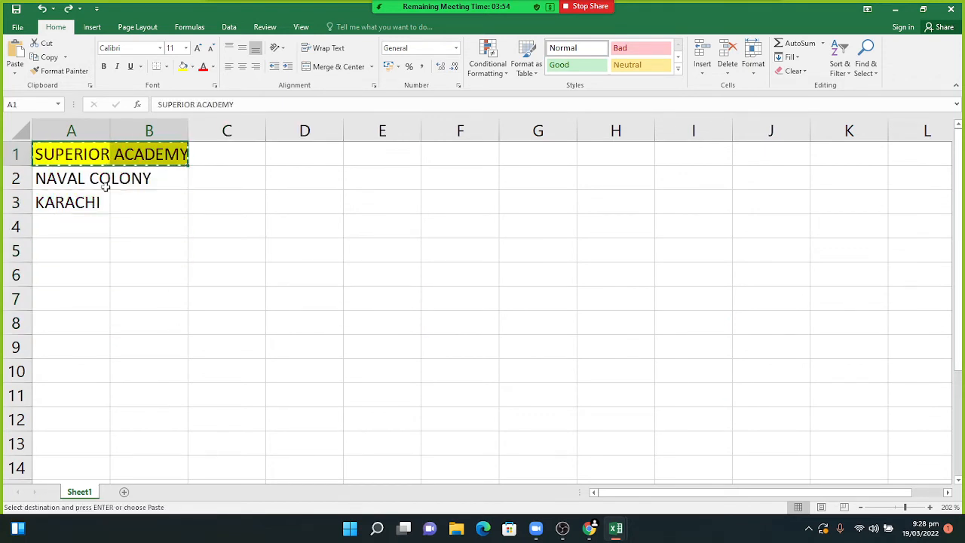
left_click(60, 70)
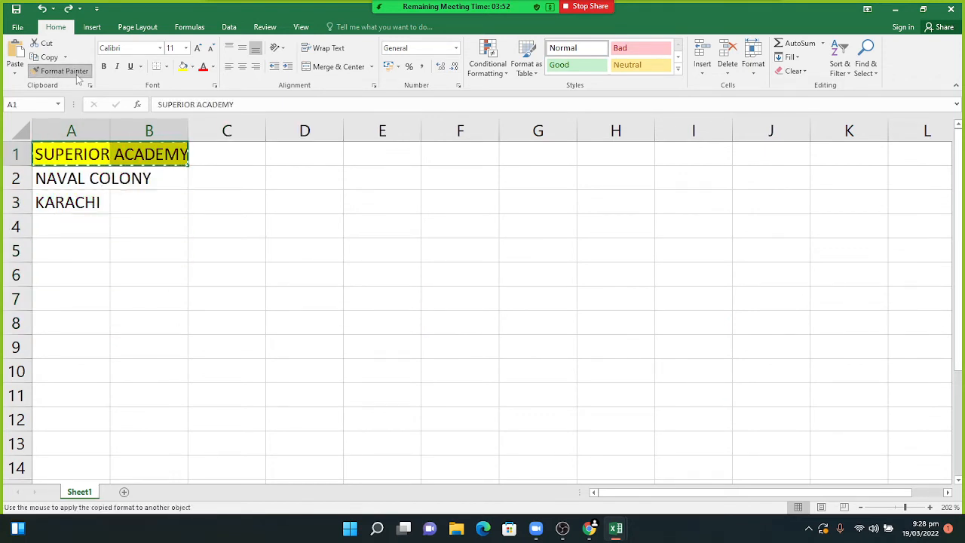
left_click(40, 178)
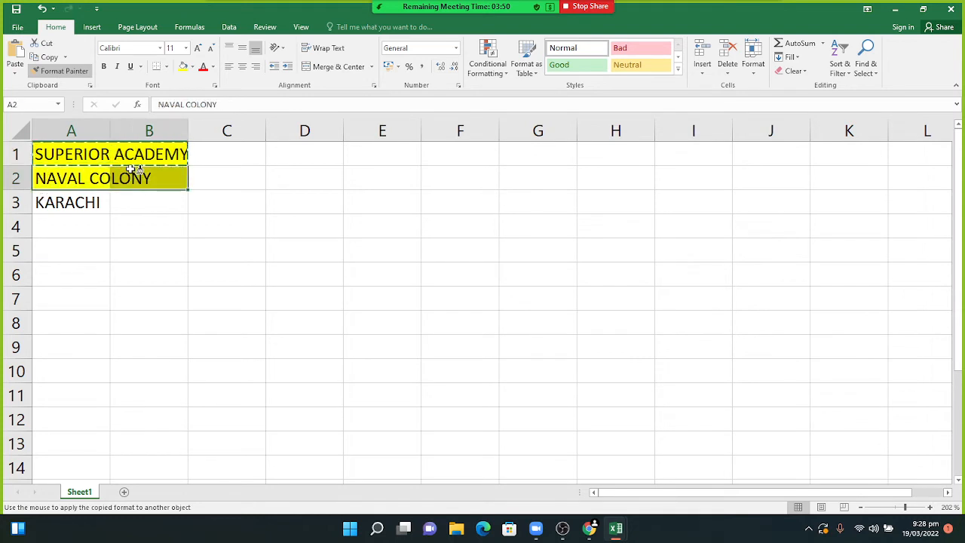
left_click_drag(45, 204, 142, 213)
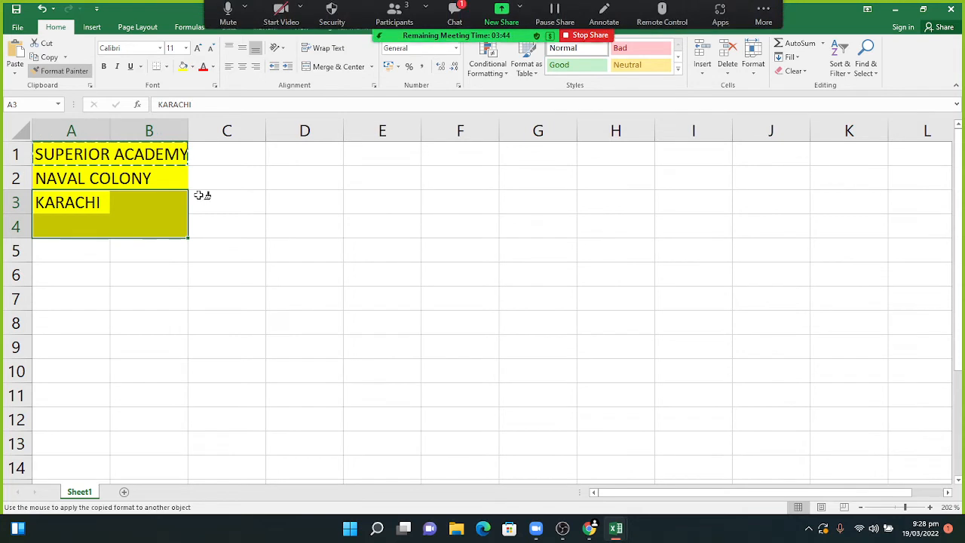
- Paint the yellow formatting onto C2:E2 and turn Format Painter off
left_click(455, 22)
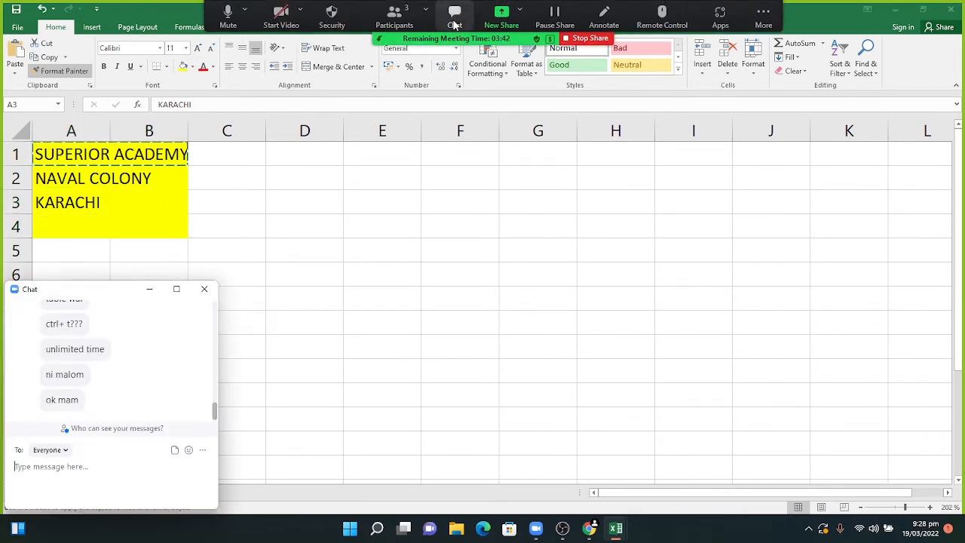
left_click(150, 290)
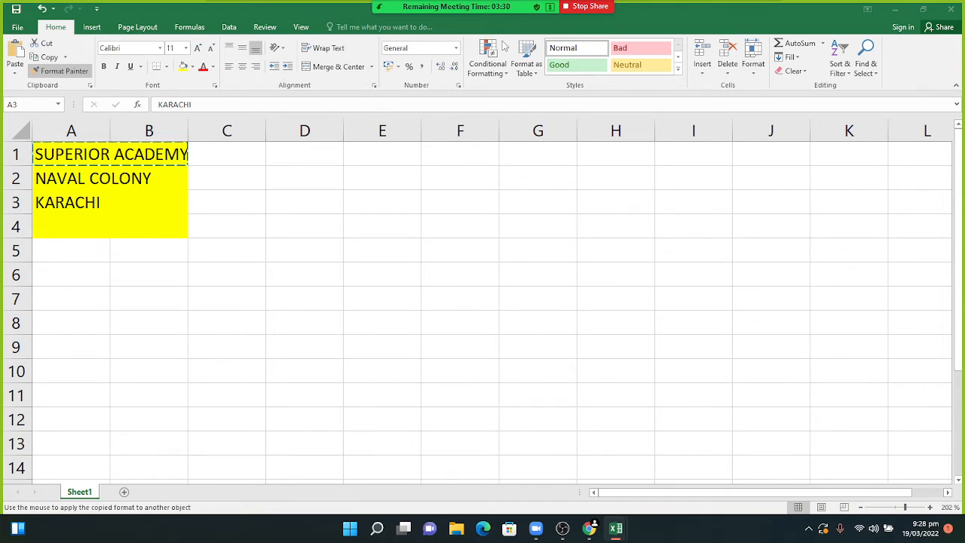
left_click(455, 51)
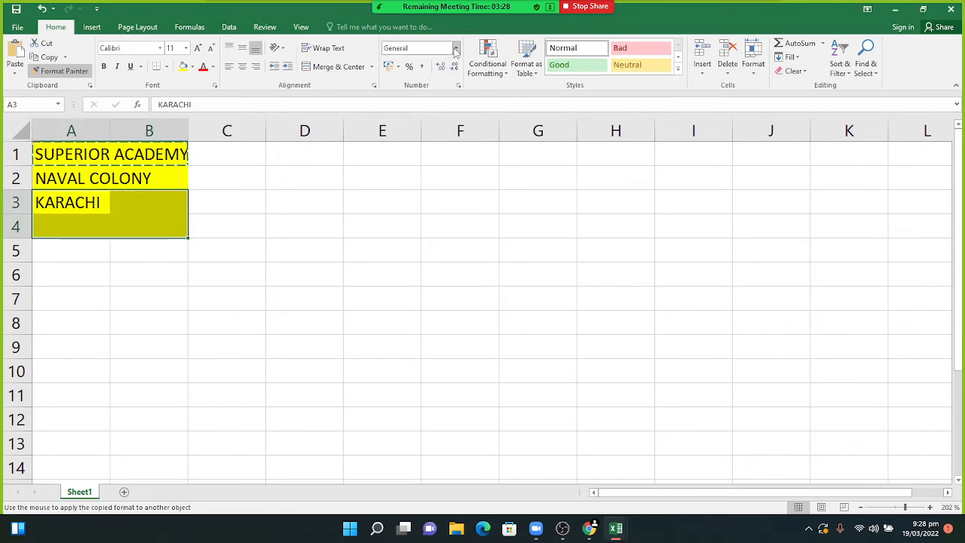
left_click(302, 183)
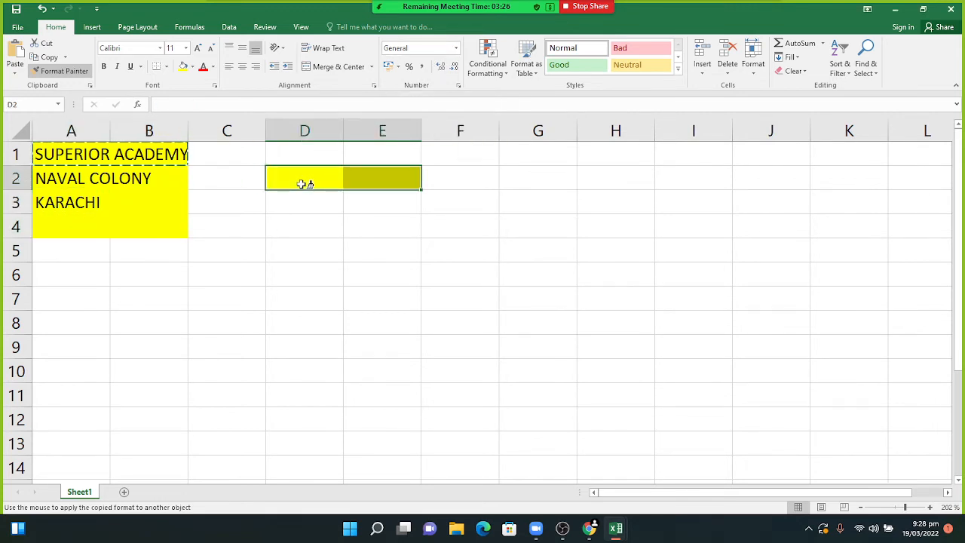
left_click(225, 184)
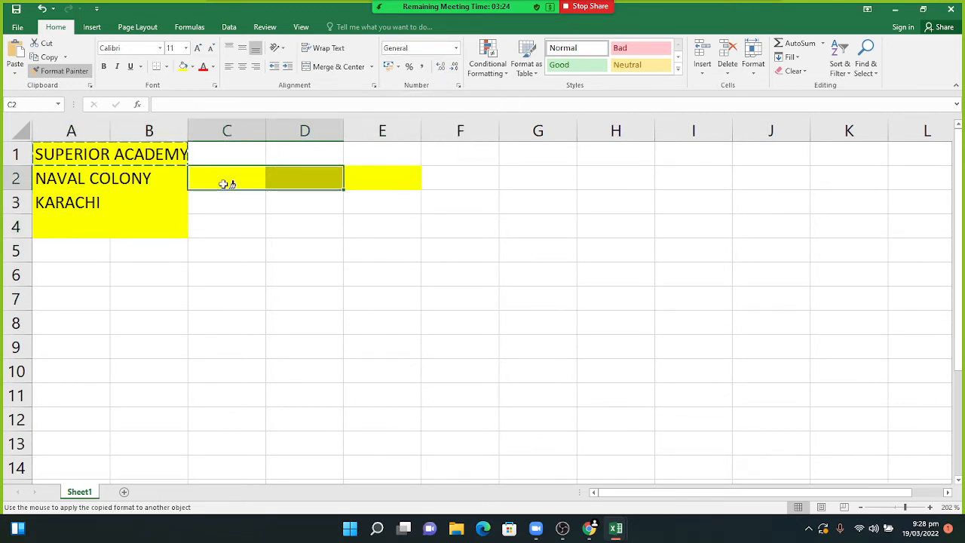
left_click(73, 73)
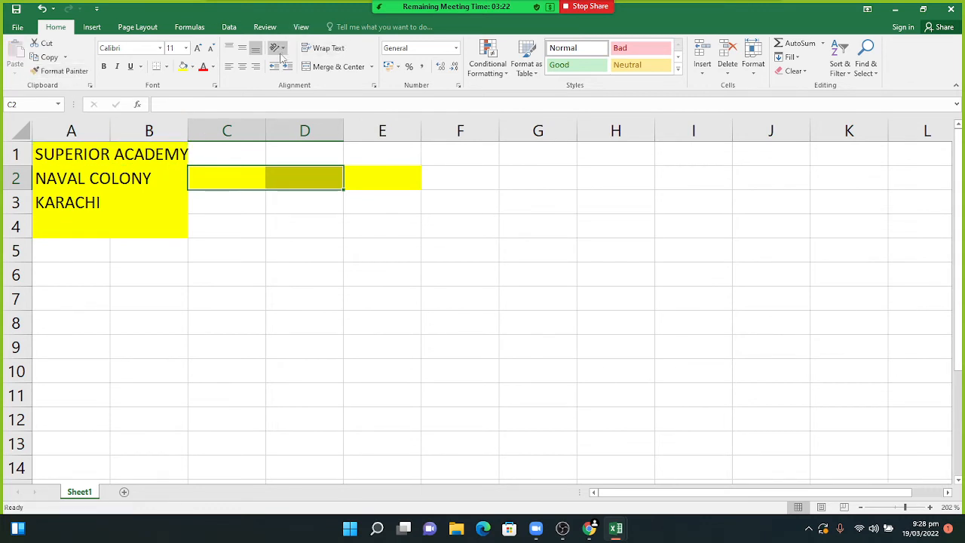
- Try Angle Clockwise, Vertical Text and Rotate Text Down orientations on A1
left_click(96, 155)
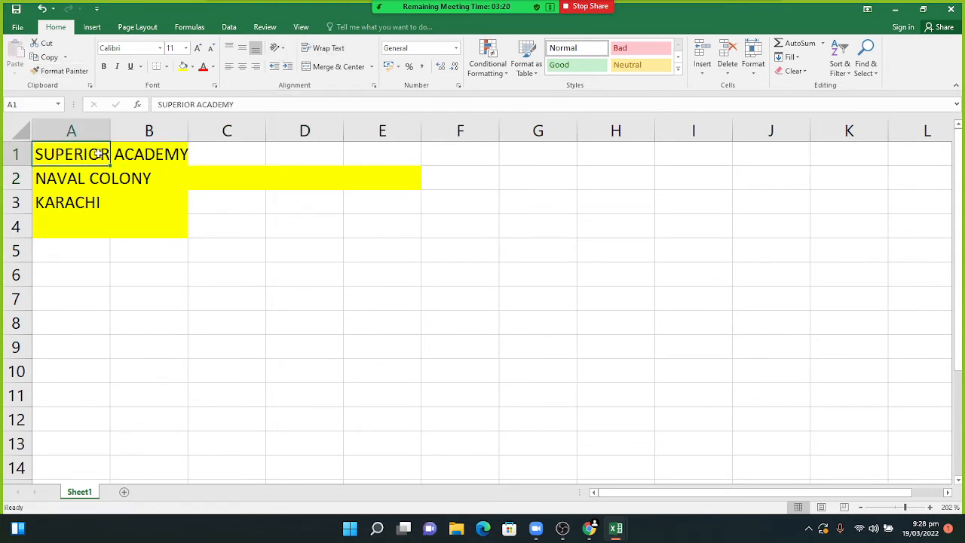
left_click(278, 47)
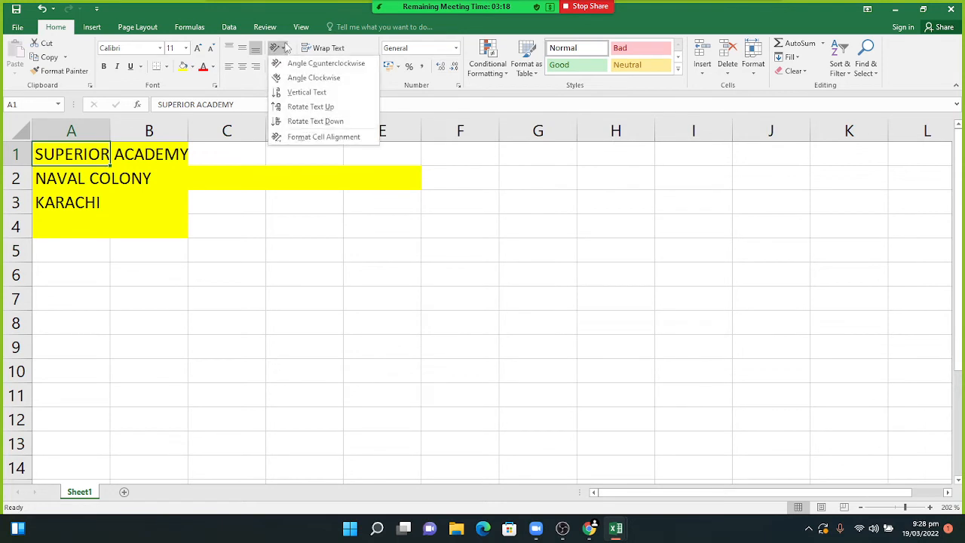
left_click(300, 79)
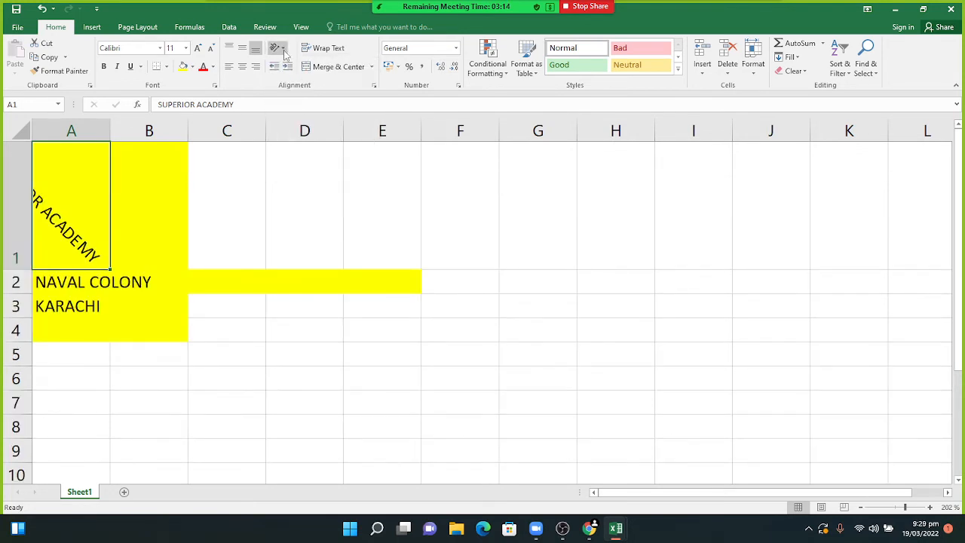
left_click(283, 49)
left_click(297, 92)
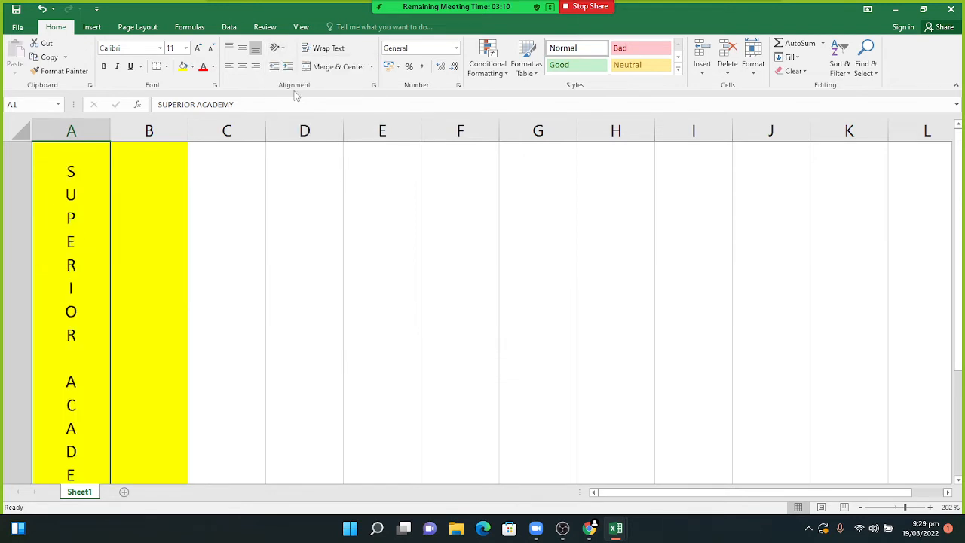
left_click(285, 50)
left_click(308, 121)
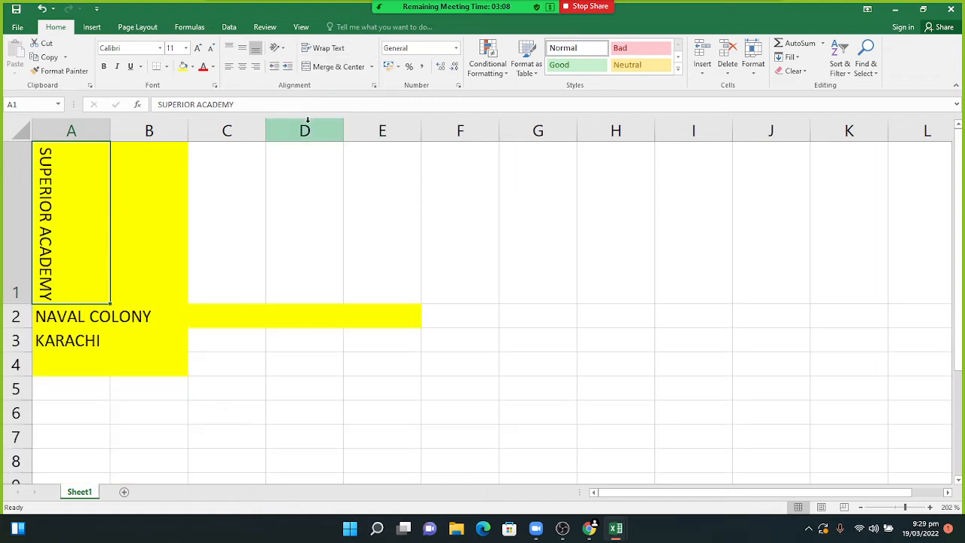
- Set A1's text to Angle Counterclockwise and open Format Cell Alignment
left_click(284, 49)
left_click(296, 64)
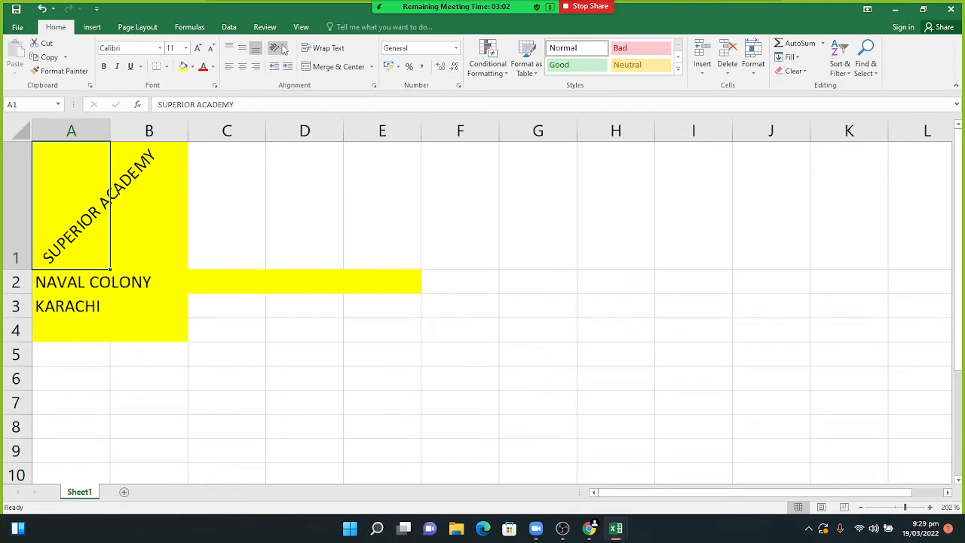
left_click(283, 49)
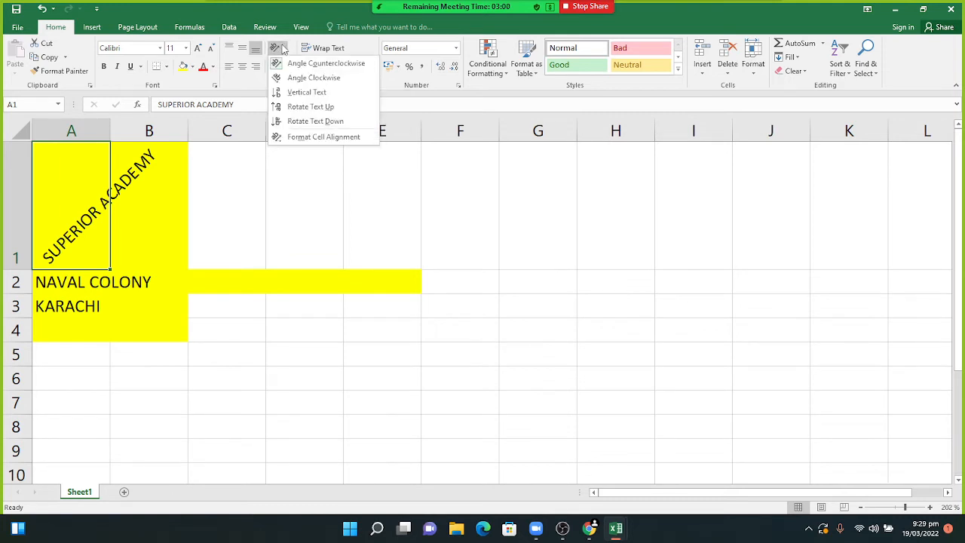
left_click(304, 135)
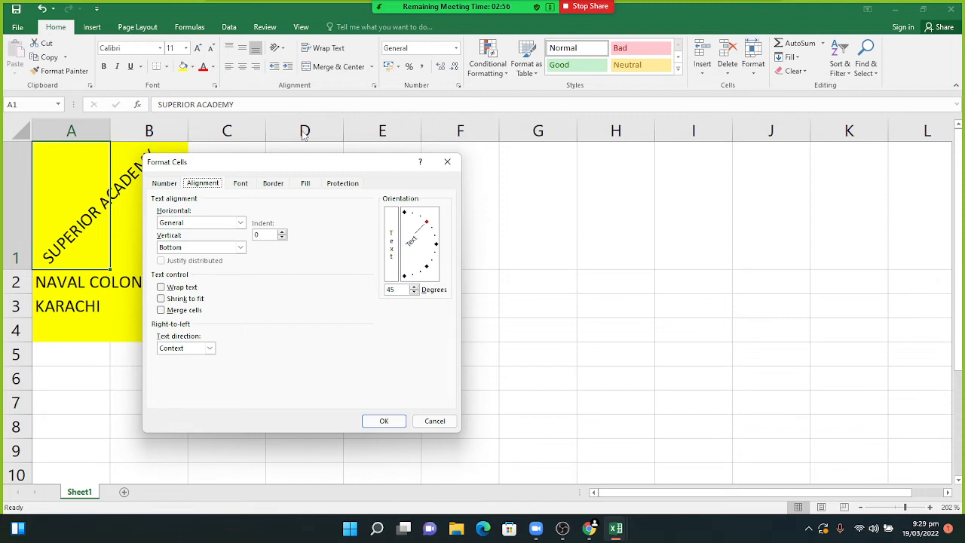
- Set A1's horizontal alignment to Fill in Format Cells
left_click(242, 223)
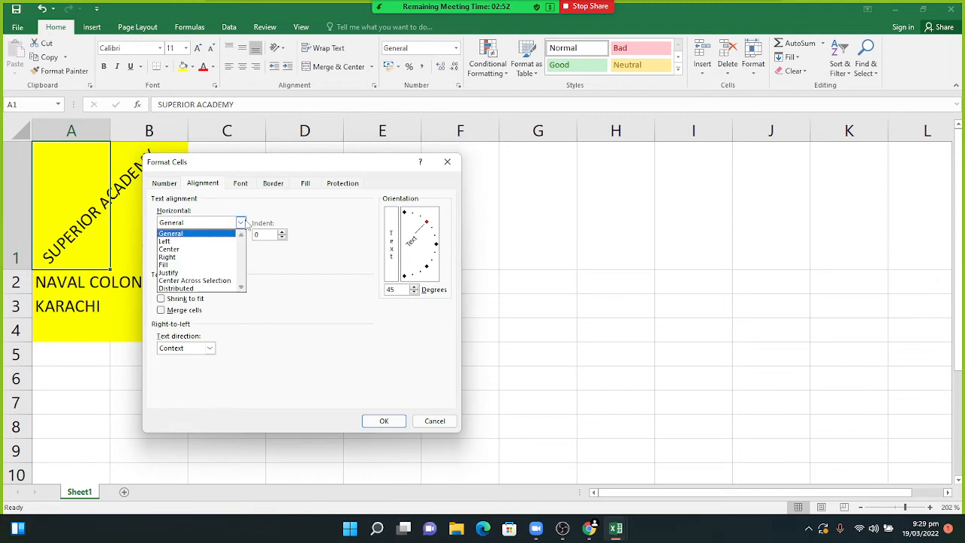
left_click(191, 266)
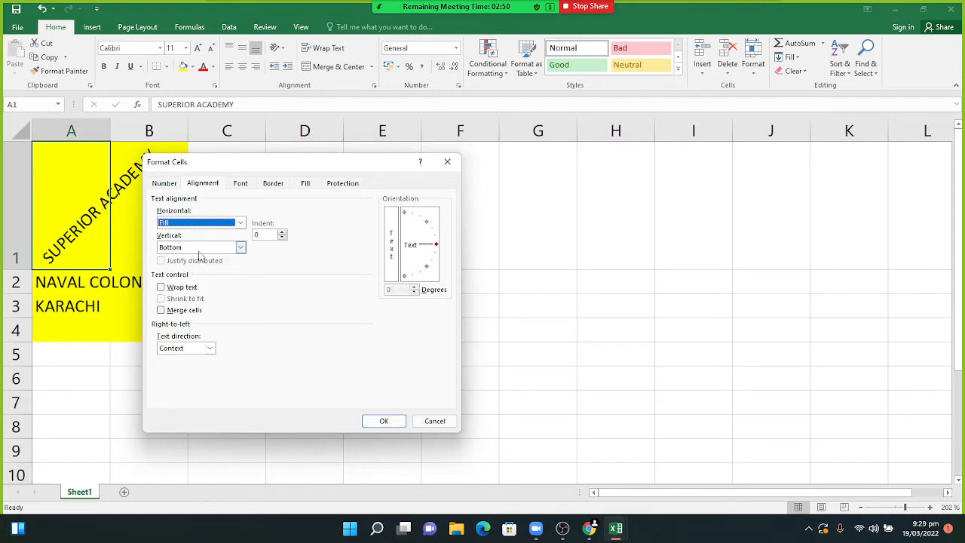
left_click(388, 420)
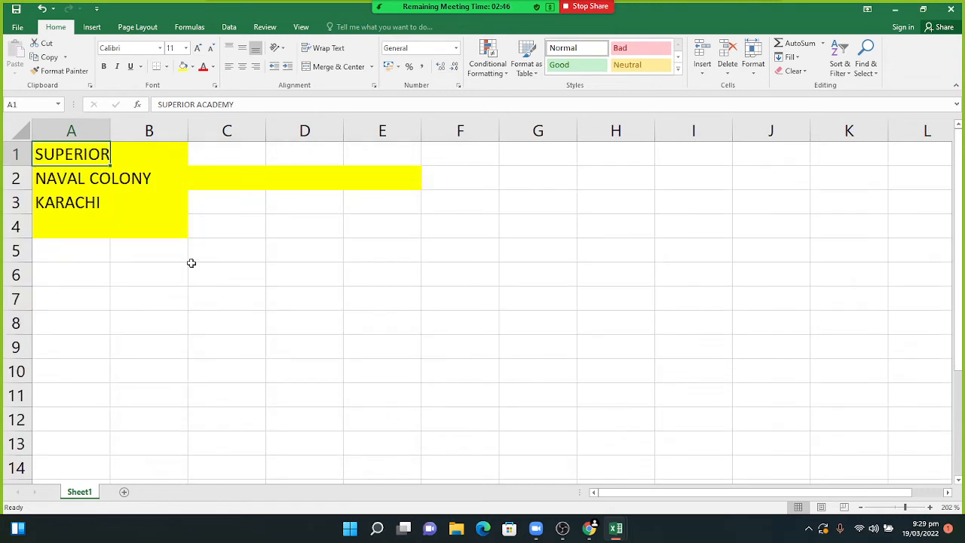
- Apply Rotate Text Down orientation to A1
left_click(276, 49)
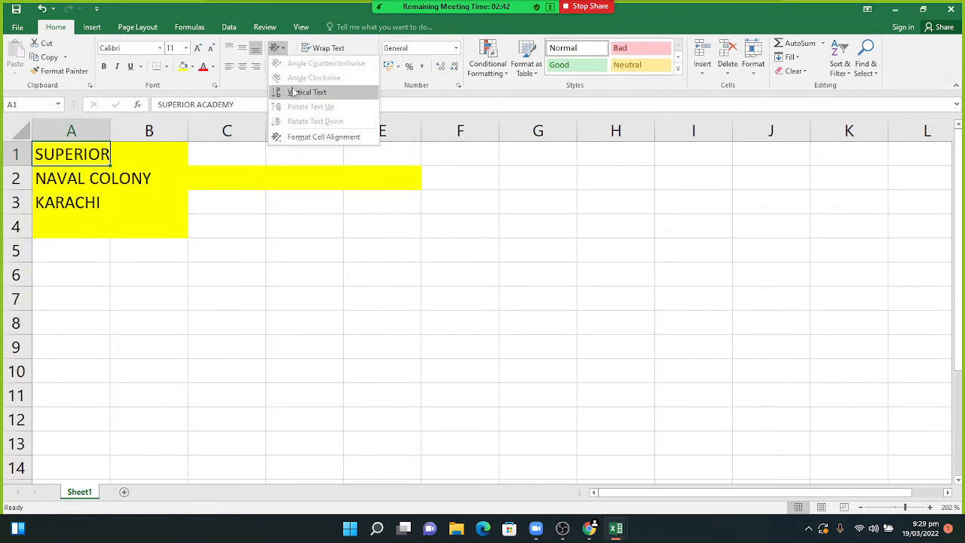
left_click(294, 93)
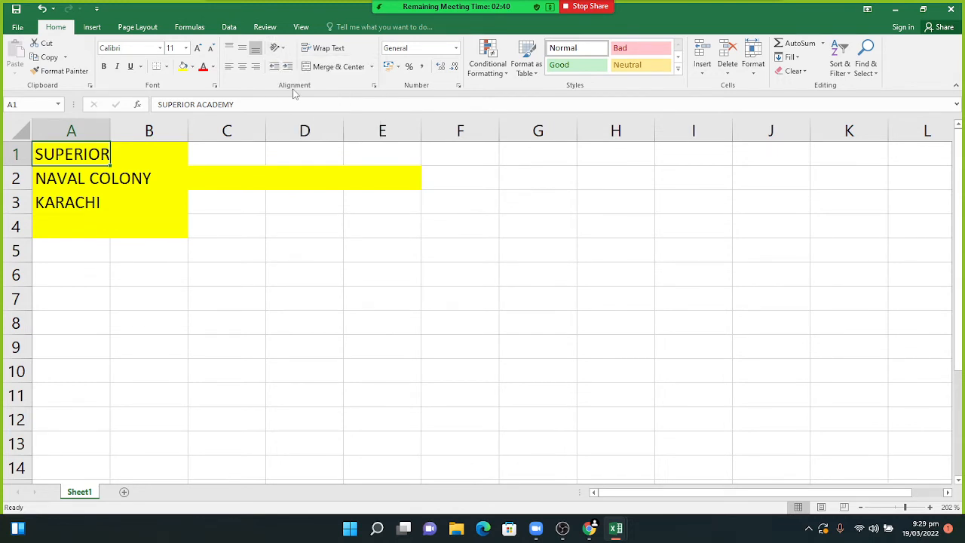
left_click(281, 47)
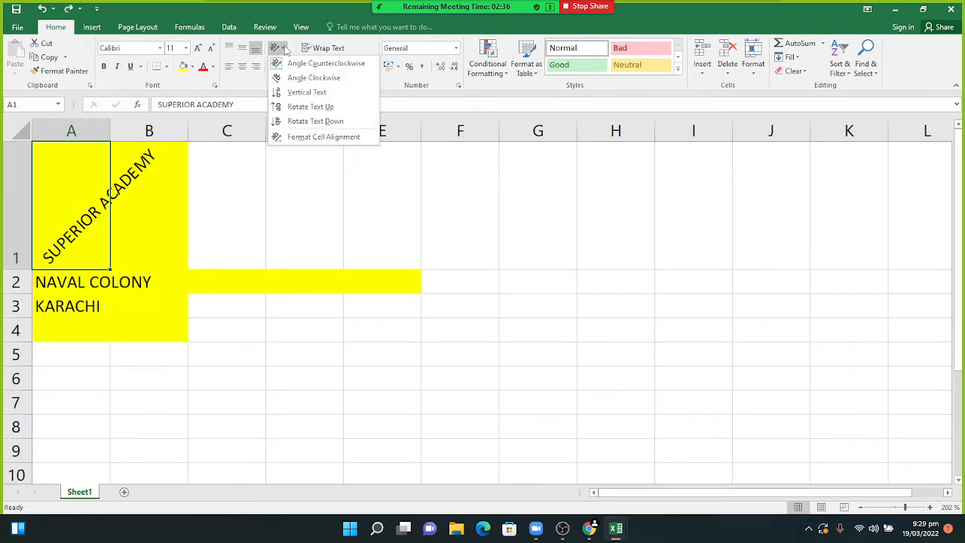
left_click(311, 121)
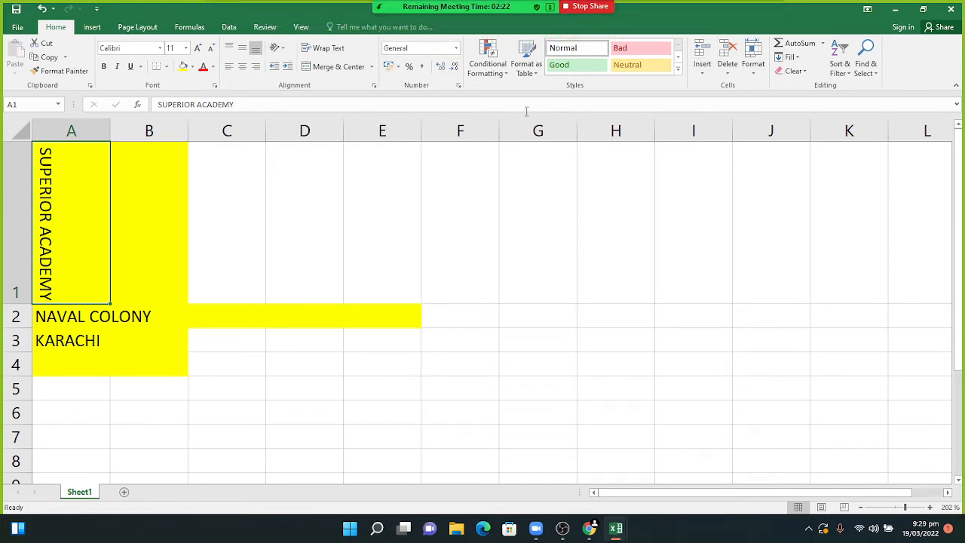
- Try accounting, percent and comma number formats on A1, adjusting decimal places
left_click(398, 68)
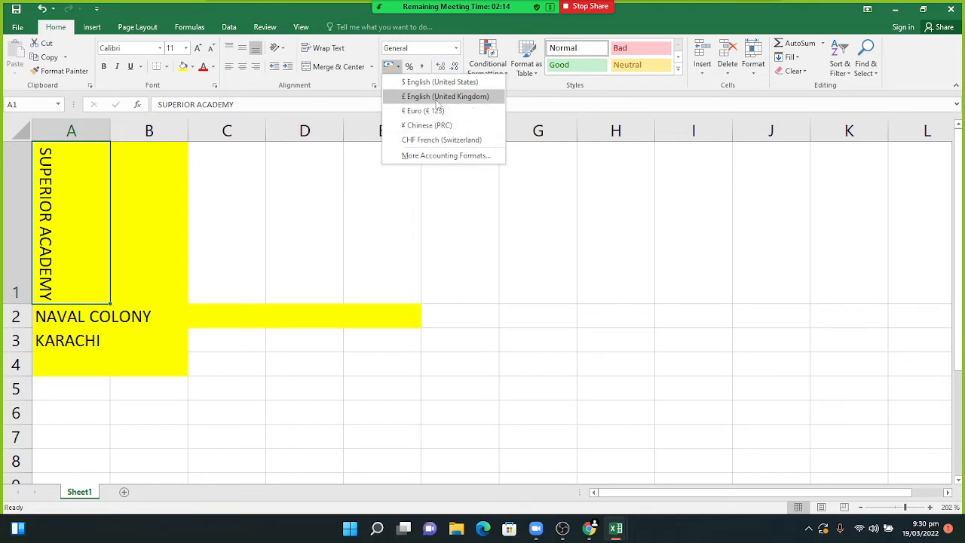
left_click(414, 69)
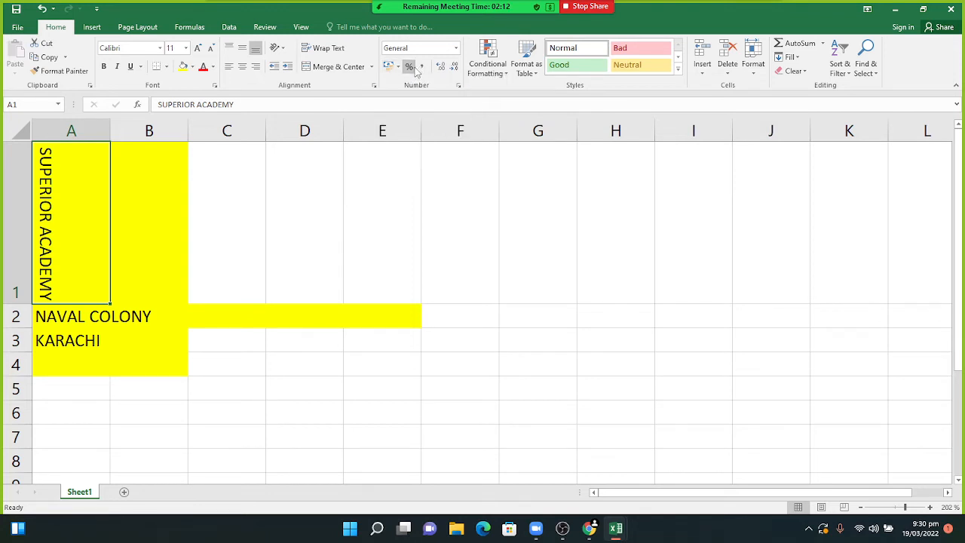
left_click(412, 69)
left_click(421, 69)
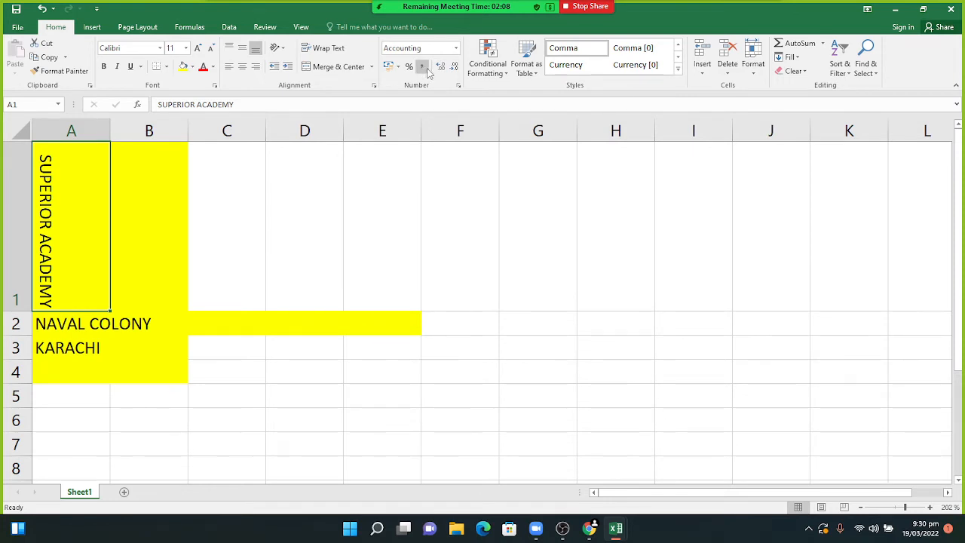
left_click(441, 66)
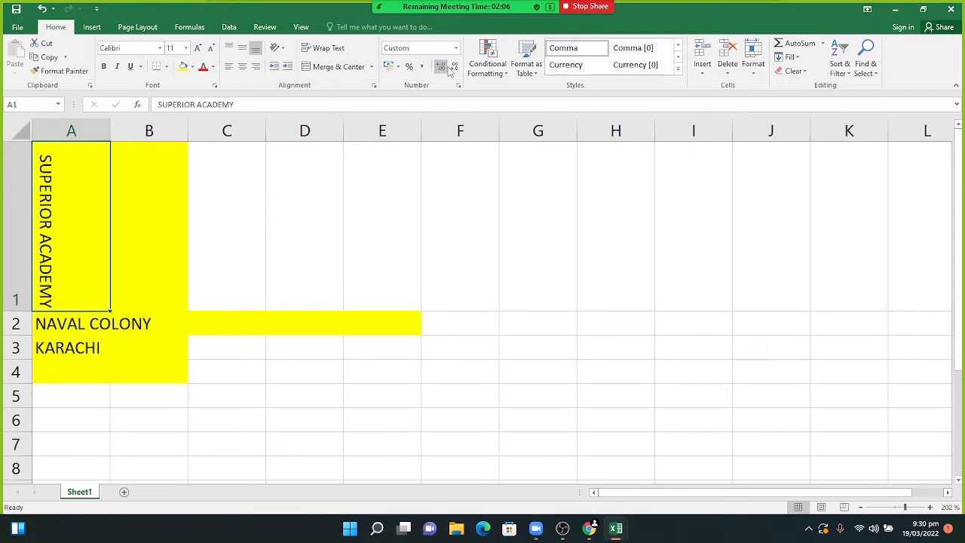
left_click(452, 67)
left_click(441, 66)
- Remove a decimal place from A1 and bring up the Clear options
mouse_move(456, 34)
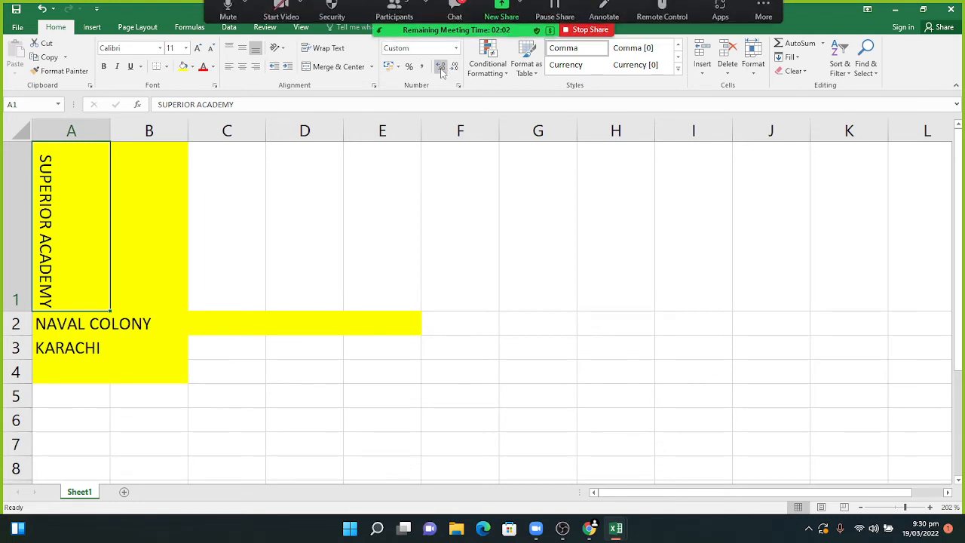
left_click(459, 17)
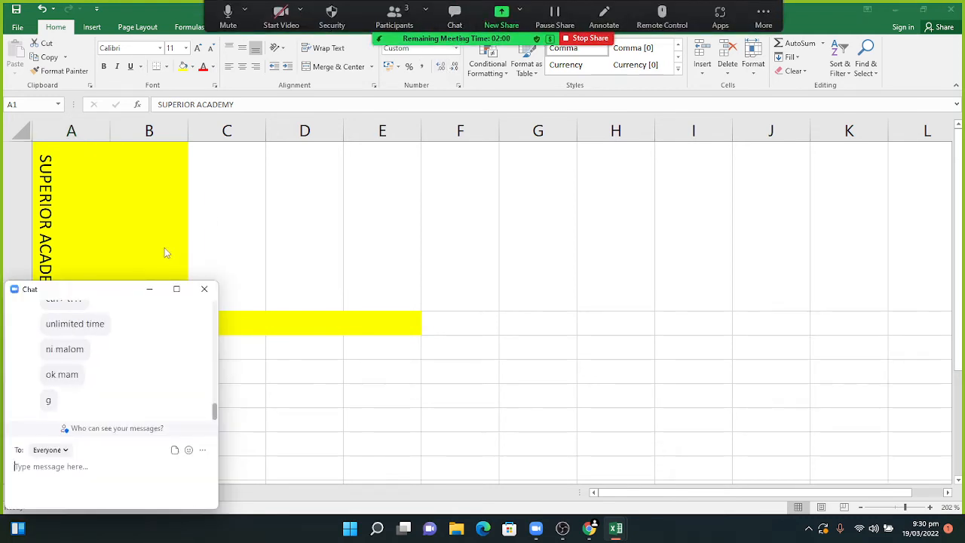
left_click(149, 289)
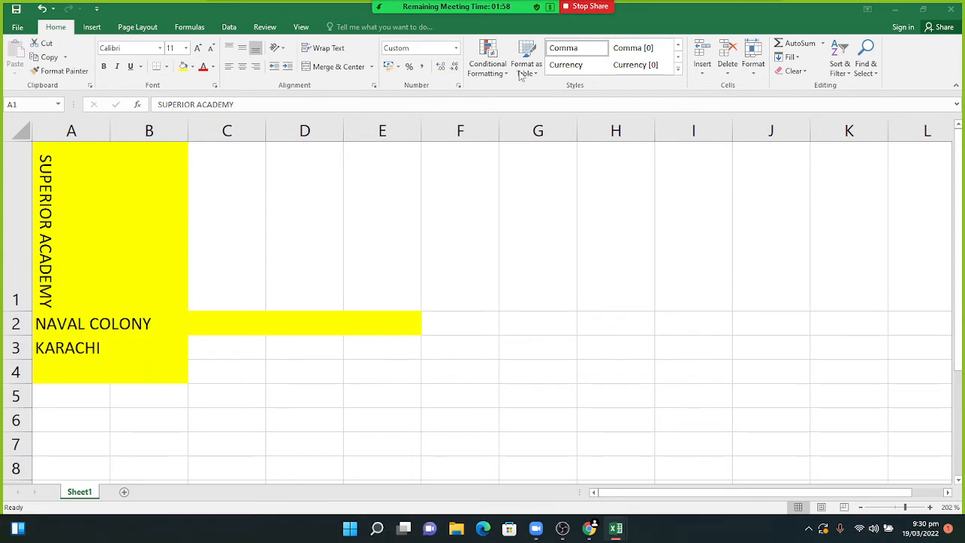
left_click(442, 74)
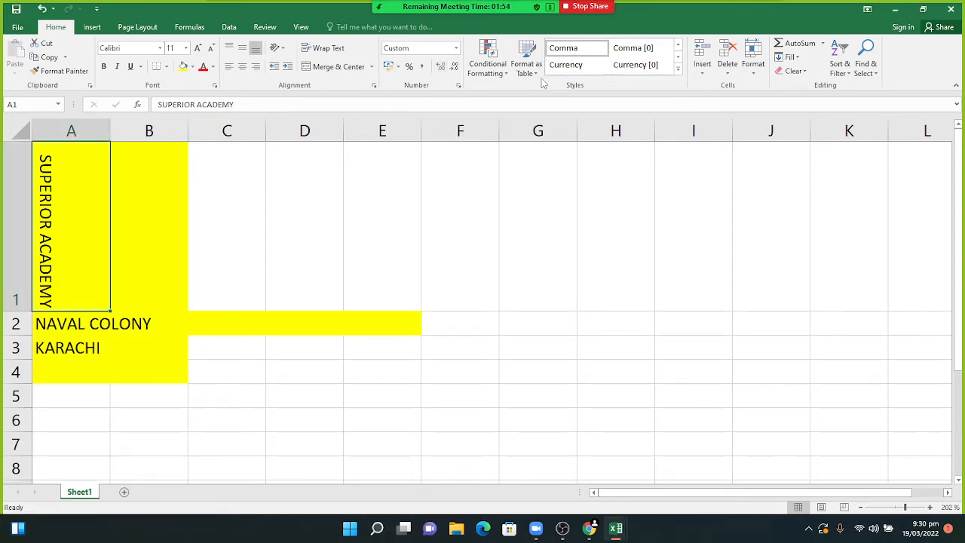
left_click(454, 71)
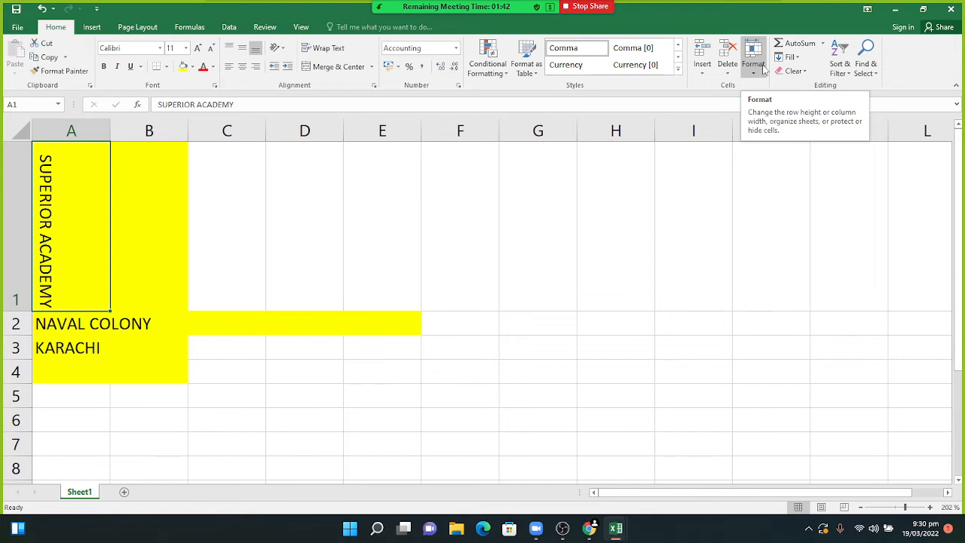
left_click(802, 72)
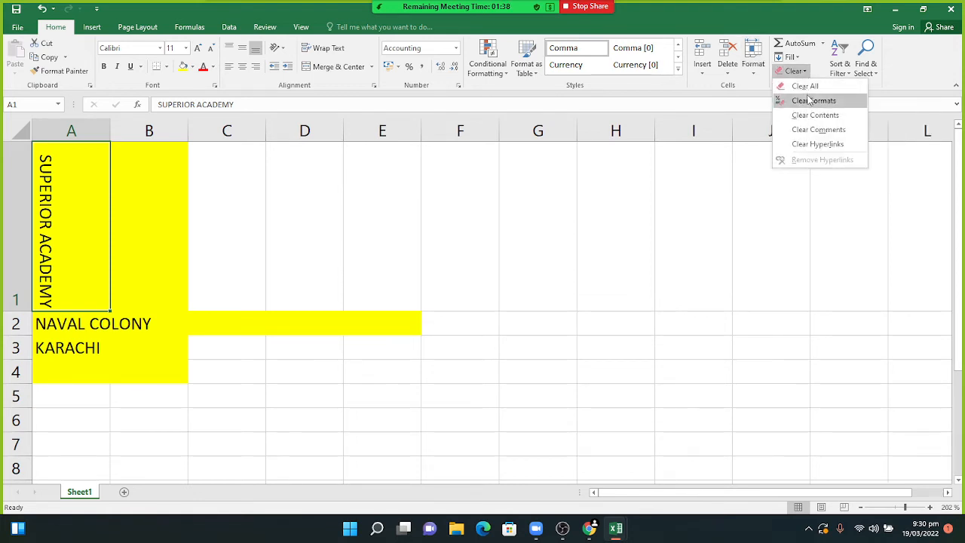
- Clear A1's formats and then clear all its contents
left_click(810, 101)
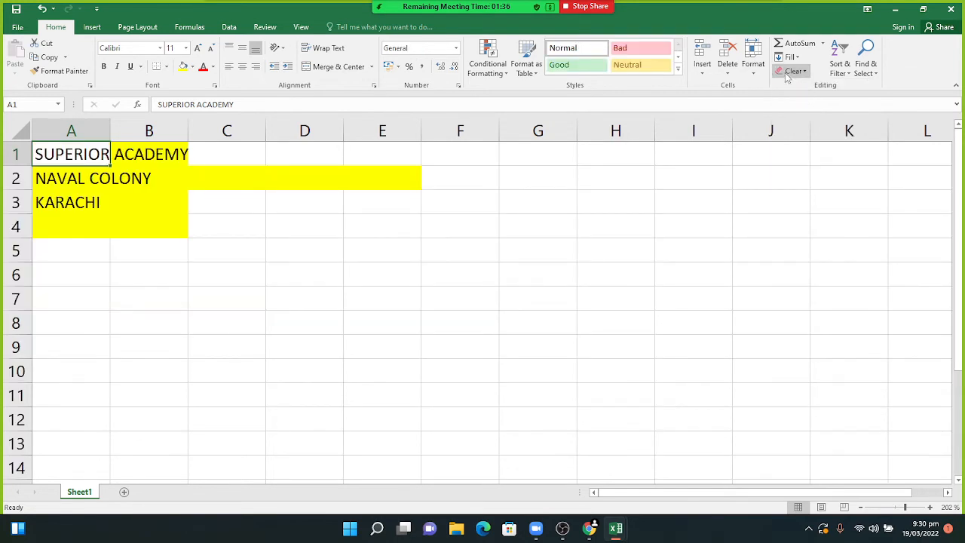
left_click(789, 73)
left_click(793, 89)
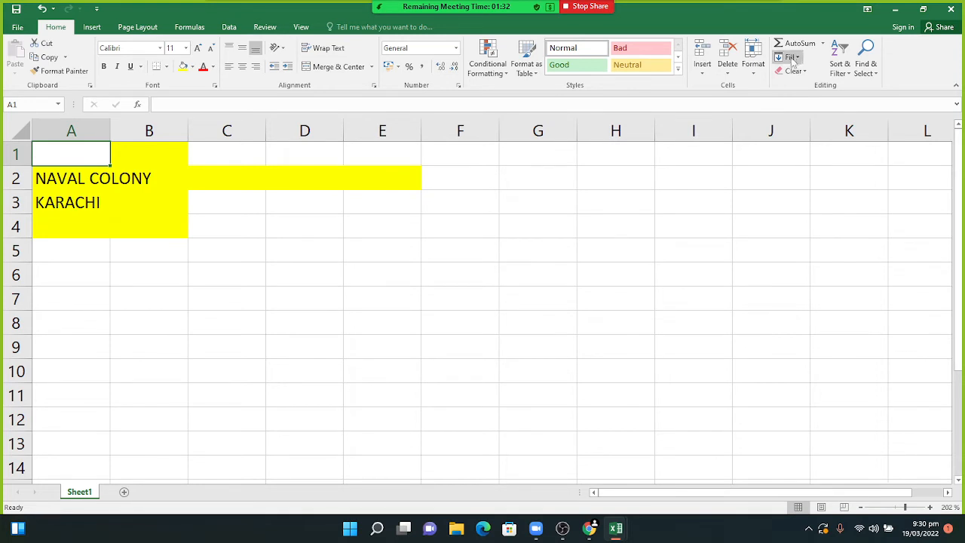
- Fill A1 up with NAVAL COLONY from A2 and apply Fill Justify to it
left_click(792, 57)
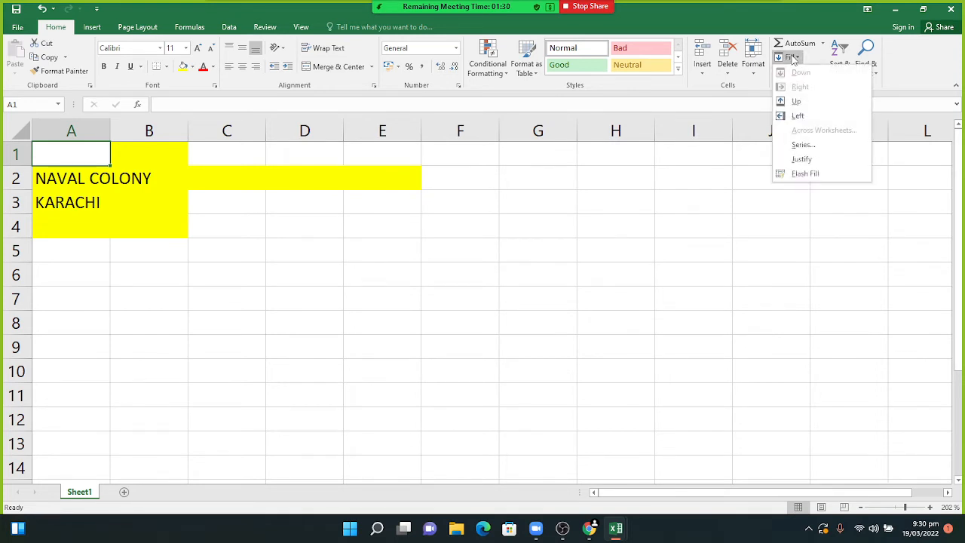
left_click(790, 106)
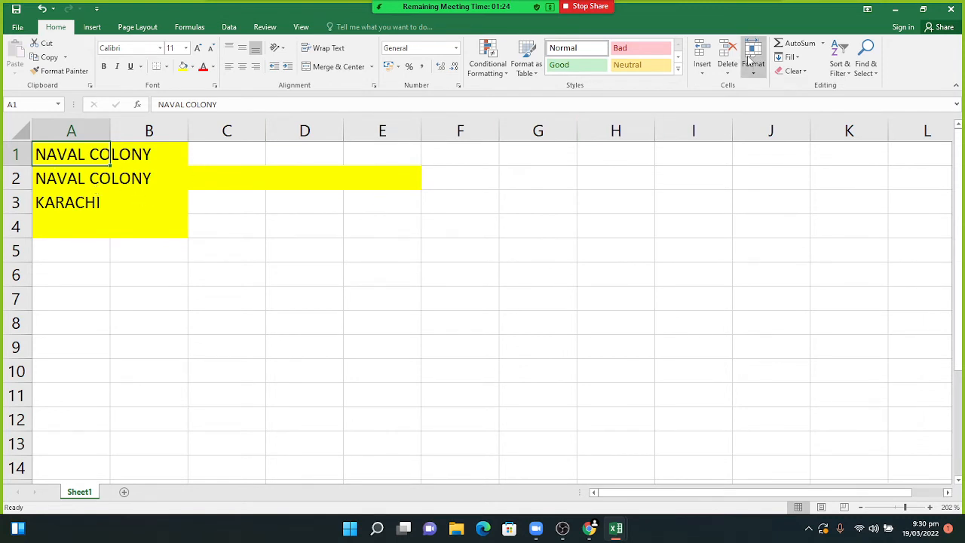
left_click(778, 62)
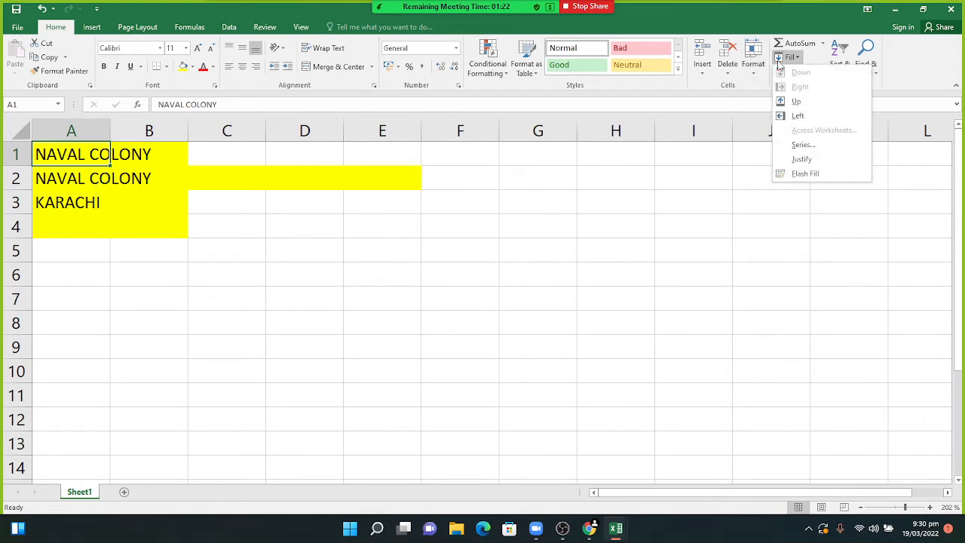
left_click(793, 115)
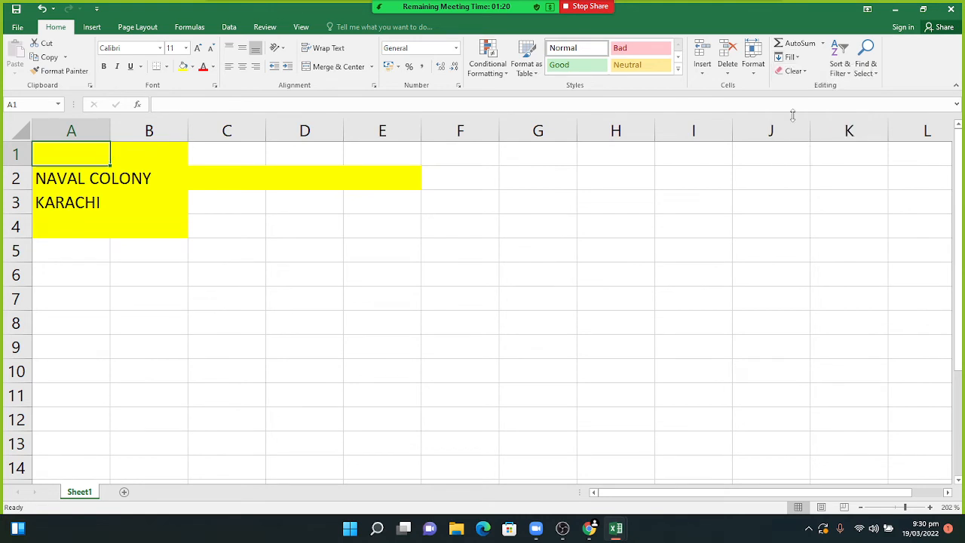
left_click(788, 57)
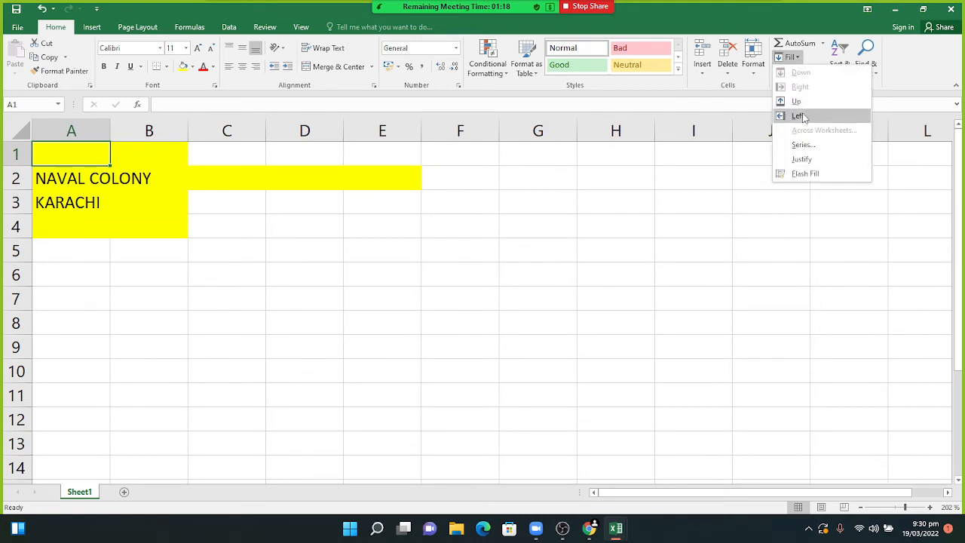
left_click(802, 114)
left_click(788, 57)
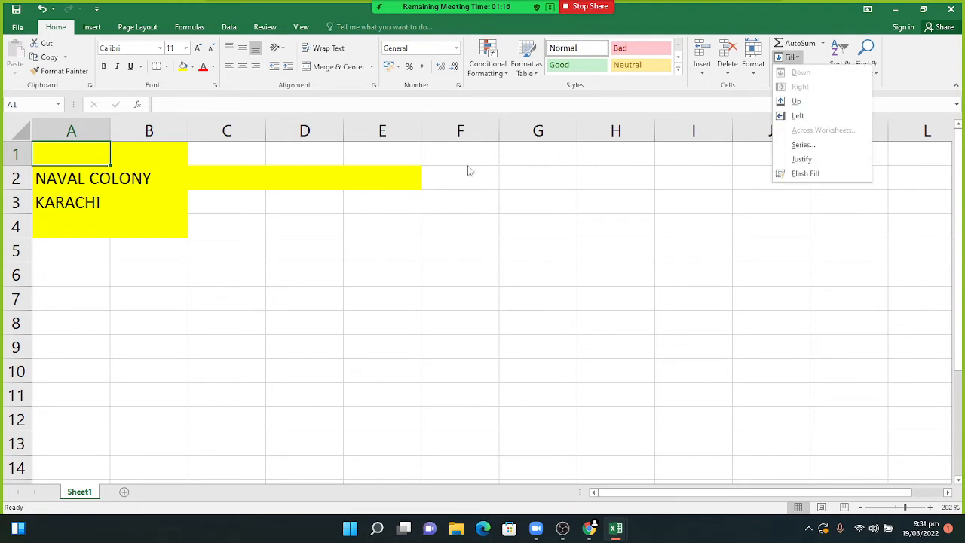
left_click(787, 105)
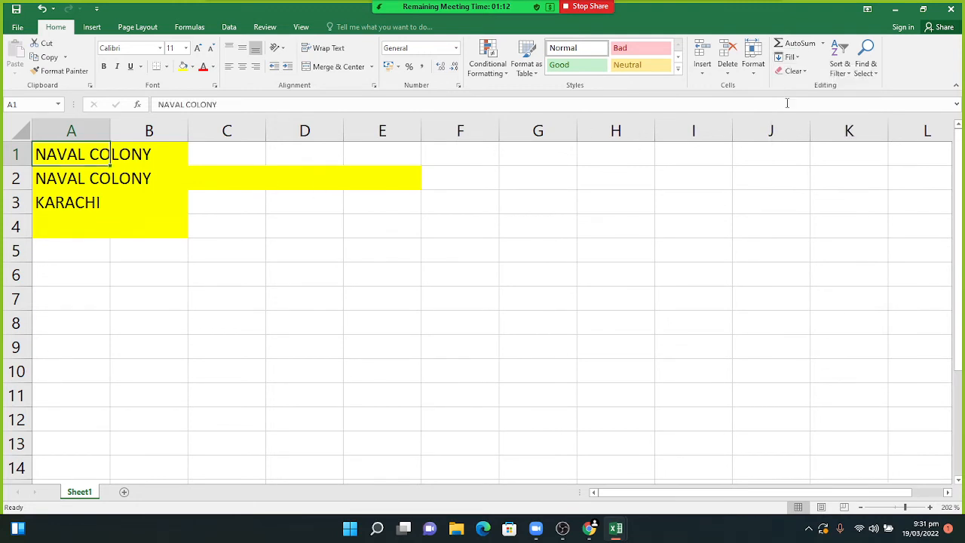
left_click(788, 57)
left_click(806, 159)
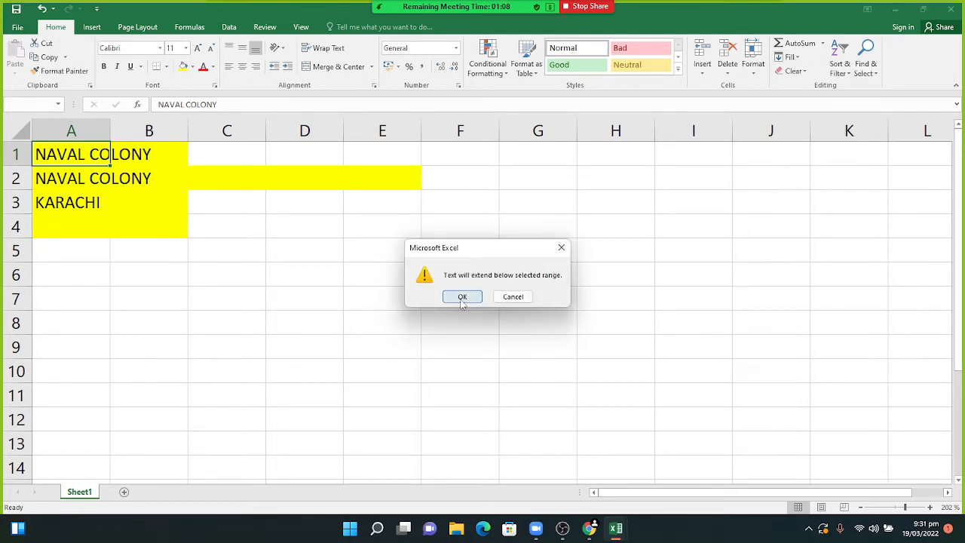
- Justify NAVAL COLONY into A1 and A2, try Flash Fill, then clear A1:A2's contents
left_click(462, 296)
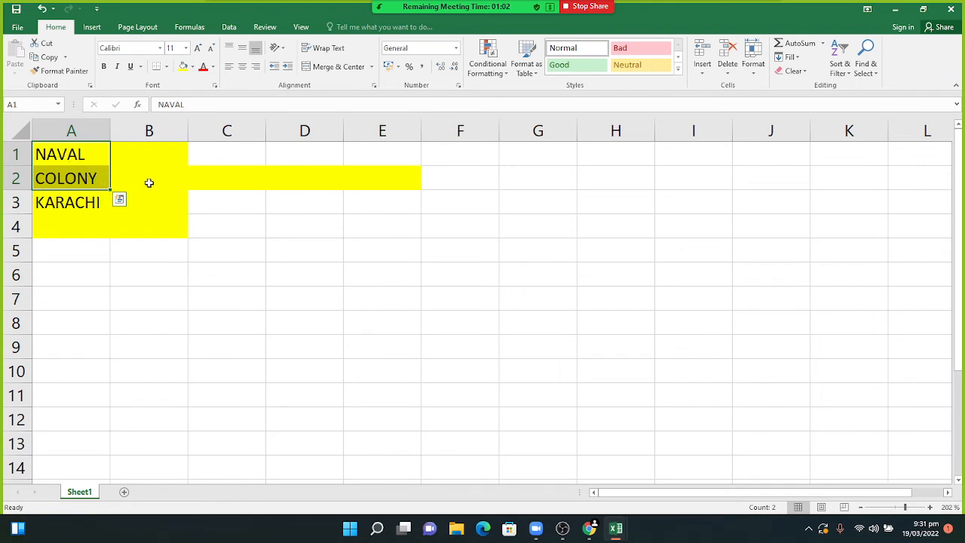
left_click(788, 57)
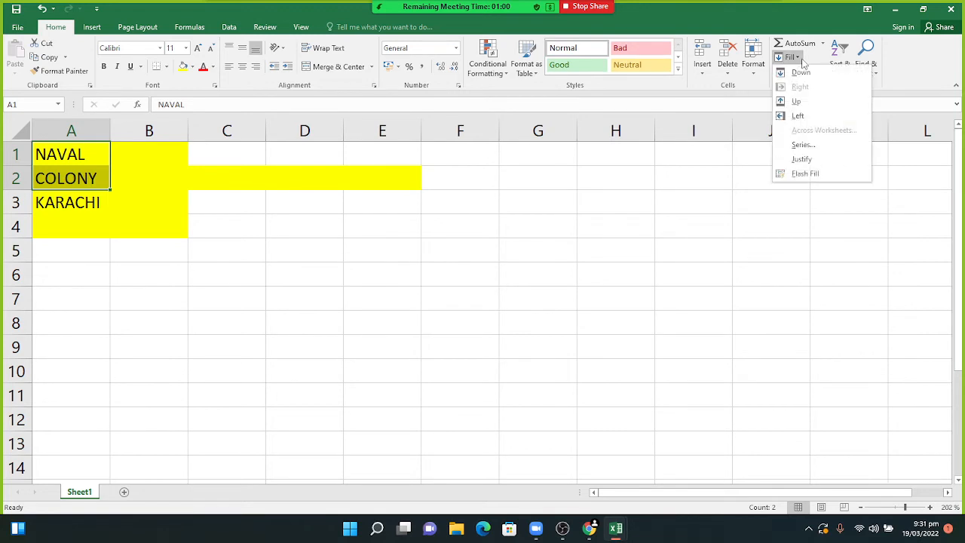
left_click(794, 175)
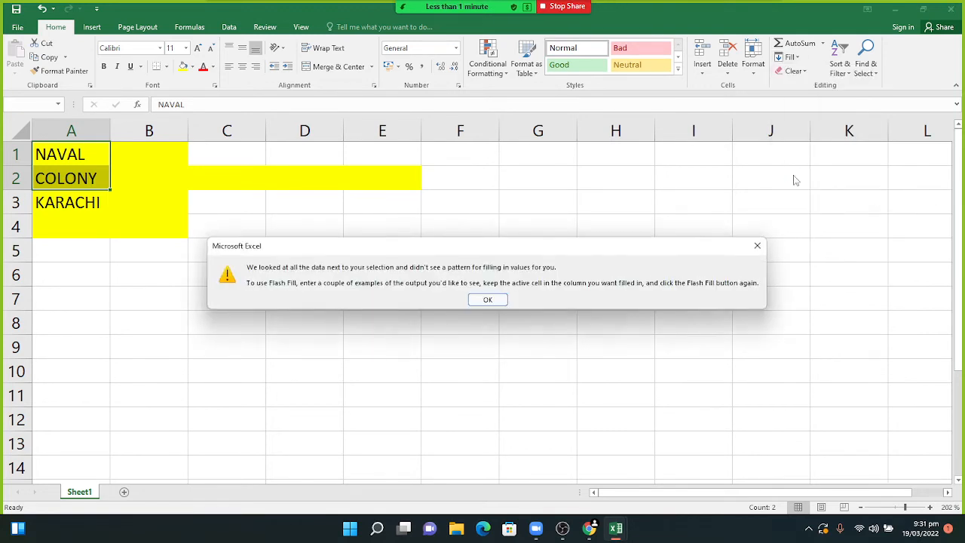
left_click(487, 300)
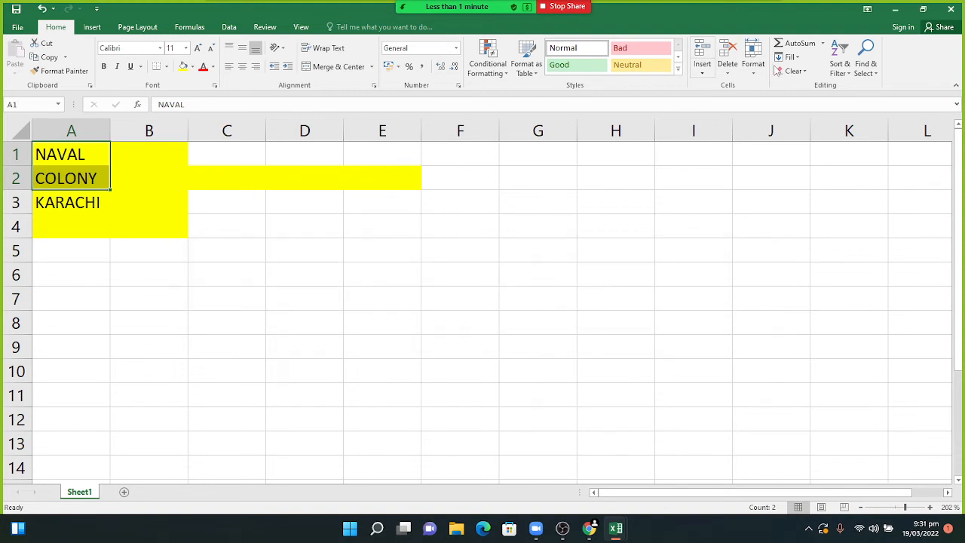
left_click(793, 71)
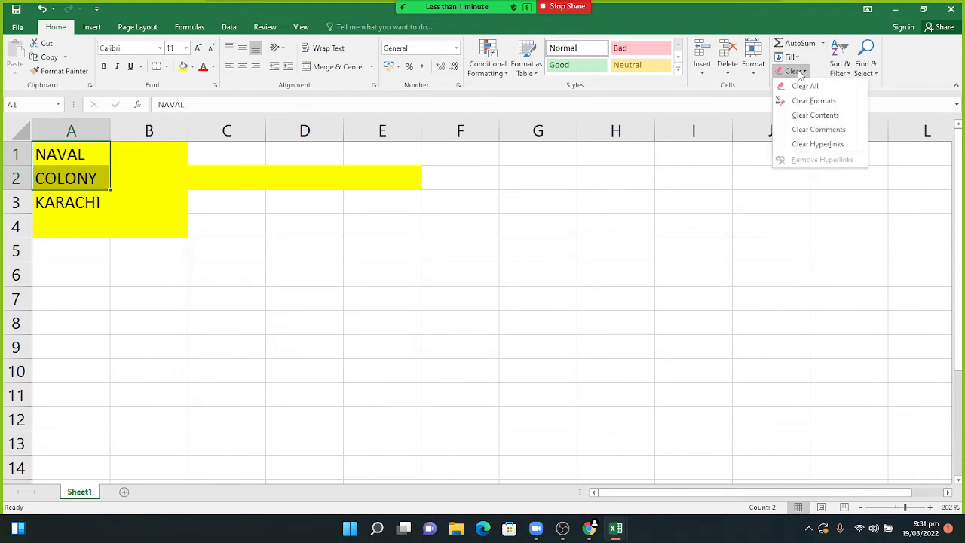
left_click(799, 117)
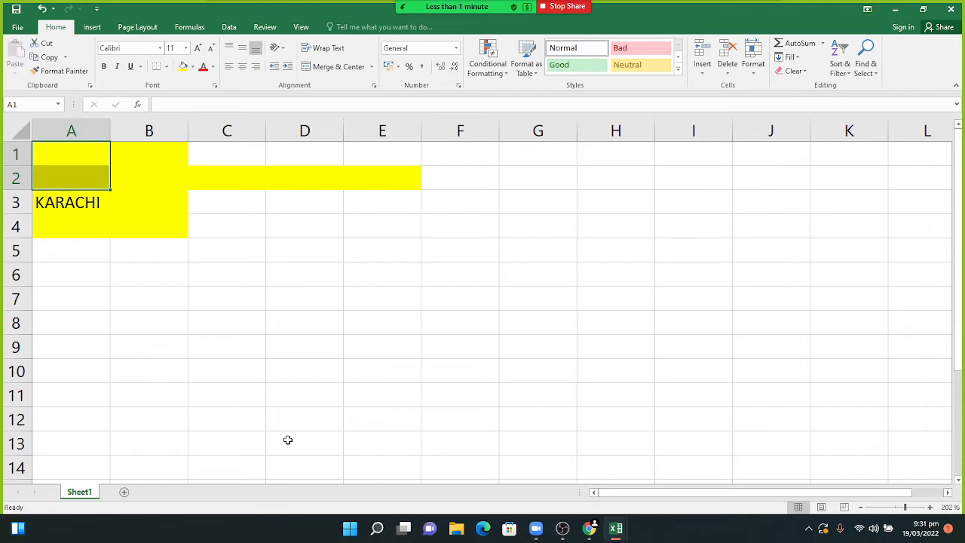
- Open the sheet 23 workbook from the recent workbooks list
left_click(29, 27)
left_click(27, 104)
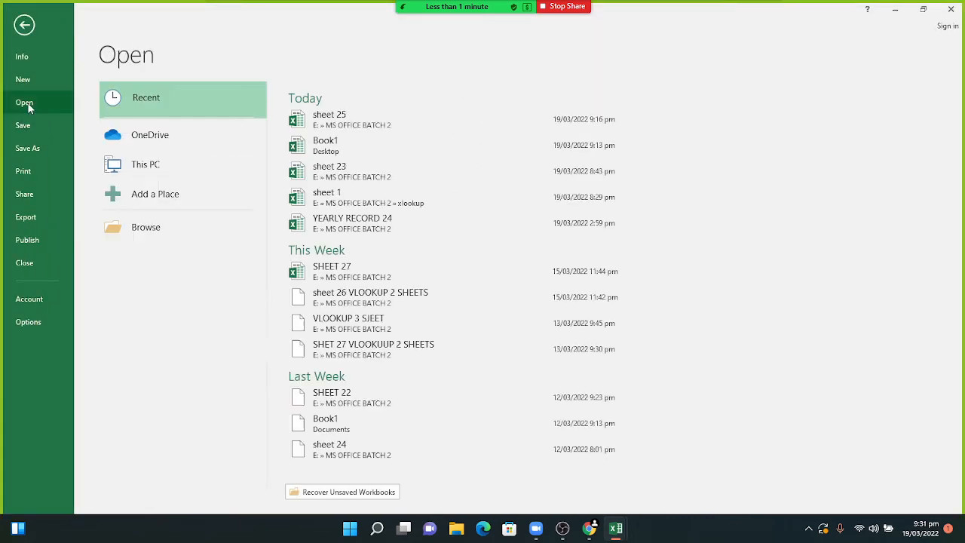
left_click(330, 176)
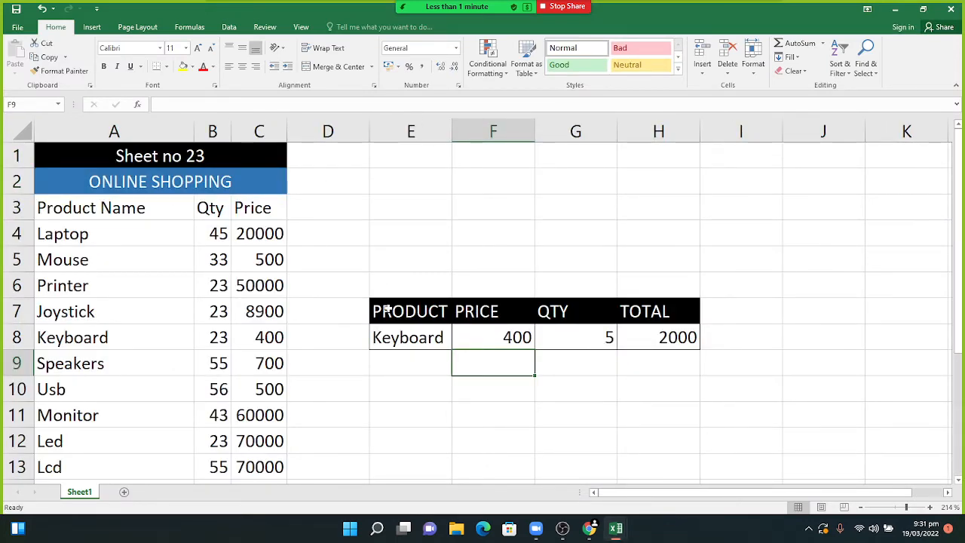
- Turn on filtering for the PRODUCT to TOTAL header row and glance at the QTY filter
left_click_drag(384, 311, 658, 319)
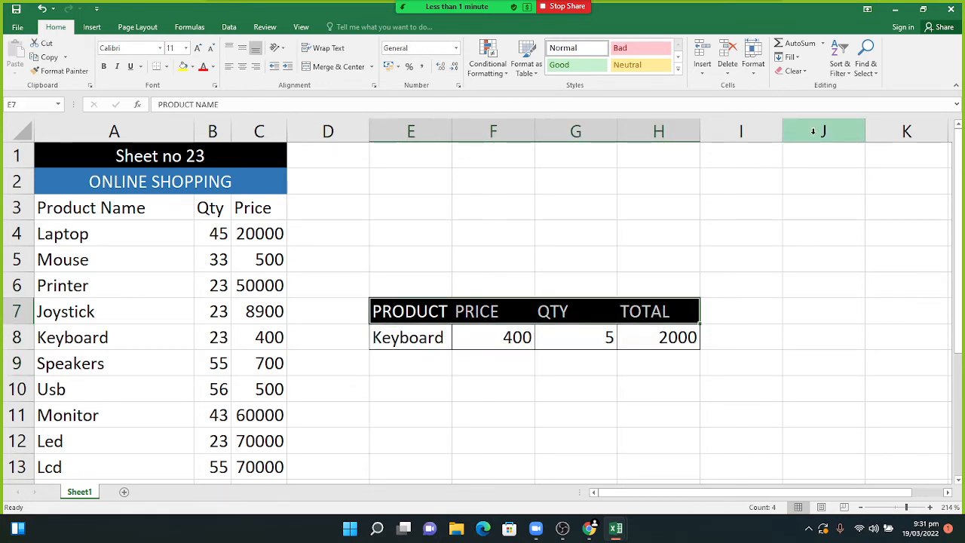
left_click(848, 71)
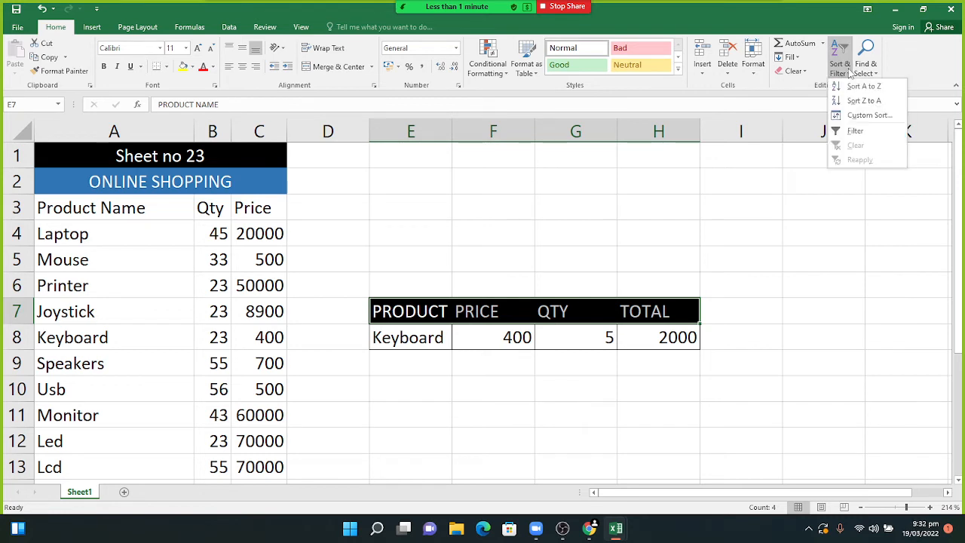
left_click(855, 131)
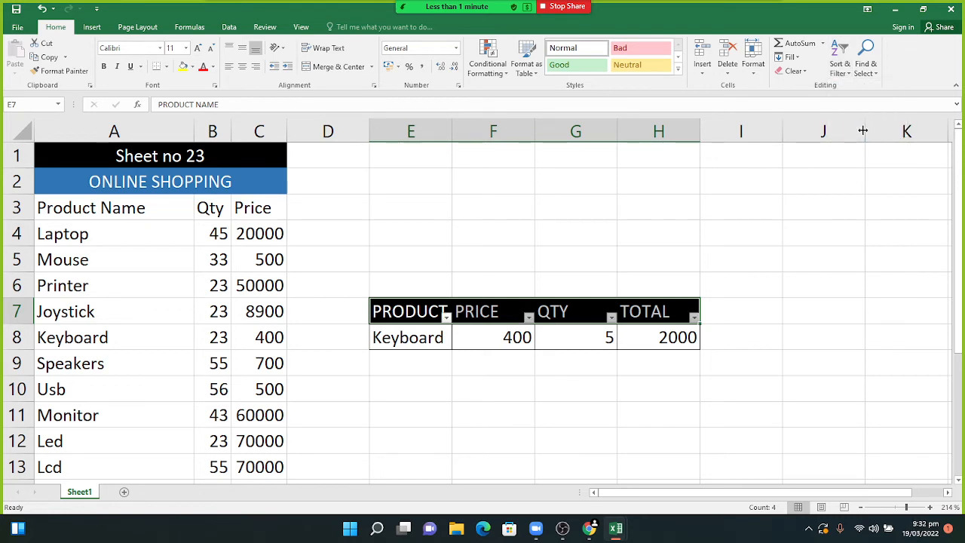
left_click(611, 317)
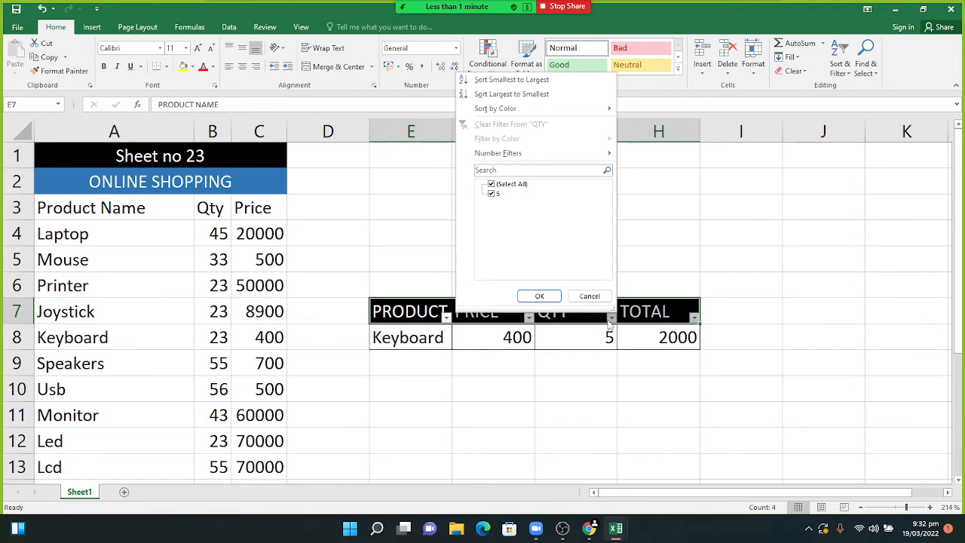
left_click(610, 320)
- Enter 5, 7 and 9 in G9:G11 under the QTY column
left_click(591, 371)
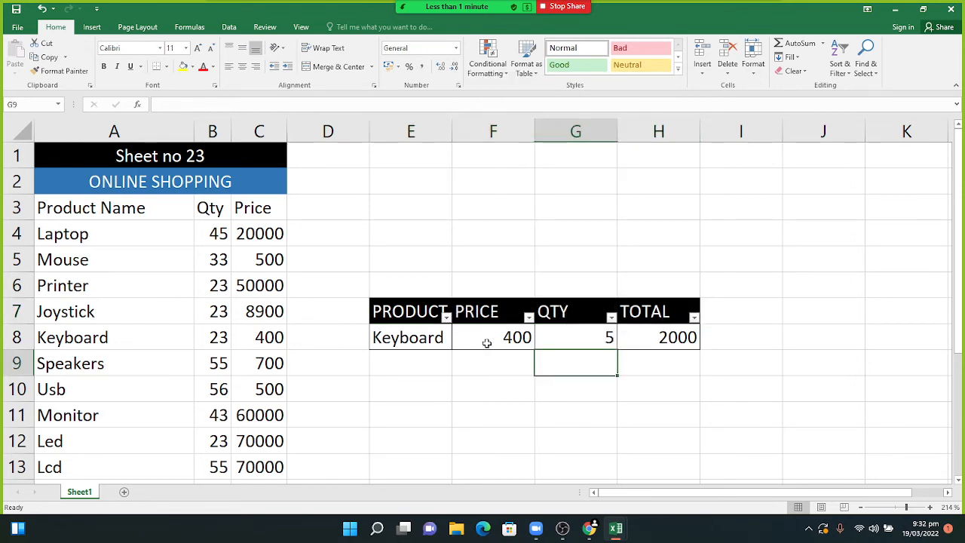
type("5")
key("Return")
type("5")
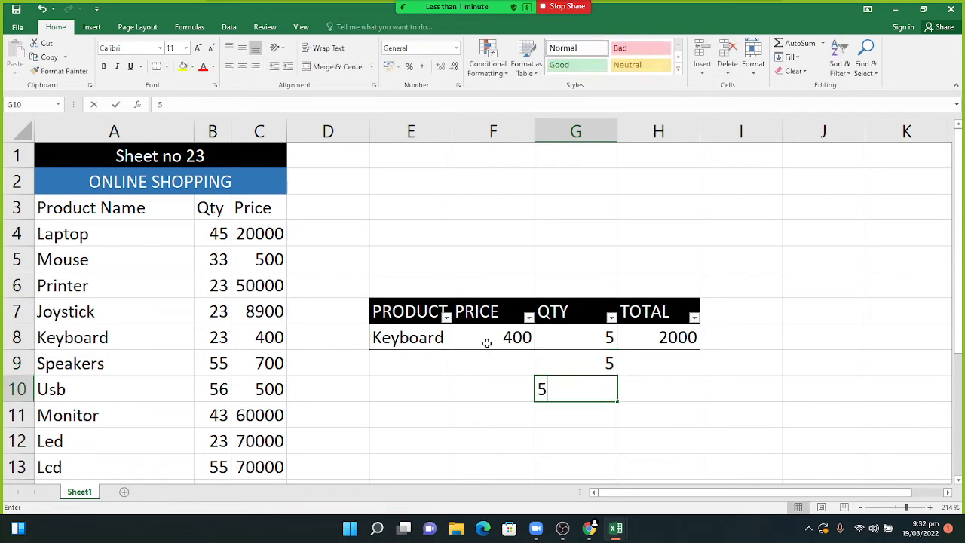
key("BackSpace")
type("7")
key("Return")
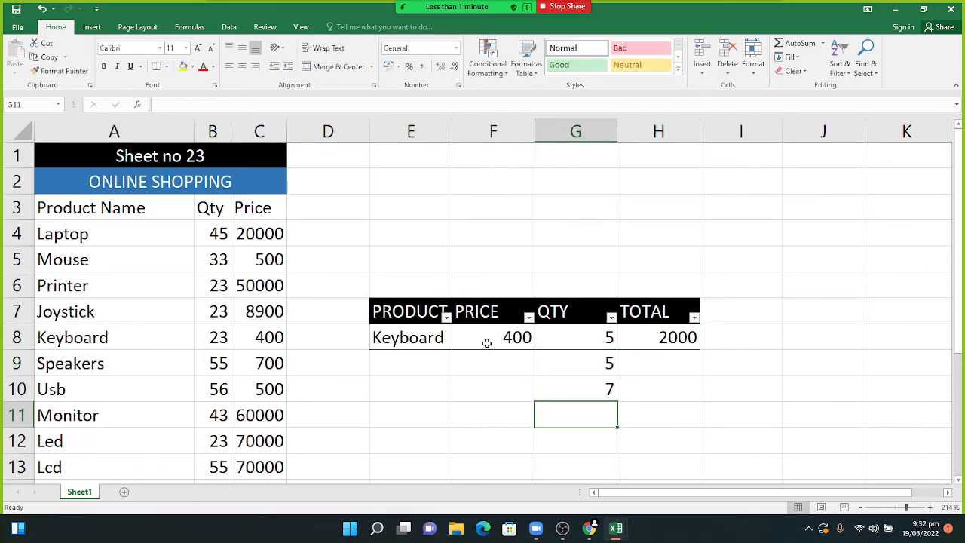
type("9")
key("Return")
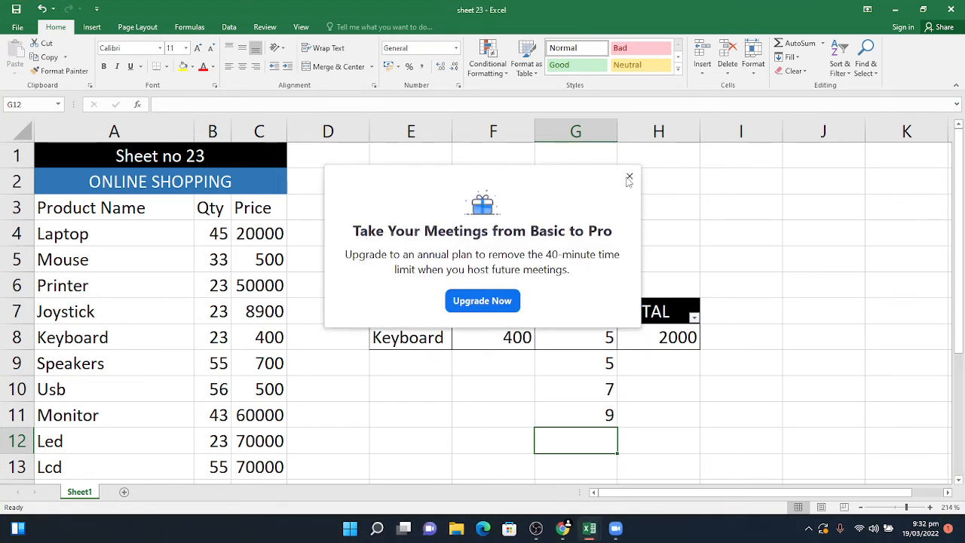
- Dismiss the meeting upgrade offer and hide the recording window to reveal the sheet
left_click(627, 178)
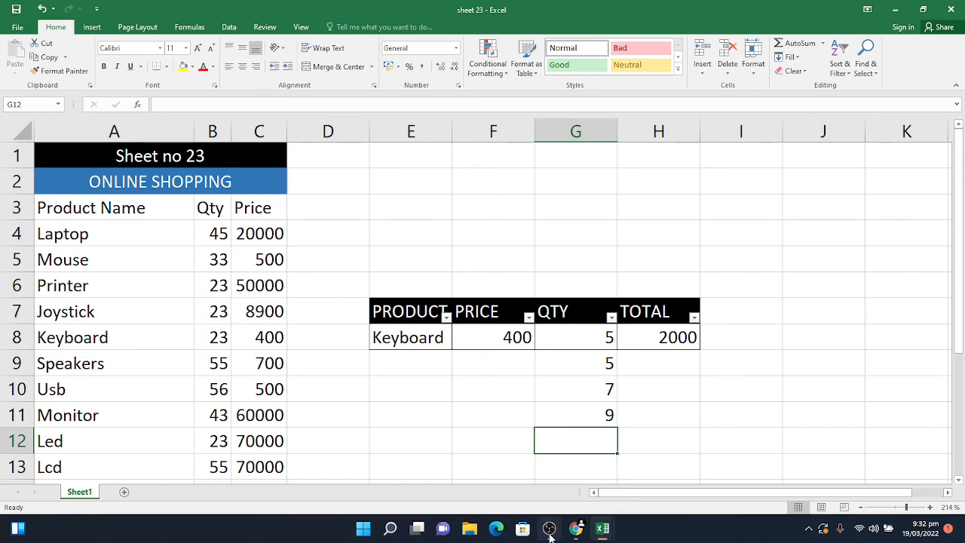
mouse_move(550, 536)
left_click(543, 479)
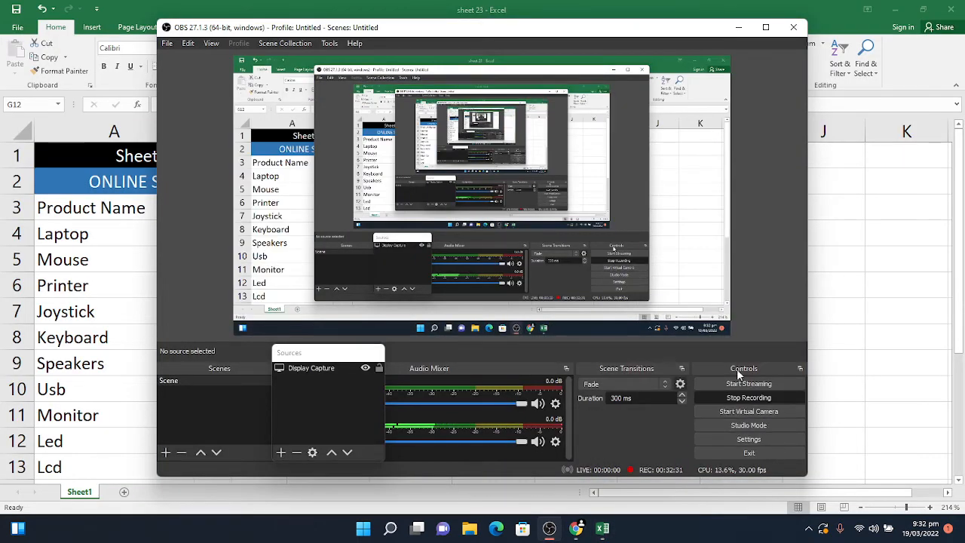
left_click(739, 28)
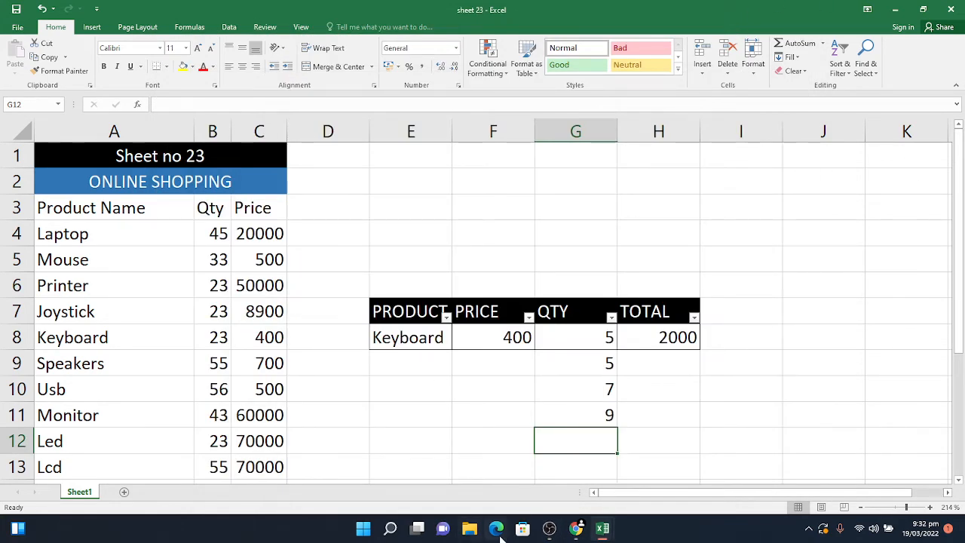
- Minimise the sheet 23, Book3, sheet 25 and Book1 workbook windows
left_click(895, 10)
left_click(902, 6)
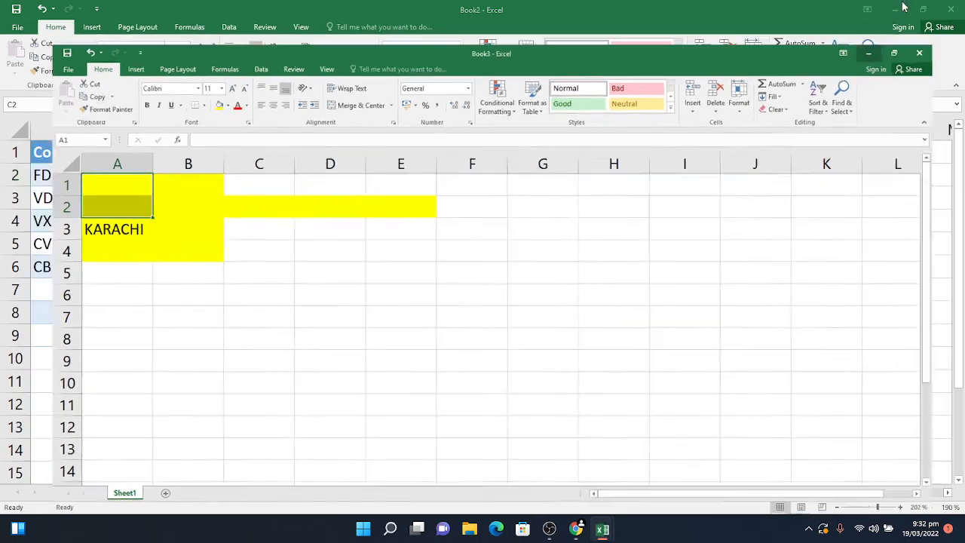
left_click(902, 6)
left_click(902, 6)
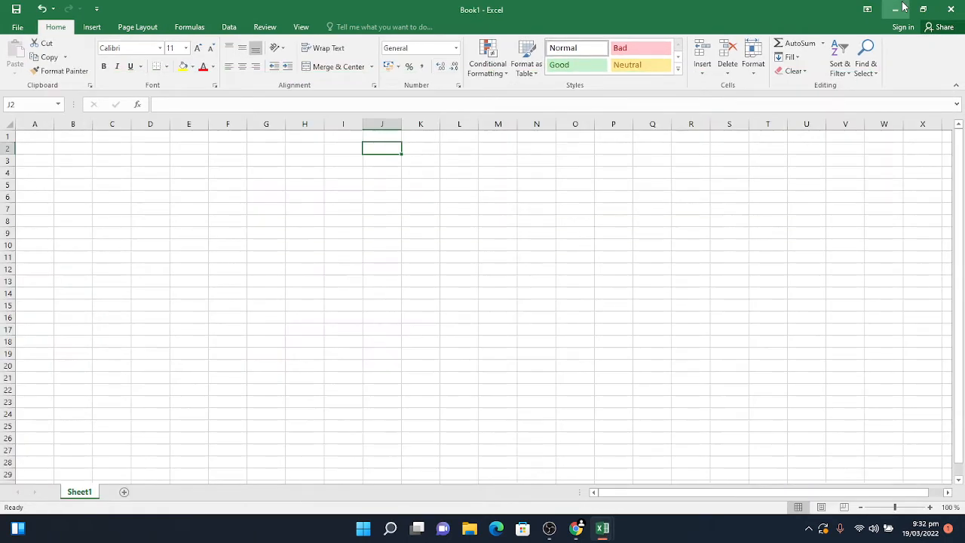
left_click(902, 6)
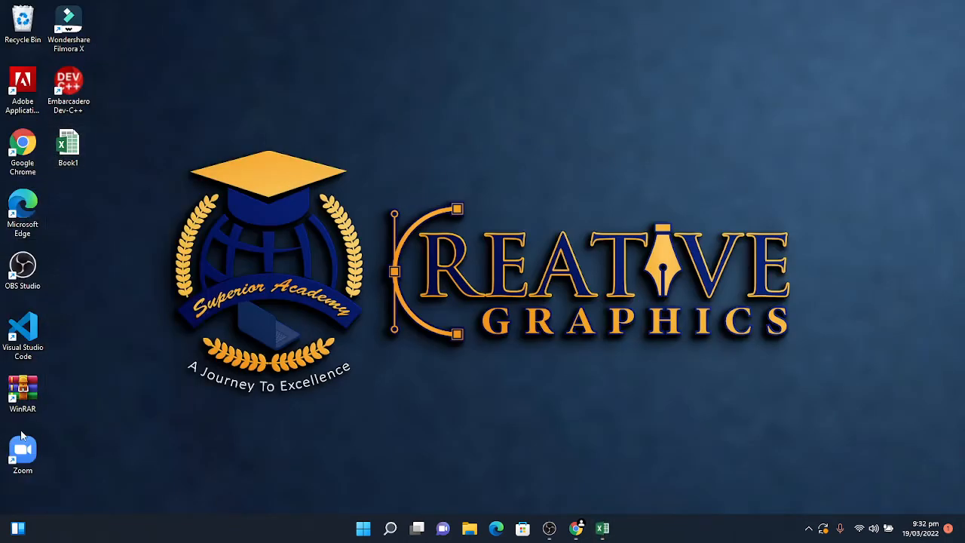
- Launch Zoom, start the personal meeting full screen and join with computer audio
double_click(27, 449)
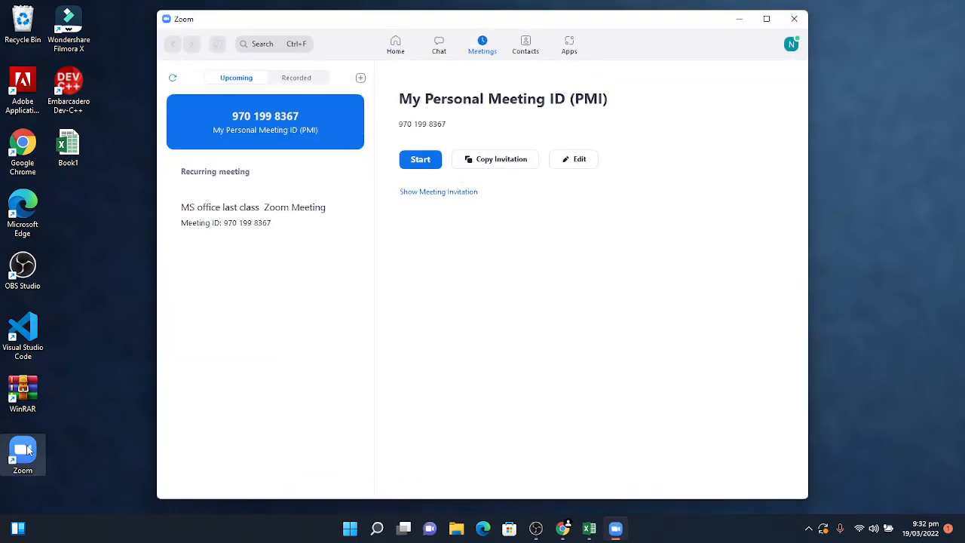
left_click(407, 162)
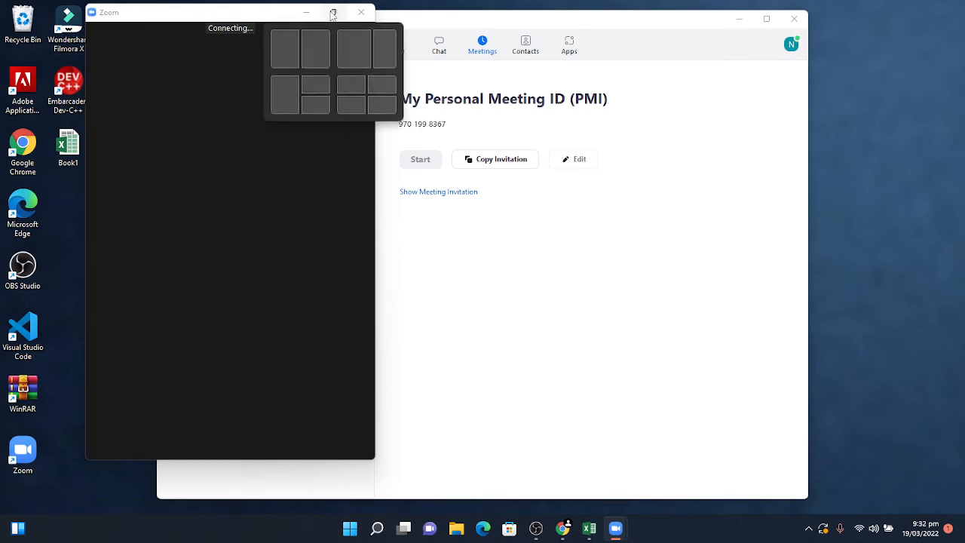
left_click(332, 14)
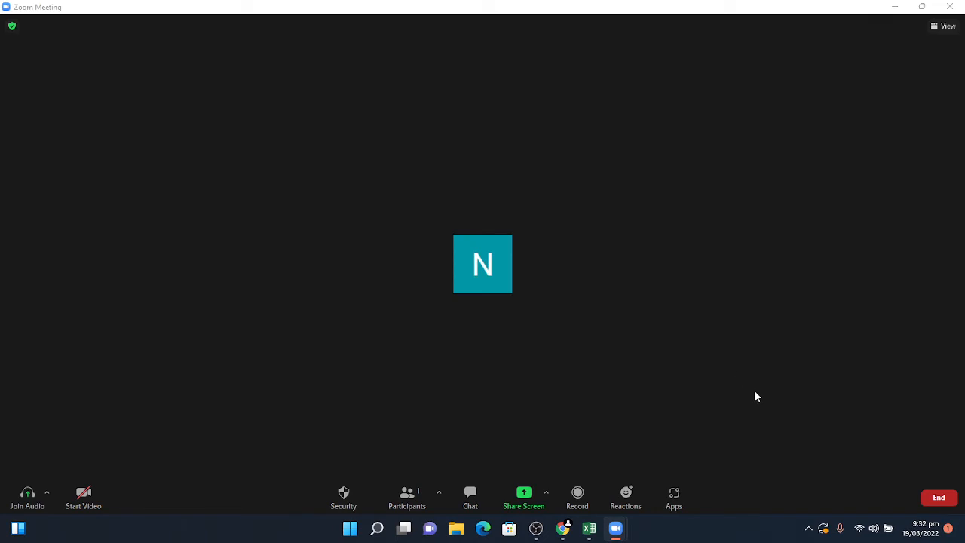
left_click(544, 228)
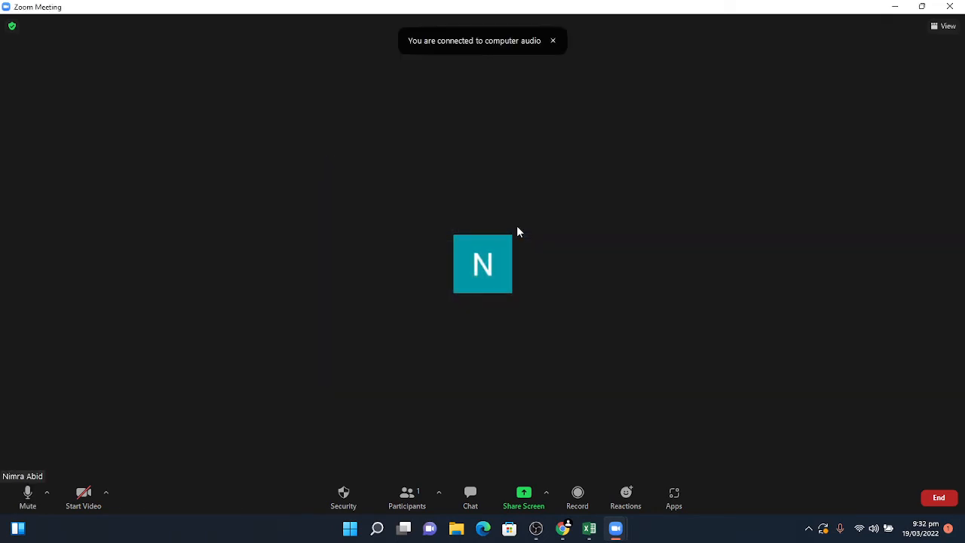
- Share the whole screen with the sheet 23 workbook brought to the front
left_click(511, 497)
left_click(717, 430)
mouse_move(588, 531)
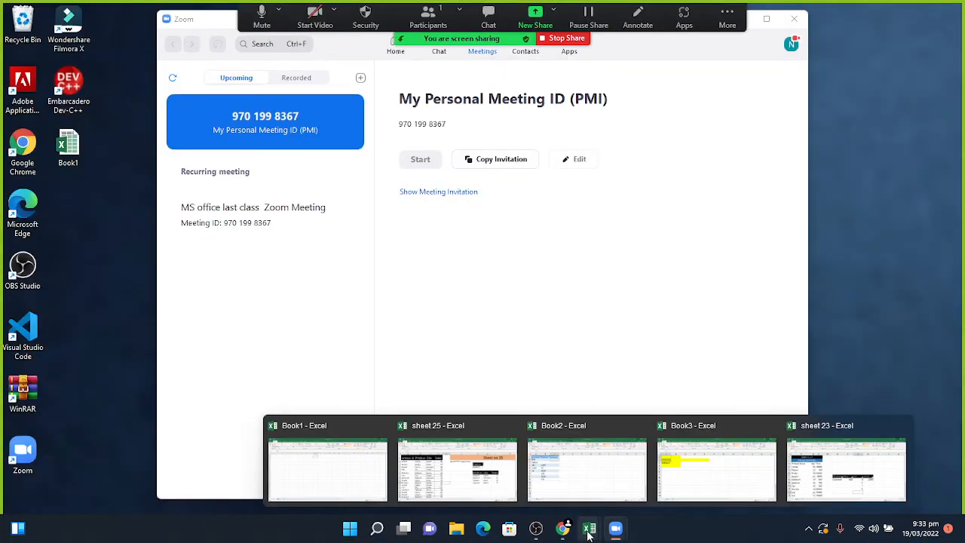
left_click(829, 467)
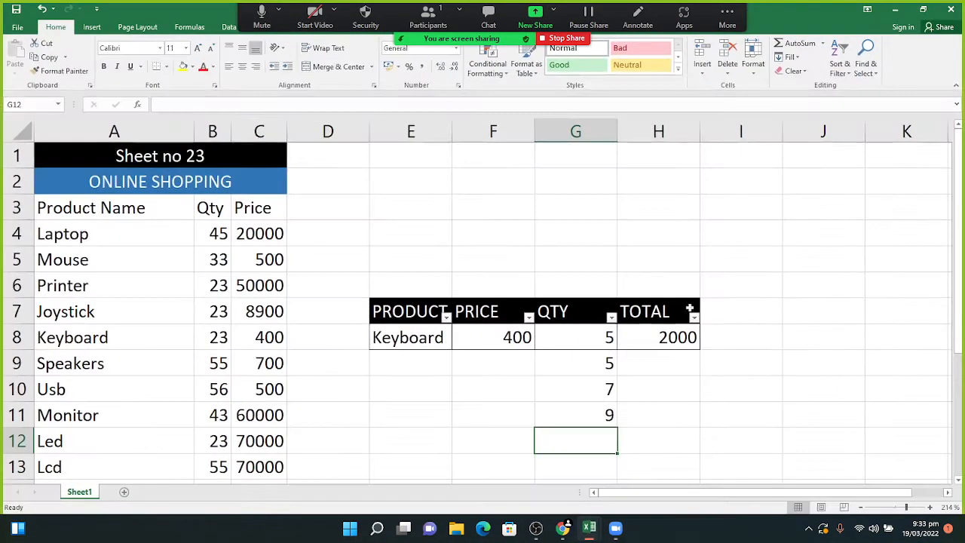
left_click(428, 16)
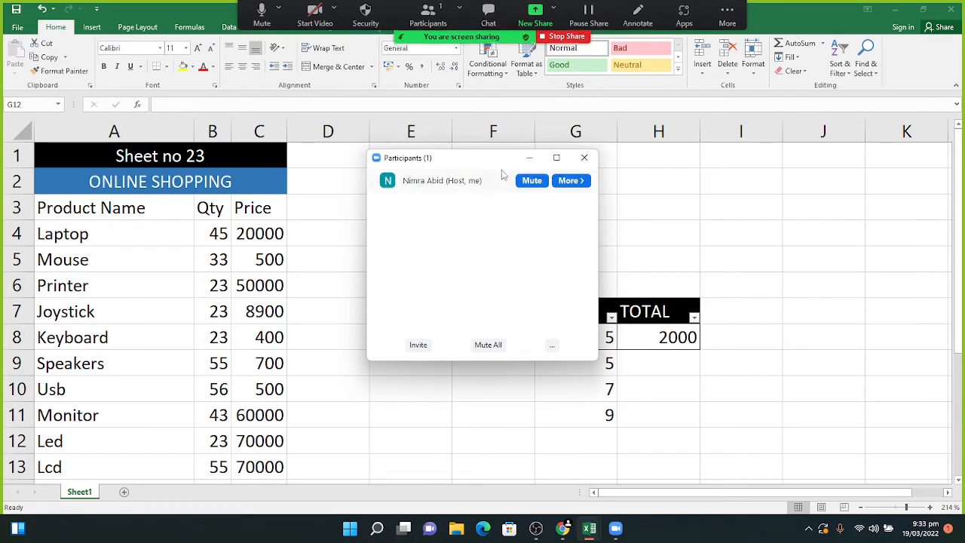
left_click_drag(491, 159, 809, 404)
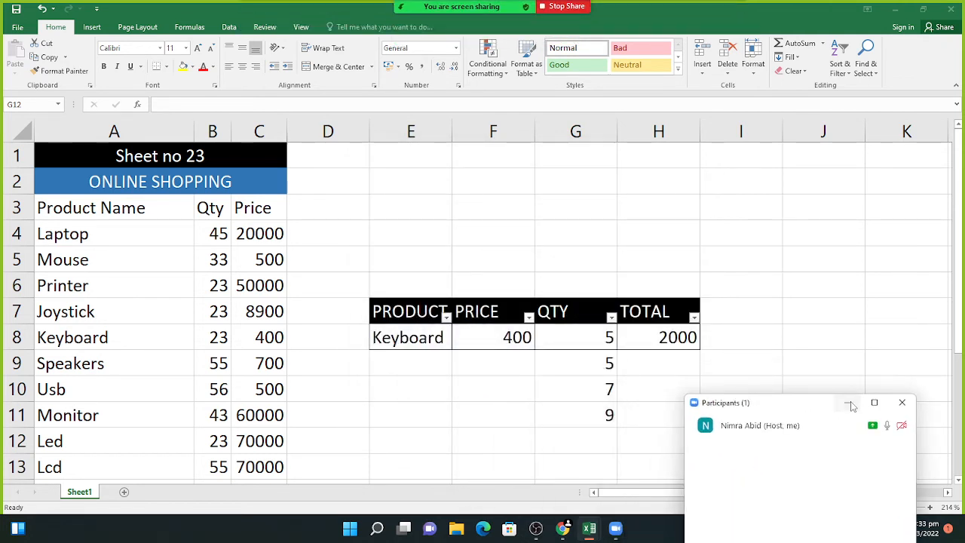
left_click(849, 405)
mouse_move(503, 7)
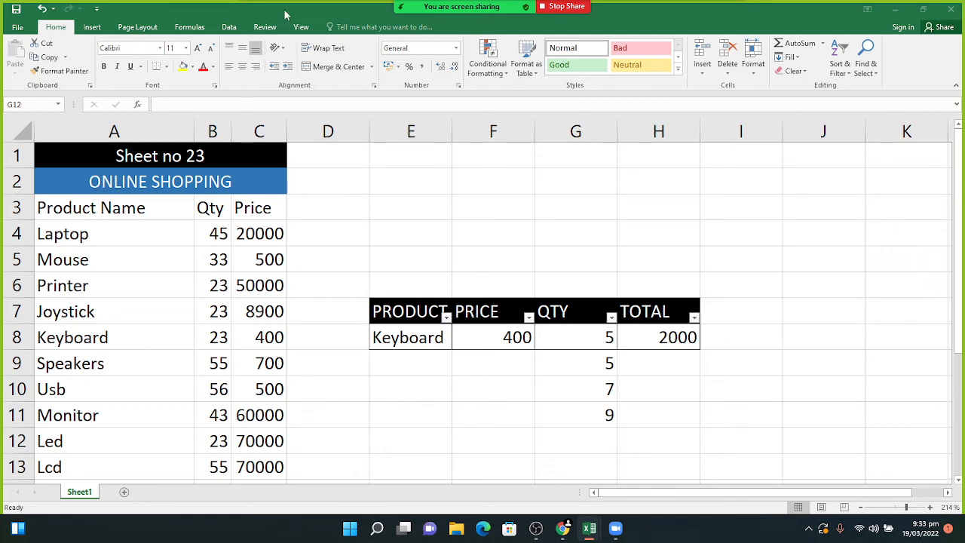
mouse_move(428, 7)
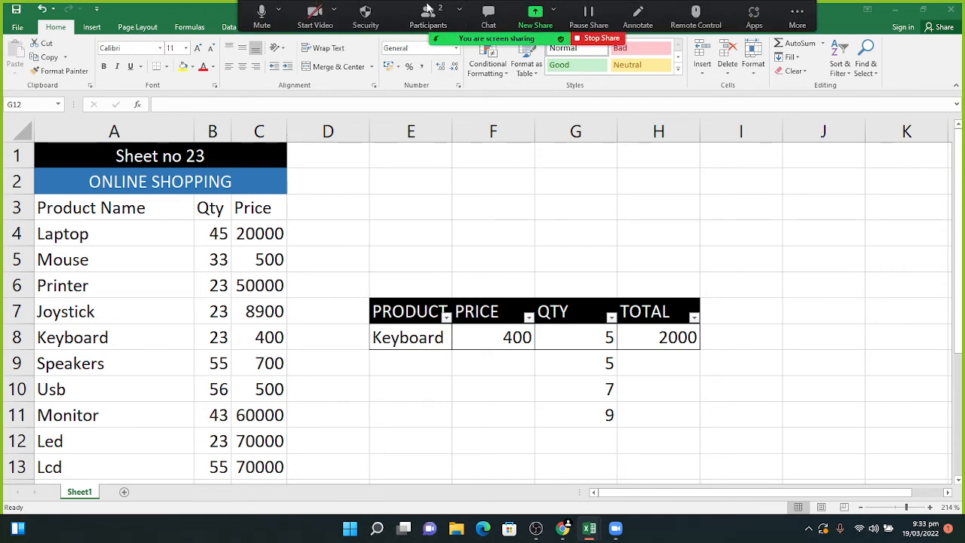
left_click(262, 11)
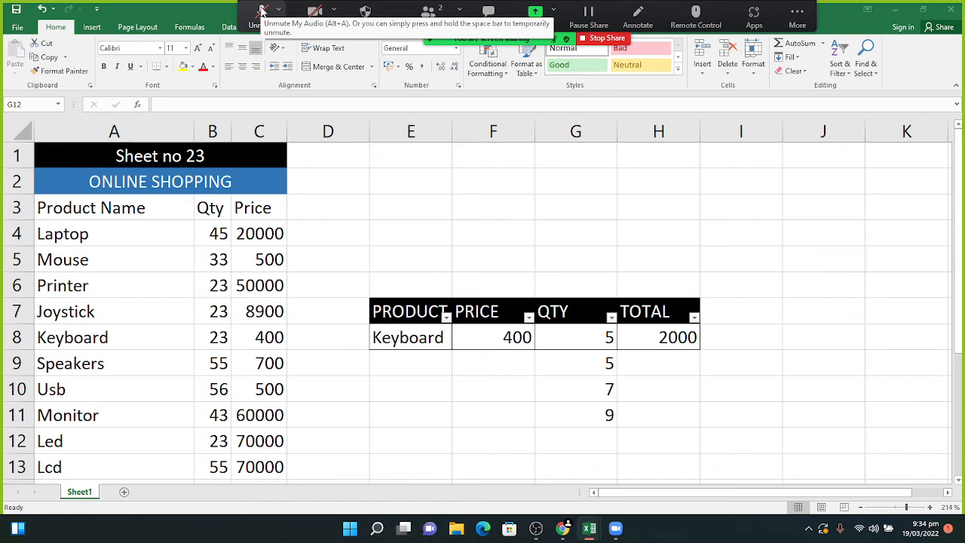
left_click(261, 9)
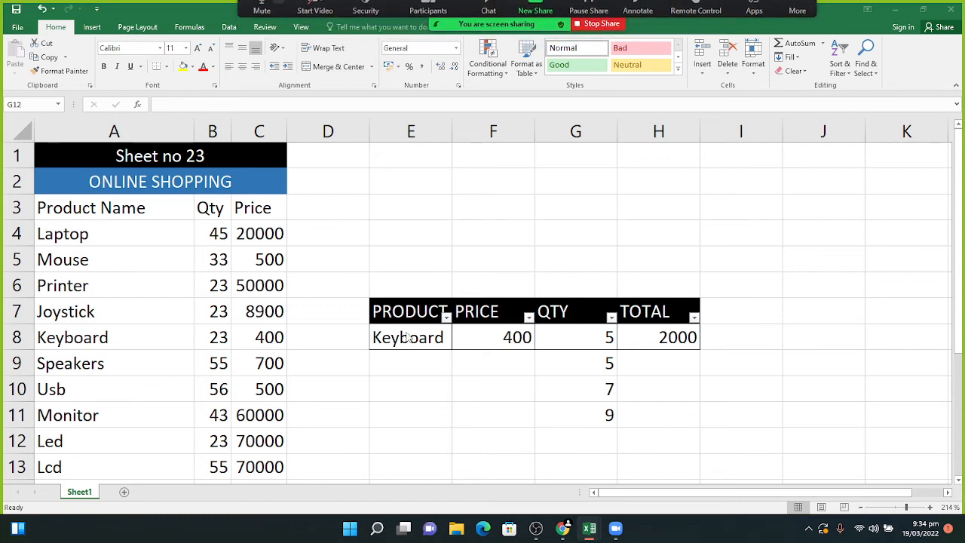
- Filter the QTY column to show only quantity 7
left_click(611, 320)
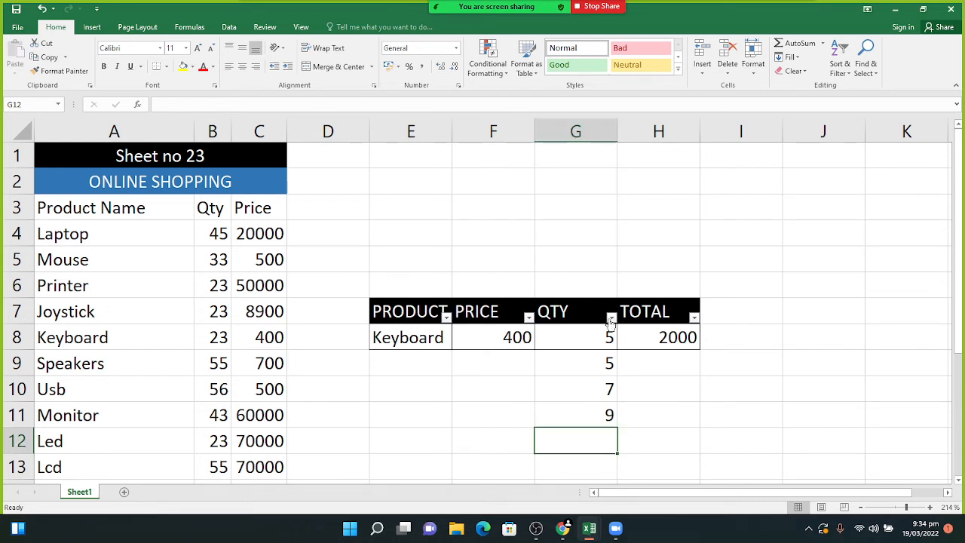
left_click(611, 318)
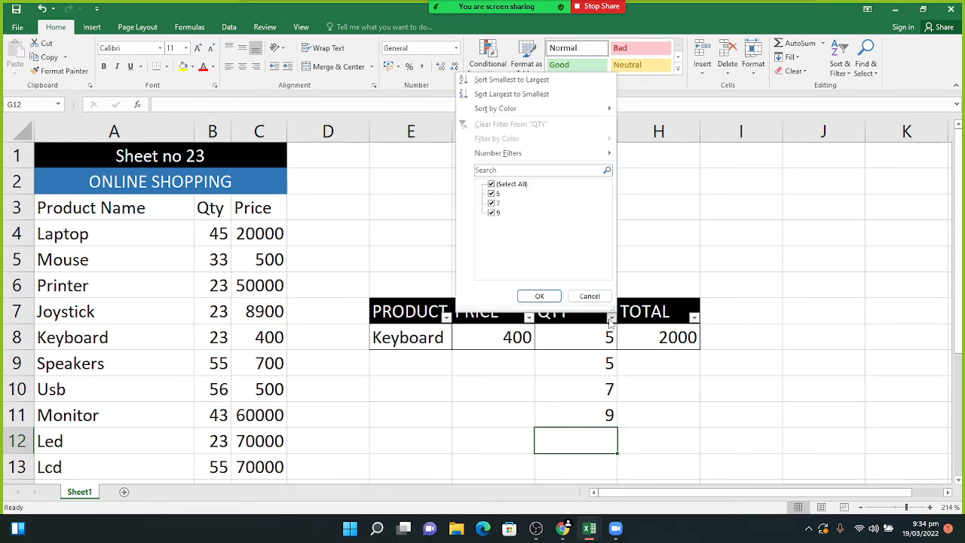
left_click(492, 185)
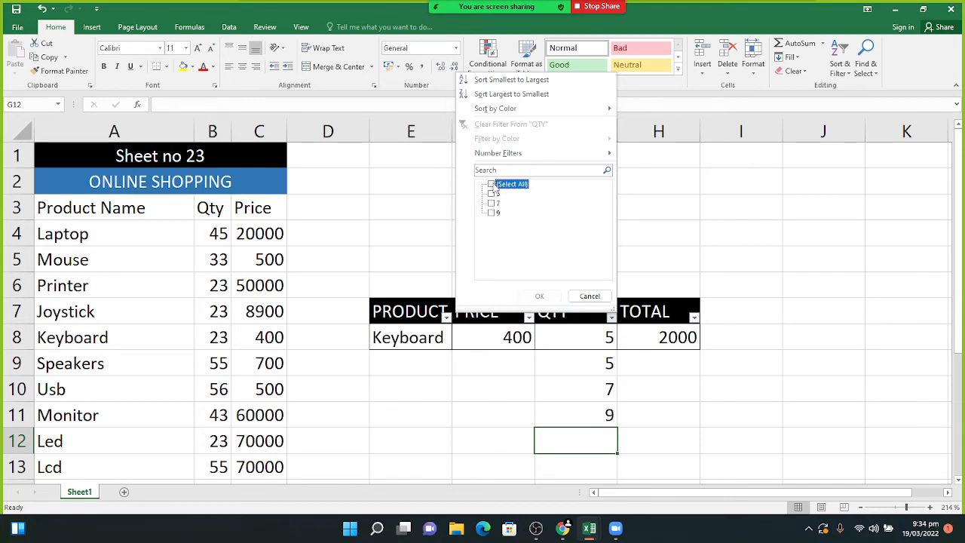
left_click(491, 204)
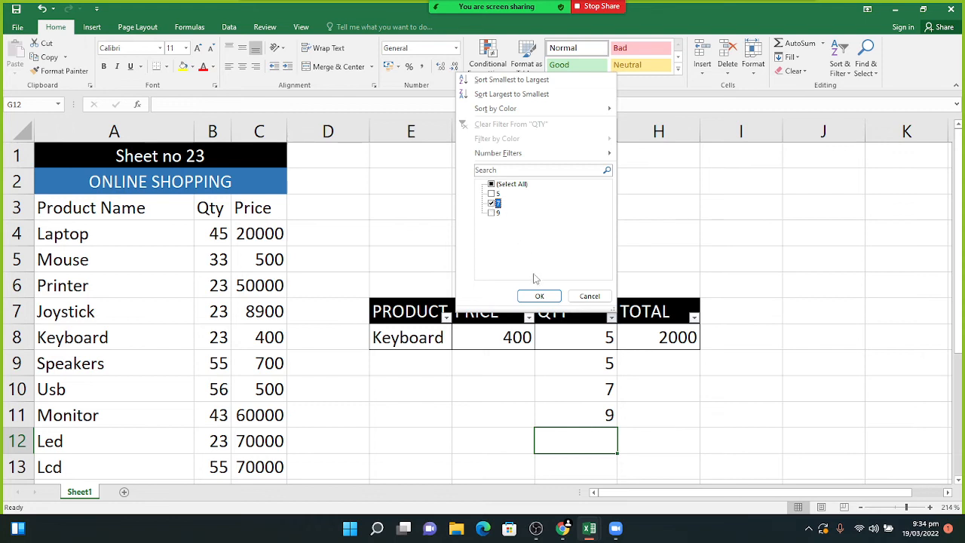
left_click(539, 296)
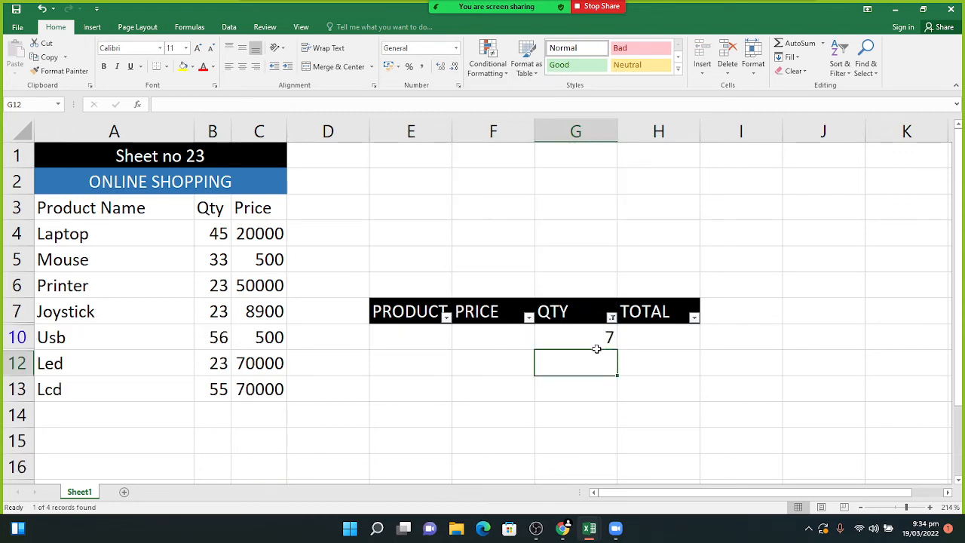
- Add quantity 5 to the QTY filter, then reselect every value to show all rows
left_click(611, 317)
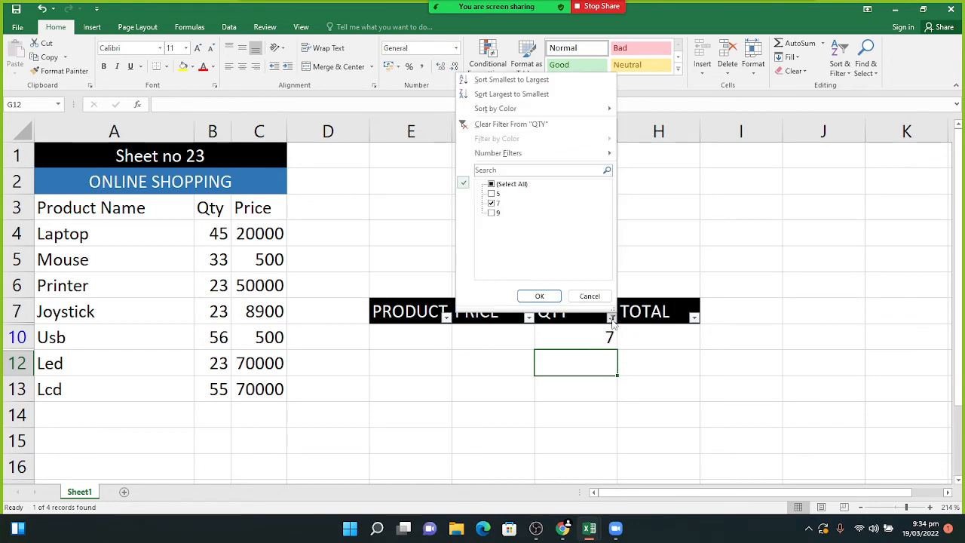
left_click(492, 194)
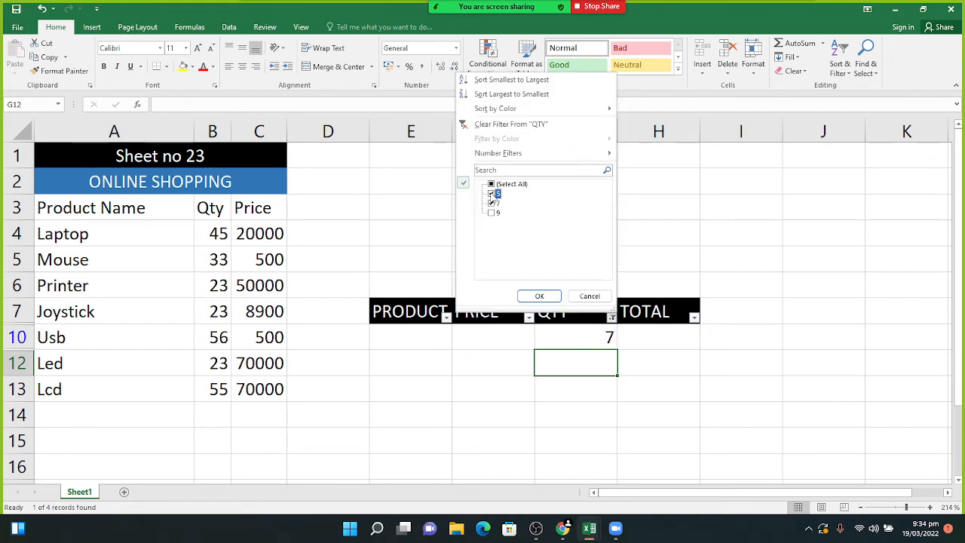
left_click(540, 296)
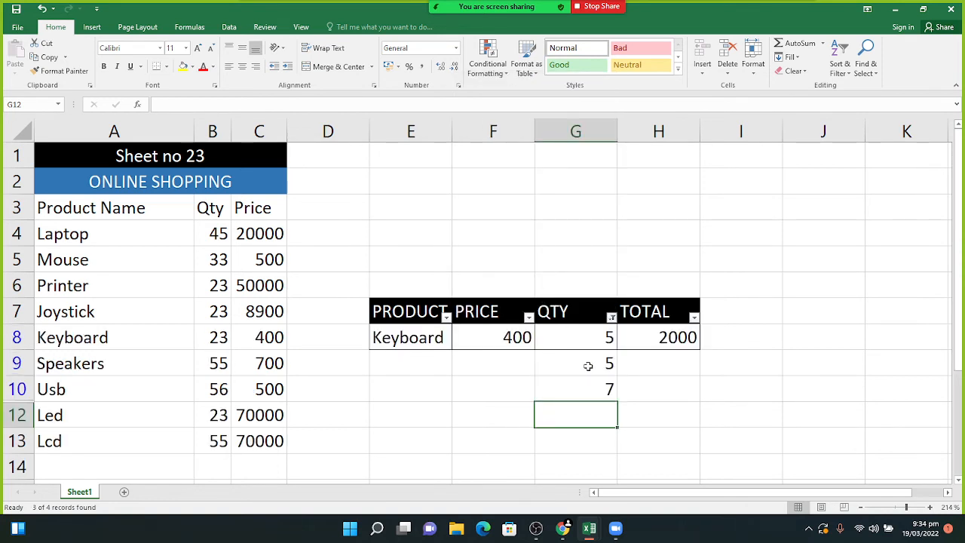
left_click(611, 327)
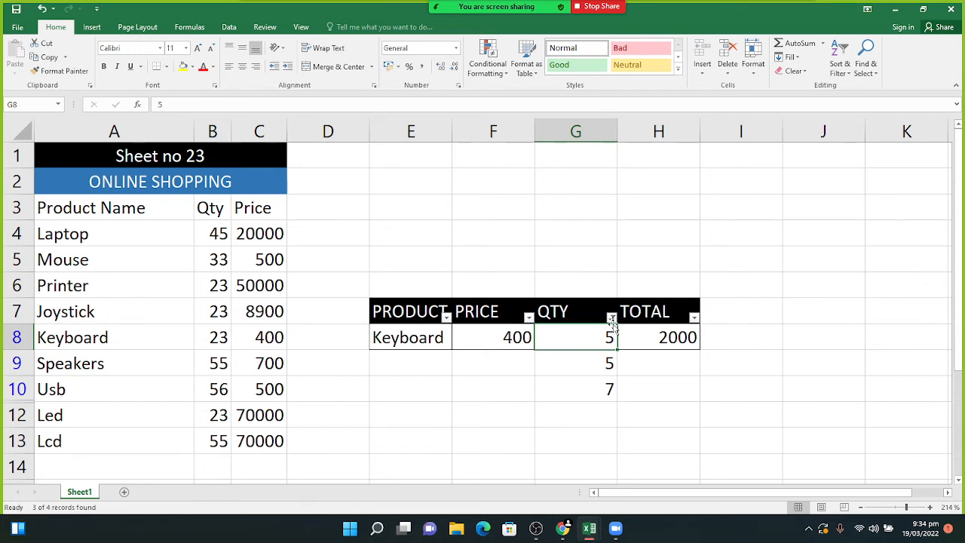
left_click(611, 318)
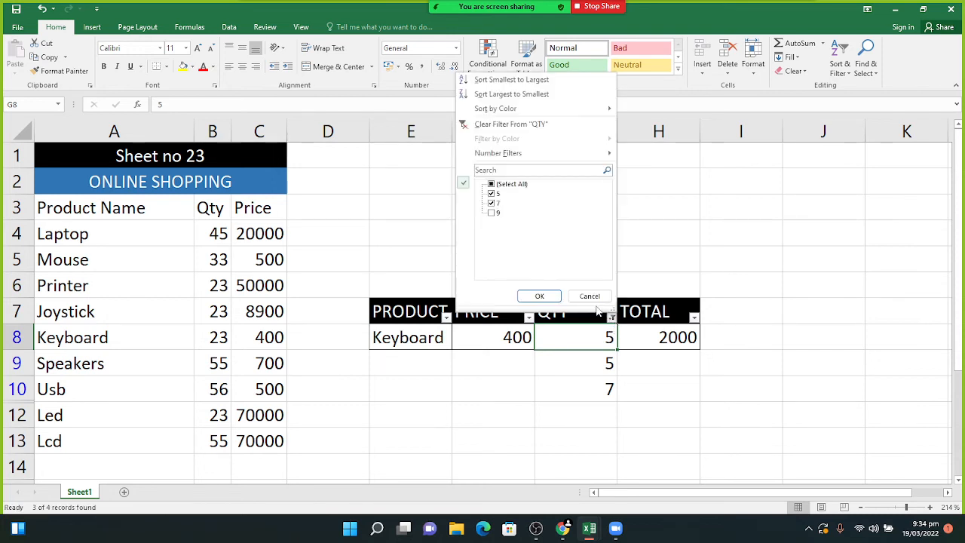
left_click(504, 184)
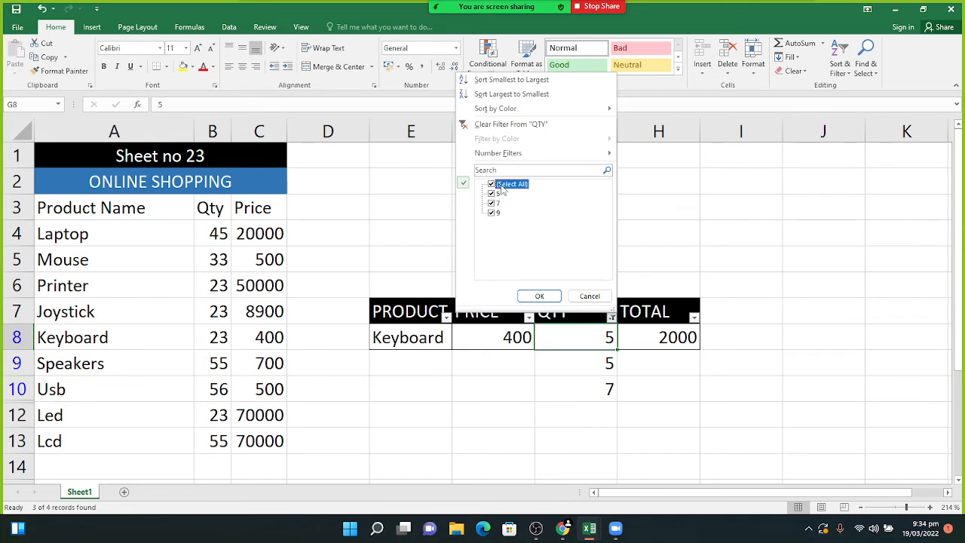
left_click(540, 296)
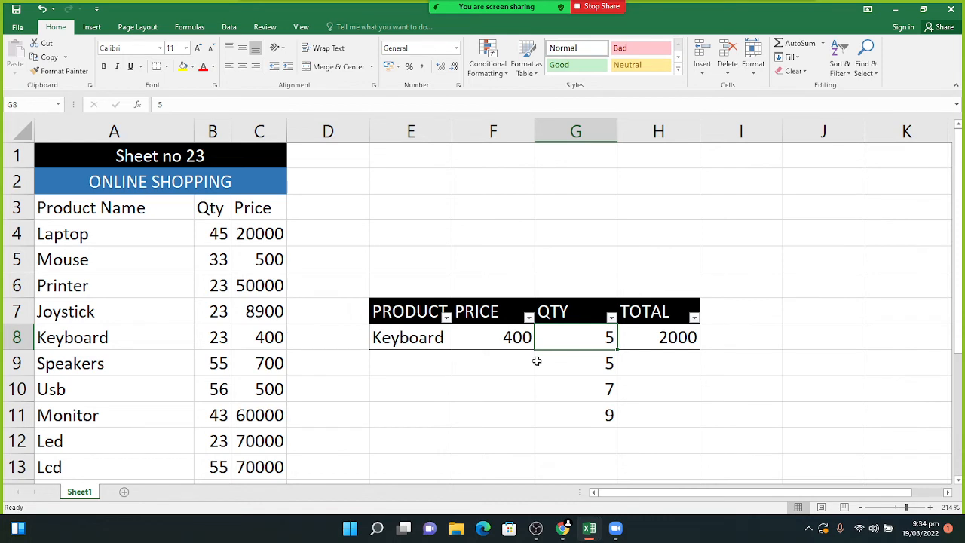
- Narrow the QTY filter to quantity 5 only by excluding 7 and 9
left_click(611, 317)
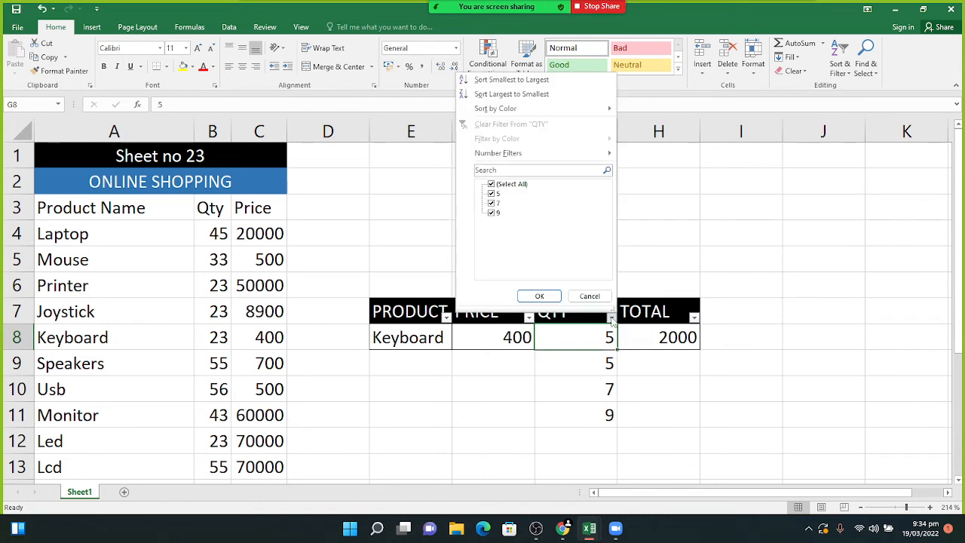
left_click(491, 213)
left_click(491, 204)
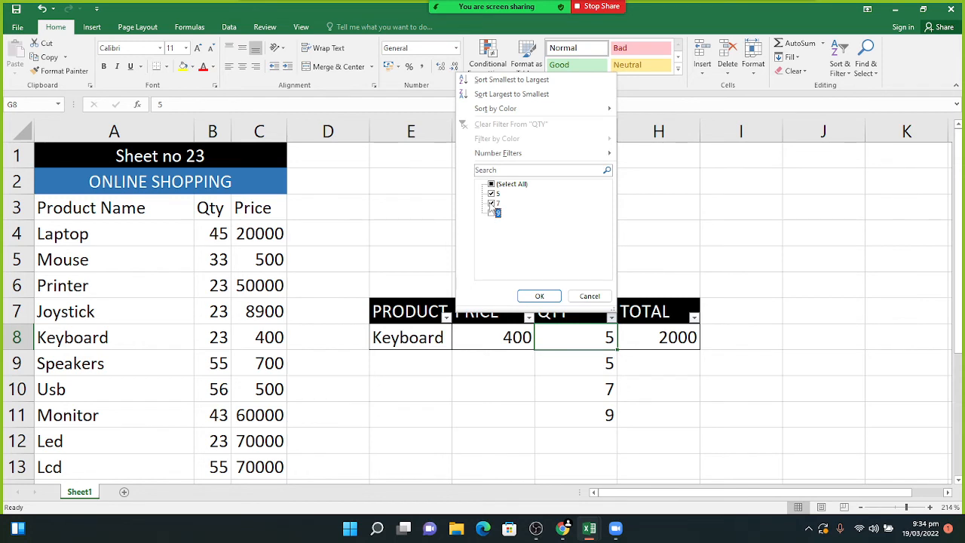
left_click(550, 296)
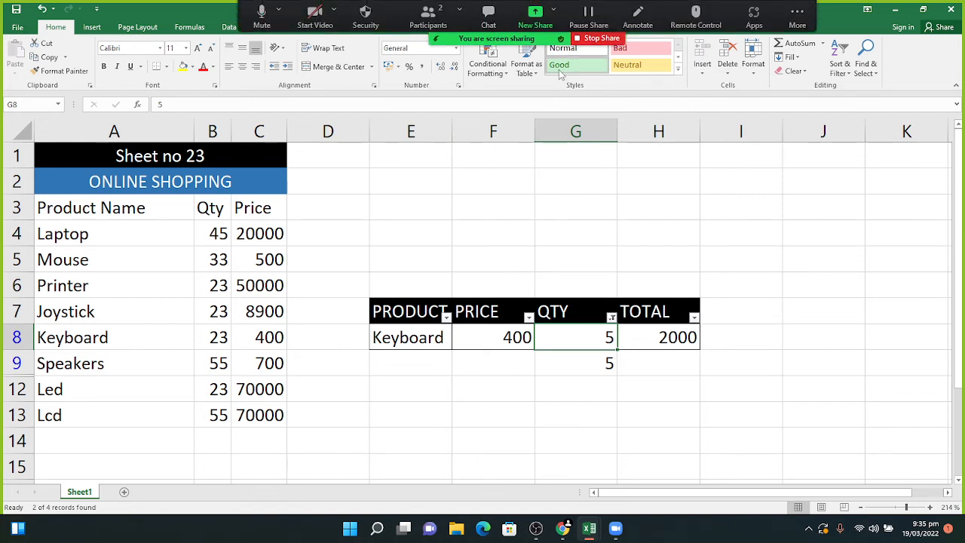
- Attempt an expanded A-to-Z sort of the product names, dismiss the merged-cells error, and press Ctrl+N
left_click_drag(80, 231, 61, 410)
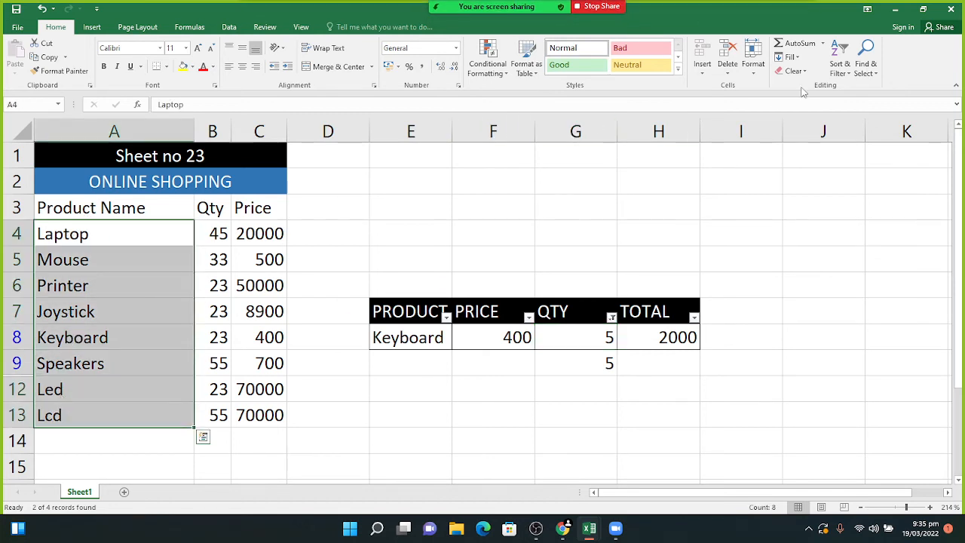
left_click(839, 64)
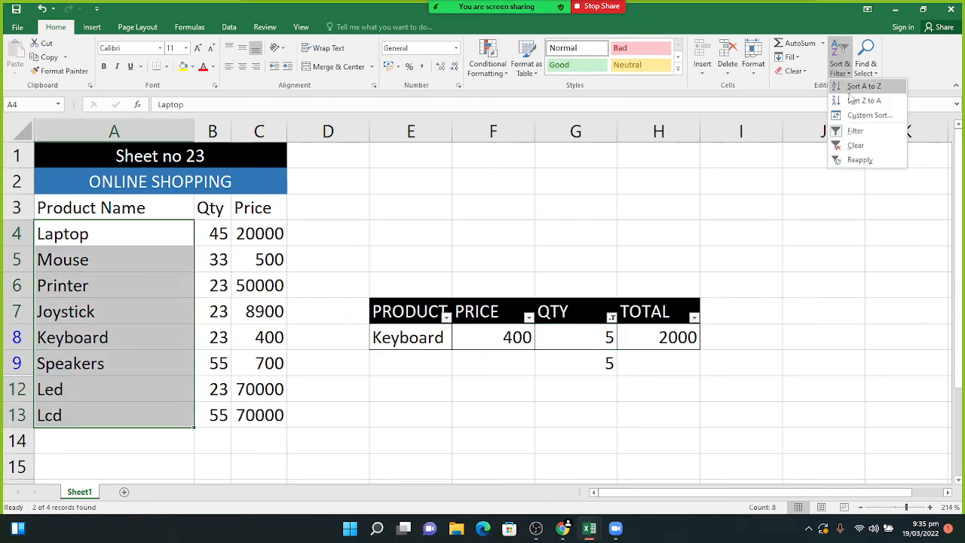
left_click(850, 90)
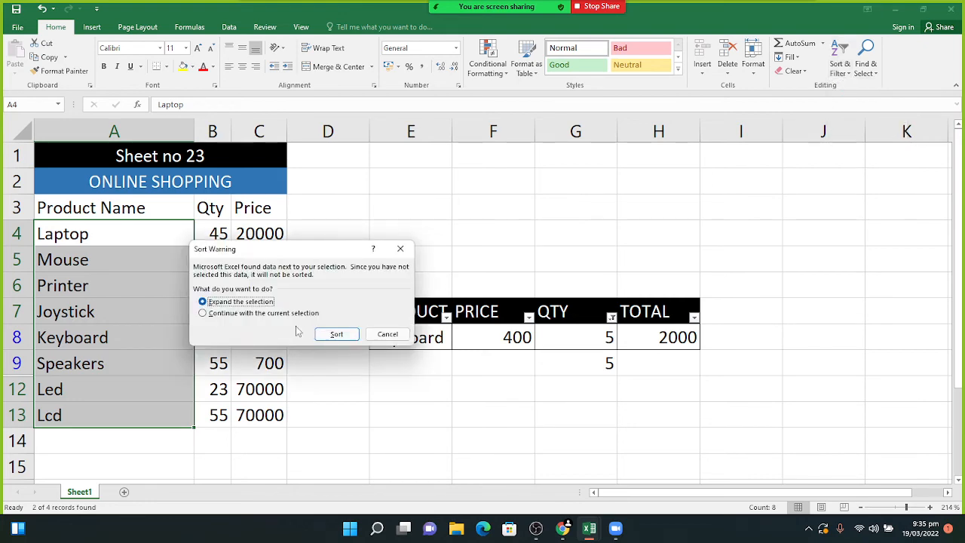
left_click(337, 334)
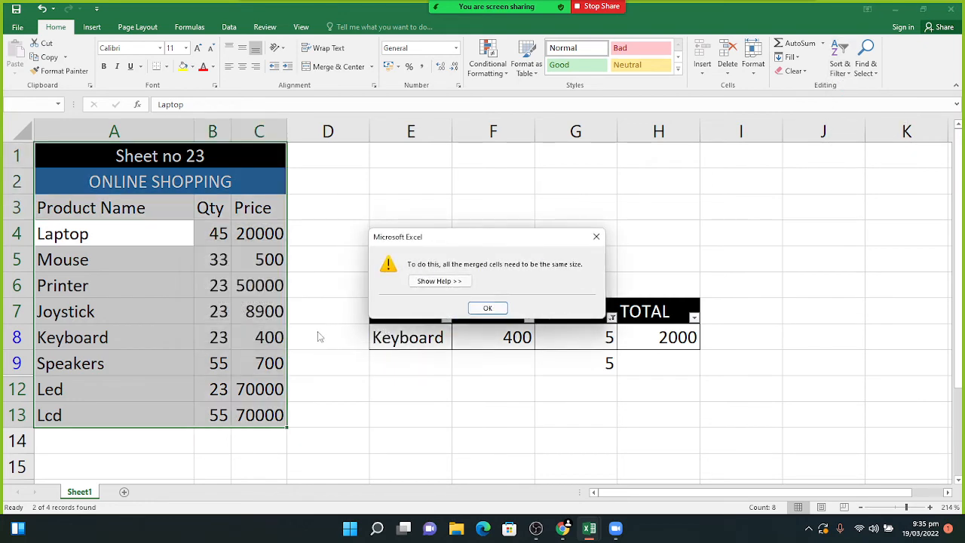
left_click(487, 308)
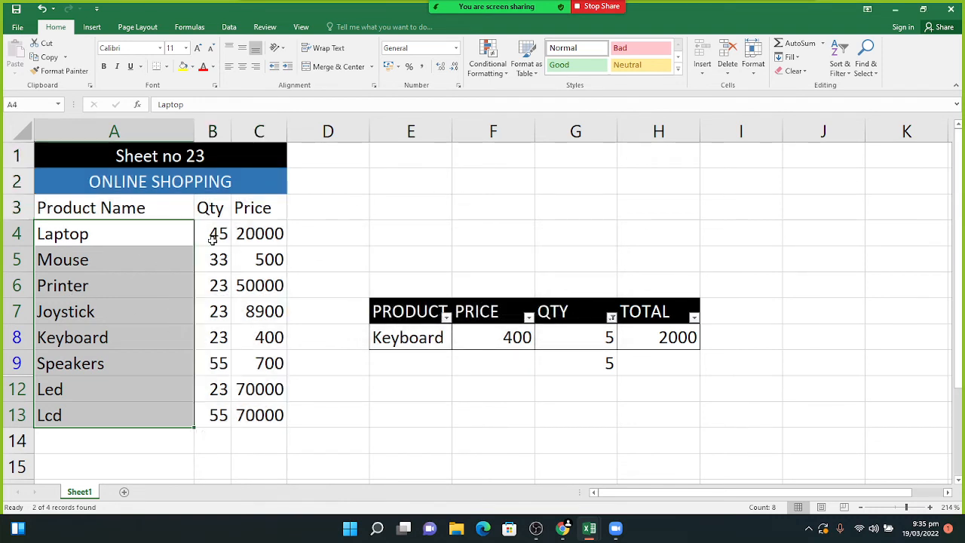
left_click(358, 257)
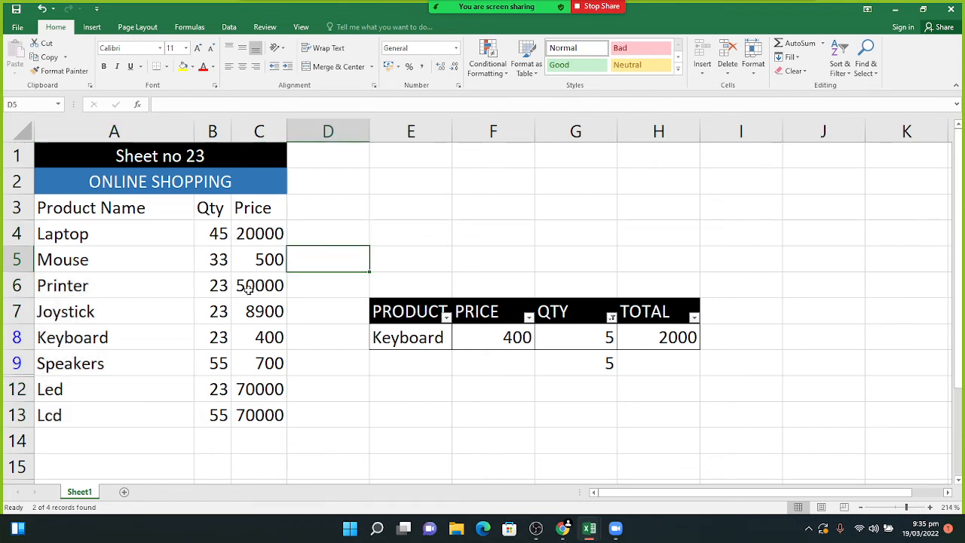
key("ctrl+n")
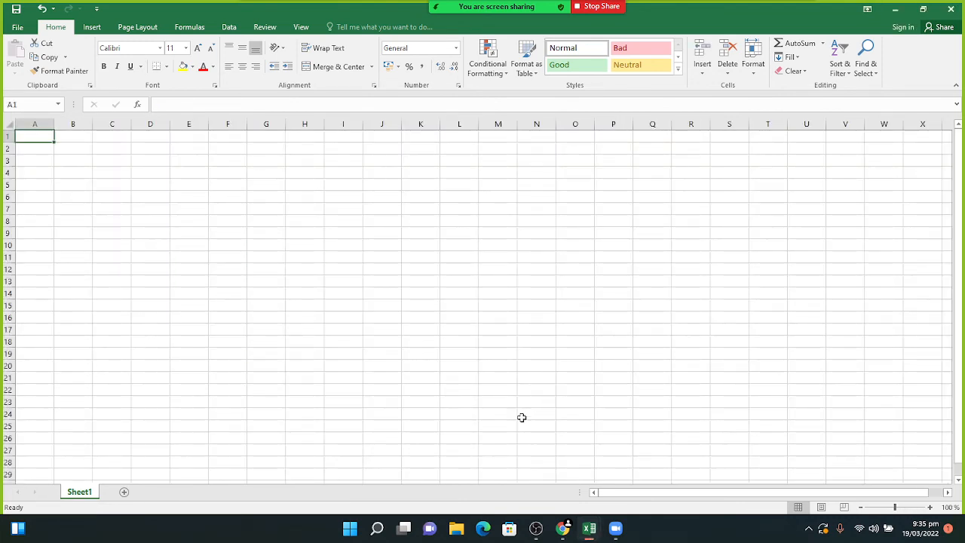
- Copy the product names from sheet 25 into column A of the blank workbook
left_click(585, 526)
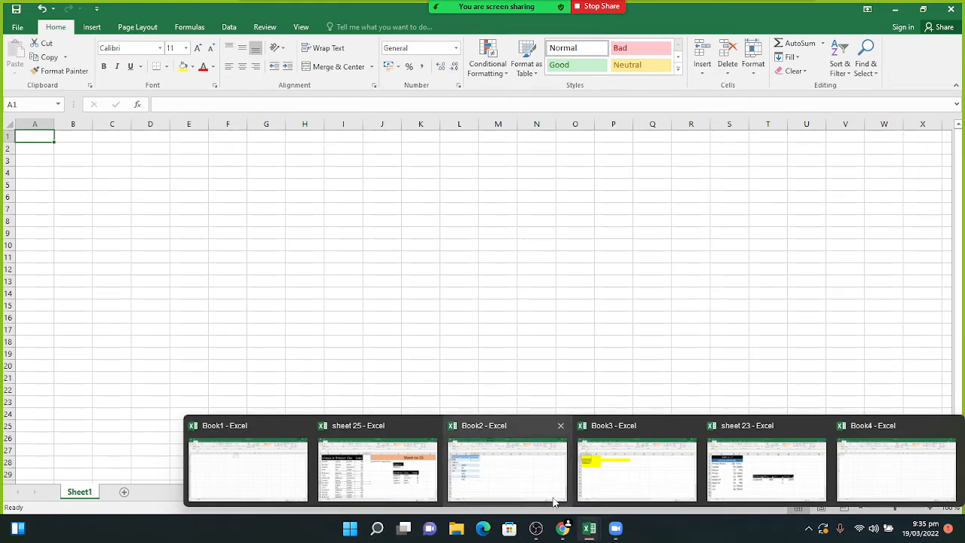
left_click(389, 485)
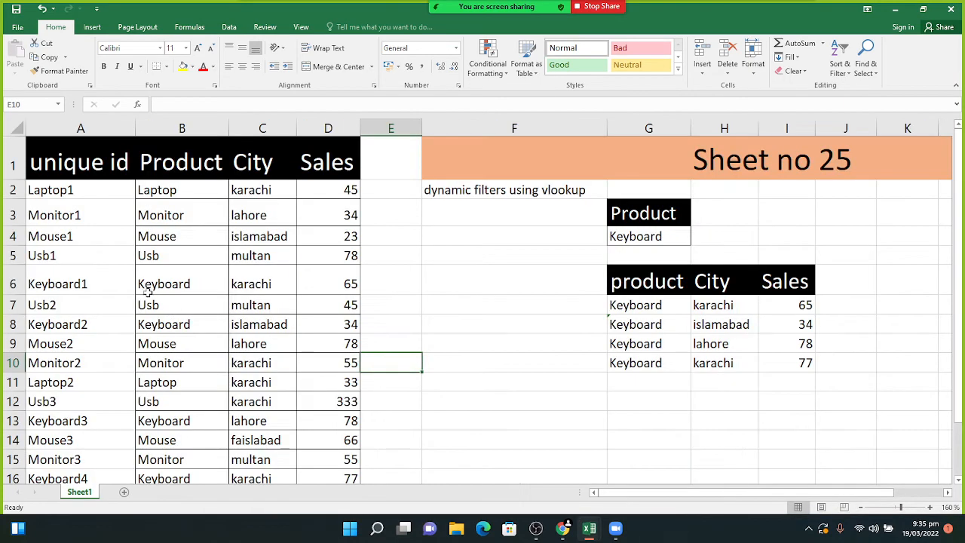
left_click_drag(143, 190, 182, 424)
key("ctrl+c")
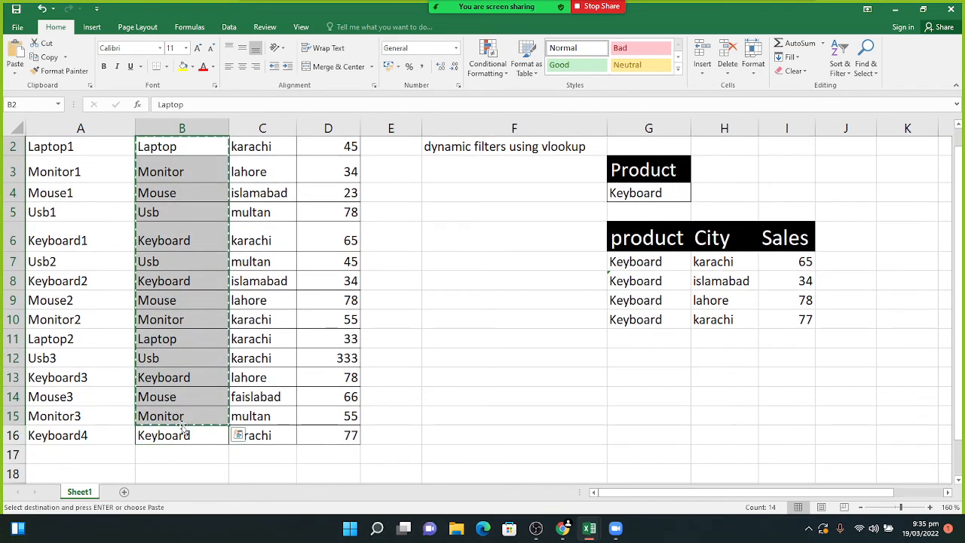
middle_click(589, 536)
key("ctrl+v")
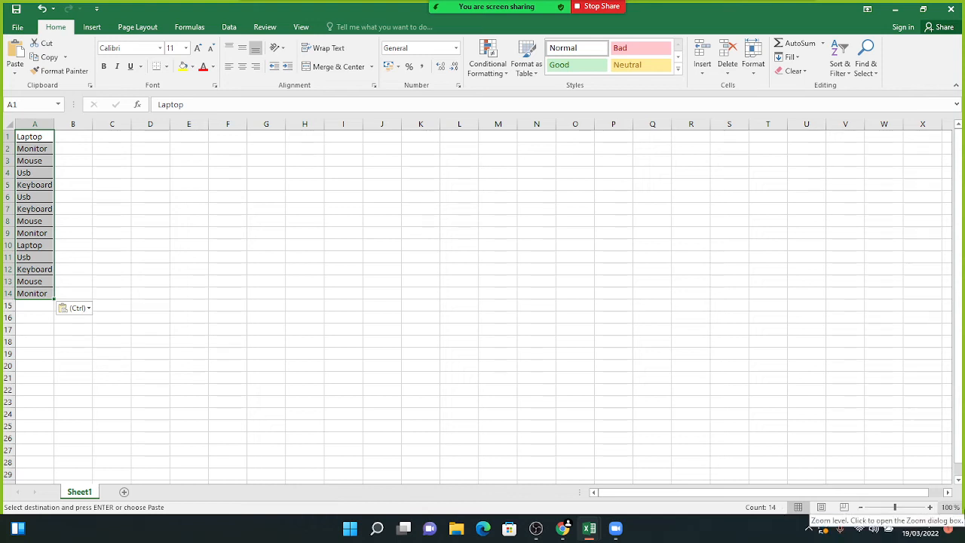
- Zoom to about 214% and sort the pasted product names A to Z
left_click_drag(893, 507, 909, 510)
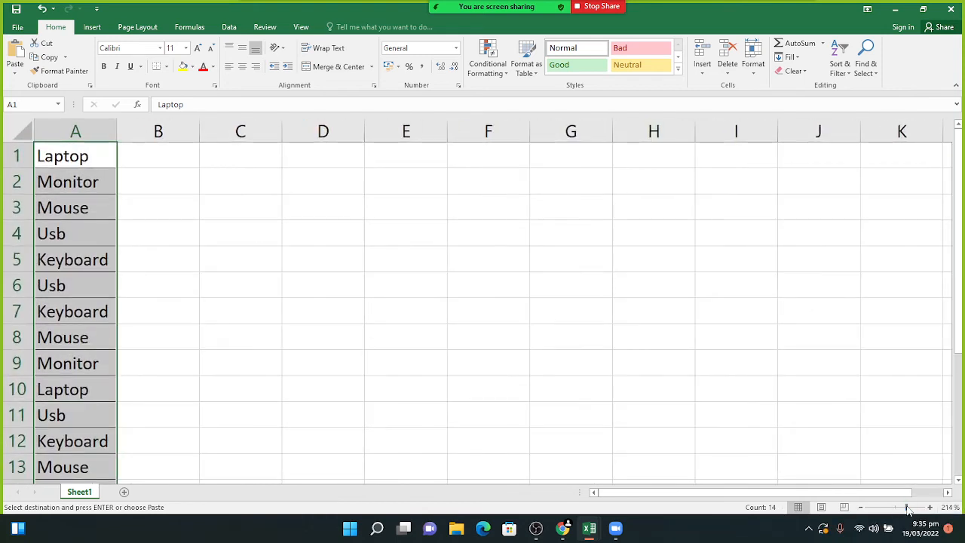
left_click(835, 70)
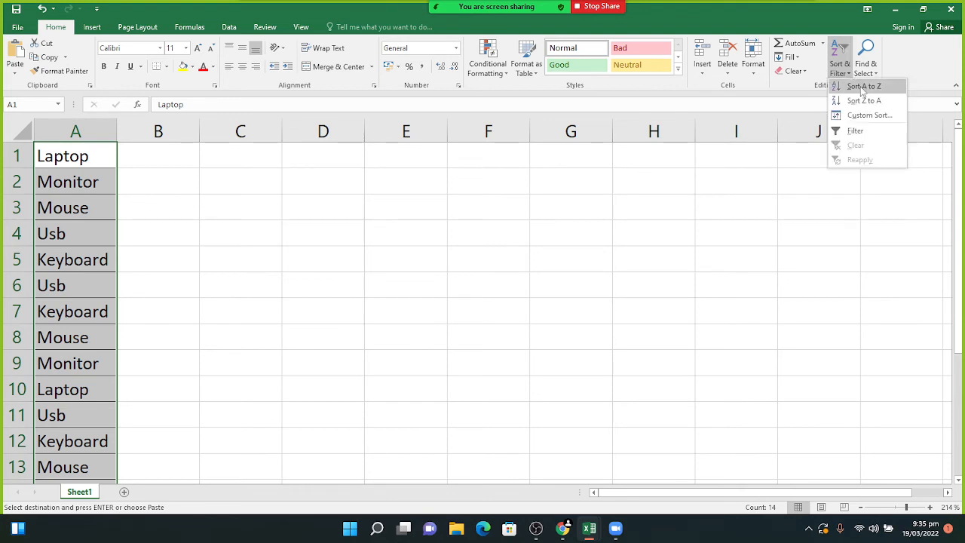
left_click(856, 86)
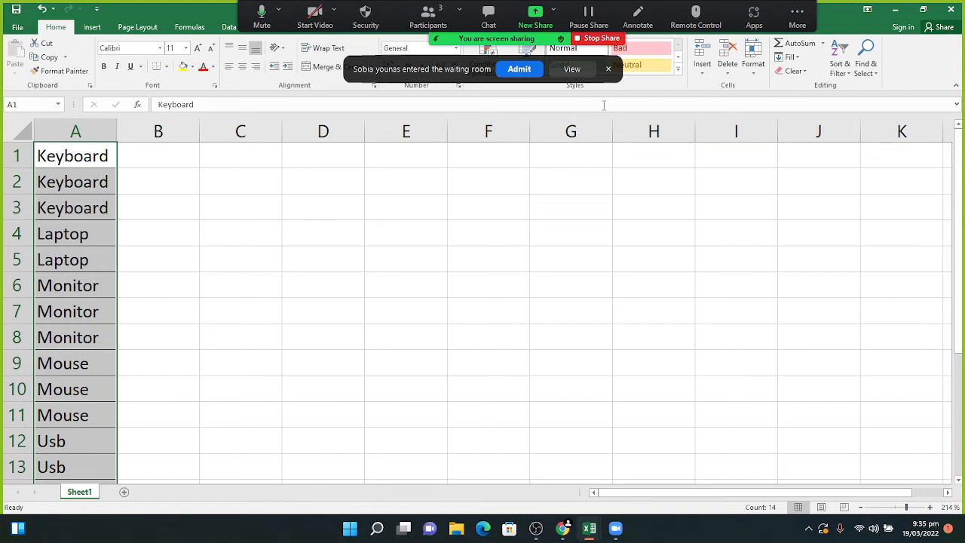
- Admit the waiting participant, check the meeting chat, then undo the A-to-Z sort in Excel
left_click(510, 68)
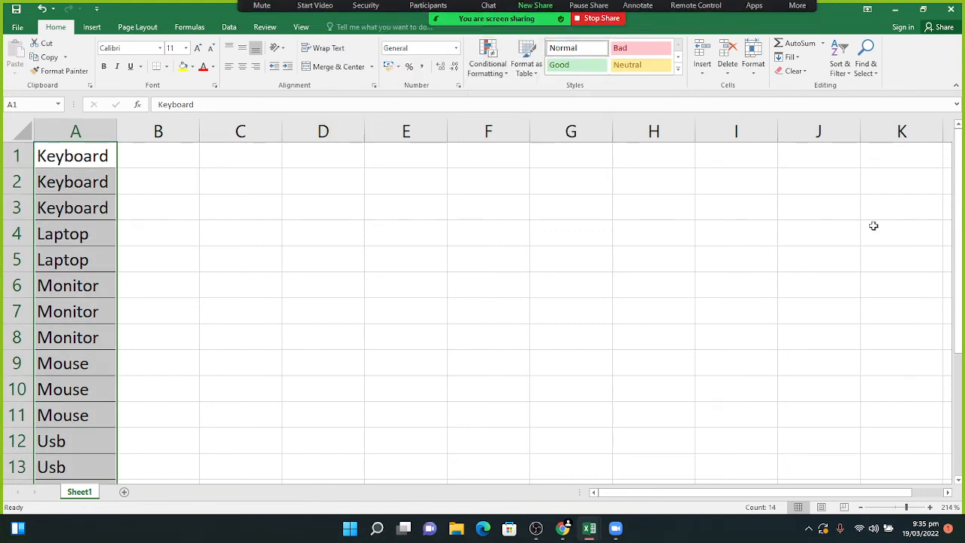
left_click_drag(958, 218, 950, 261)
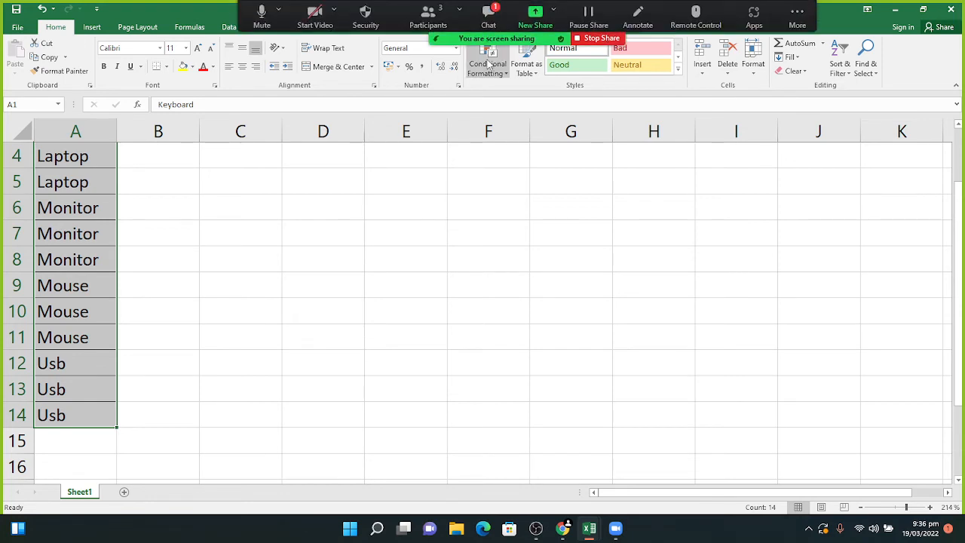
left_click(489, 27)
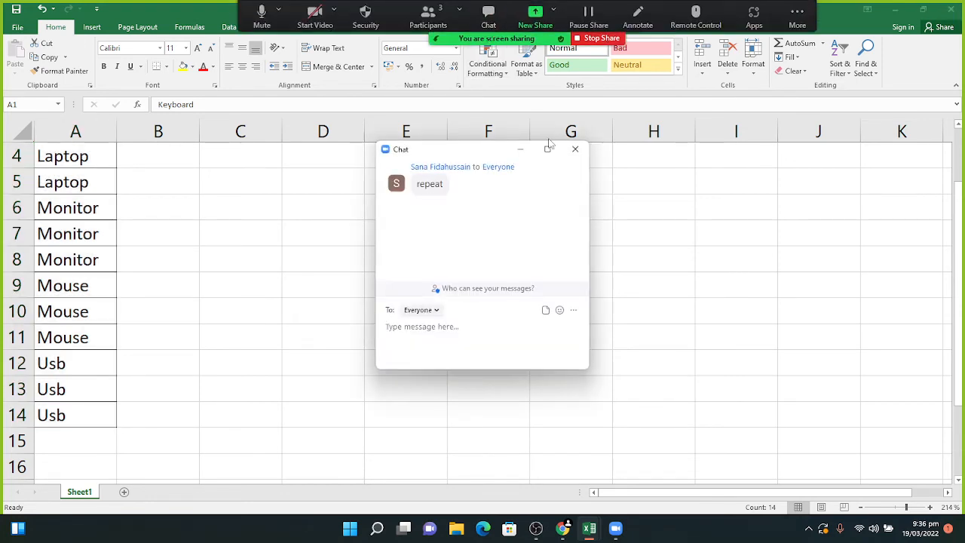
left_click(519, 152)
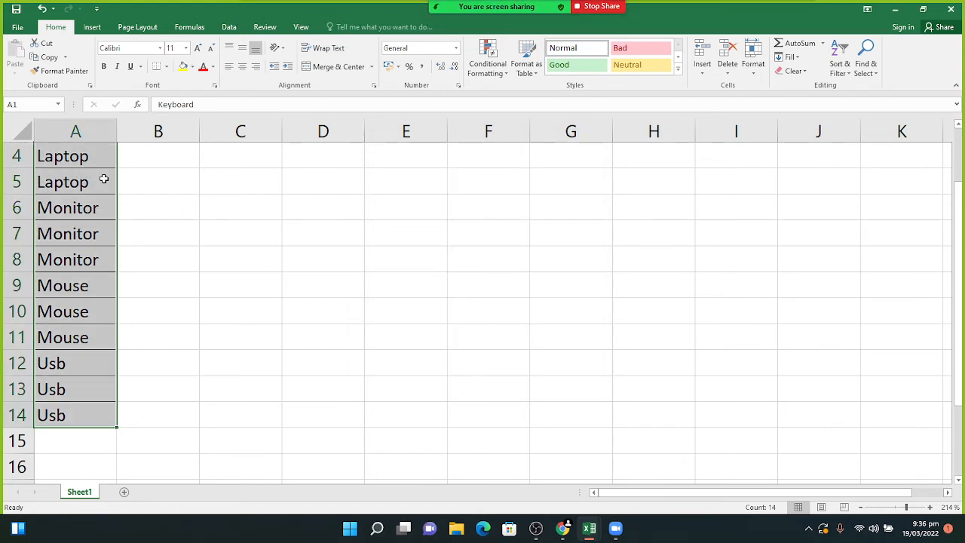
key("ctrl+z")
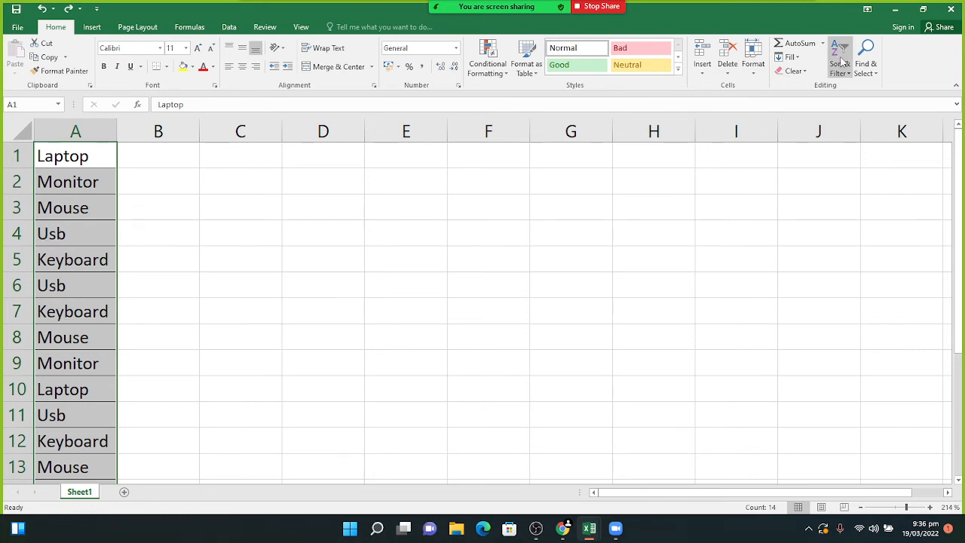
- Sort the column A product list A to Z
left_click(842, 61)
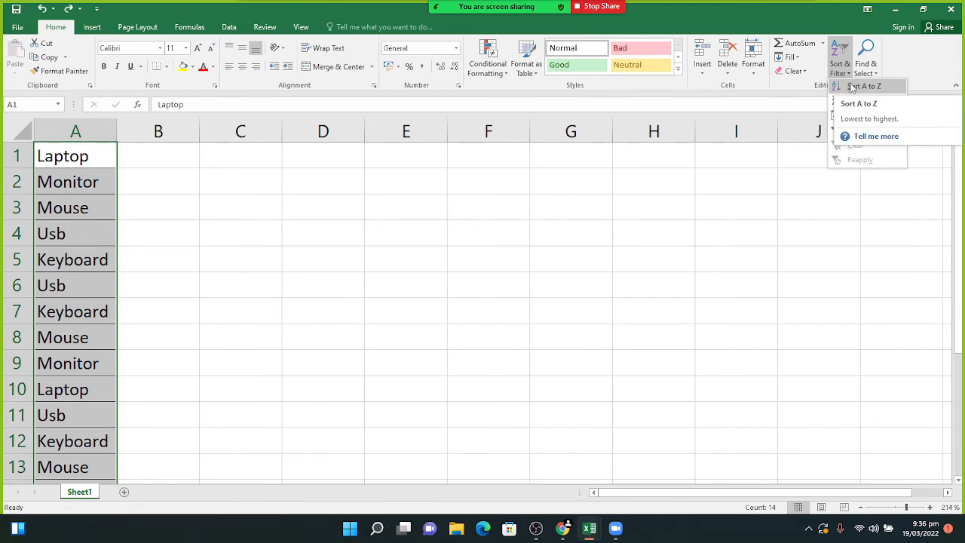
left_click(852, 87)
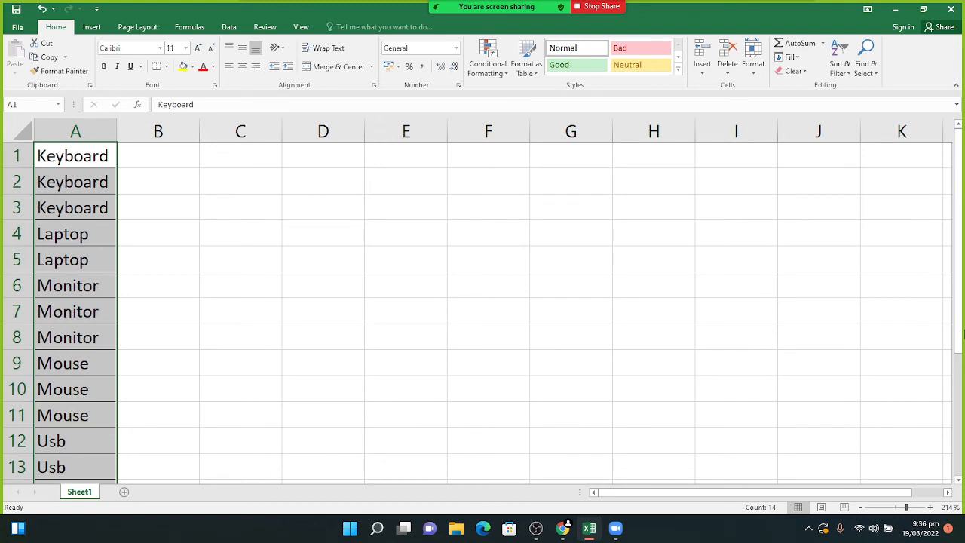
left_click_drag(963, 337, 955, 244)
- Re-sort the product list Z to A, from Usb down to Keyboard
left_click(837, 66)
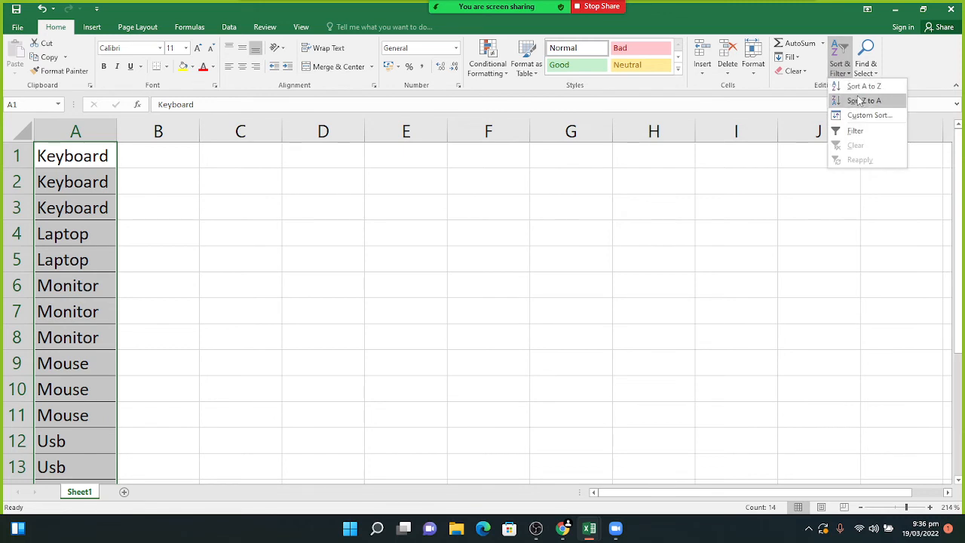
left_click(860, 101)
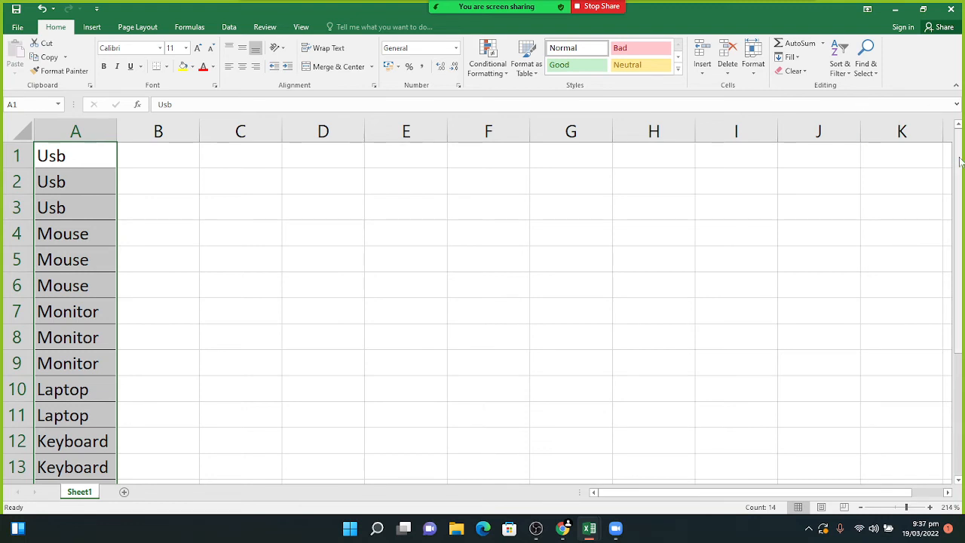
left_click_drag(959, 160, 957, 134)
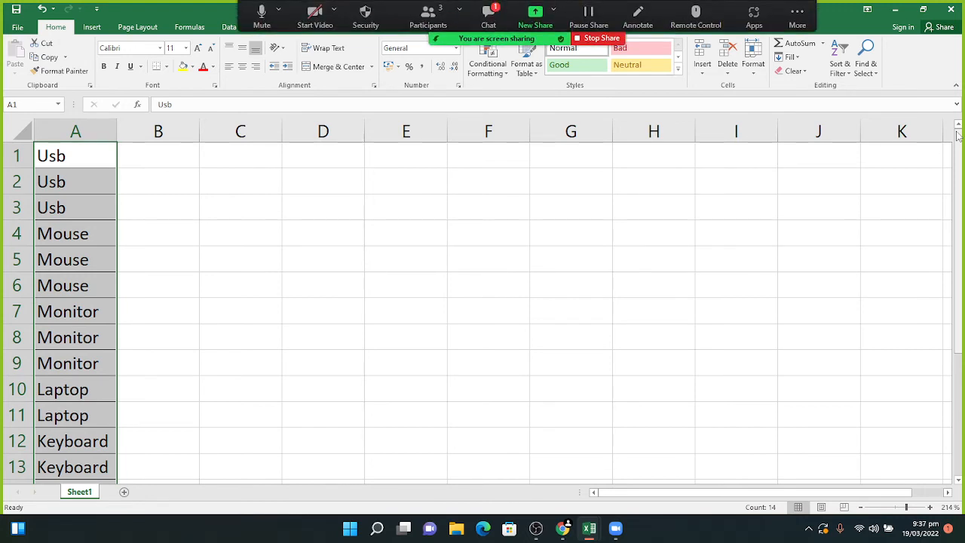
left_click(489, 10)
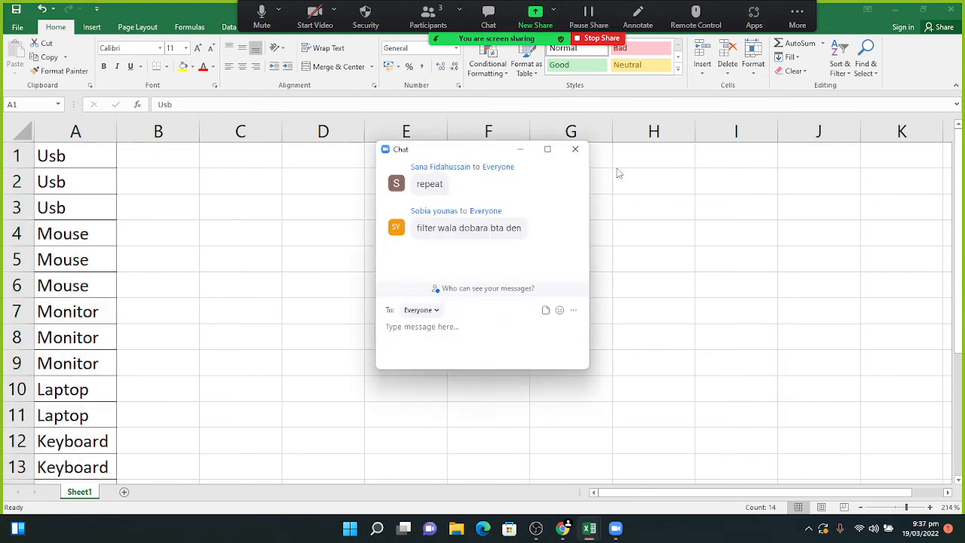
left_click(518, 150)
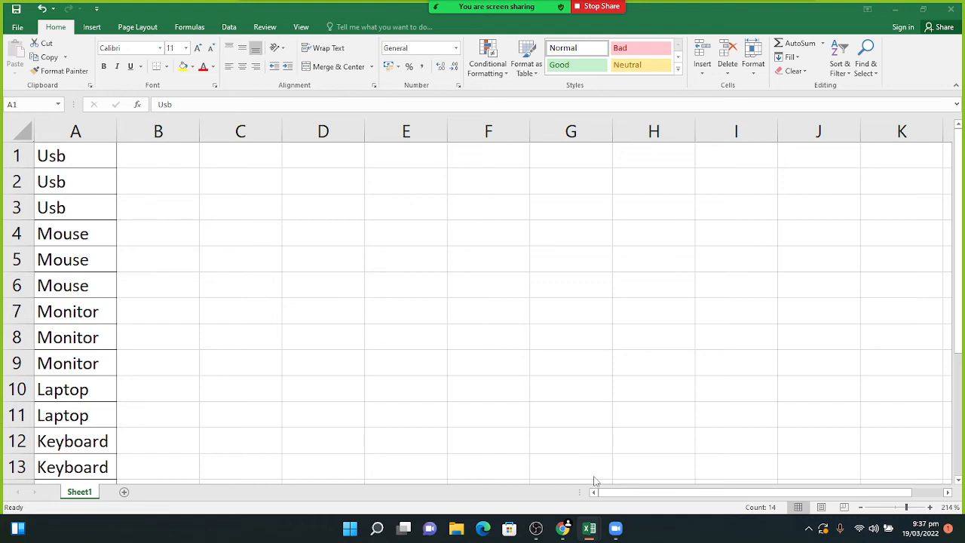
mouse_move(595, 529)
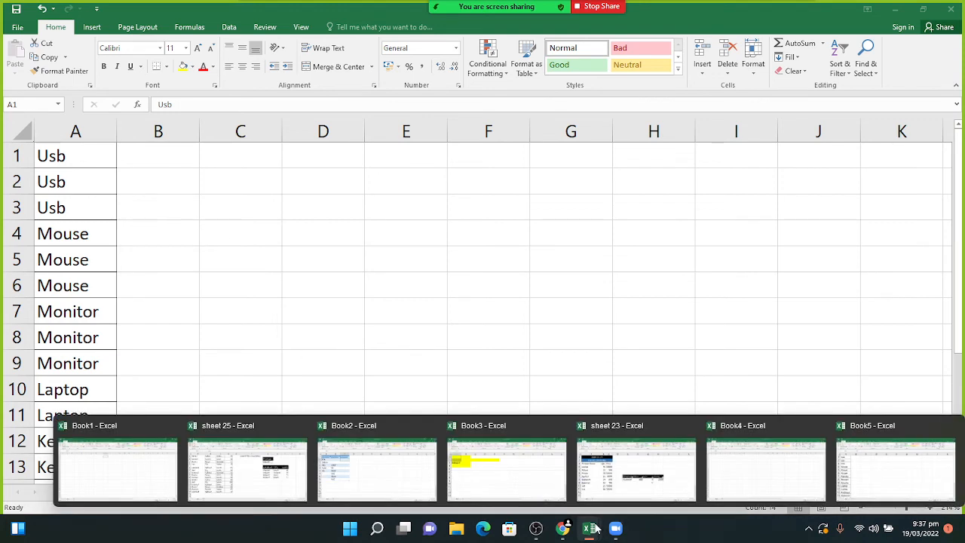
- Switch to the sheet 23 workbook and turn off filtering on the PRODUCT to TOTAL headers
left_click(667, 476)
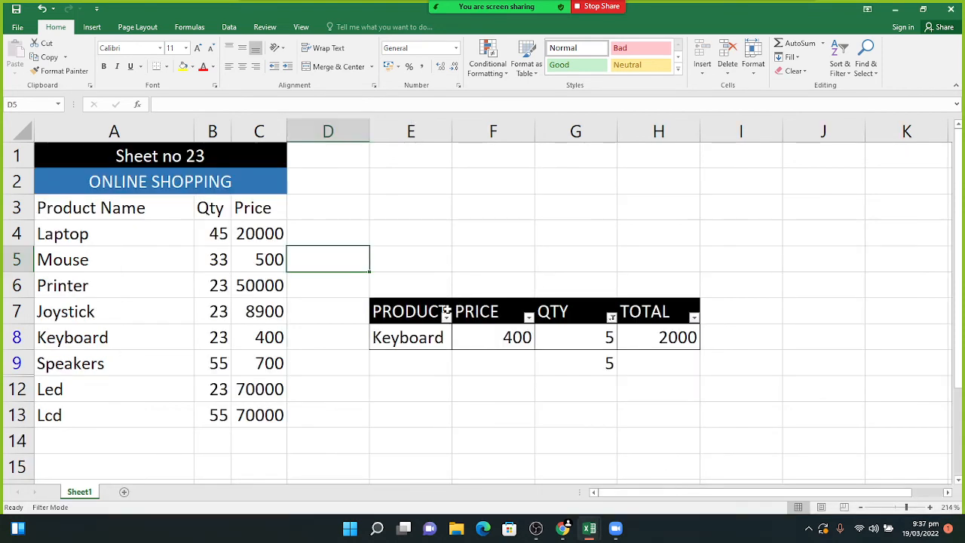
left_click_drag(414, 310, 646, 304)
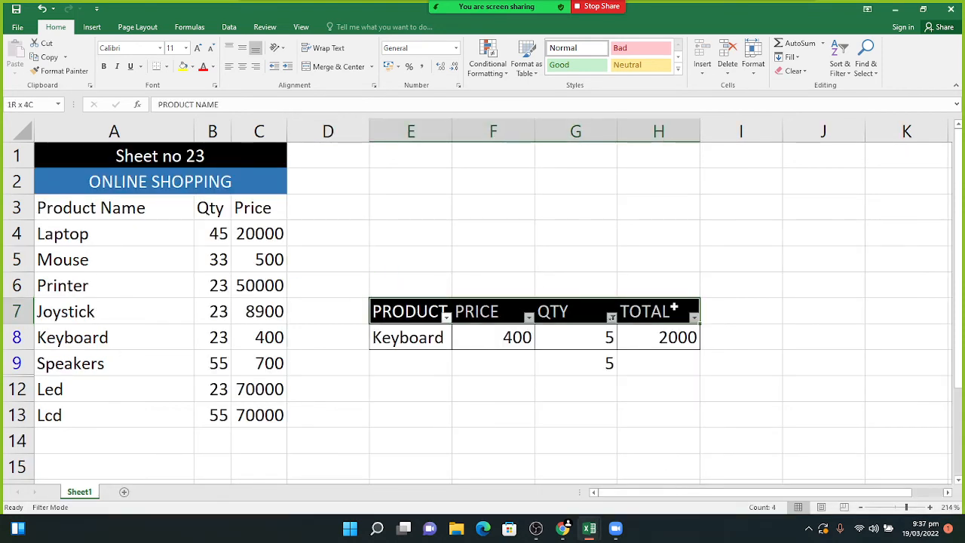
left_click(839, 64)
left_click(855, 130)
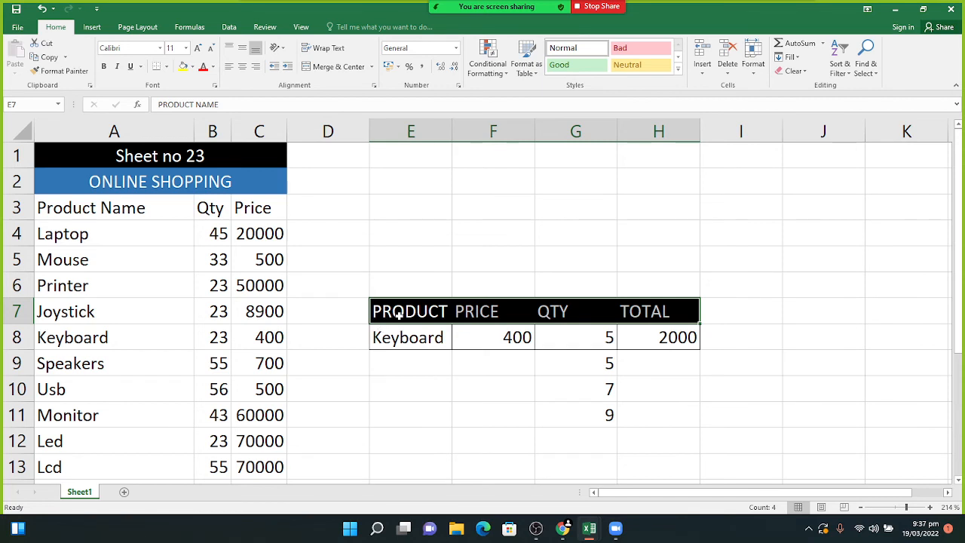
- Re-enable filtering on the header row and show the QTY column's filter list
left_click_drag(399, 315, 636, 313)
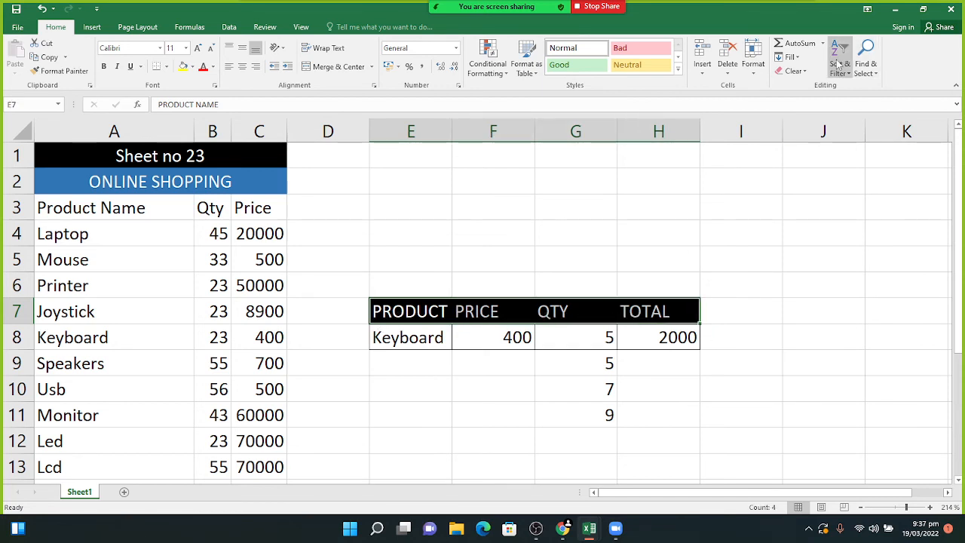
left_click(837, 63)
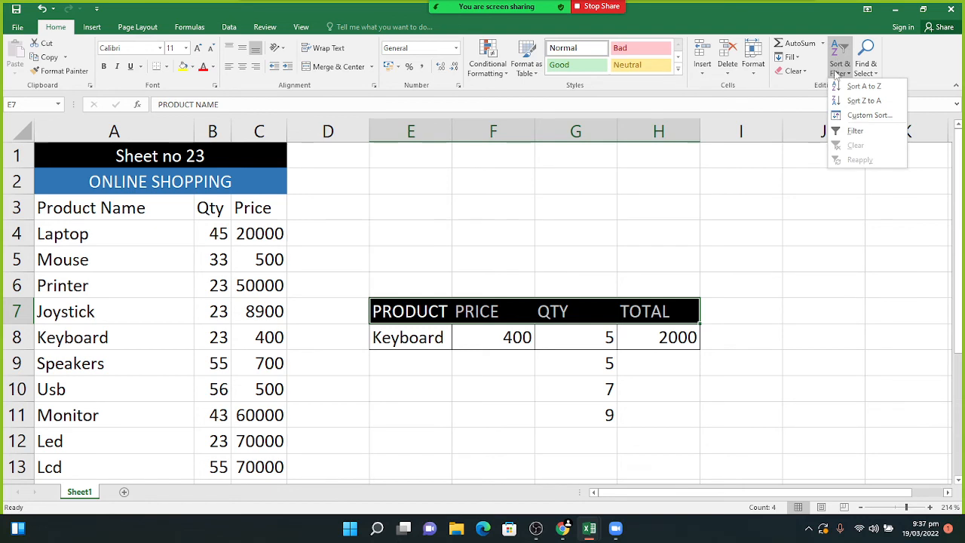
left_click(846, 130)
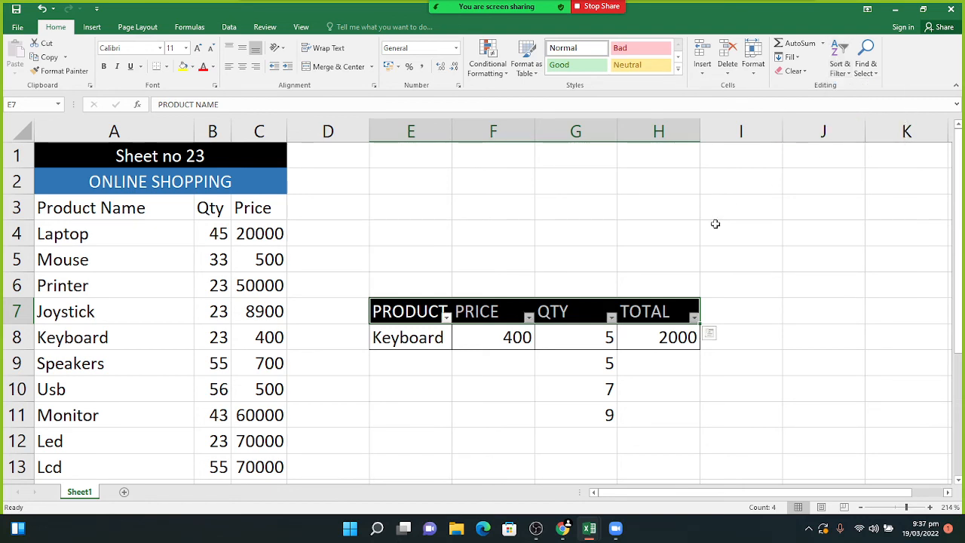
left_click(610, 317)
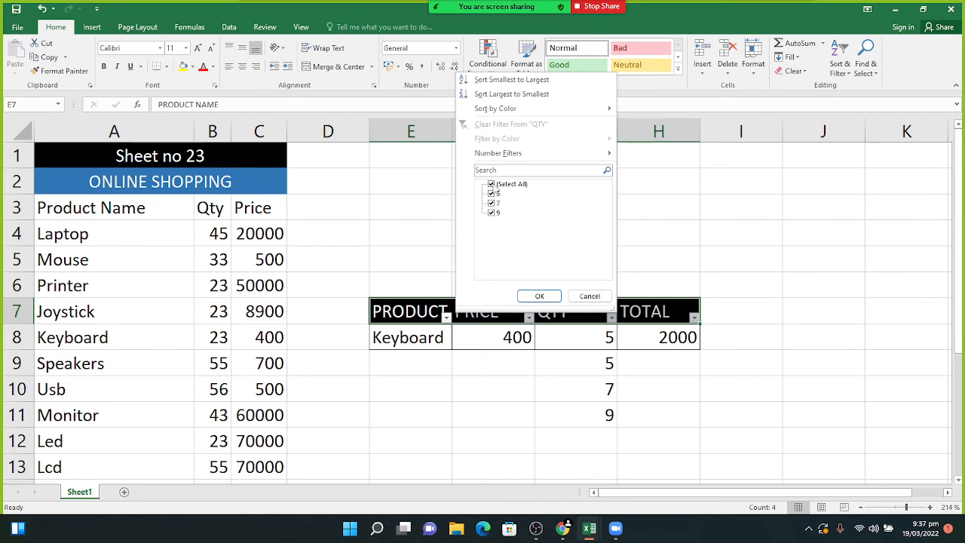
- Filter the QTY column to show only quantities 5 and 7, hiding the 9 row
left_click(491, 184)
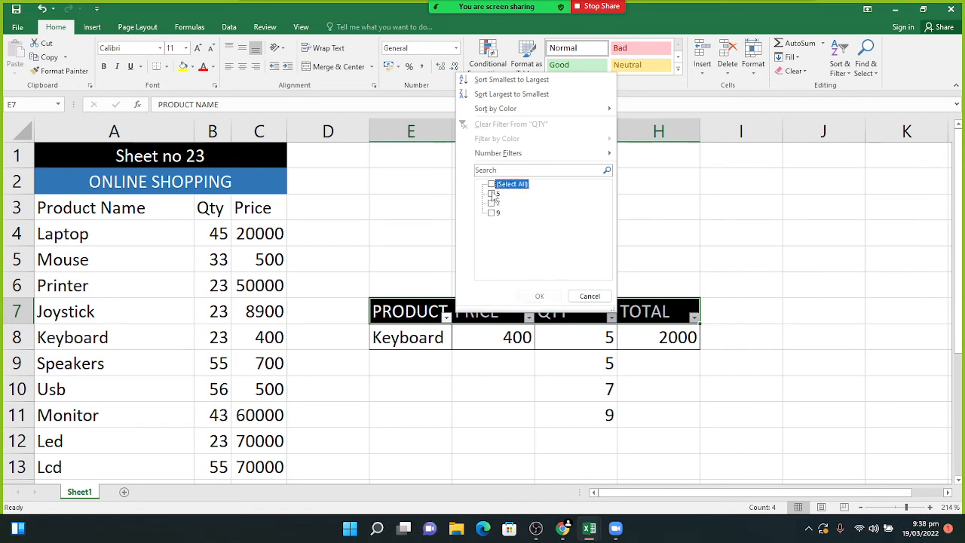
left_click(491, 194)
left_click(539, 296)
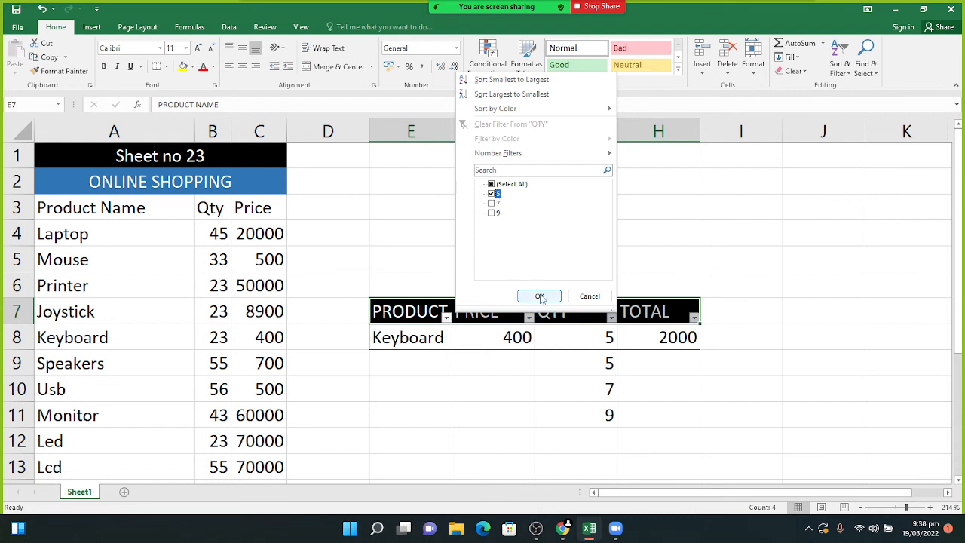
left_click(611, 317)
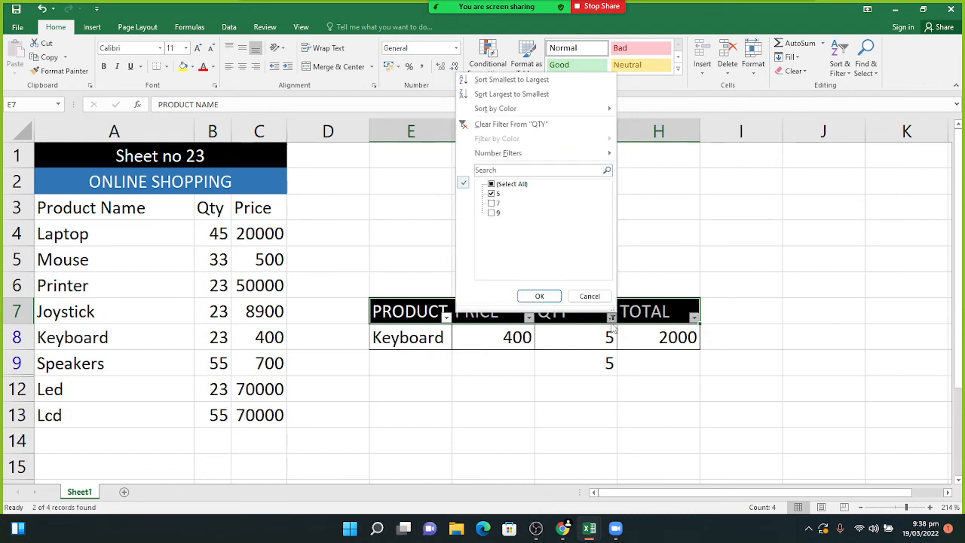
left_click(492, 203)
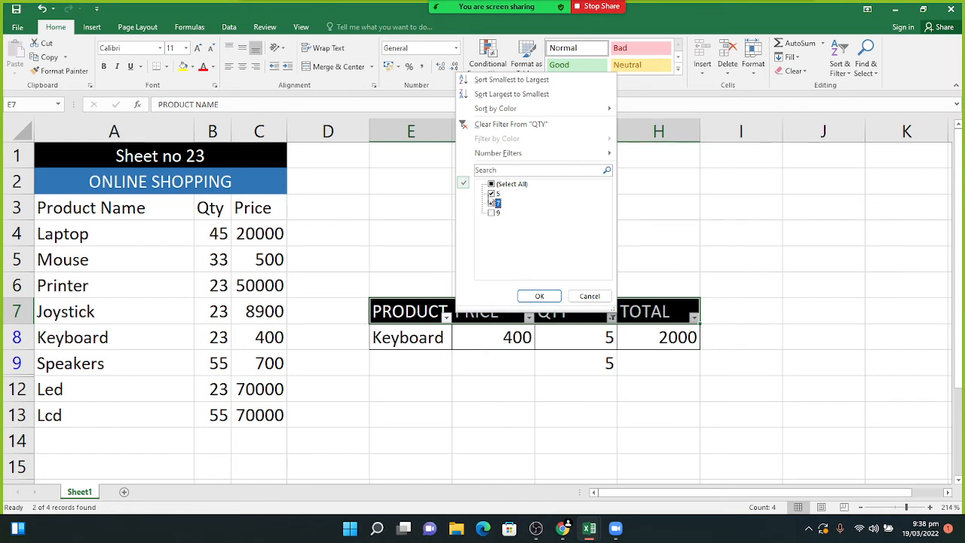
left_click(540, 296)
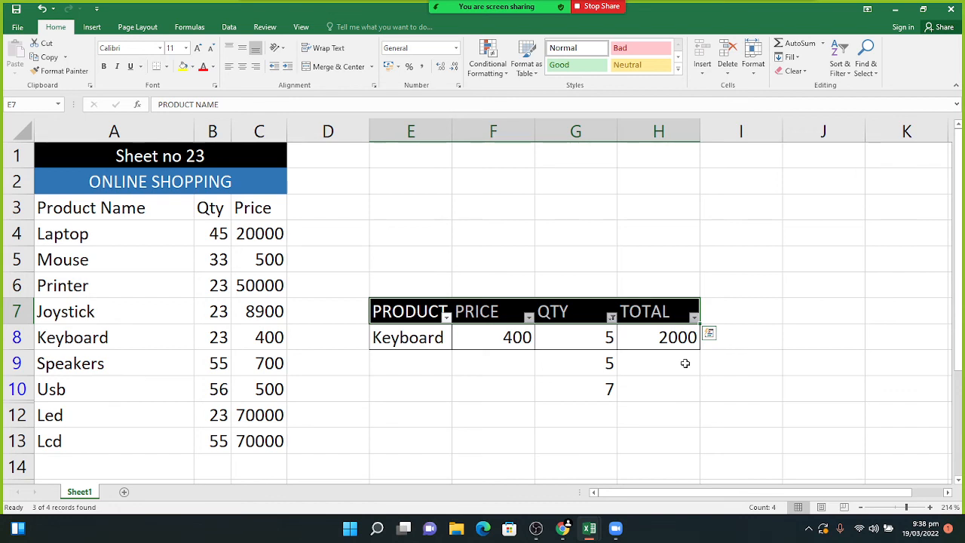
left_click(610, 317)
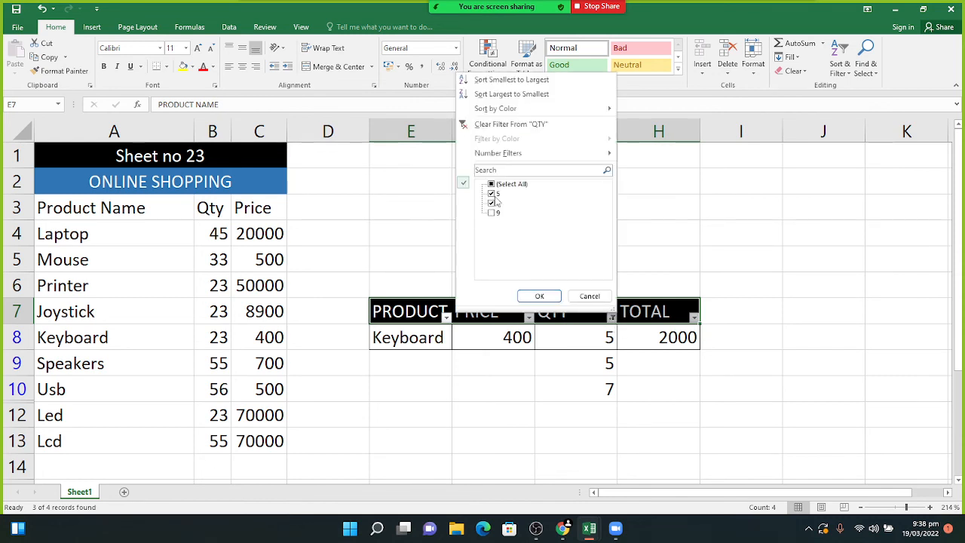
left_click(548, 295)
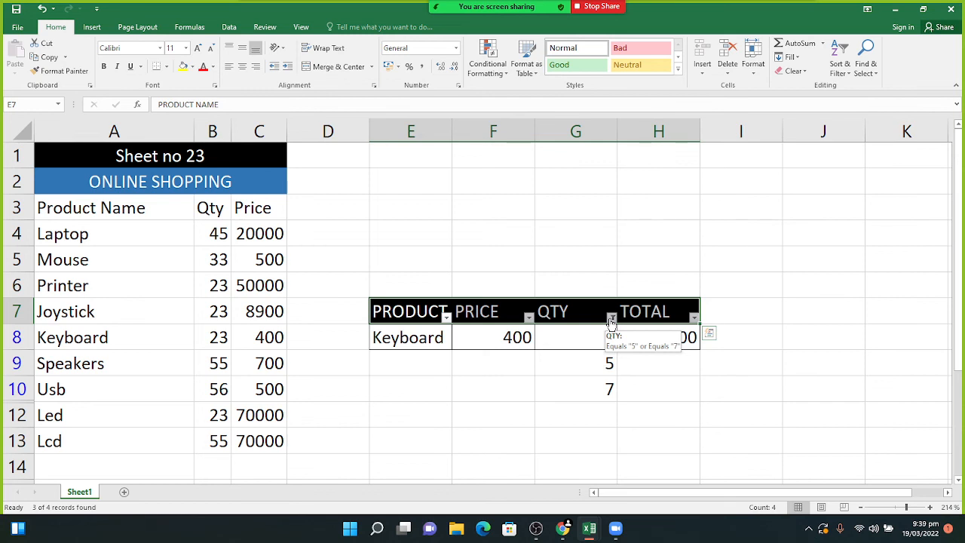
left_click(611, 317)
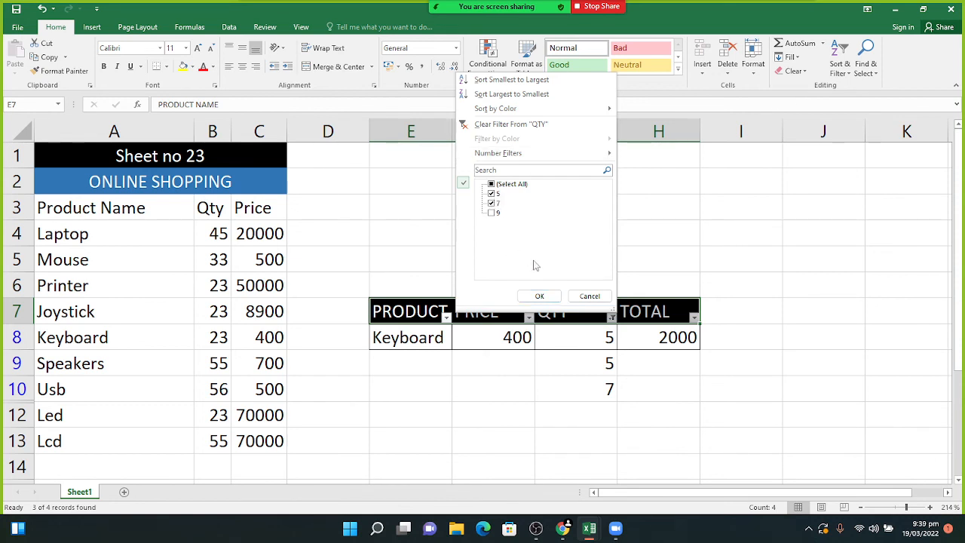
left_click(540, 296)
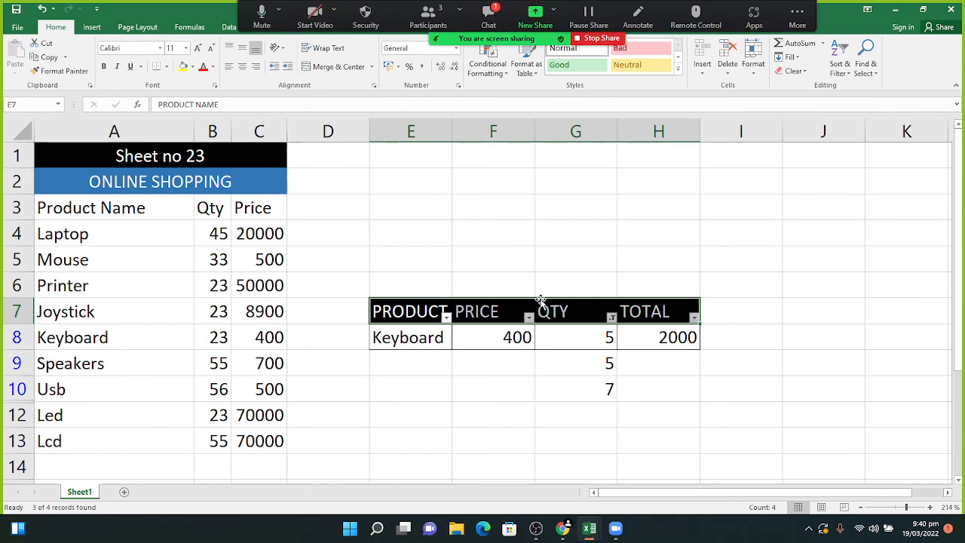
- Check the Zoom meeting chat for new messages, then hide it again
left_click(490, 13)
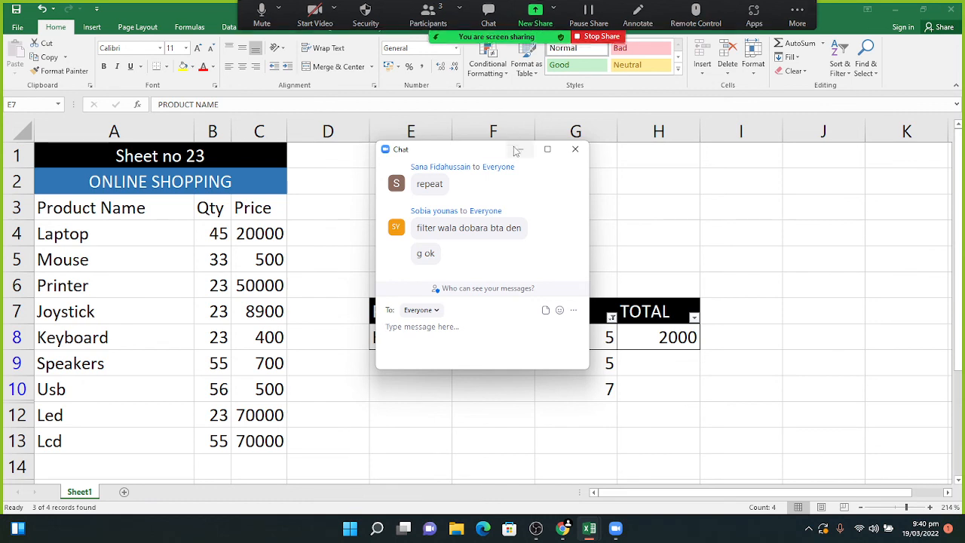
left_click(520, 149)
mouse_move(528, 22)
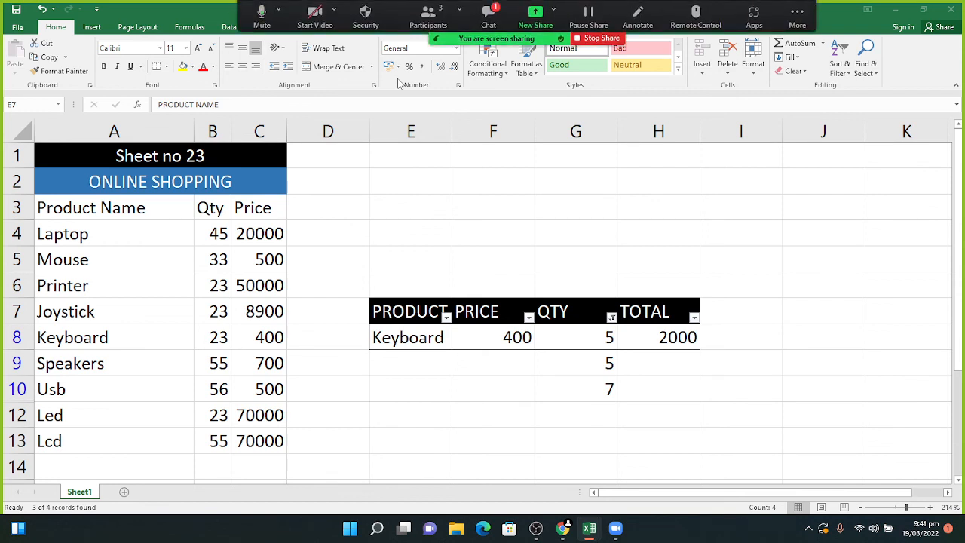
left_click(487, 17)
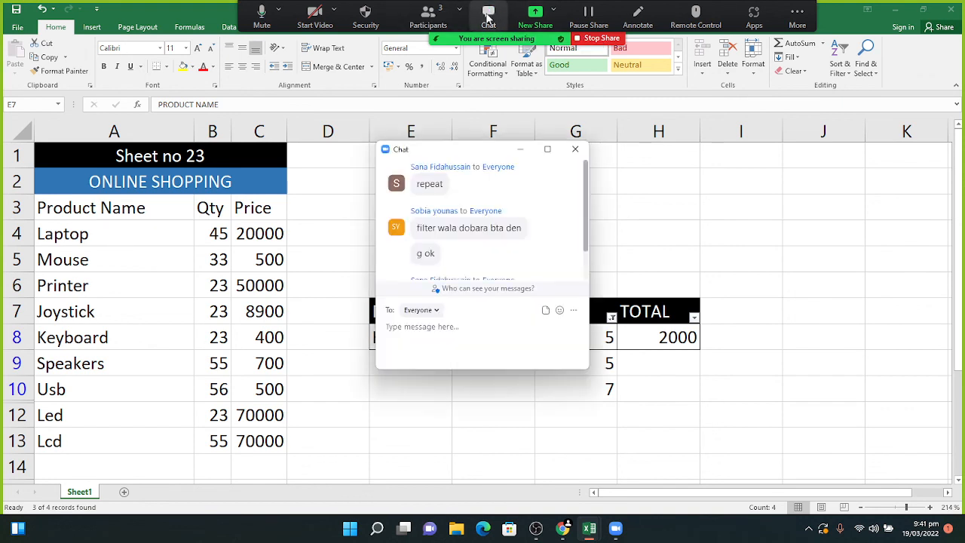
left_click(521, 149)
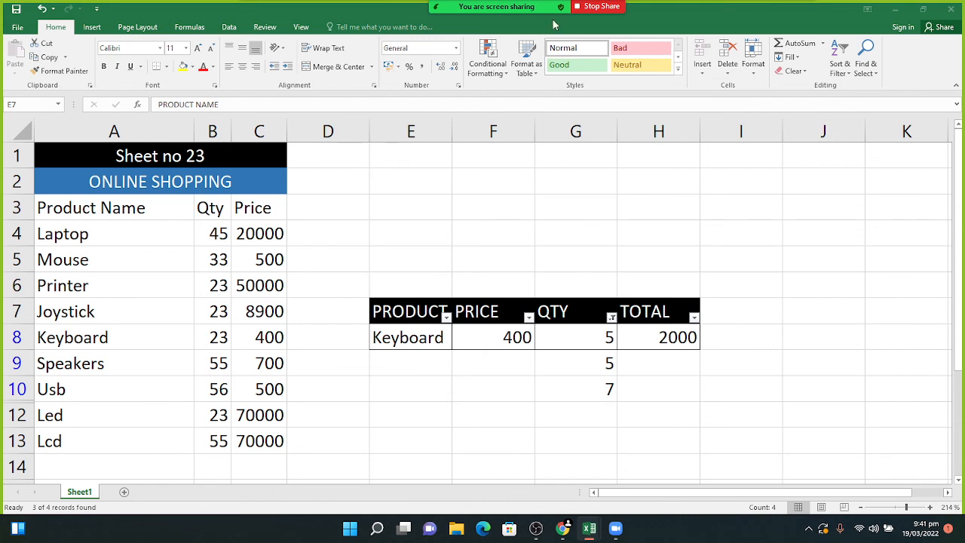
- Glance at the meeting chat once more, then stop sharing the screen
mouse_move(554, 25)
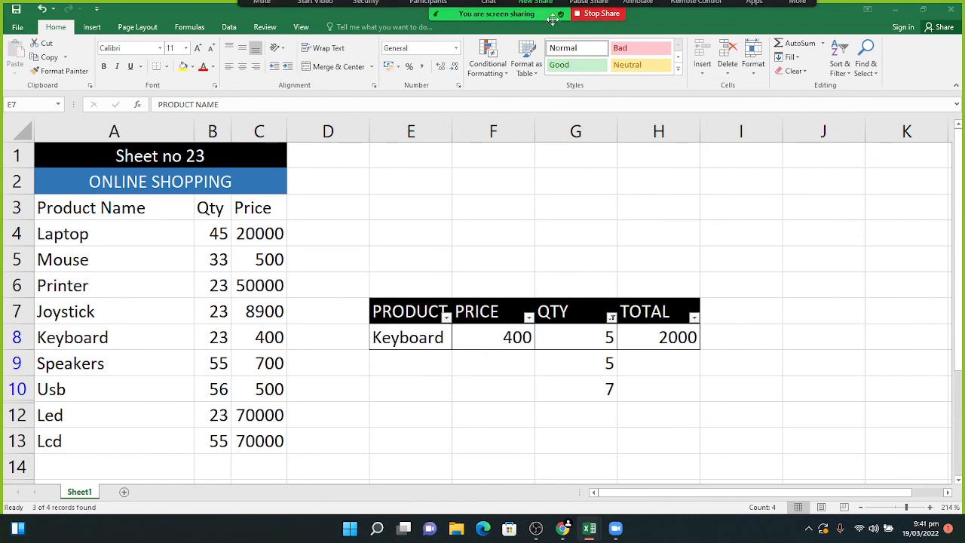
left_click(490, 15)
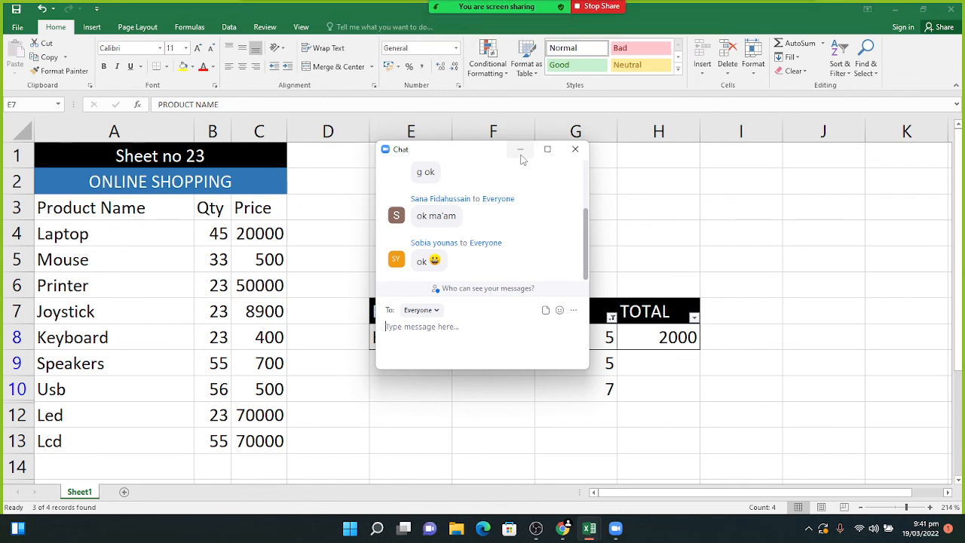
left_click(520, 150)
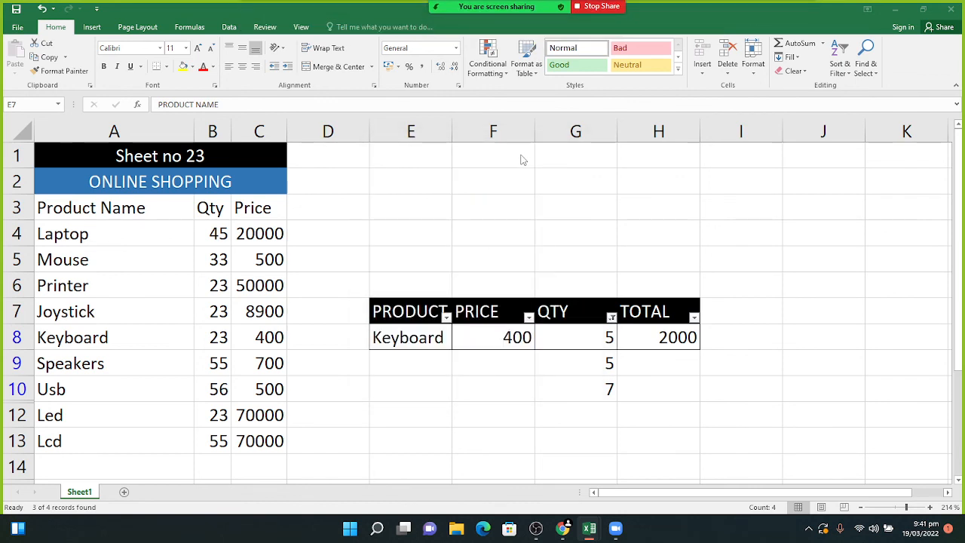
left_click(599, 8)
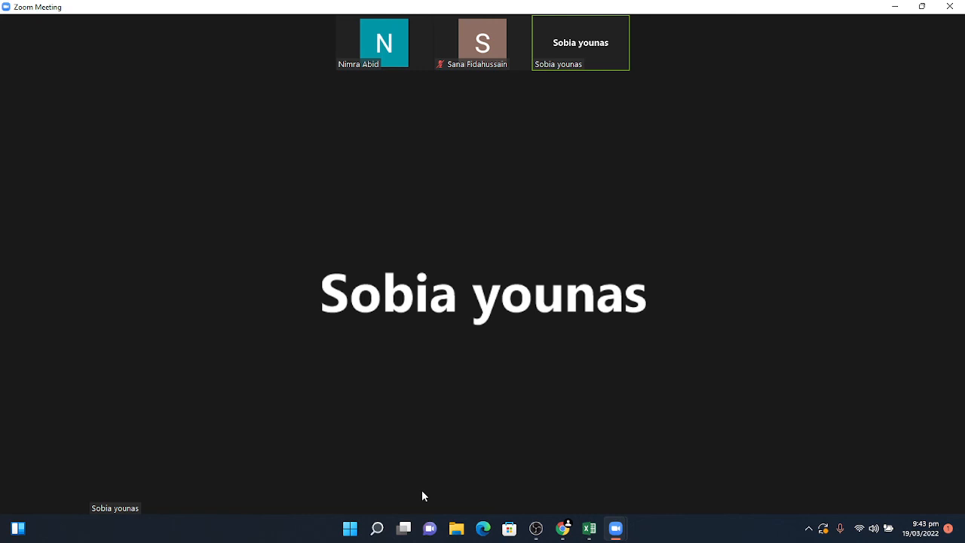
- End the Zoom meeting for all participants and bring OBS Studio to the front
mouse_move(434, 454)
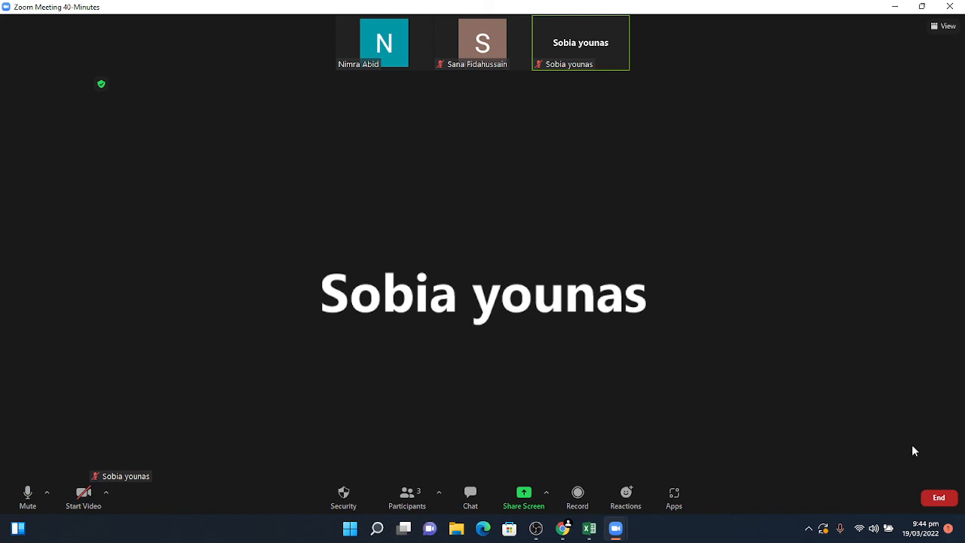
left_click(941, 497)
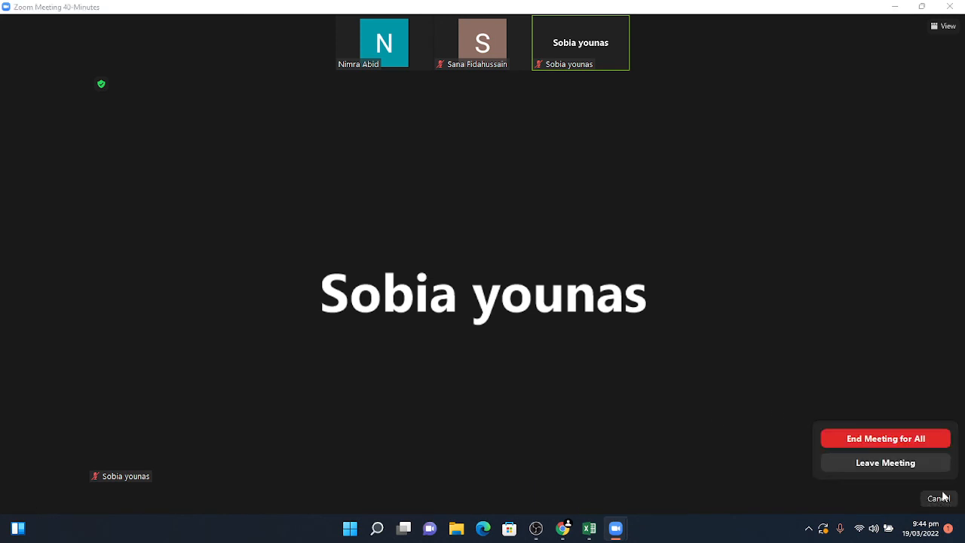
left_click(893, 441)
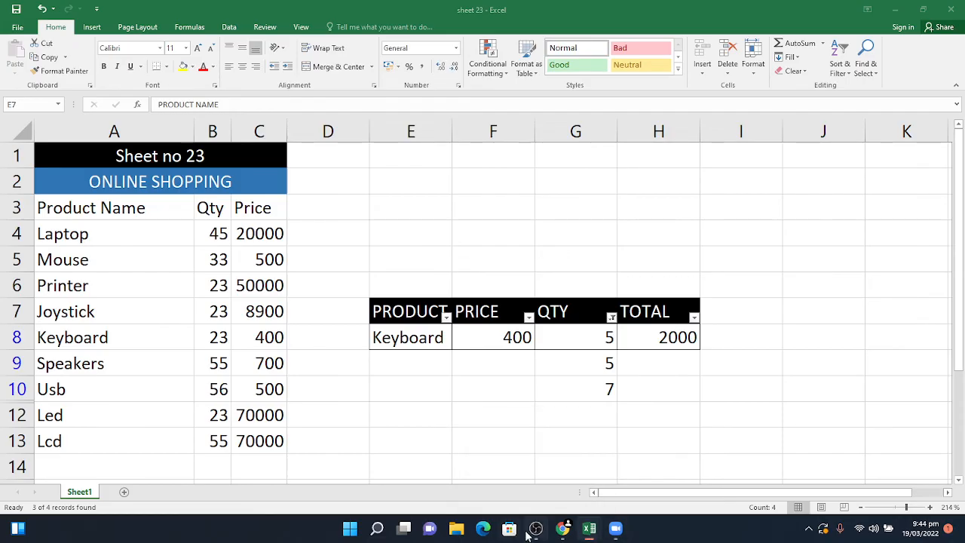
left_click(524, 481)
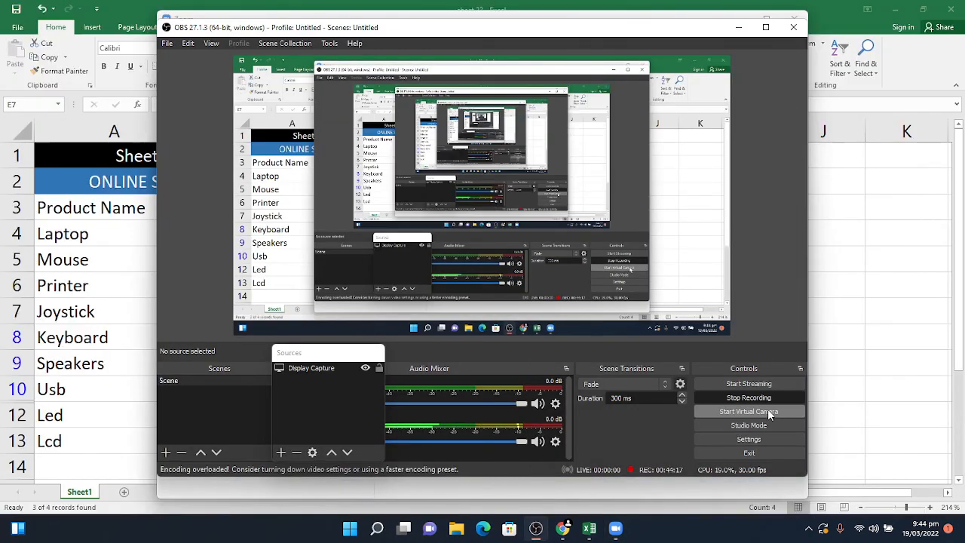